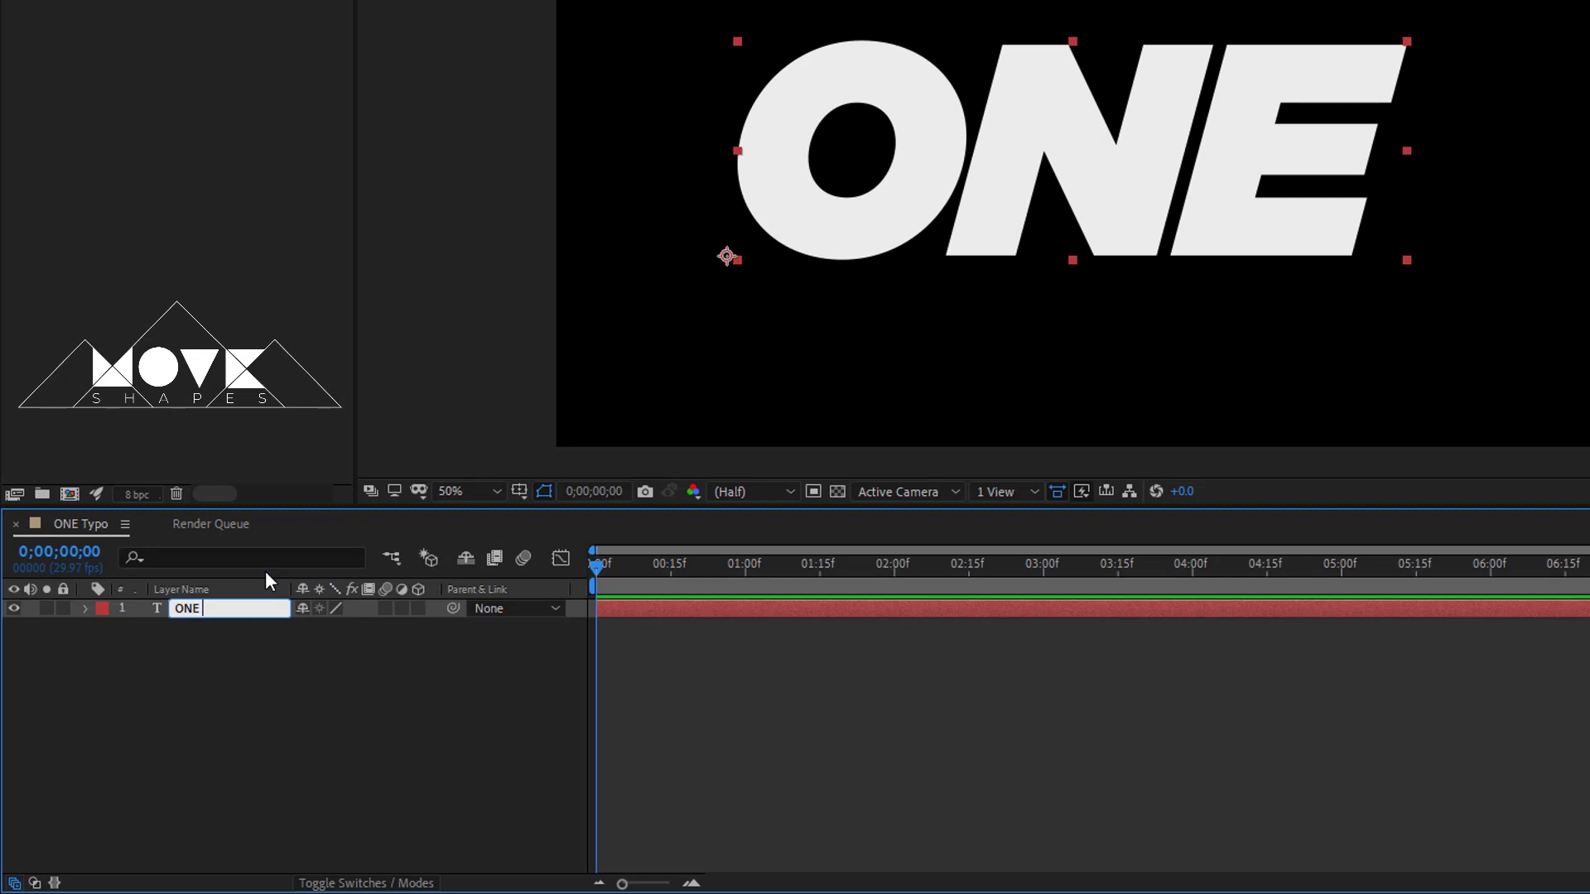
Rename the text layer as ONE Main.
type("Main")
key("Return")
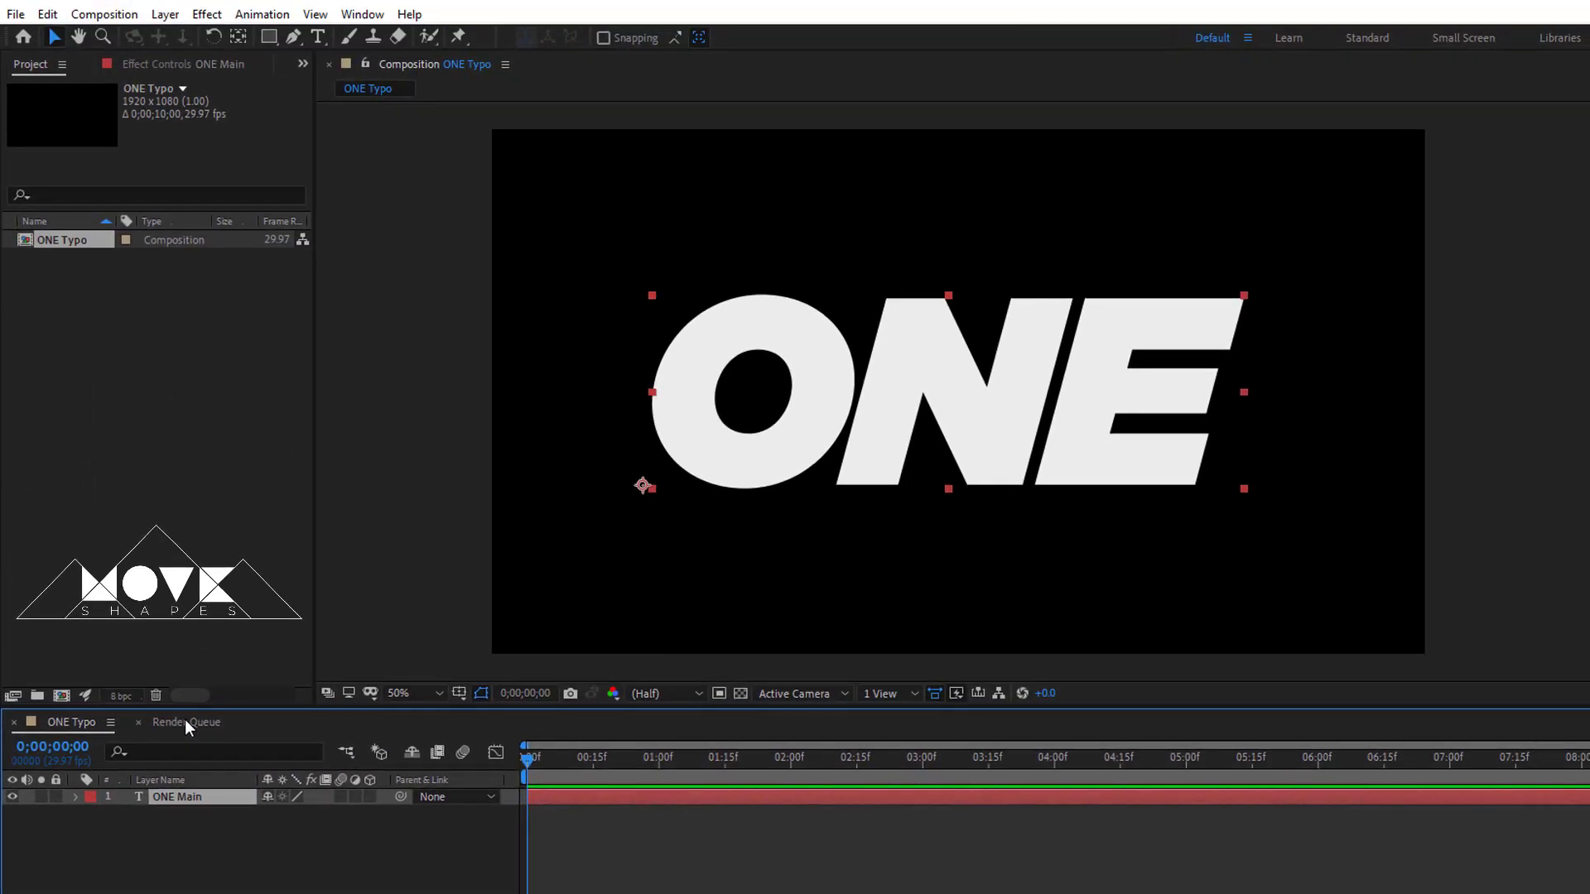
Duplicate the ONE Main text layer and rename the copy as ONE Thin Line Refer.
left_click(47, 14)
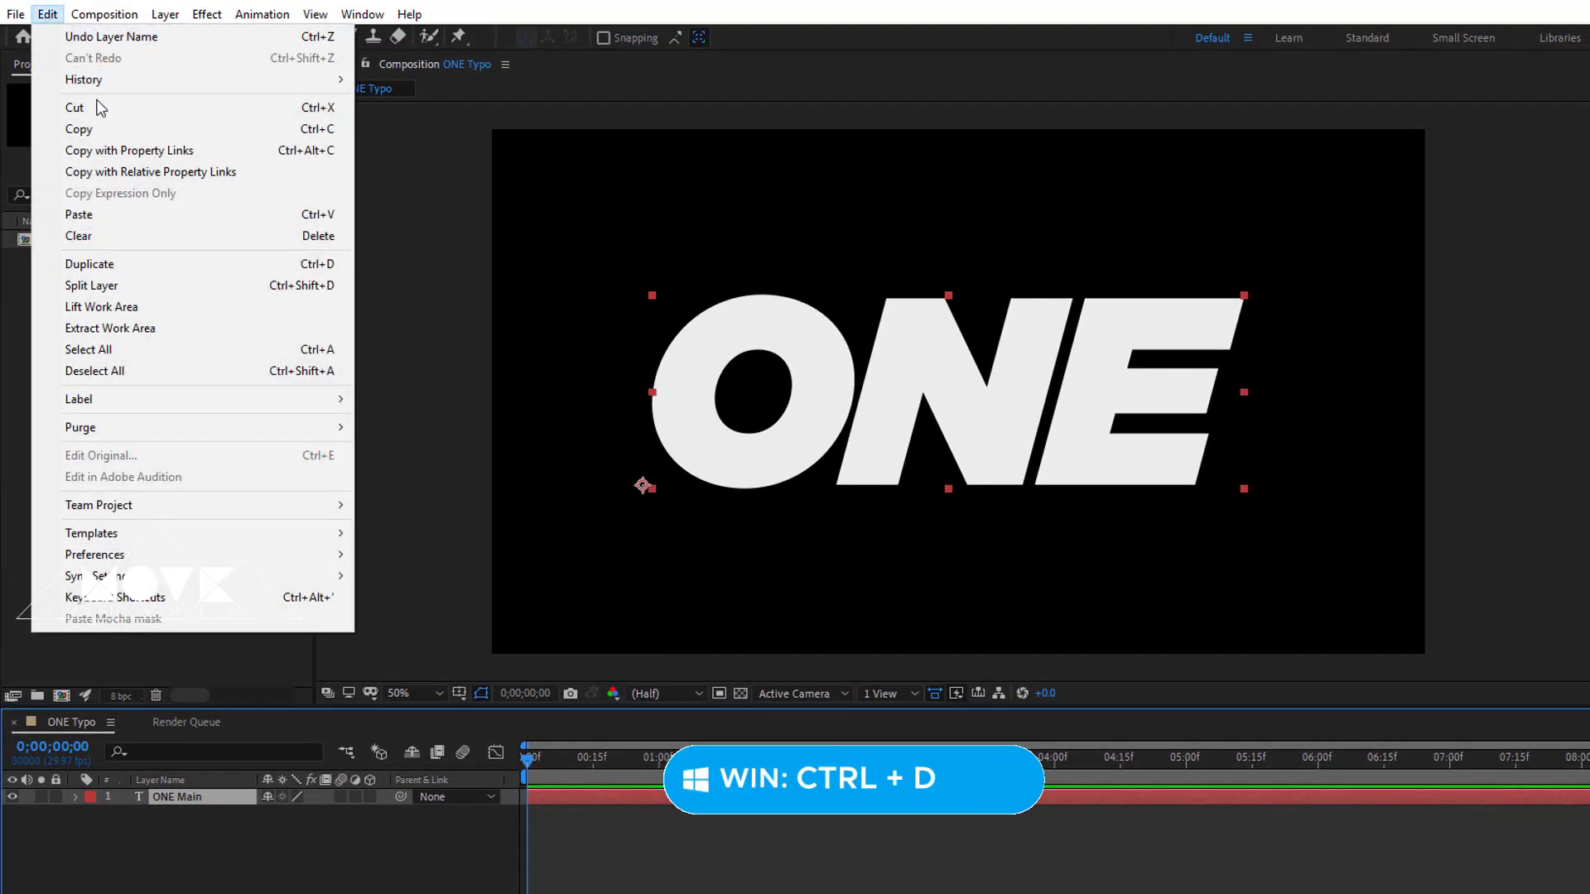
left_click(91, 264)
right_click(216, 798)
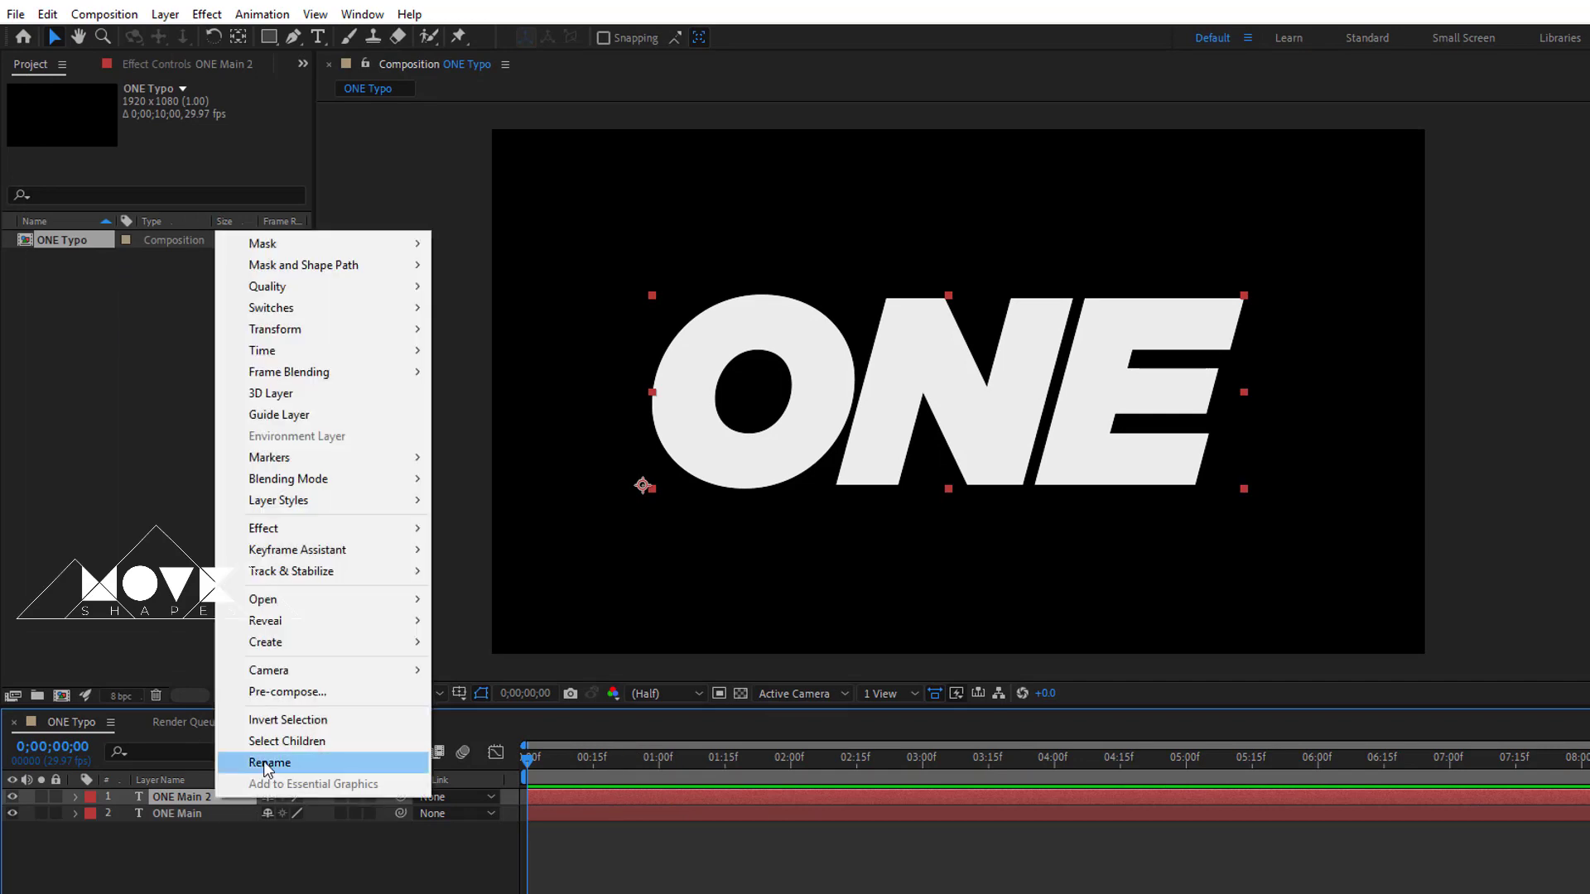
left_click(265, 759)
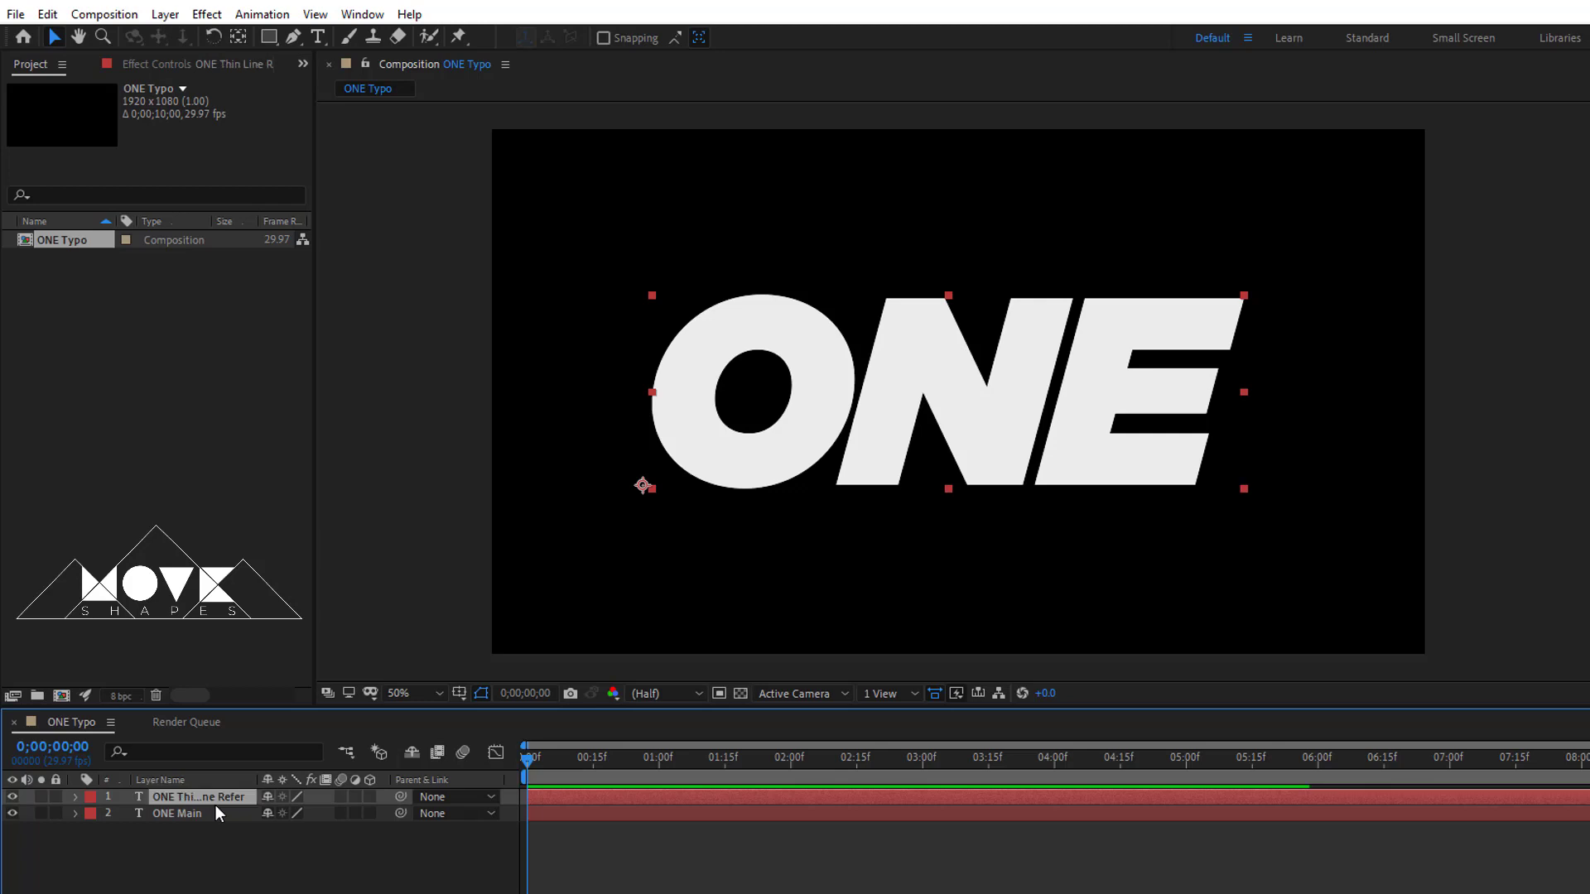
left_click(247, 852)
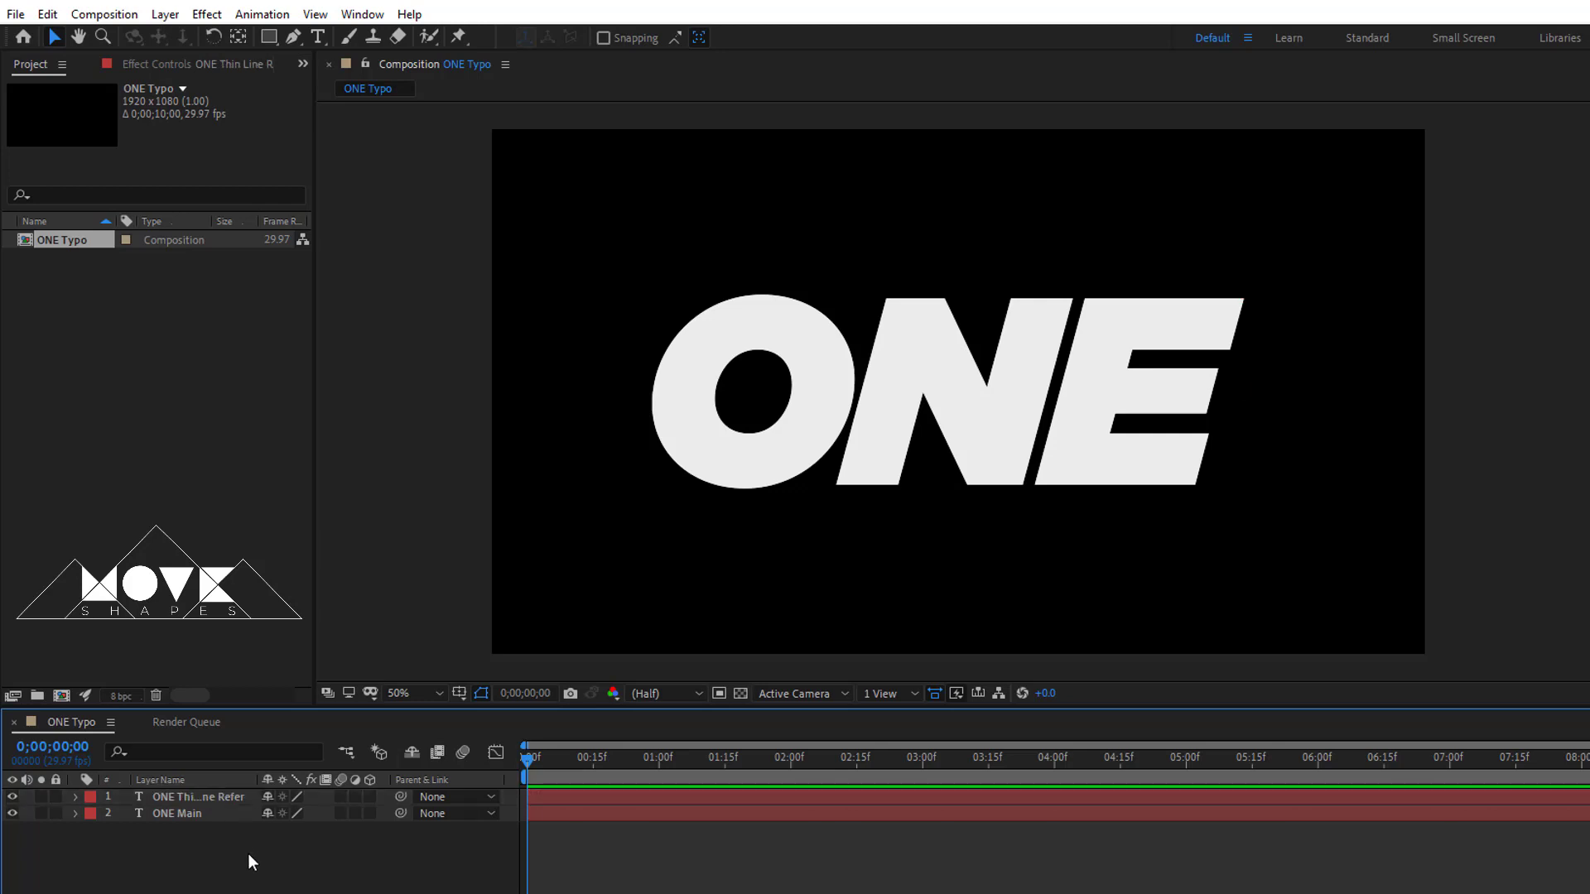
Hide the ONE Main layer and set the ONE Thin Line Refer text to the Gotham Extra Light Italic style.
left_click(169, 813)
left_click(12, 813)
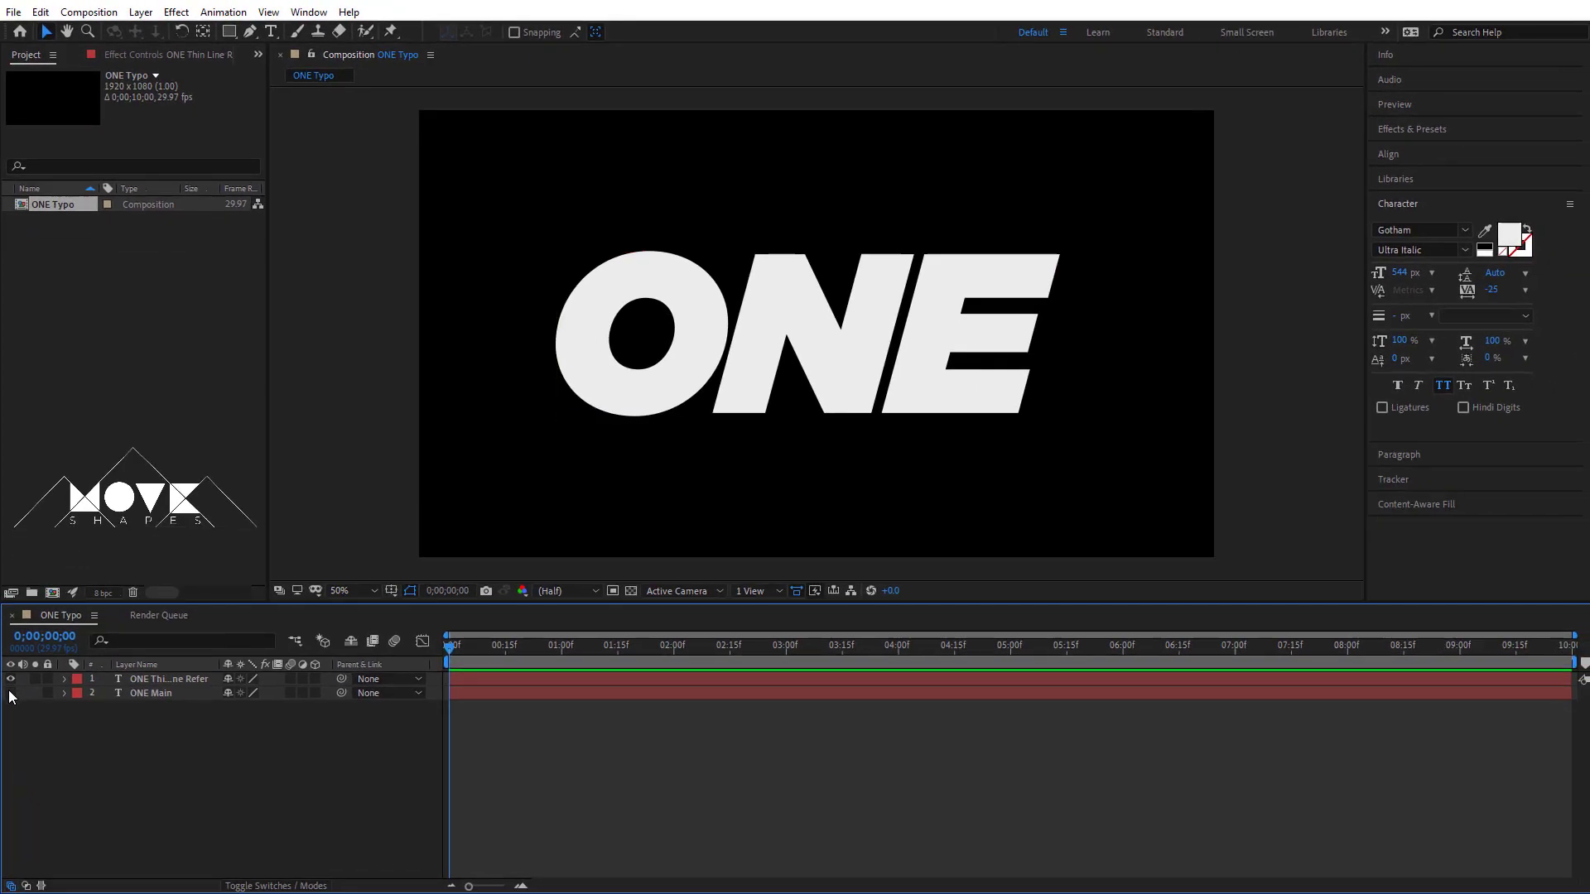
left_click(144, 680)
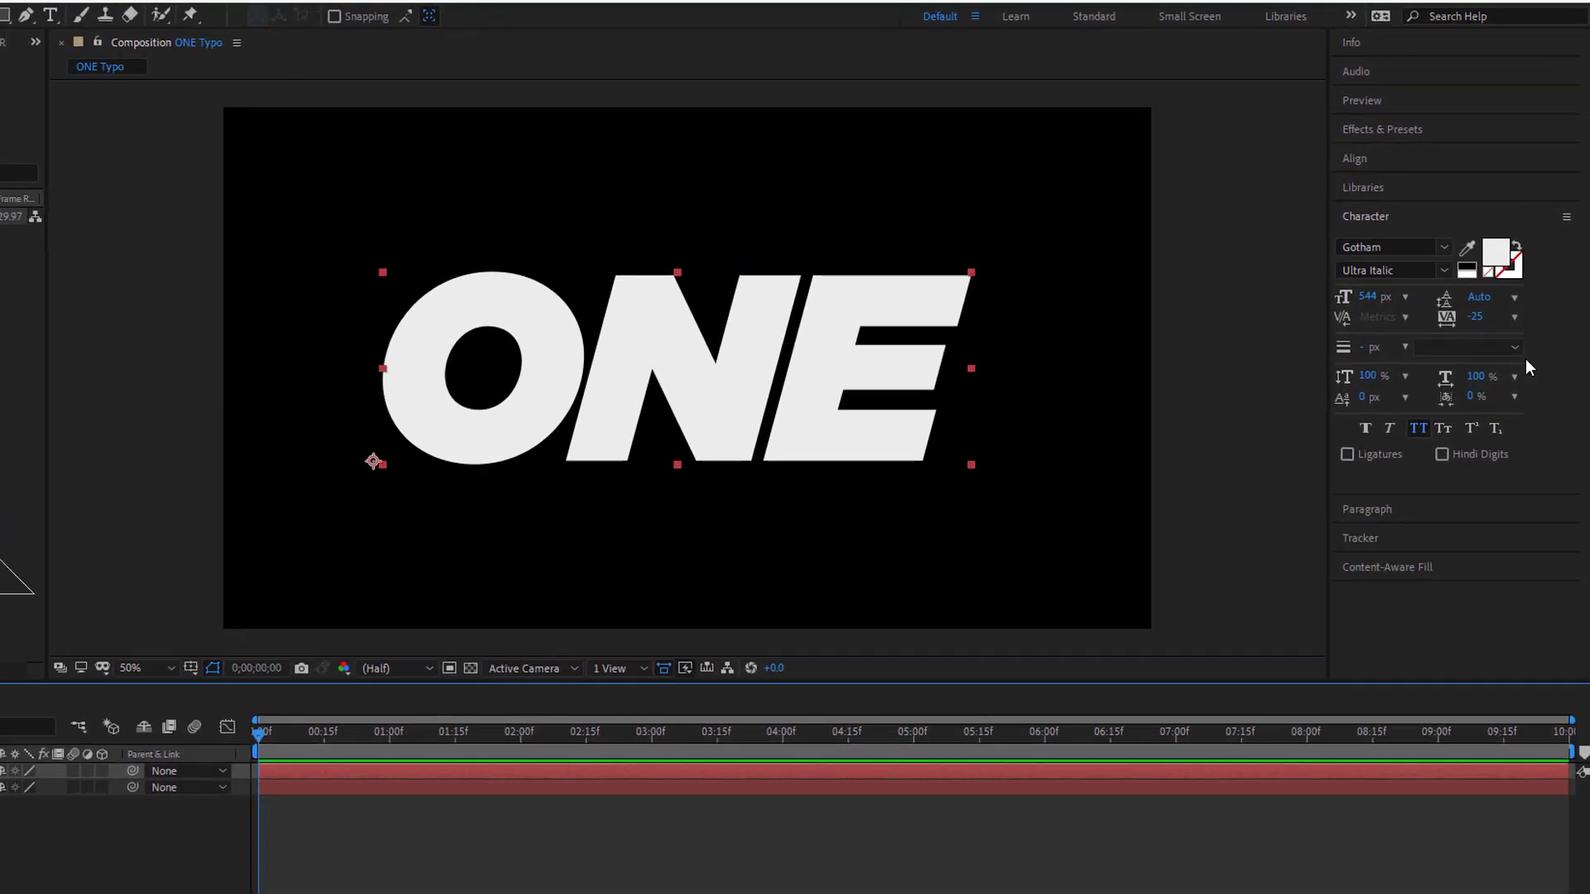
left_click(1443, 270)
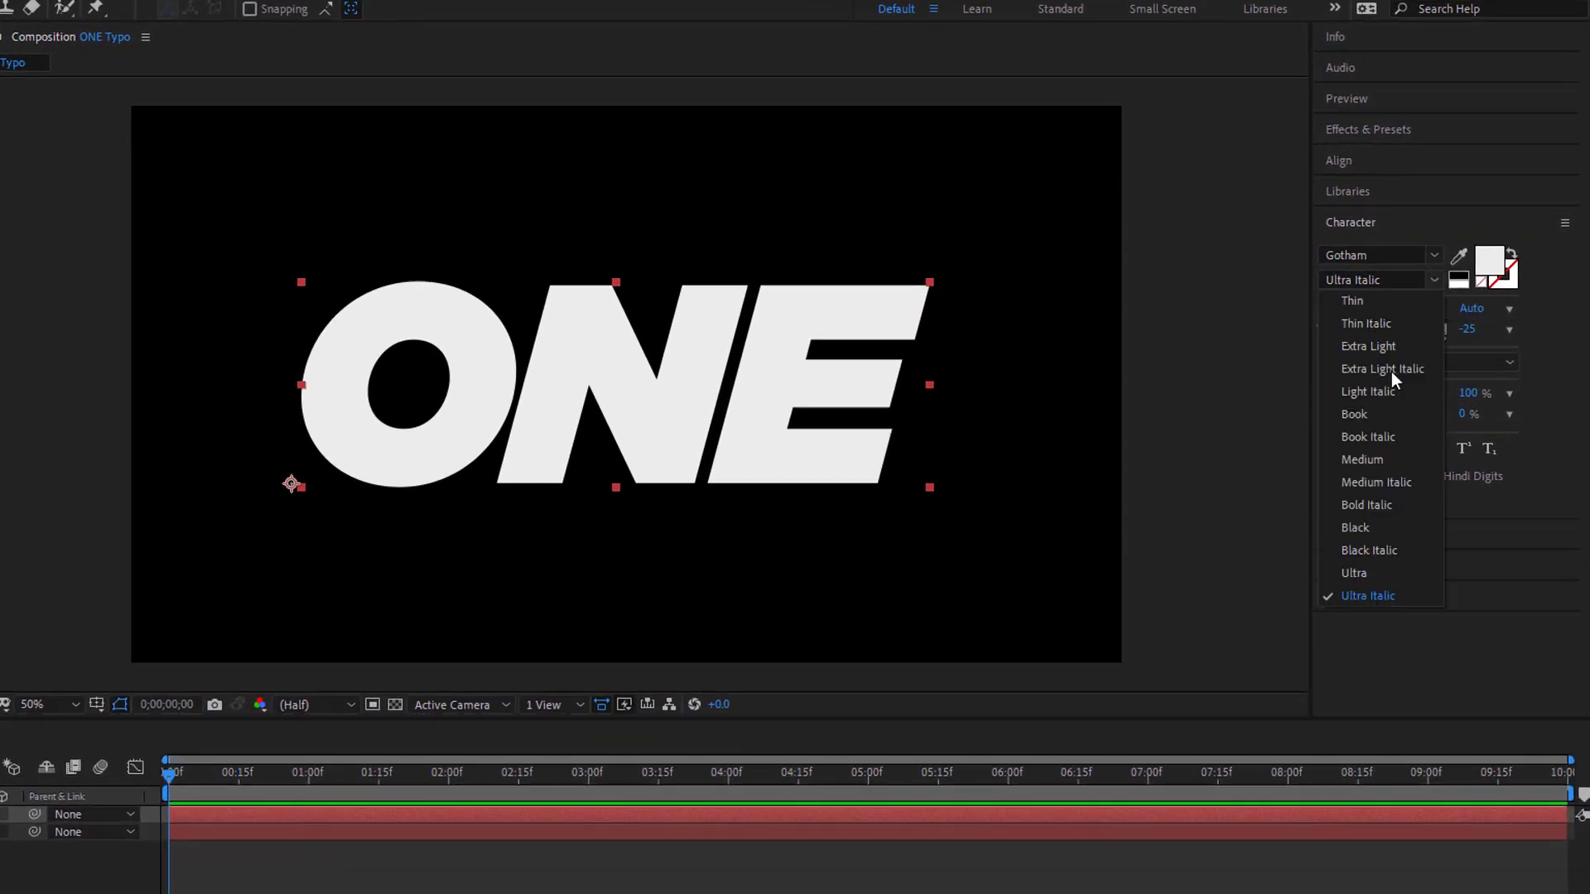
left_click(1387, 370)
Try the Thin Italic and Medium Italic styles on the thin text and return it to Extra Light Italic.
left_click(1432, 280)
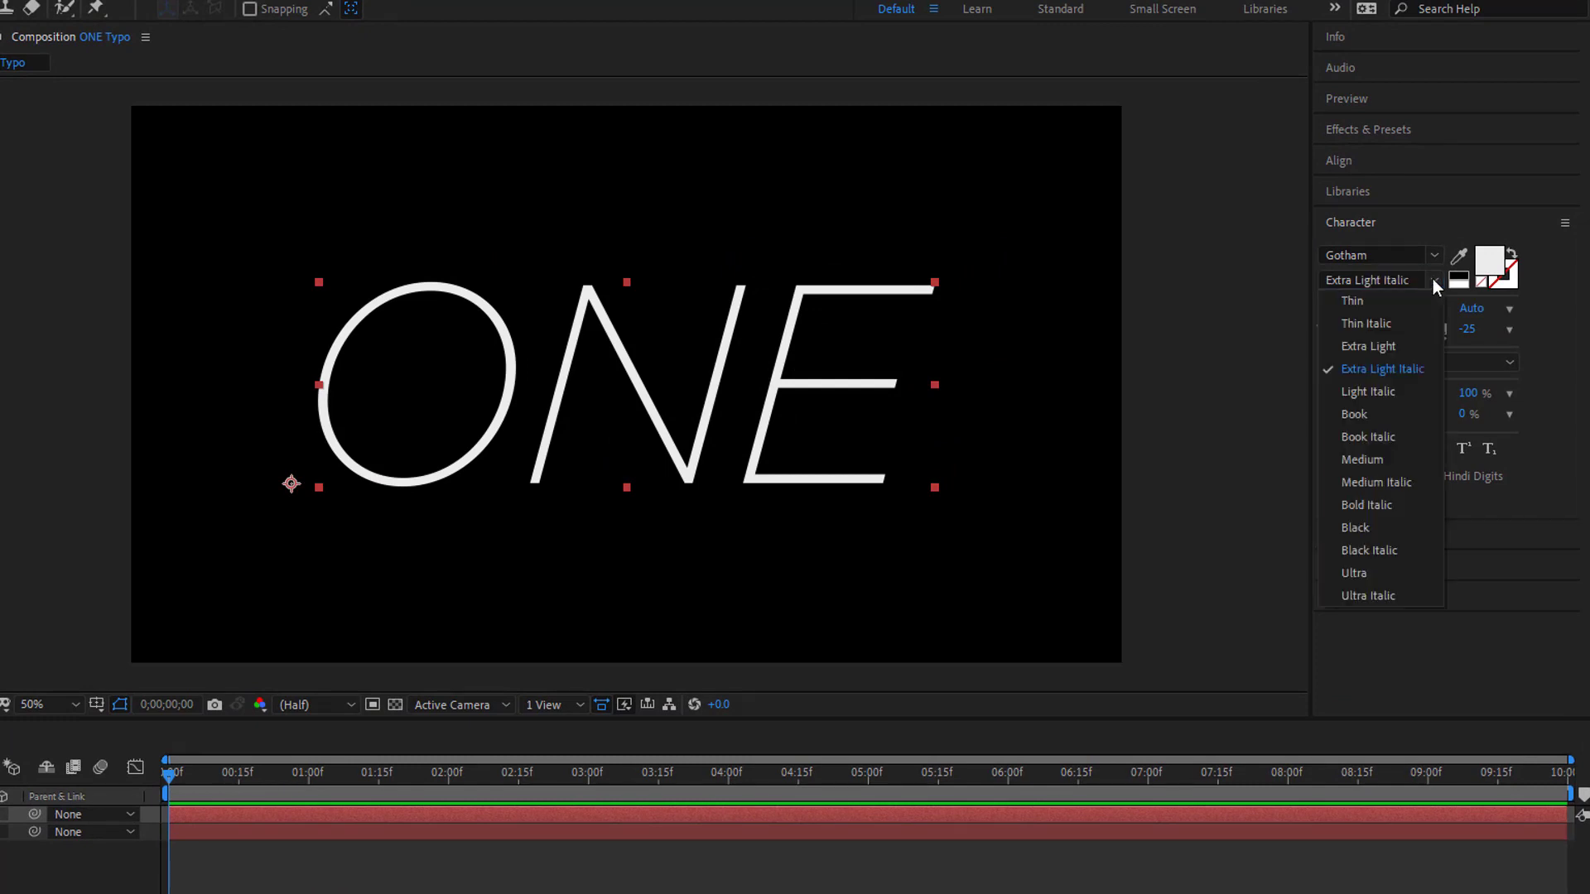
left_click(1374, 322)
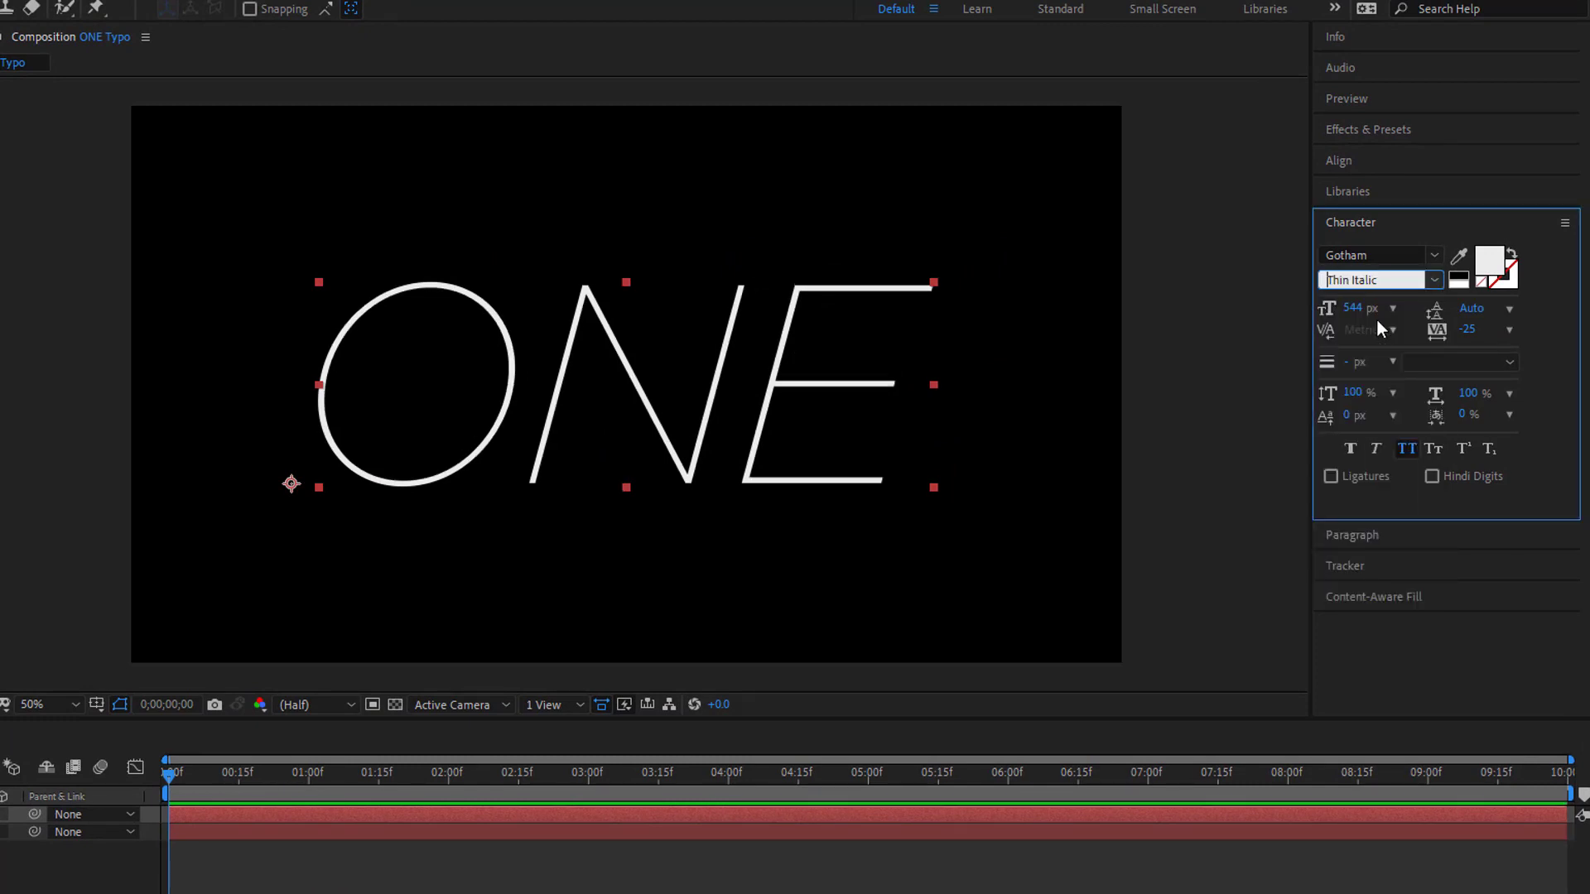
left_click(1434, 281)
left_click(1379, 480)
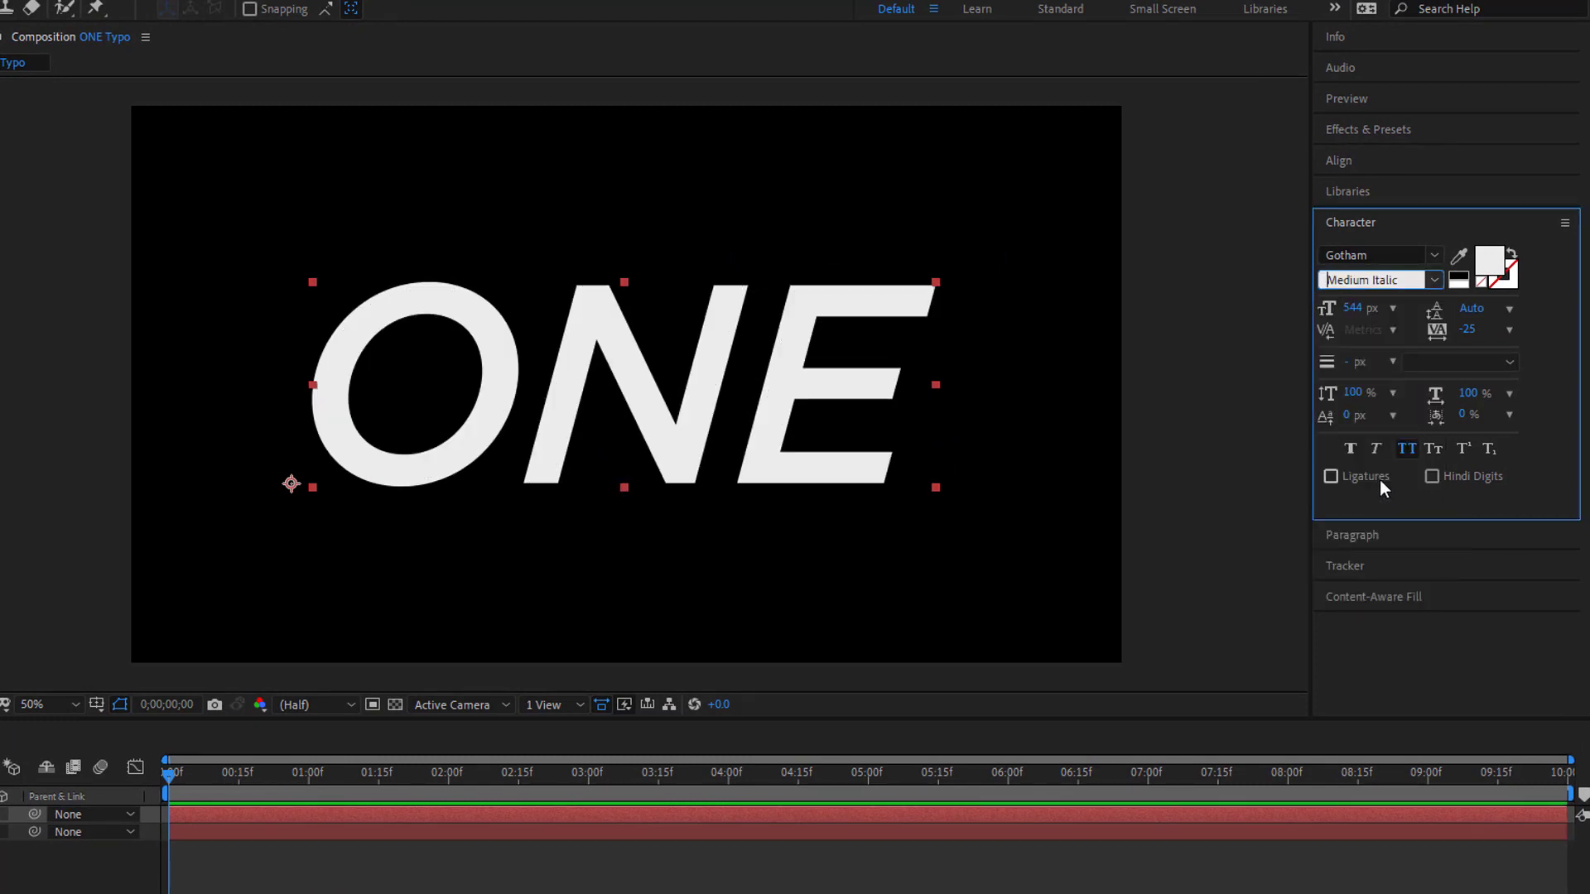
left_click(1430, 282)
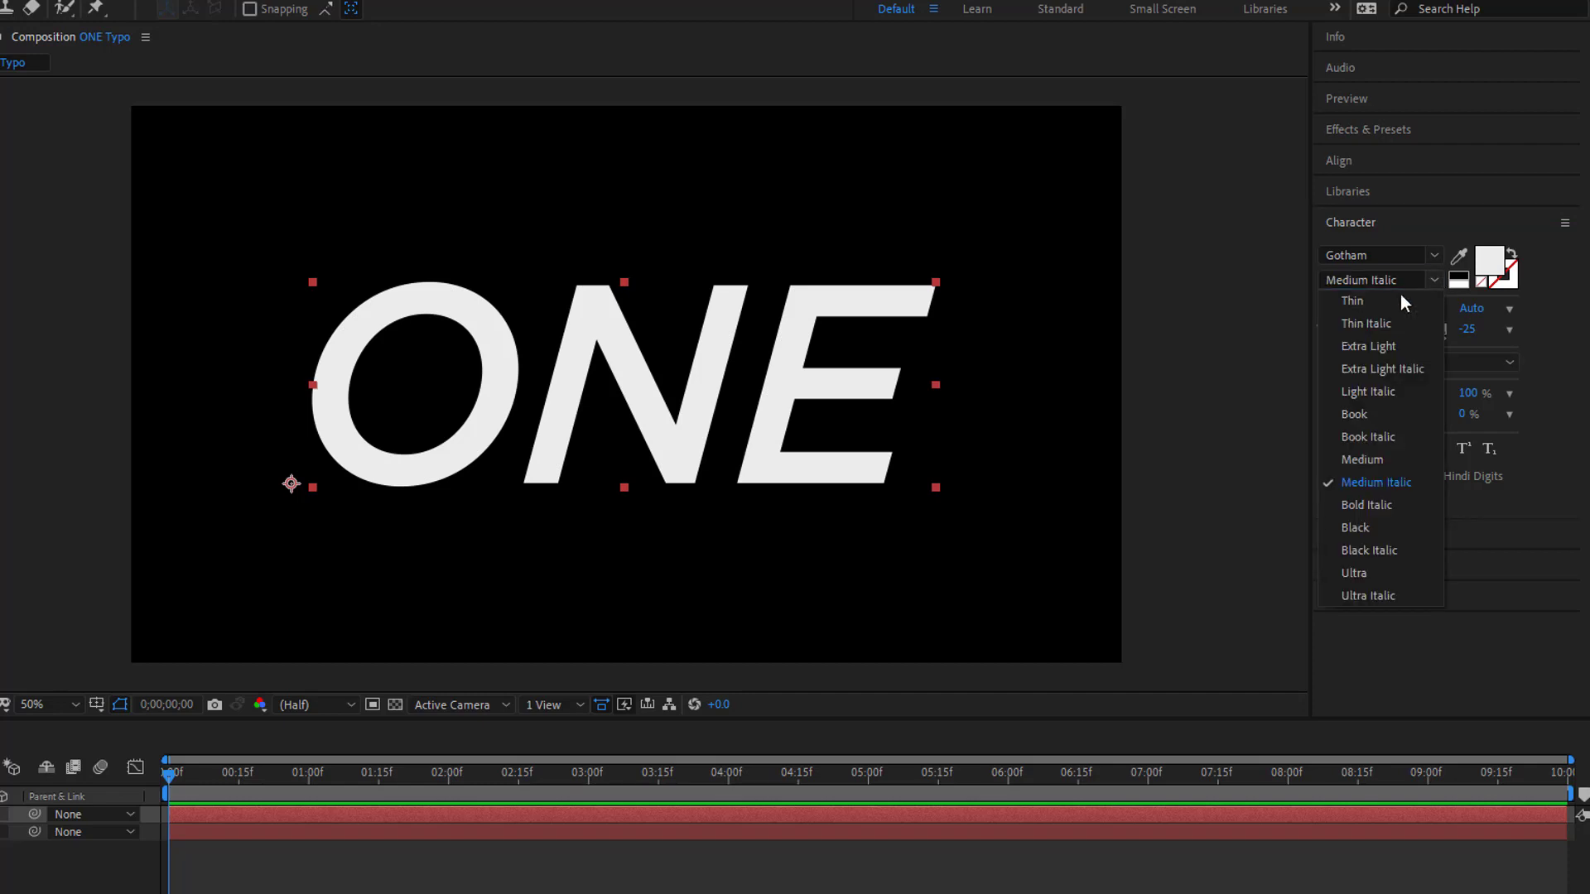
left_click(1394, 371)
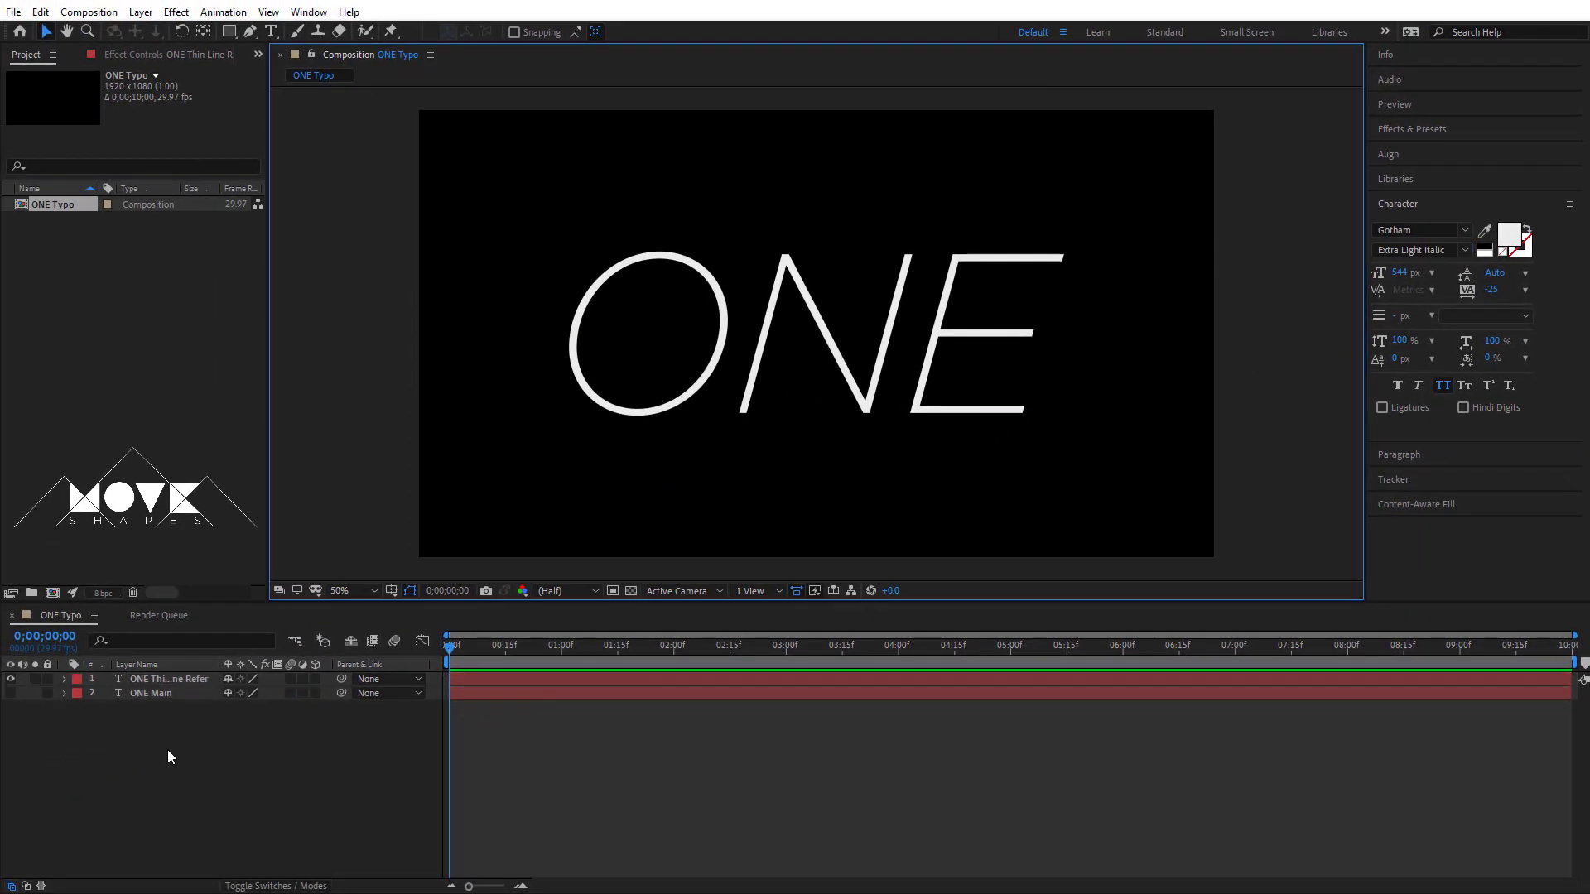
Make the ONE Main layer visible again.
left_click(11, 693)
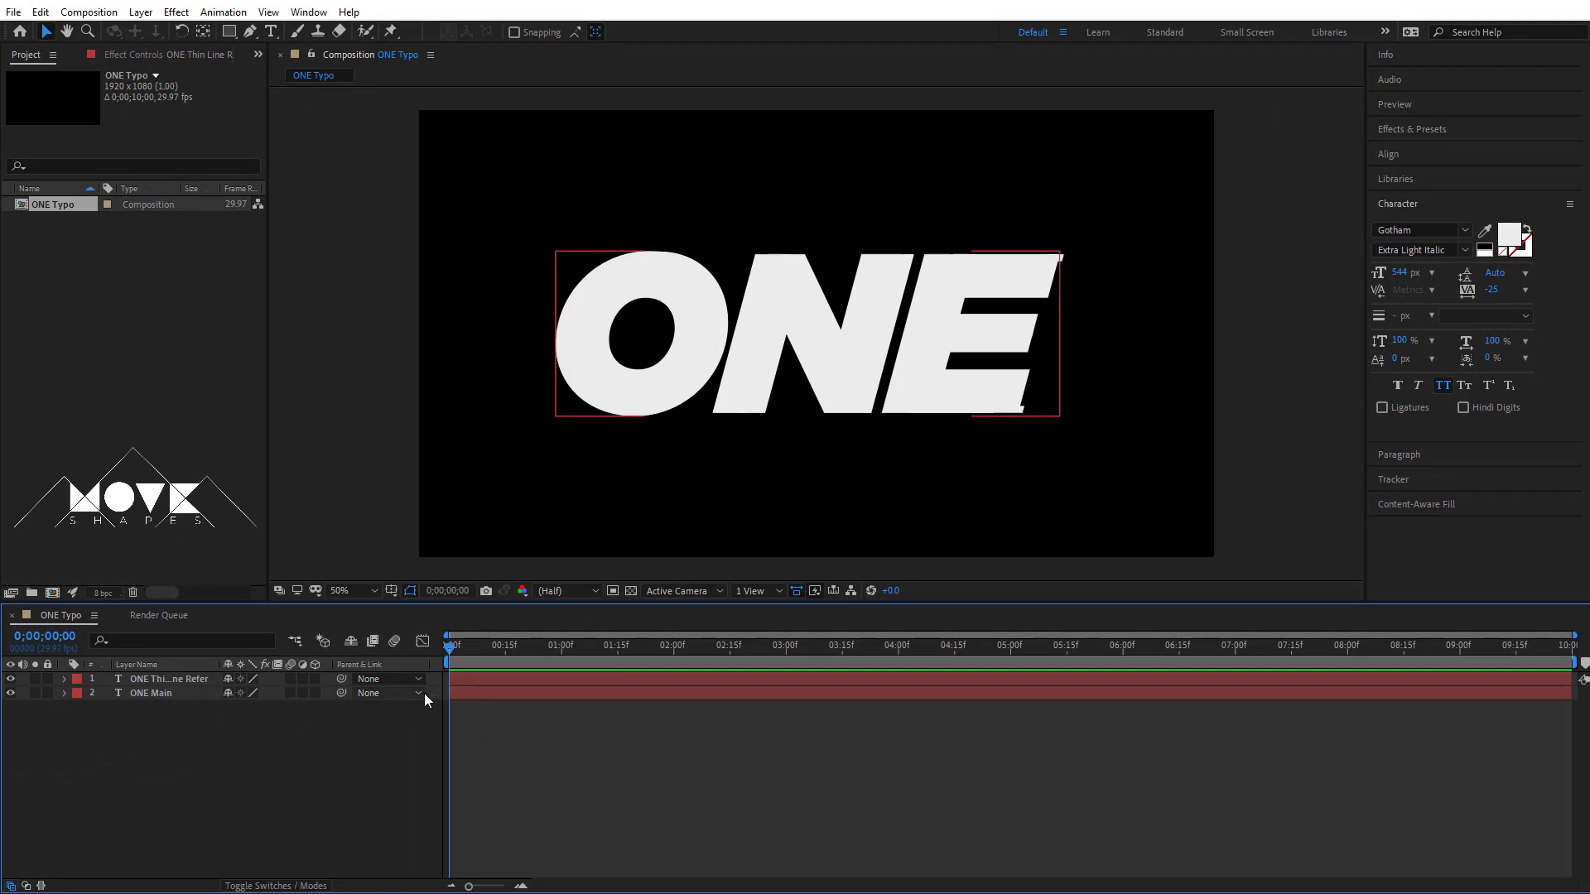
left_click(489, 682)
left_click(490, 689, "shift")
right_click(586, 691)
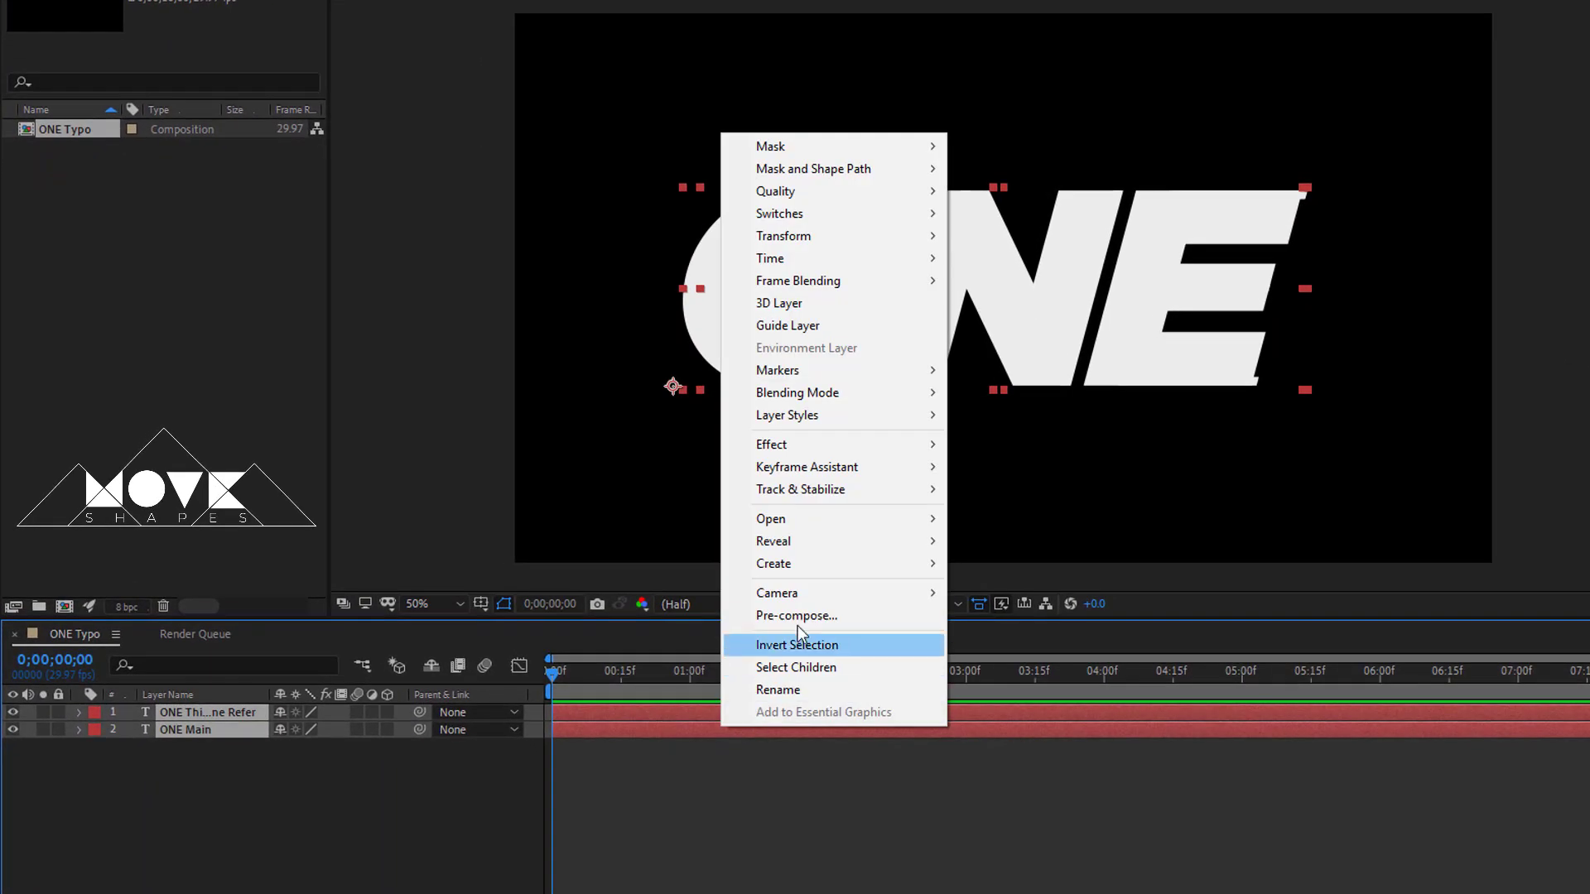
mouse_move(641, 556)
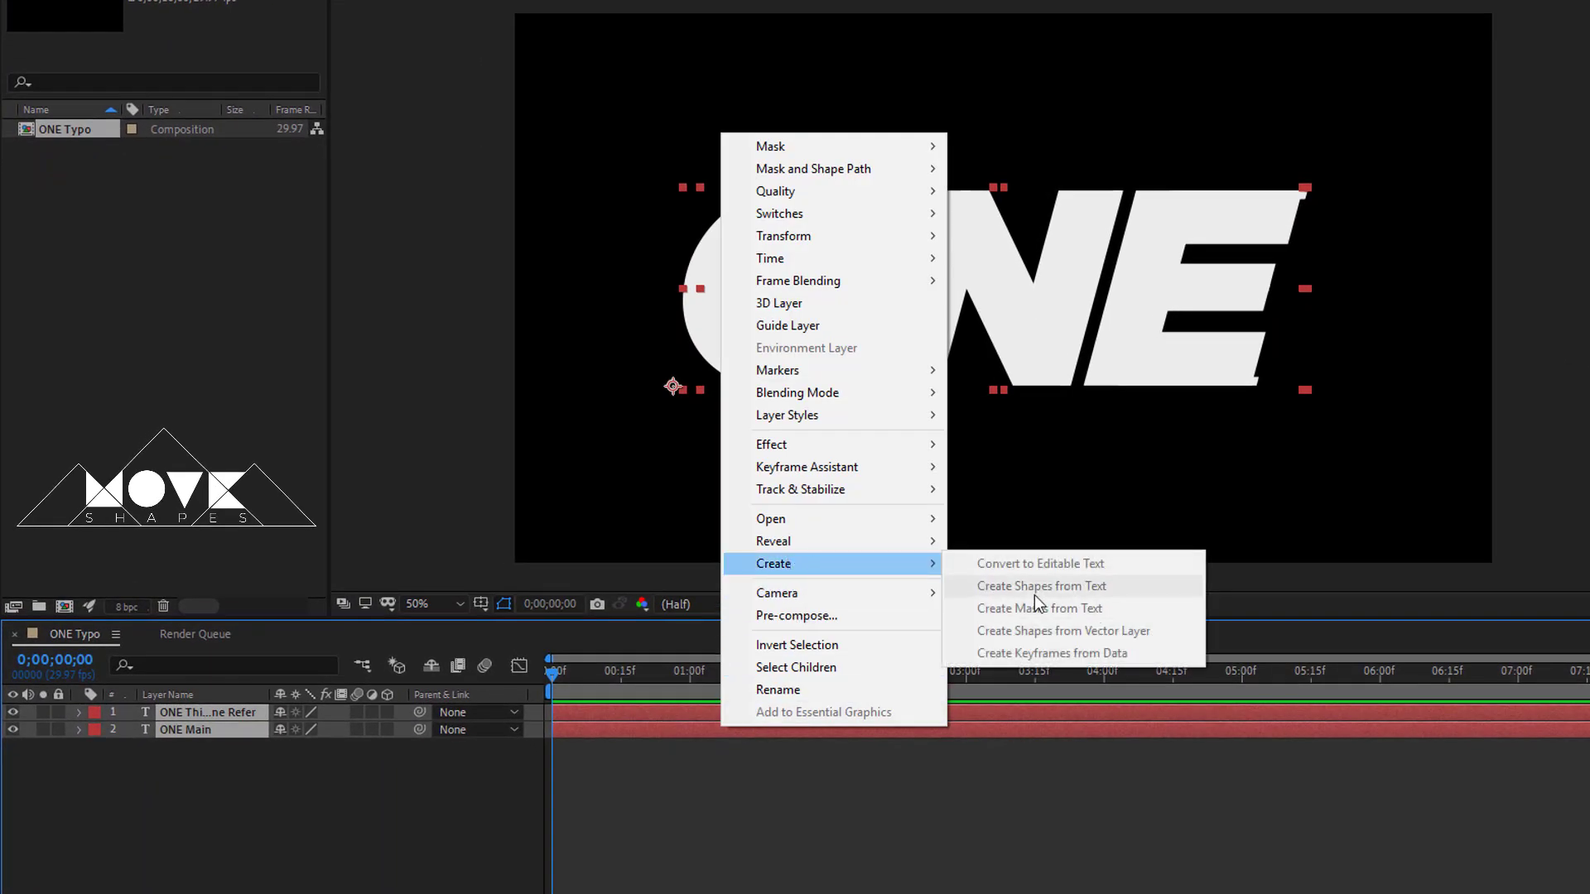
left_click(763, 744)
Create shapes from the text of the ONE Thin Line Refer layer.
left_click(634, 709)
right_click(631, 710)
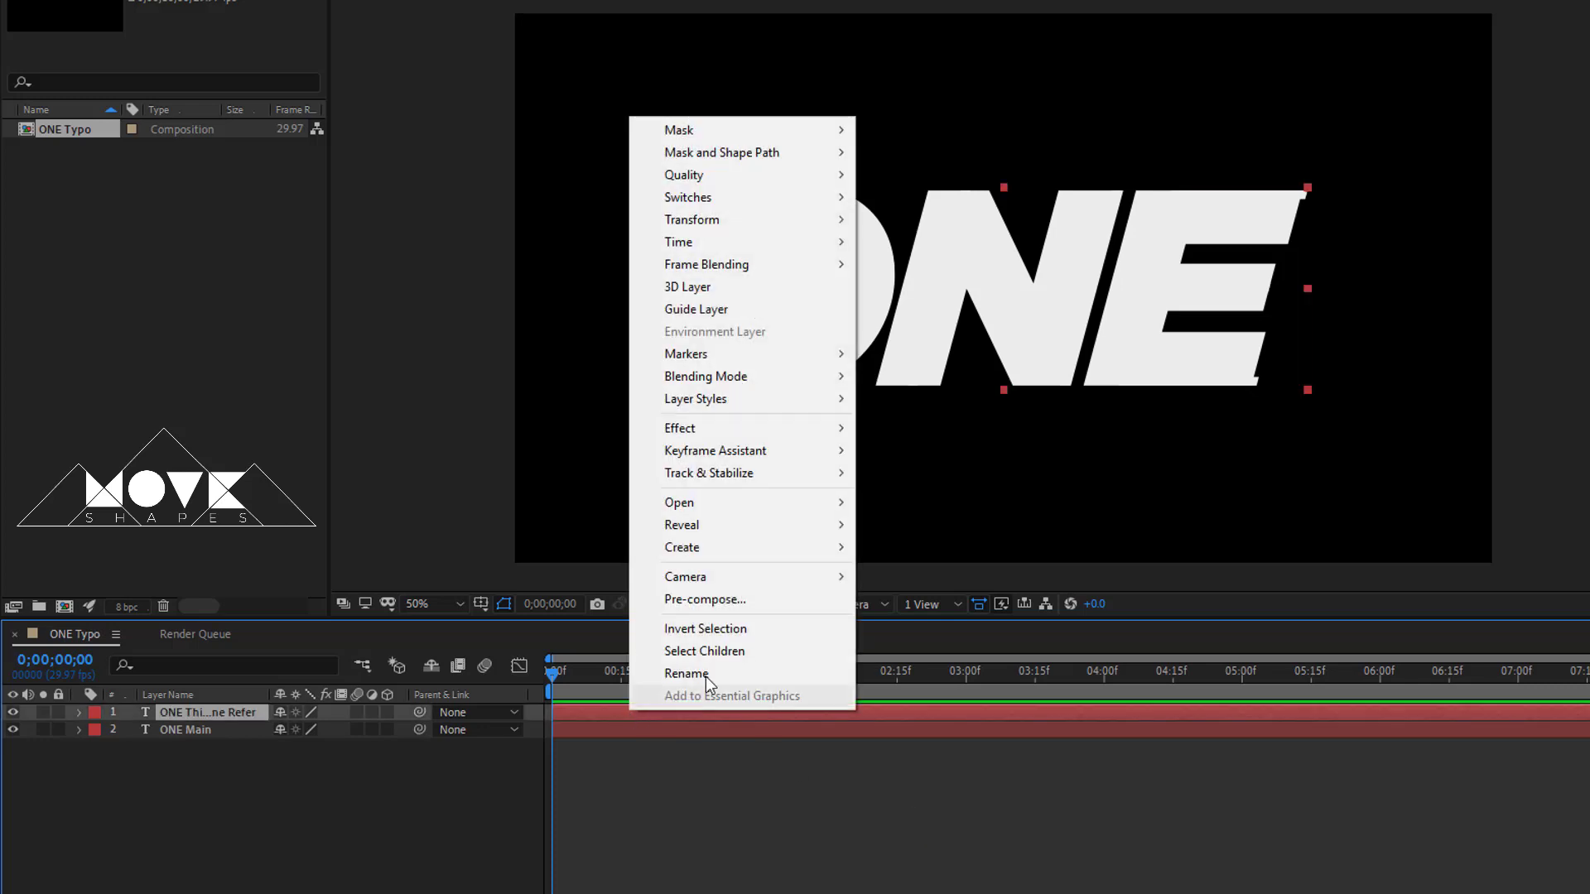
mouse_move(697, 547)
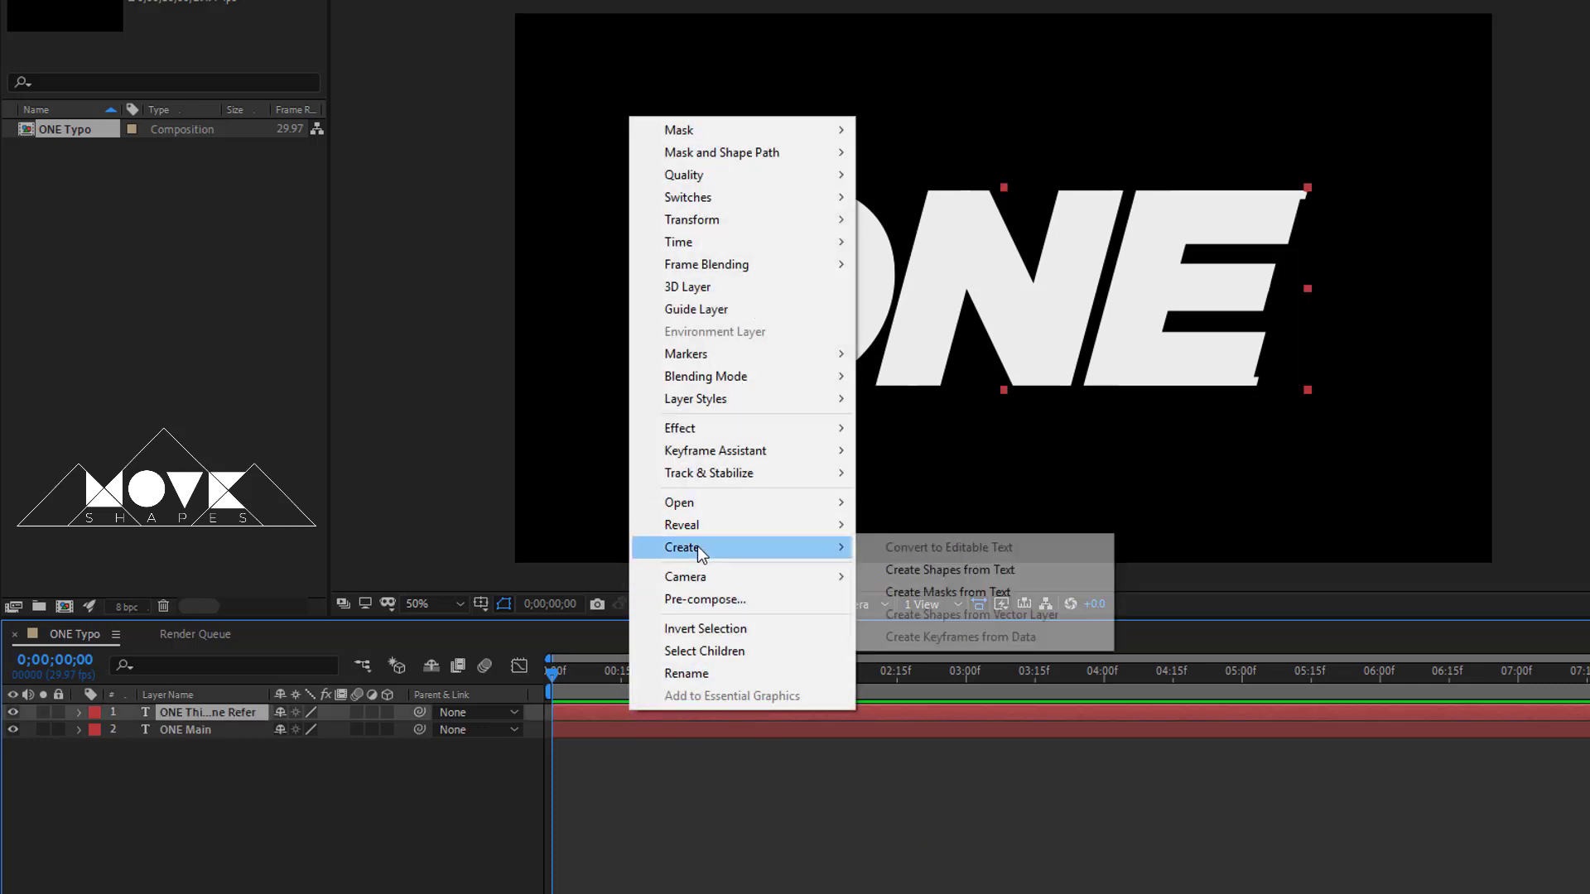
left_click(1047, 570)
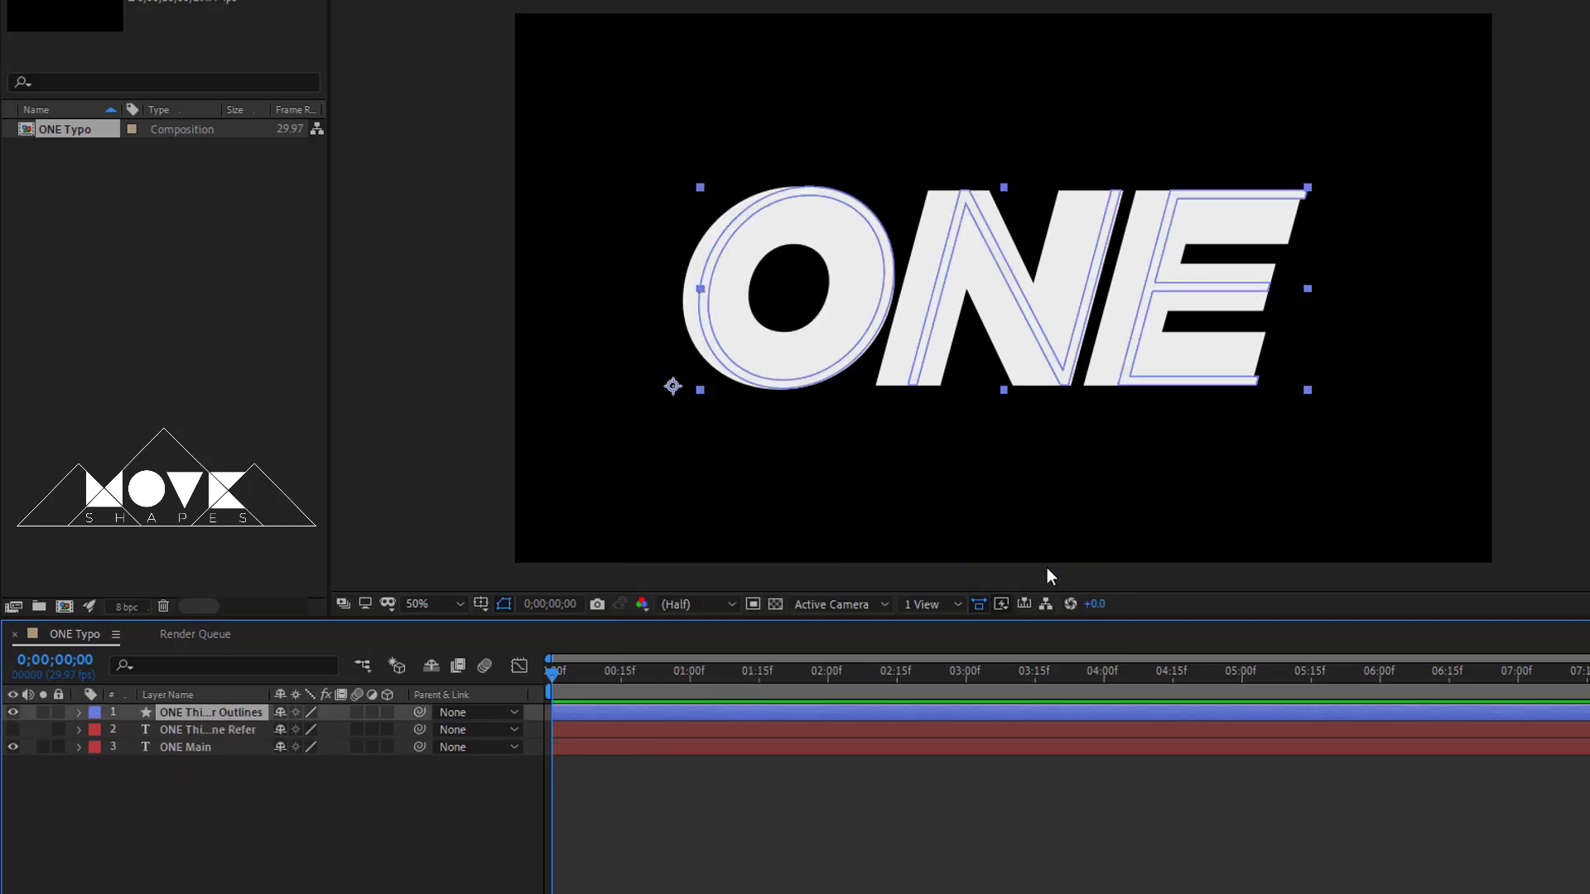
Create shapes from the text of the ONE Main layer.
left_click(643, 747)
right_click(642, 745)
mouse_move(732, 579)
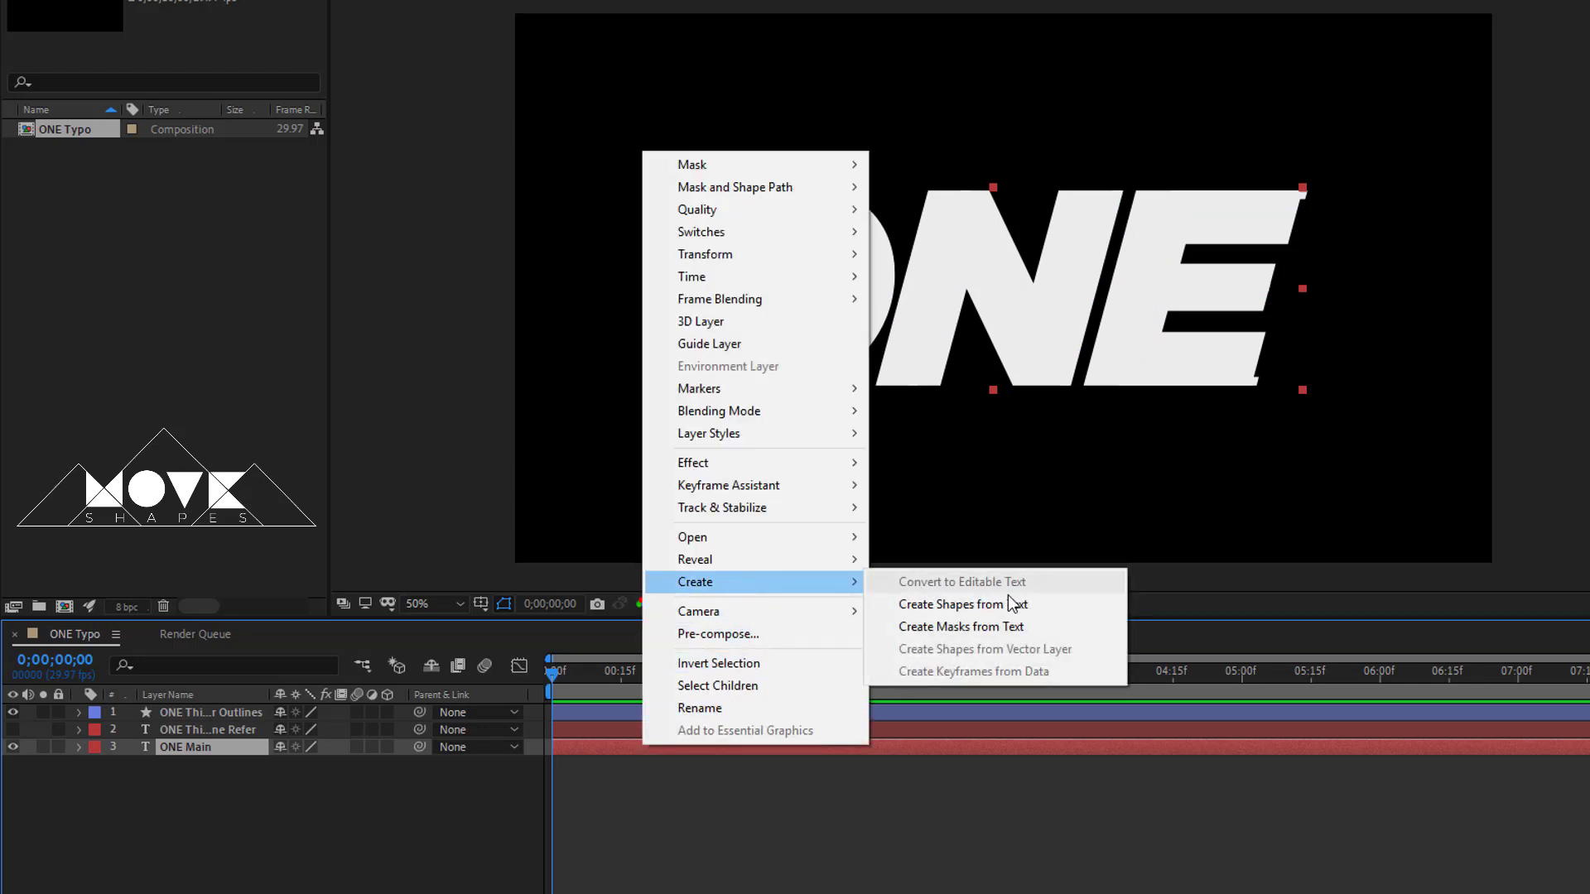
left_click(1011, 603)
left_click(193, 861)
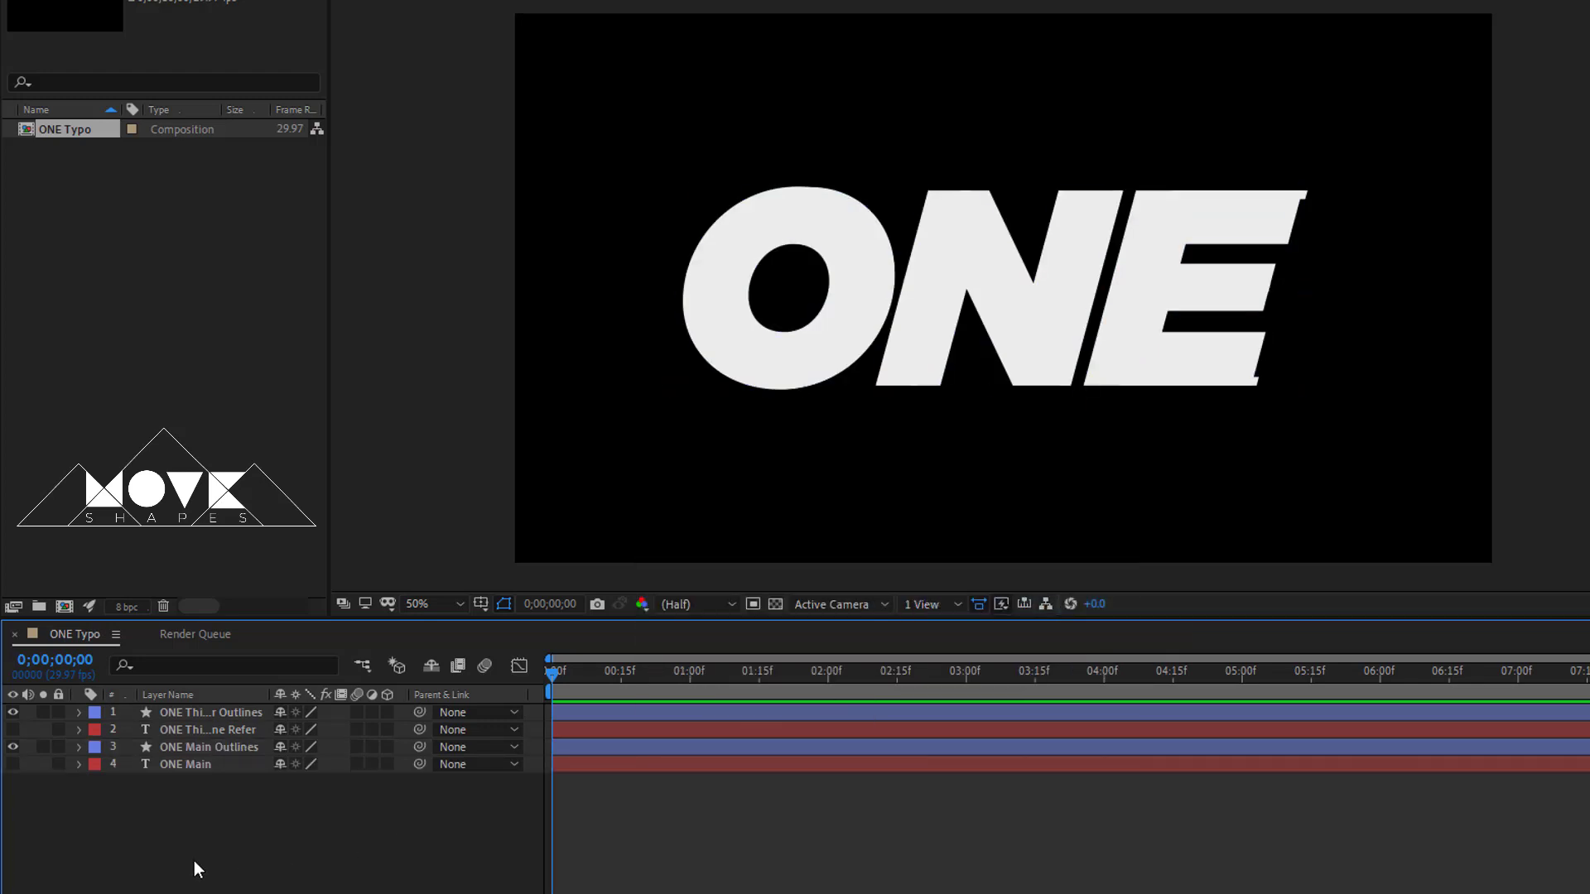
Mark the ONE Thin Line Refer and ONE Main text layers as shy and hide all shy layers from the timeline.
left_click(175, 728)
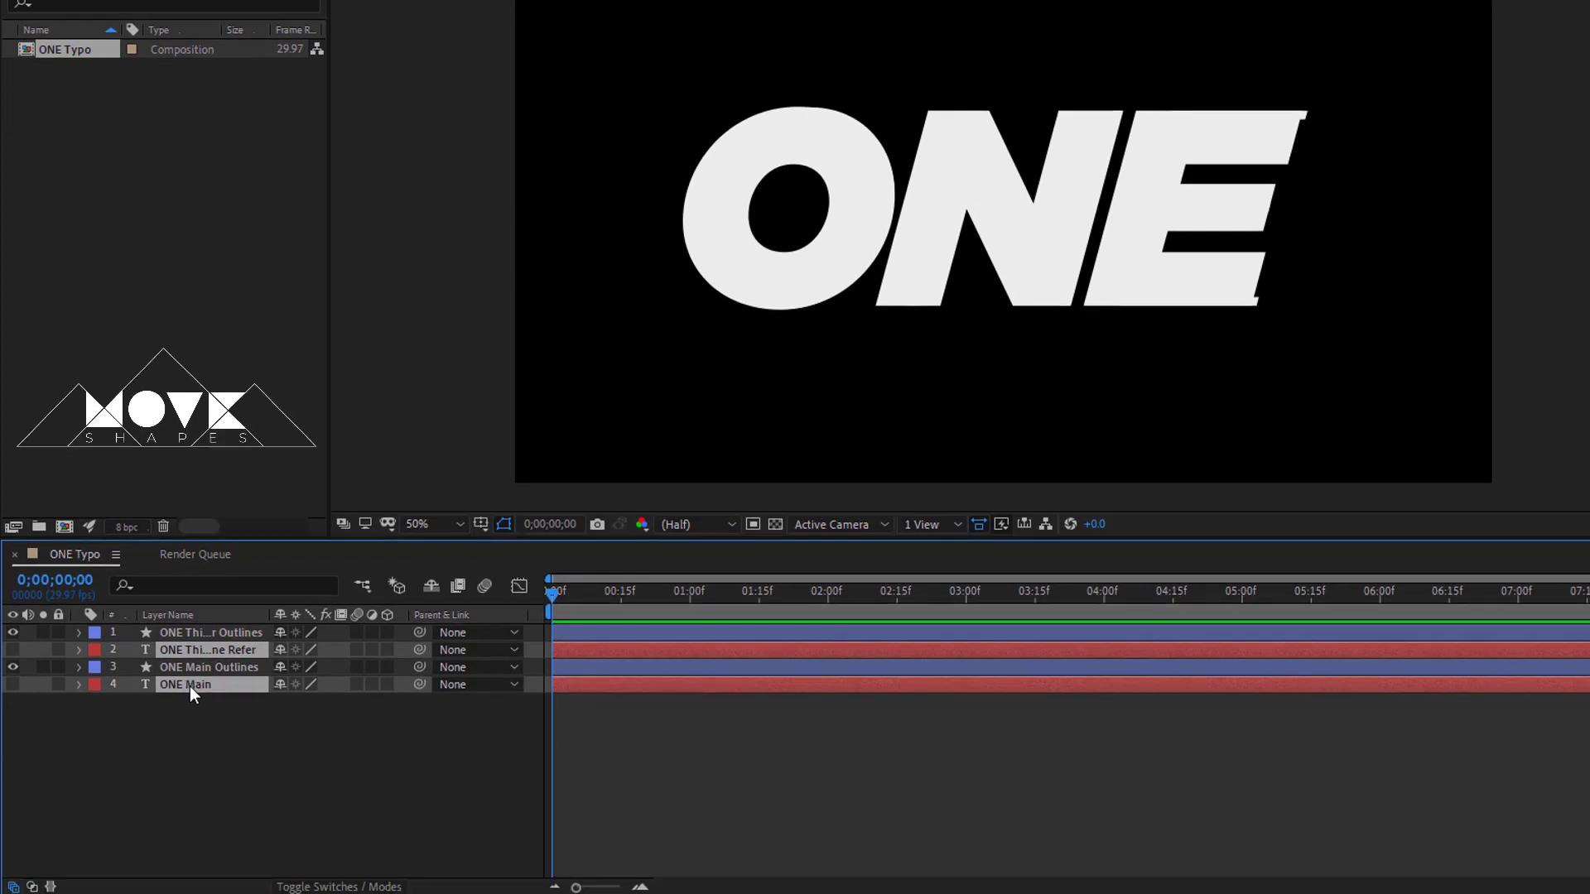
left_click(199, 764, "ctrl")
left_click(313, 885)
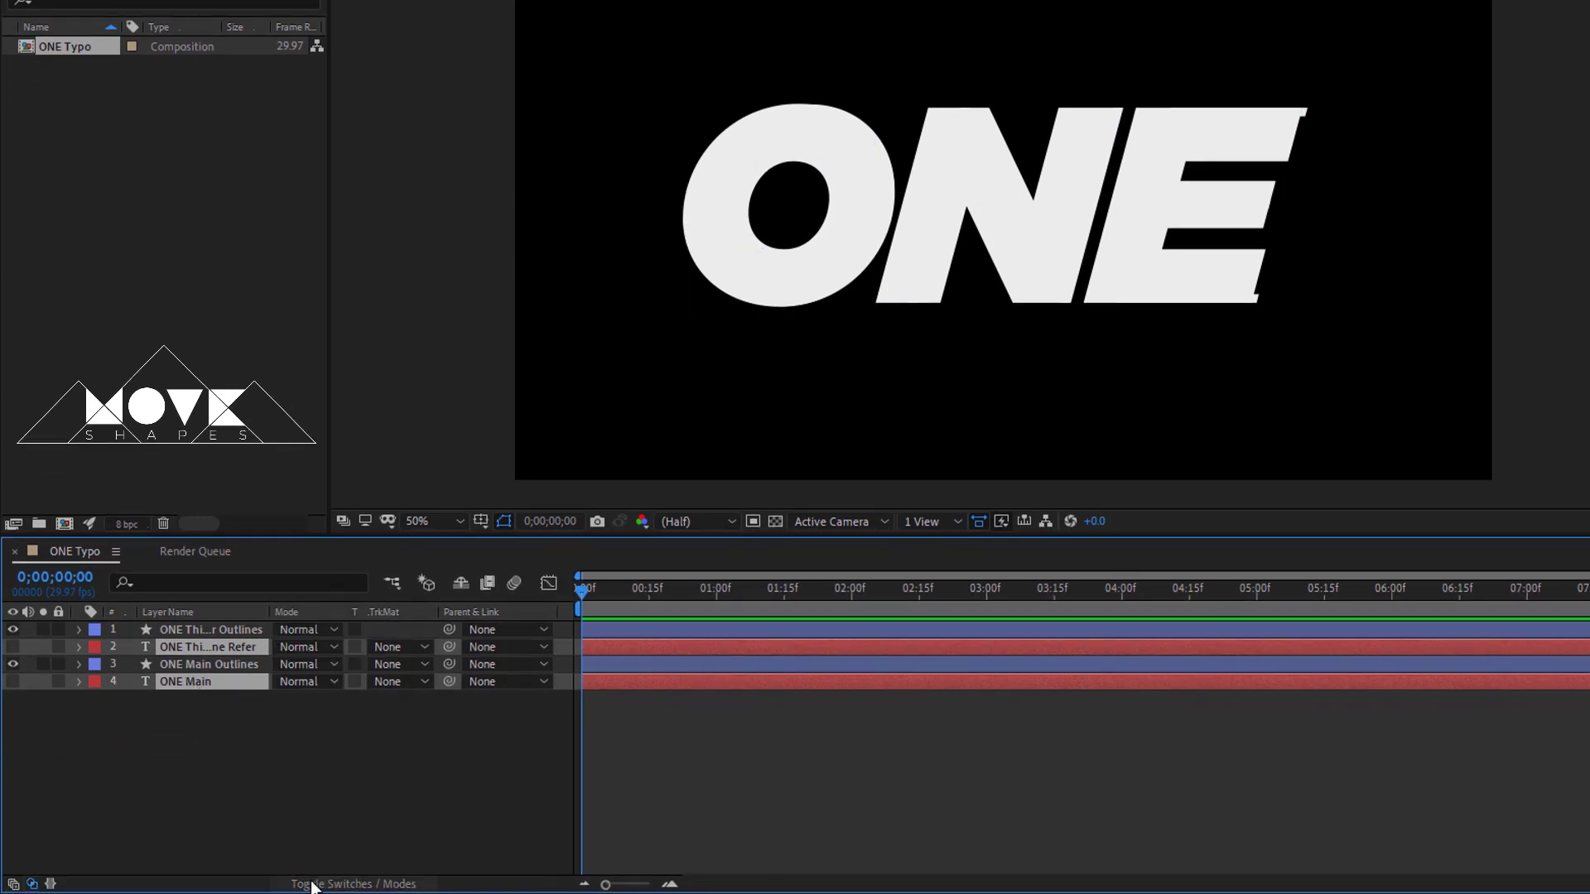
left_click(313, 884)
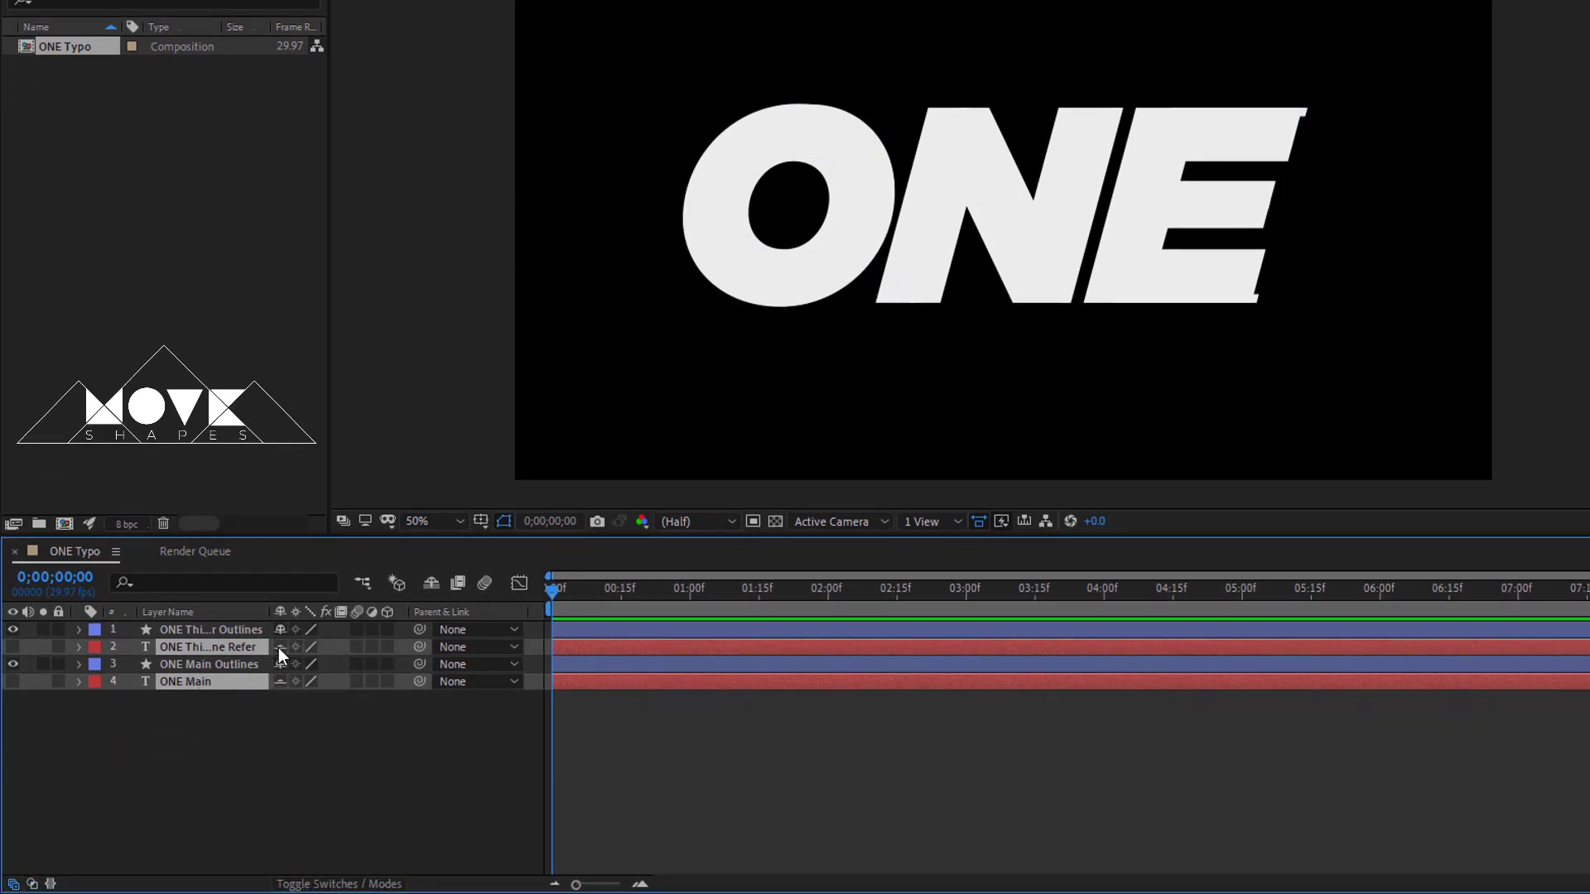
left_click(431, 584)
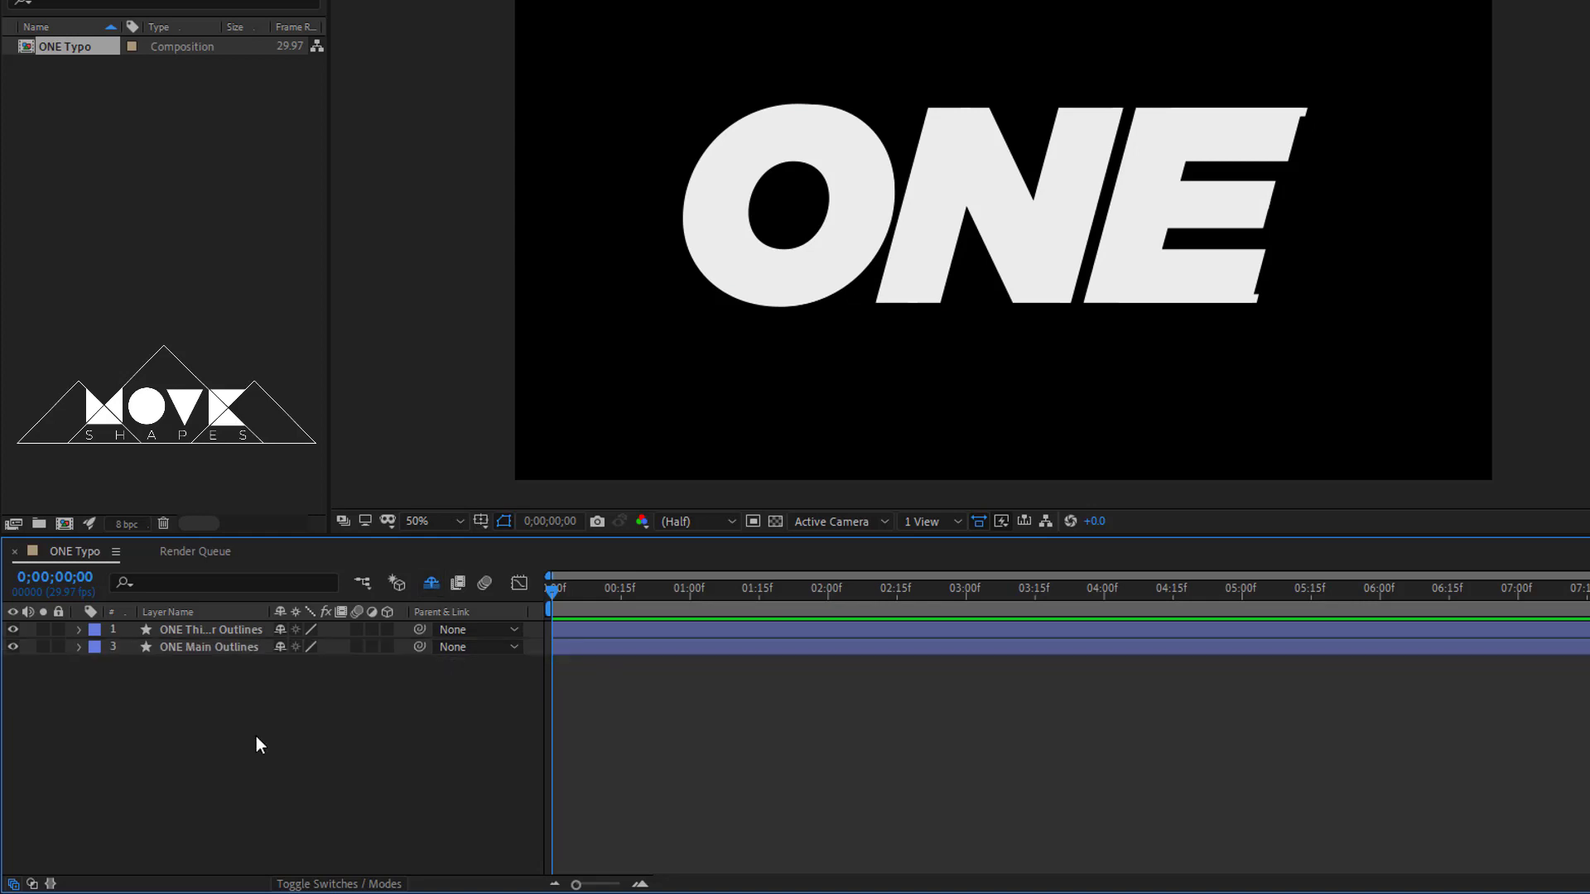
Hide the ONE Main Outlines layer so only the thin outlines are shown in the composition.
left_click(181, 630)
left_click(181, 648)
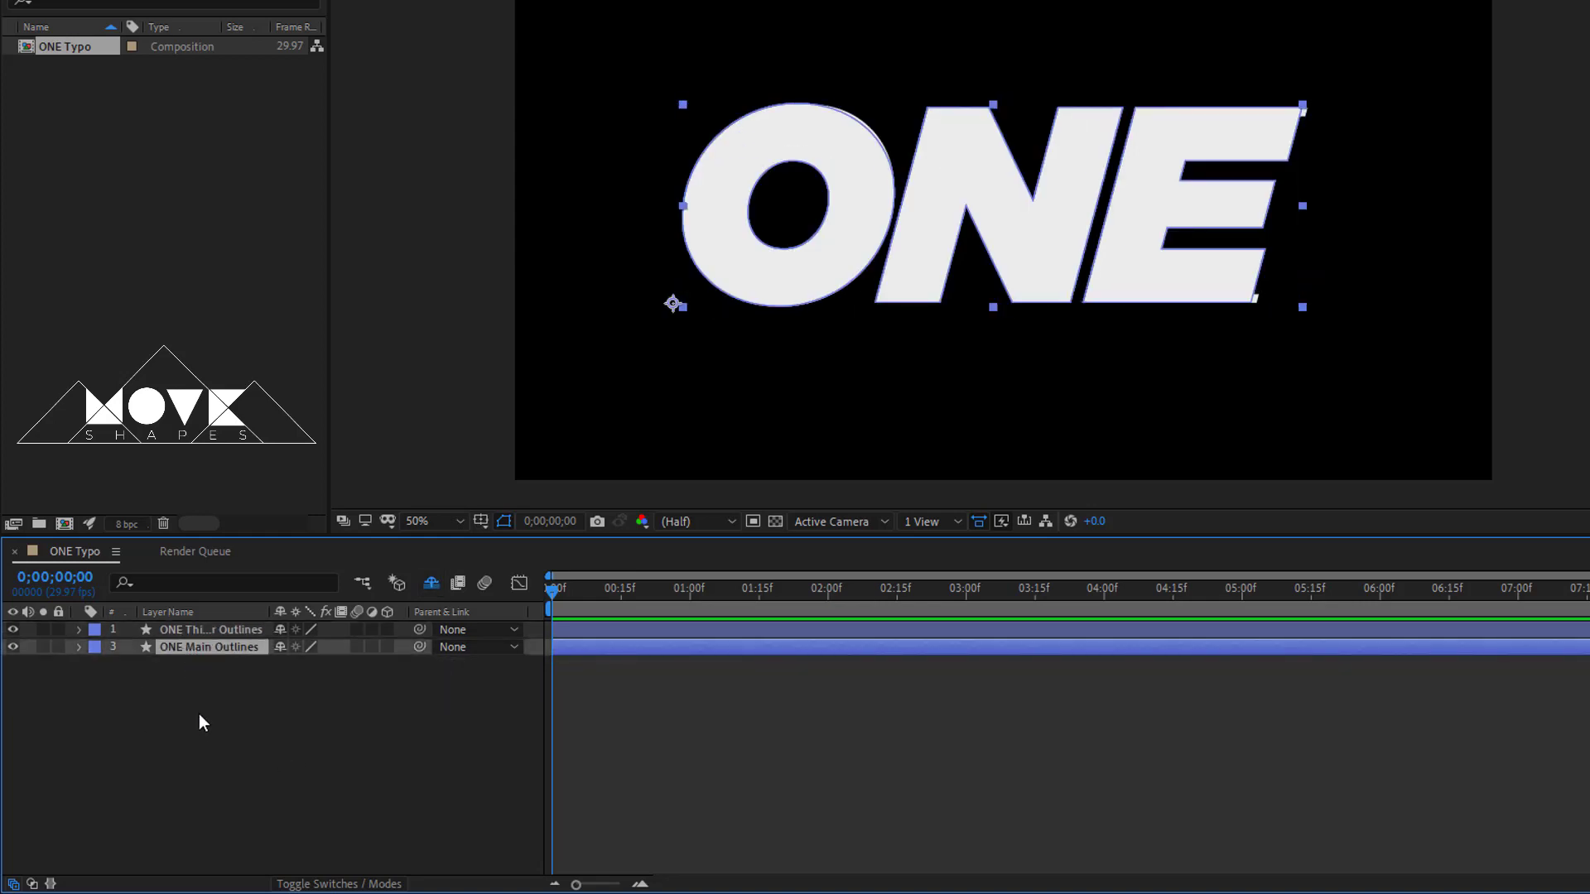
left_click(149, 708)
left_click(13, 647)
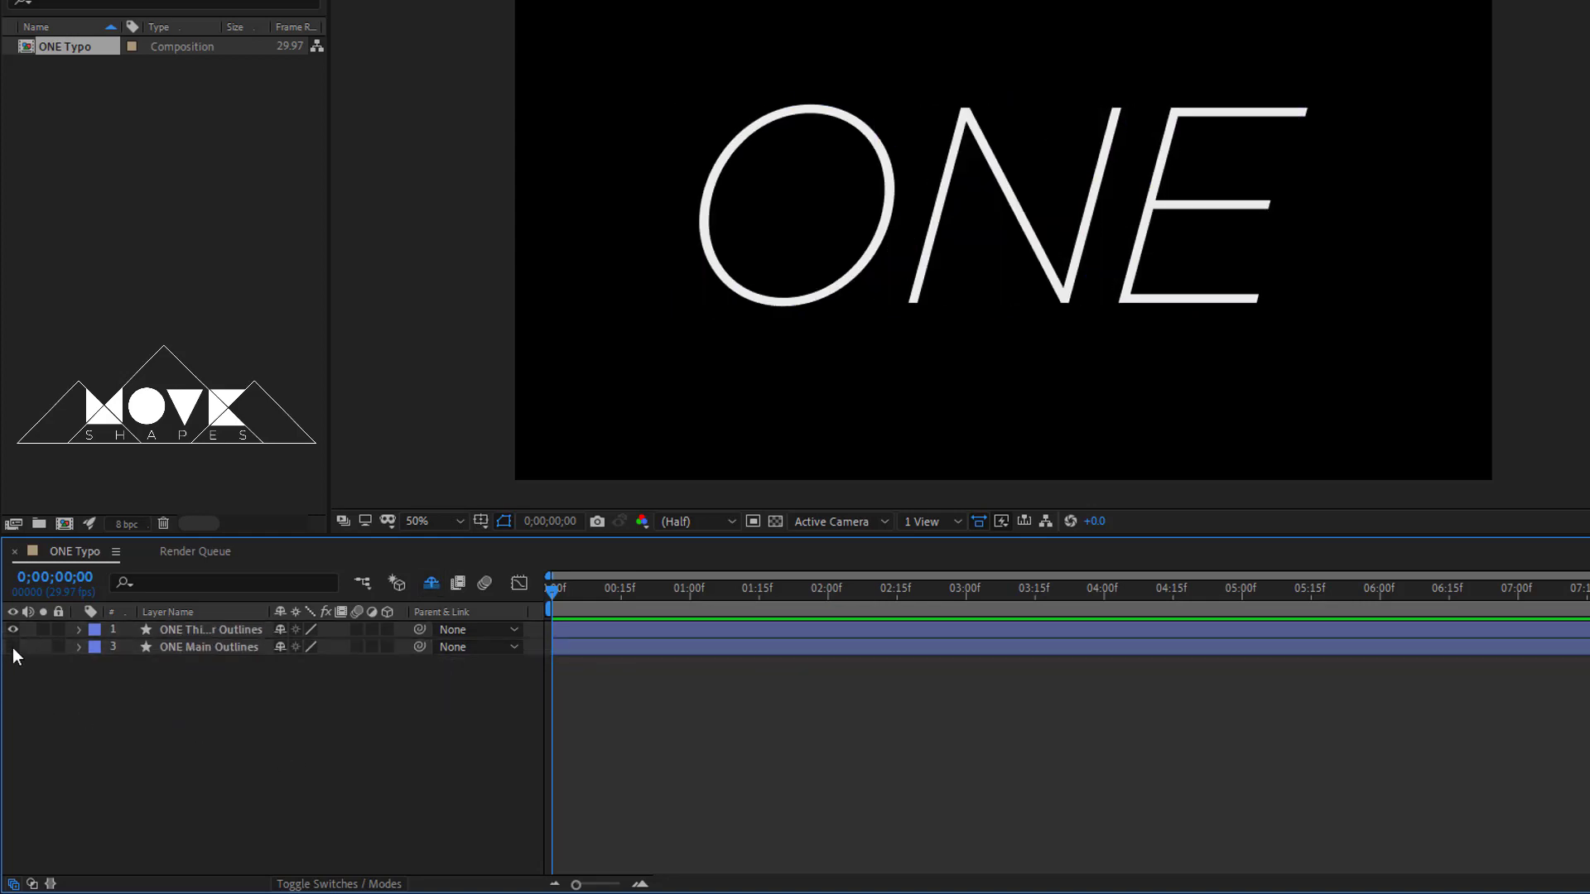
Expand the thin outlines layer's contents and toggle the O group's visibility to check which letter it controls.
left_click(80, 629)
left_click(98, 648)
left_click(131, 664)
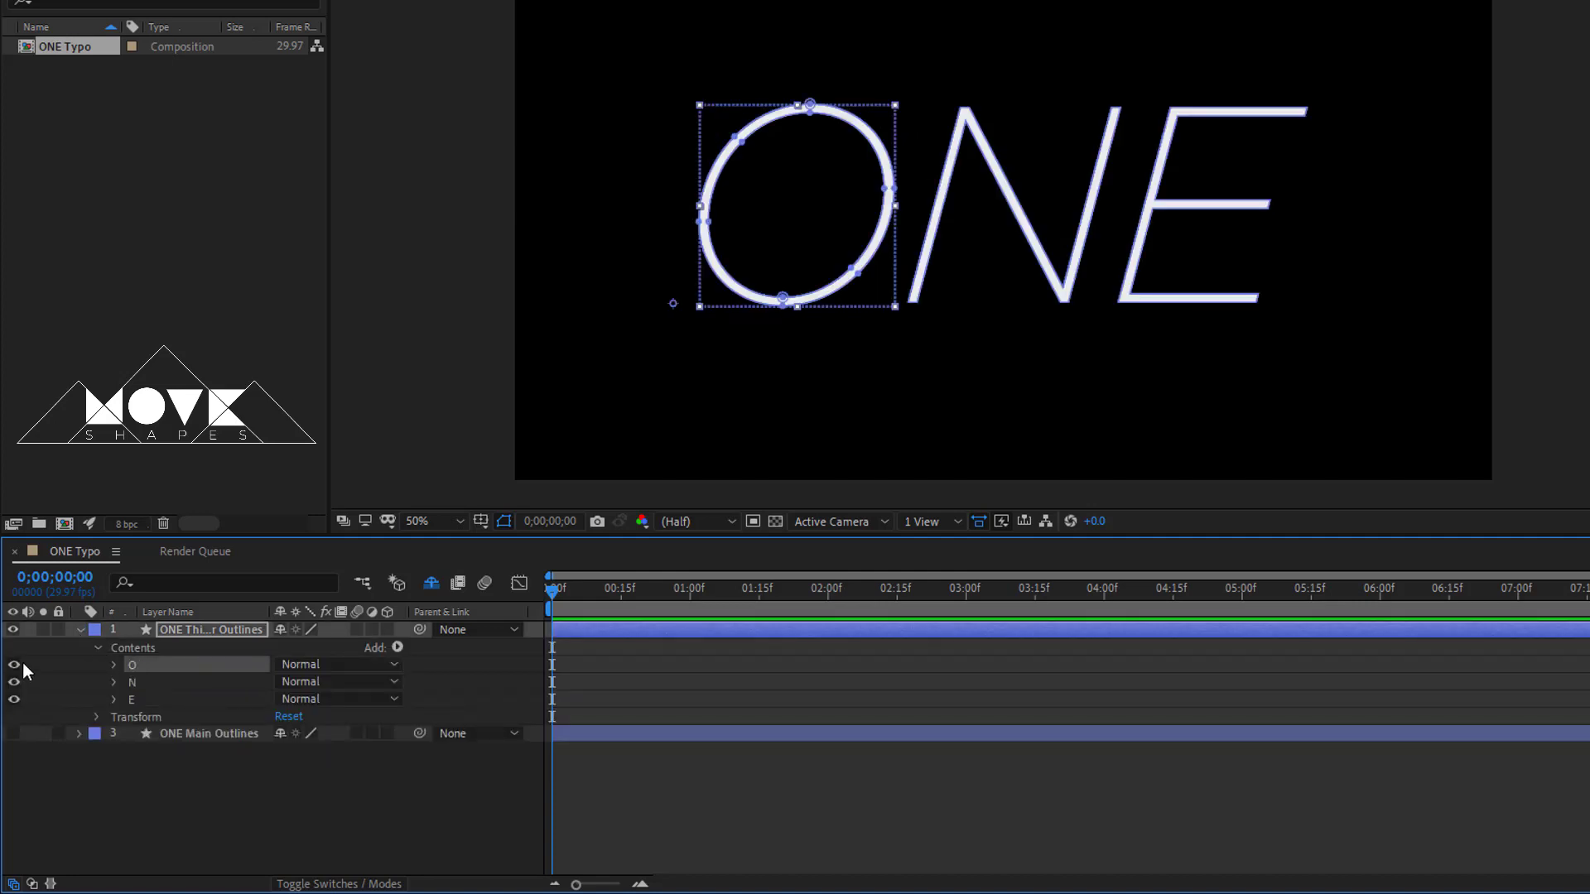
left_click(13, 665)
left_click(13, 665)
Expand the O group and toggle its two paths' visibility to tell the outer contour from the inner one.
left_click(113, 664)
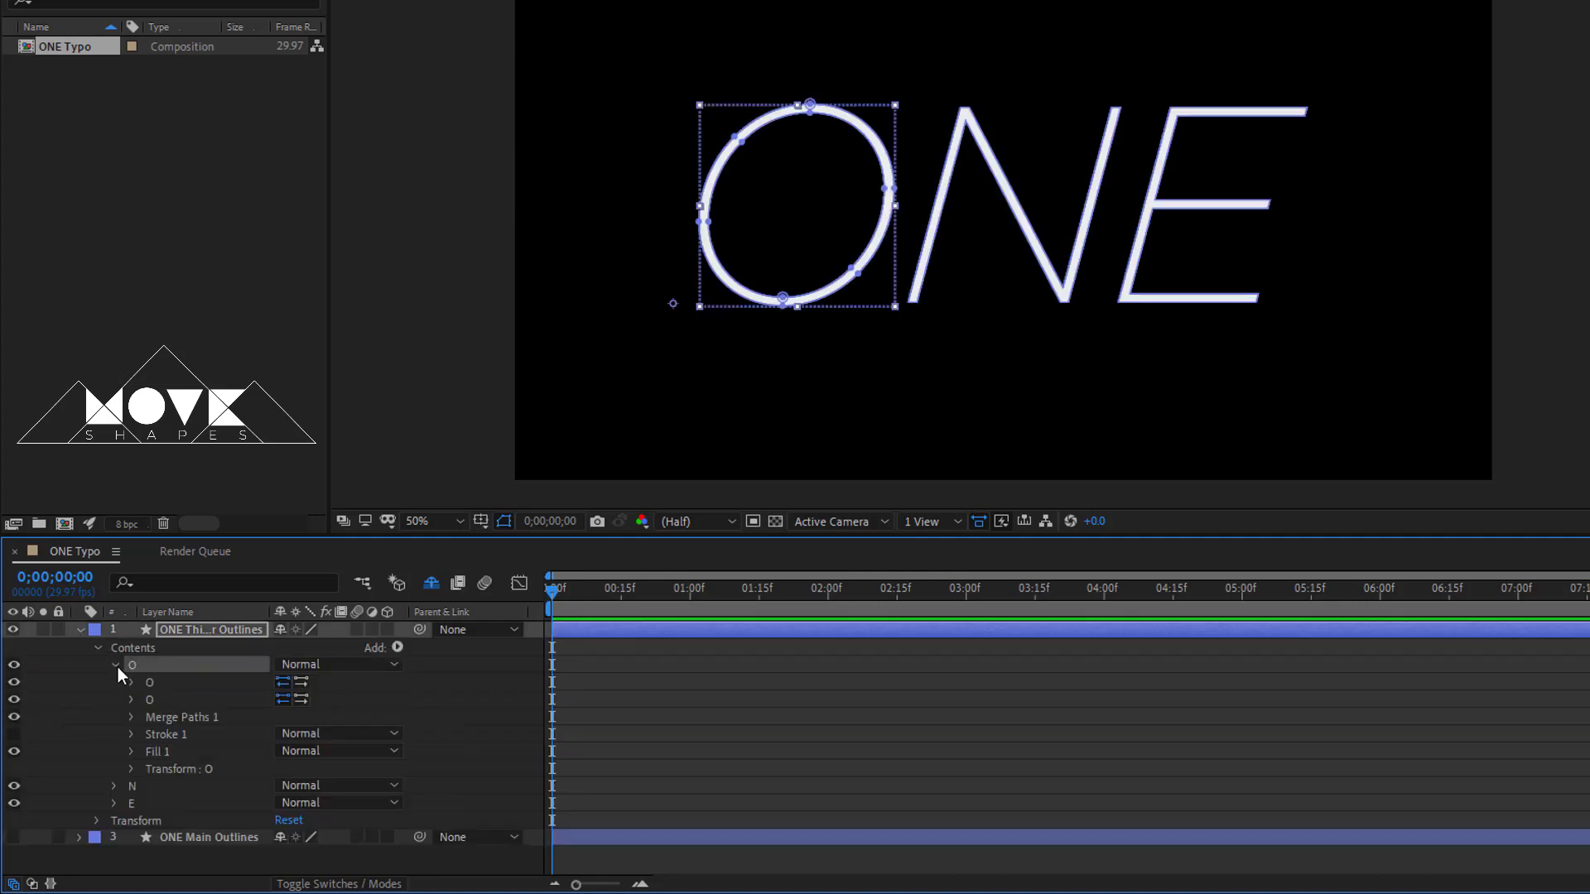
left_click(163, 681)
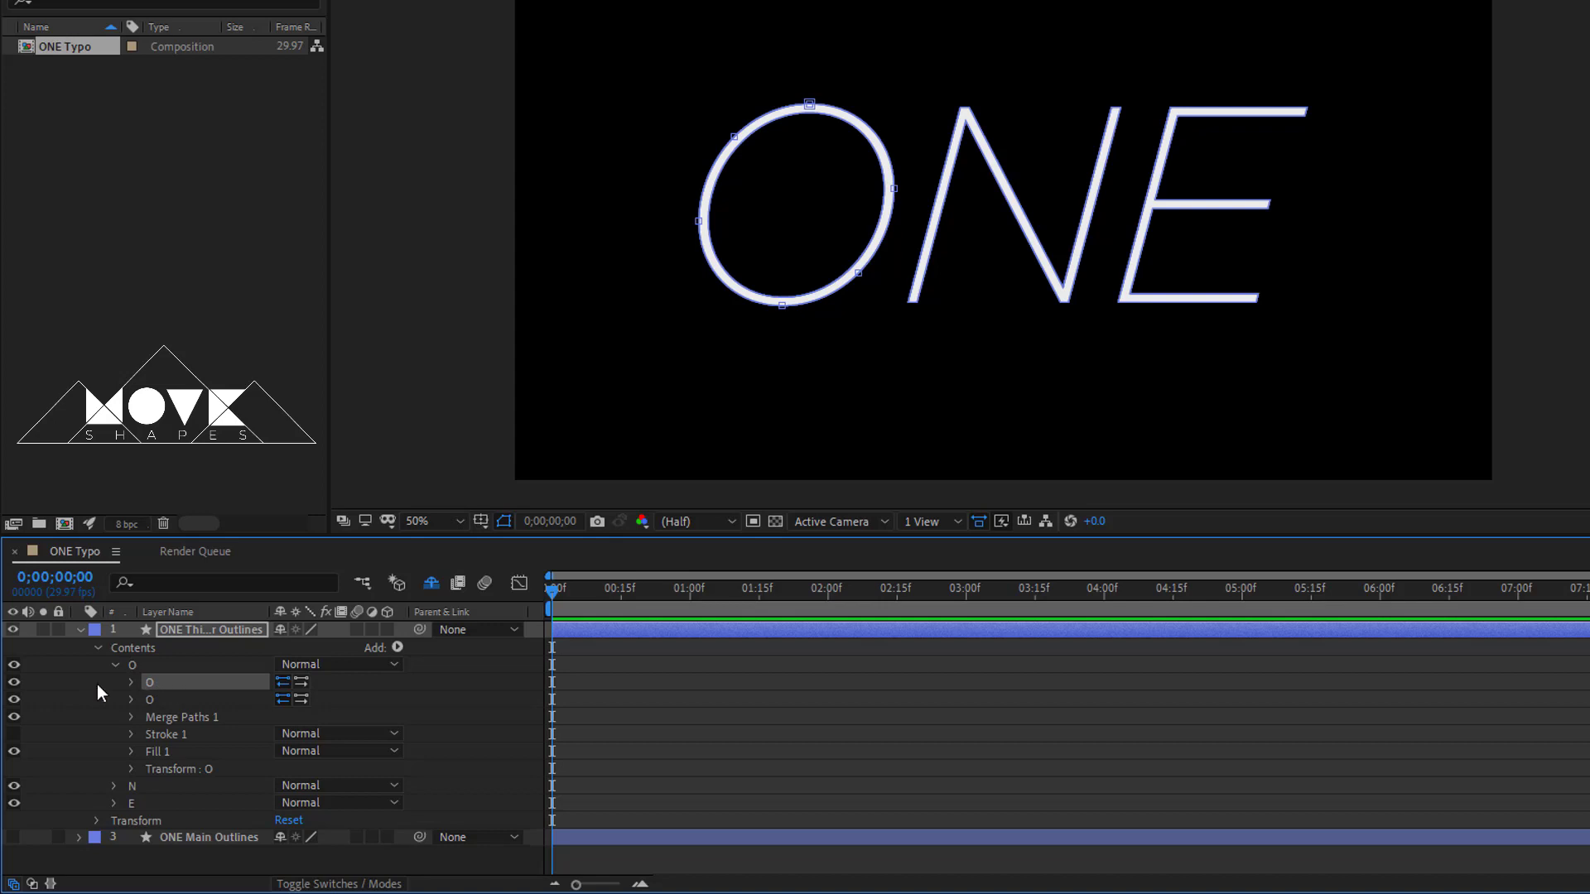
left_click(13, 681)
left_click(14, 681)
left_click(13, 698)
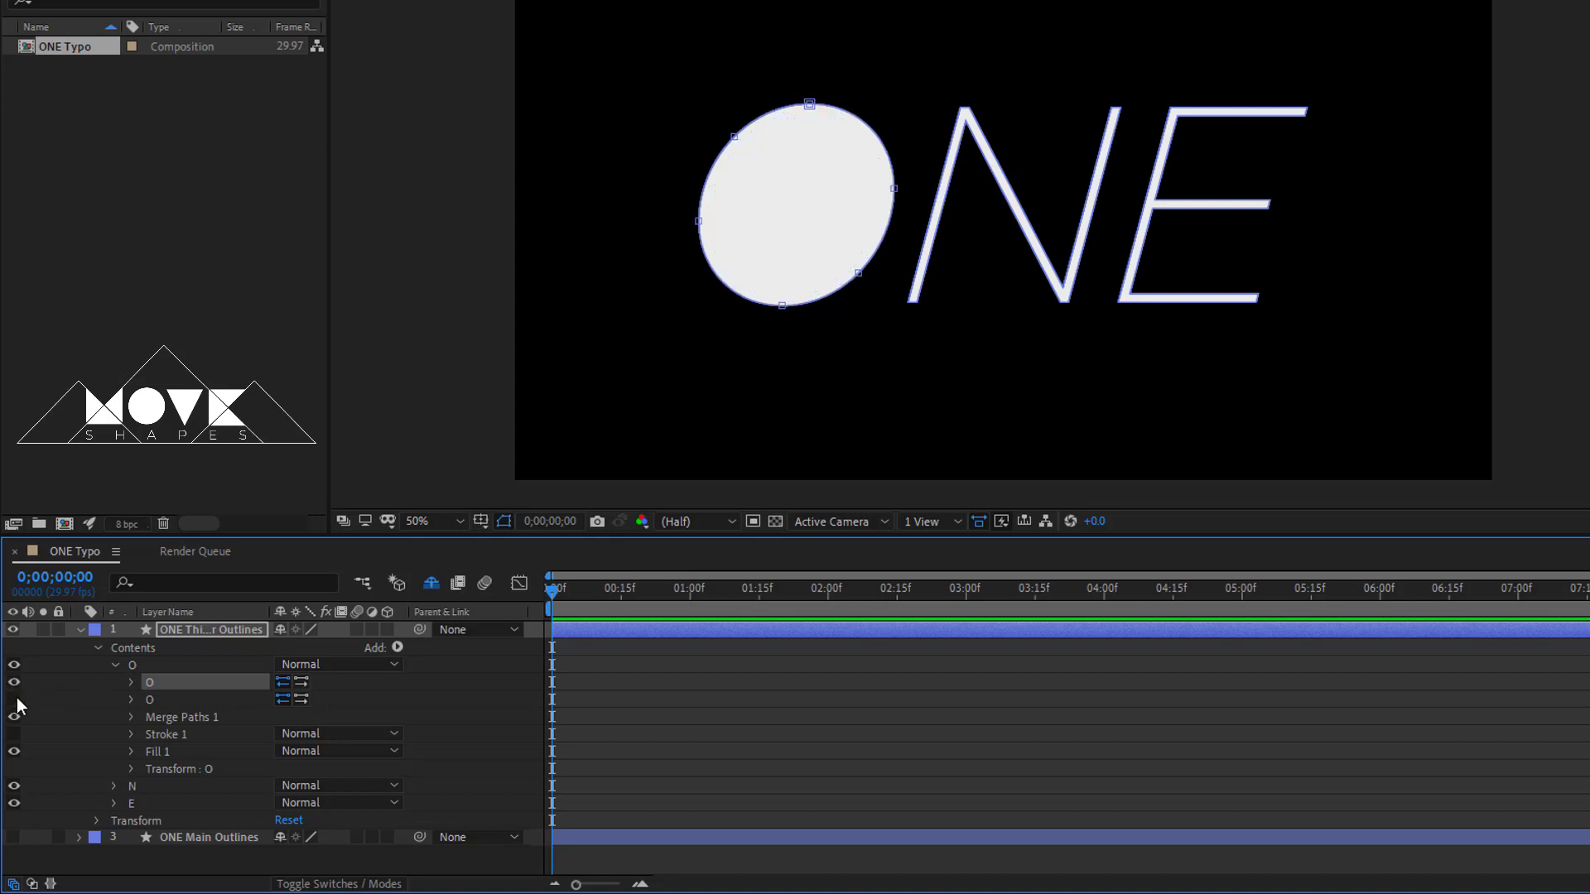
left_click(13, 698)
Copy the Path property of the O group's first path, the outer contour, and collapse the thin outlines layer.
left_click(132, 682)
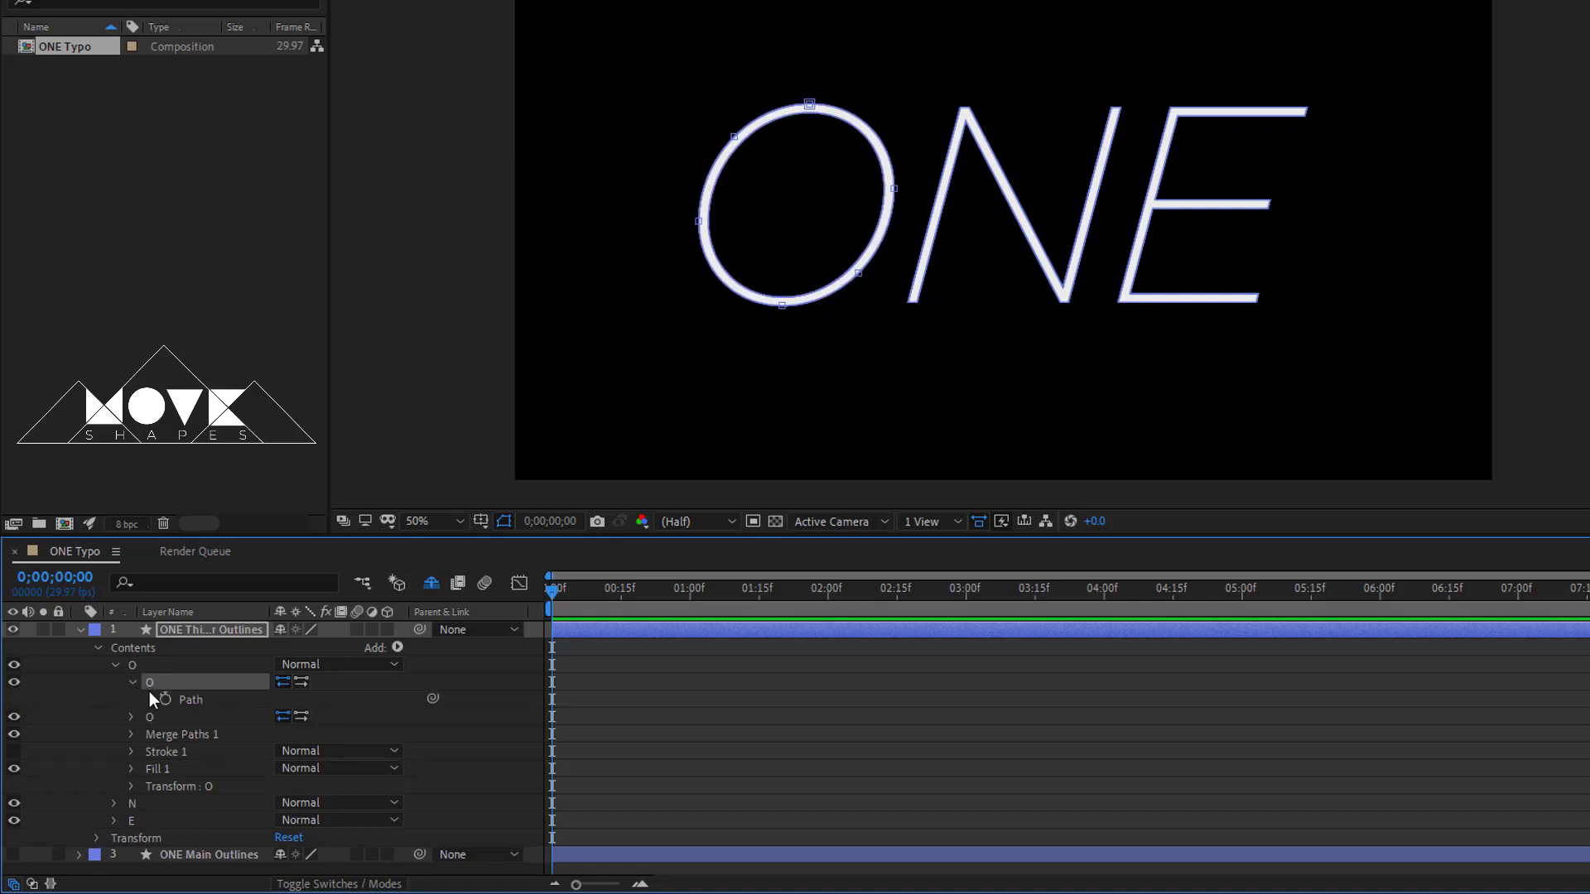
left_click(194, 700)
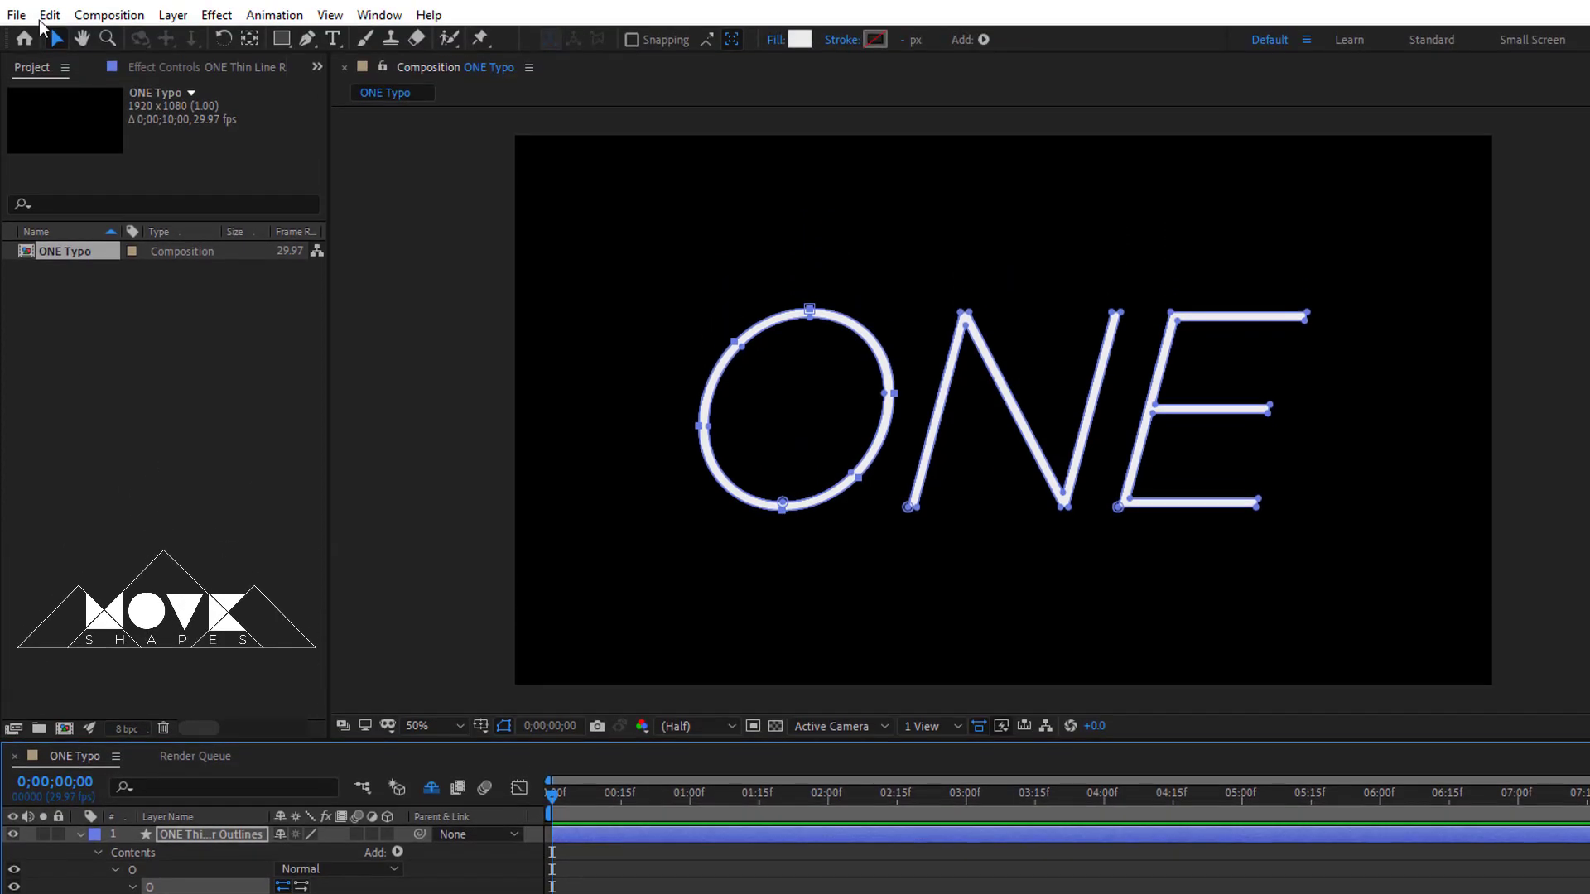
left_click(49, 15)
left_click(116, 135)
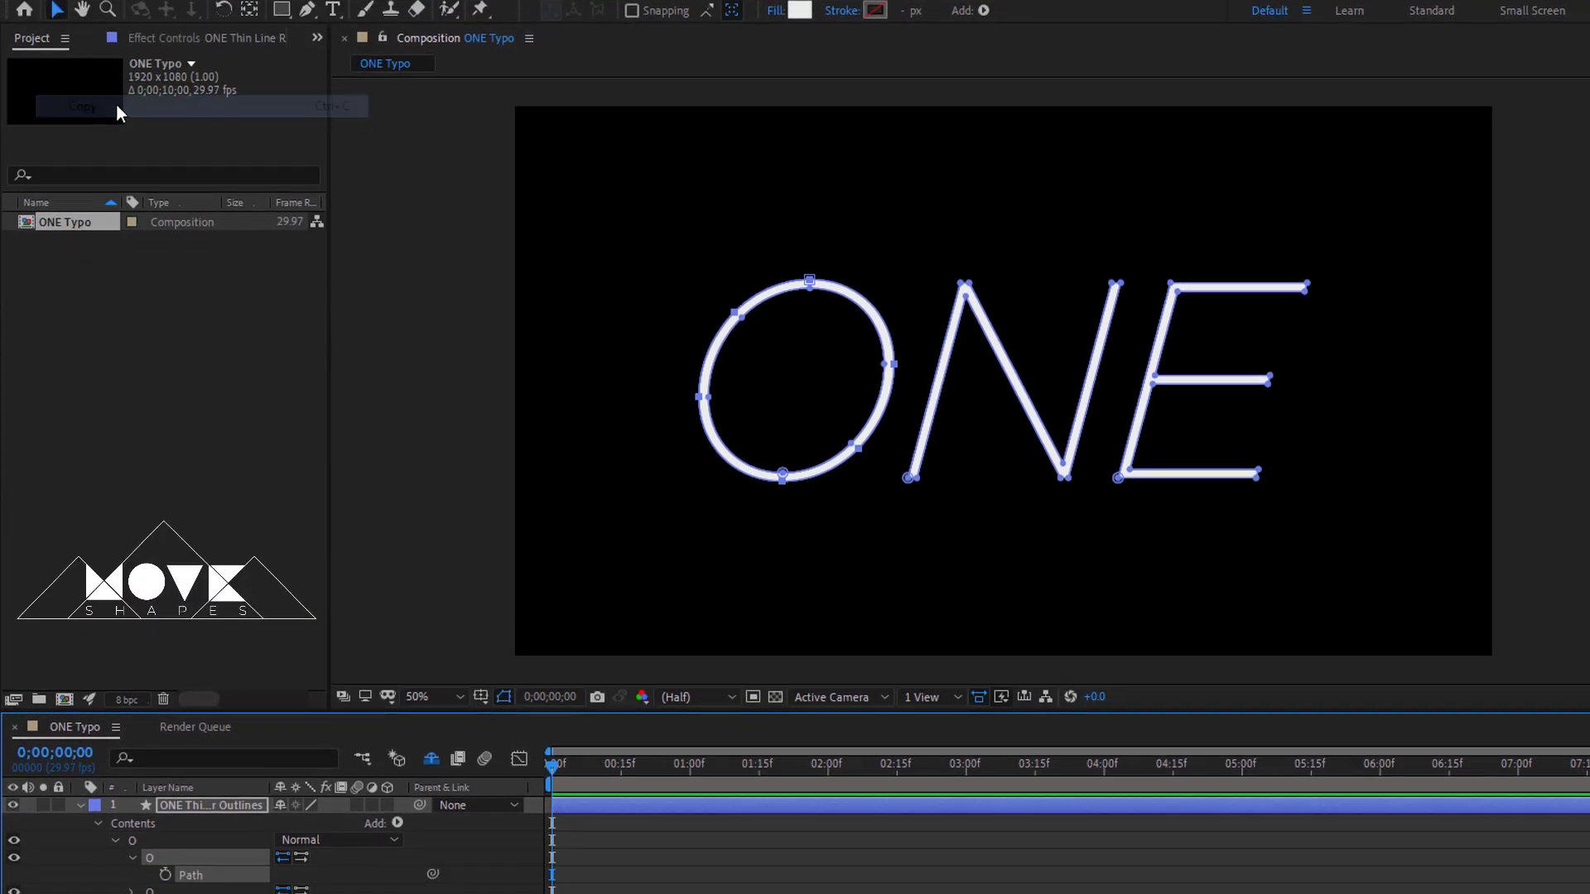
left_click(80, 834)
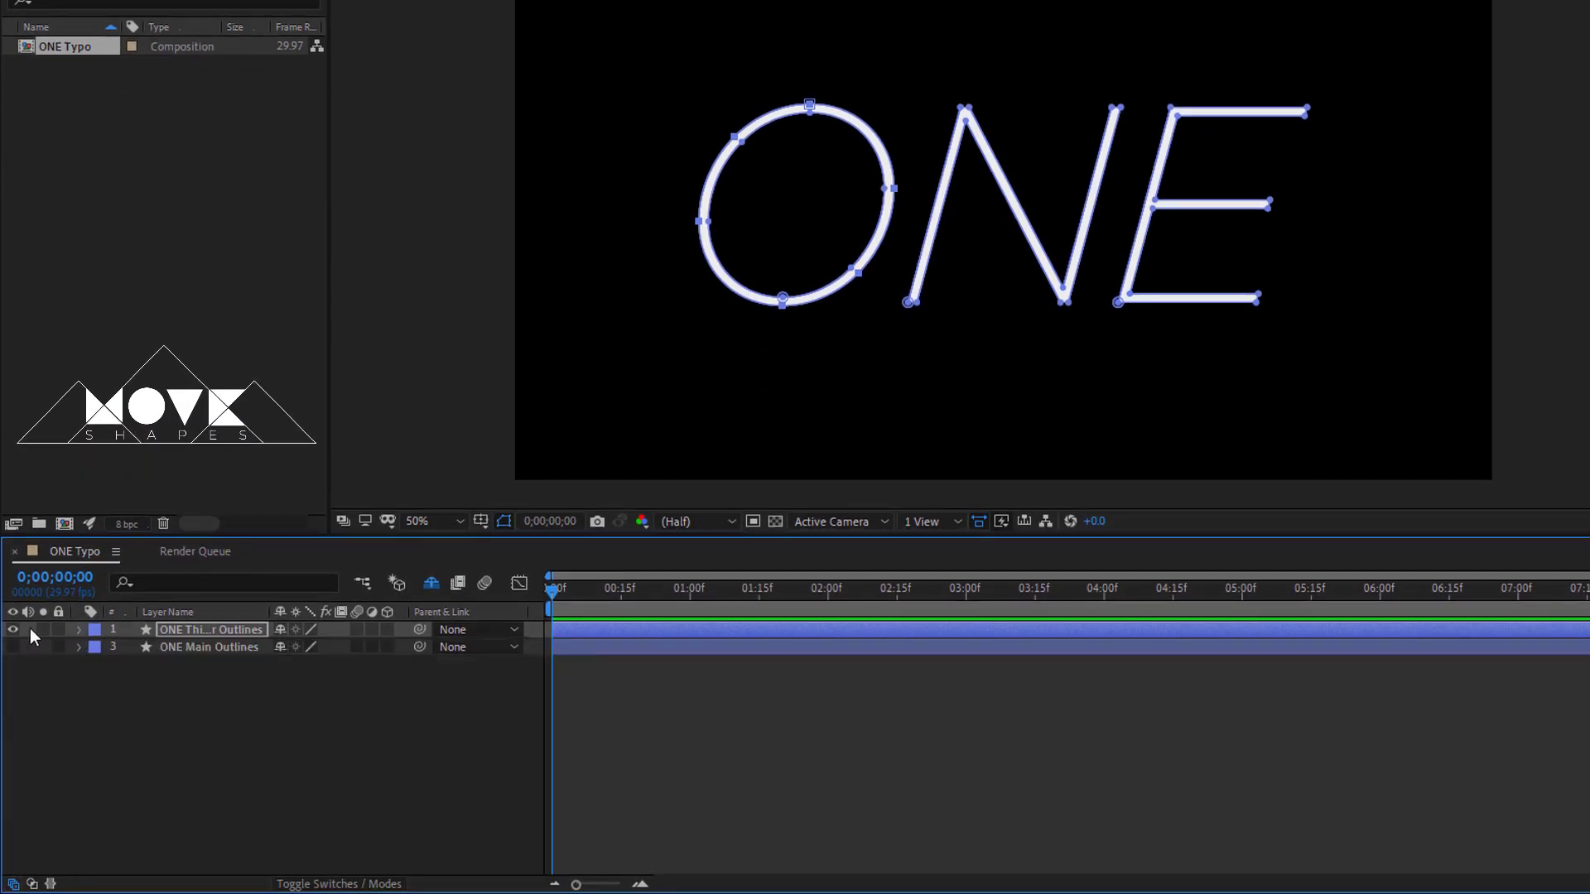
Show ONE Main Outlines instead of the thin outlines, expand its O group and toggle the first path's visibility to identify its contour.
left_click(12, 629)
left_click(13, 647)
left_click(81, 647)
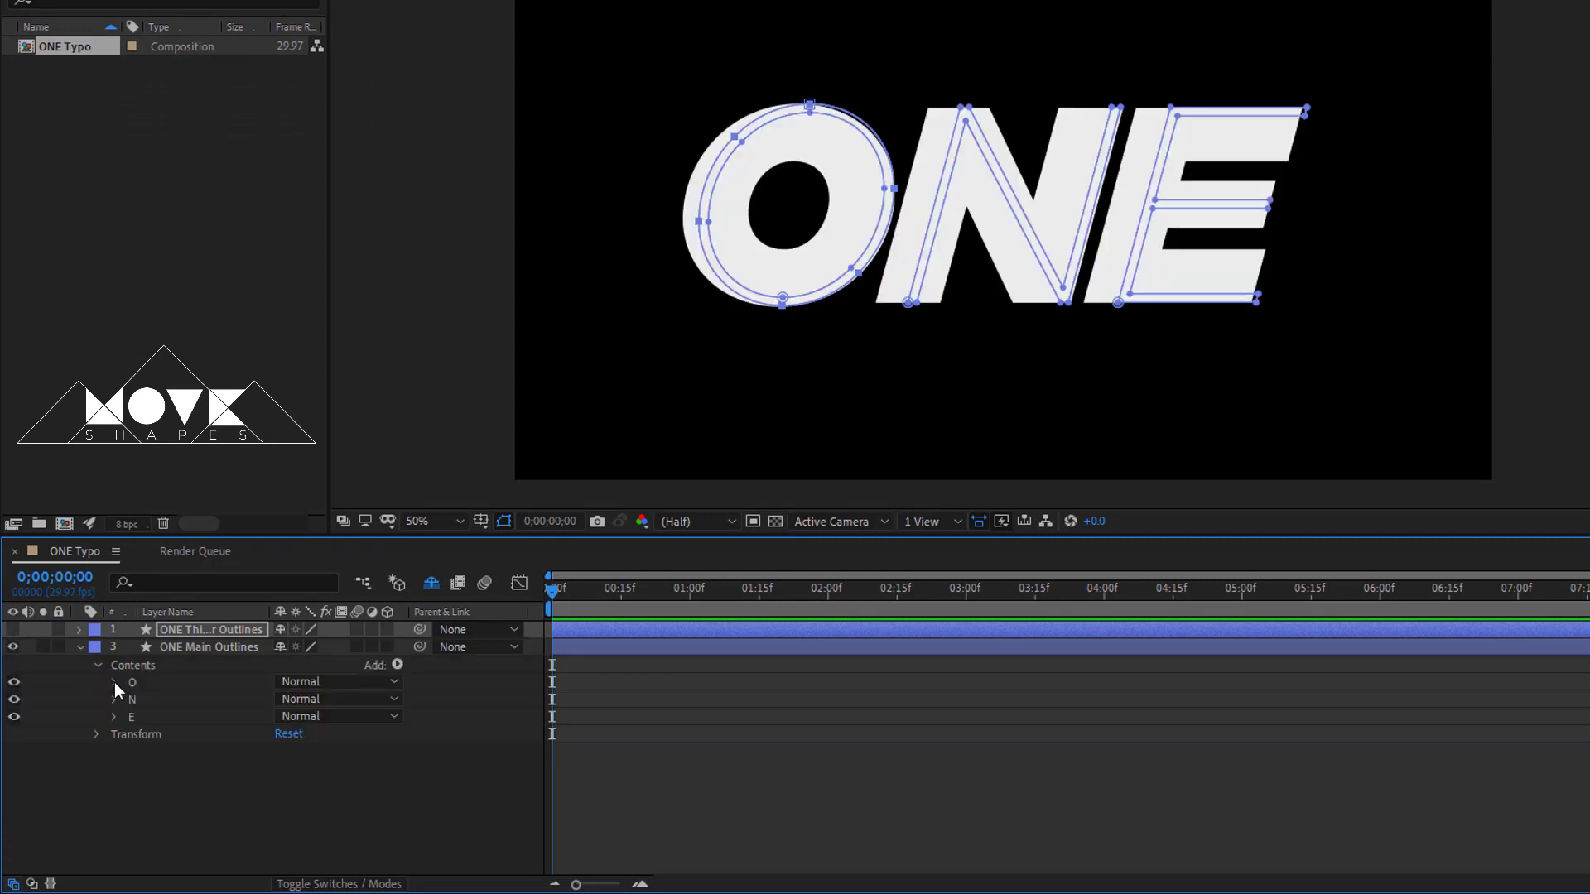
left_click(114, 683)
left_click(145, 701)
left_click(14, 699)
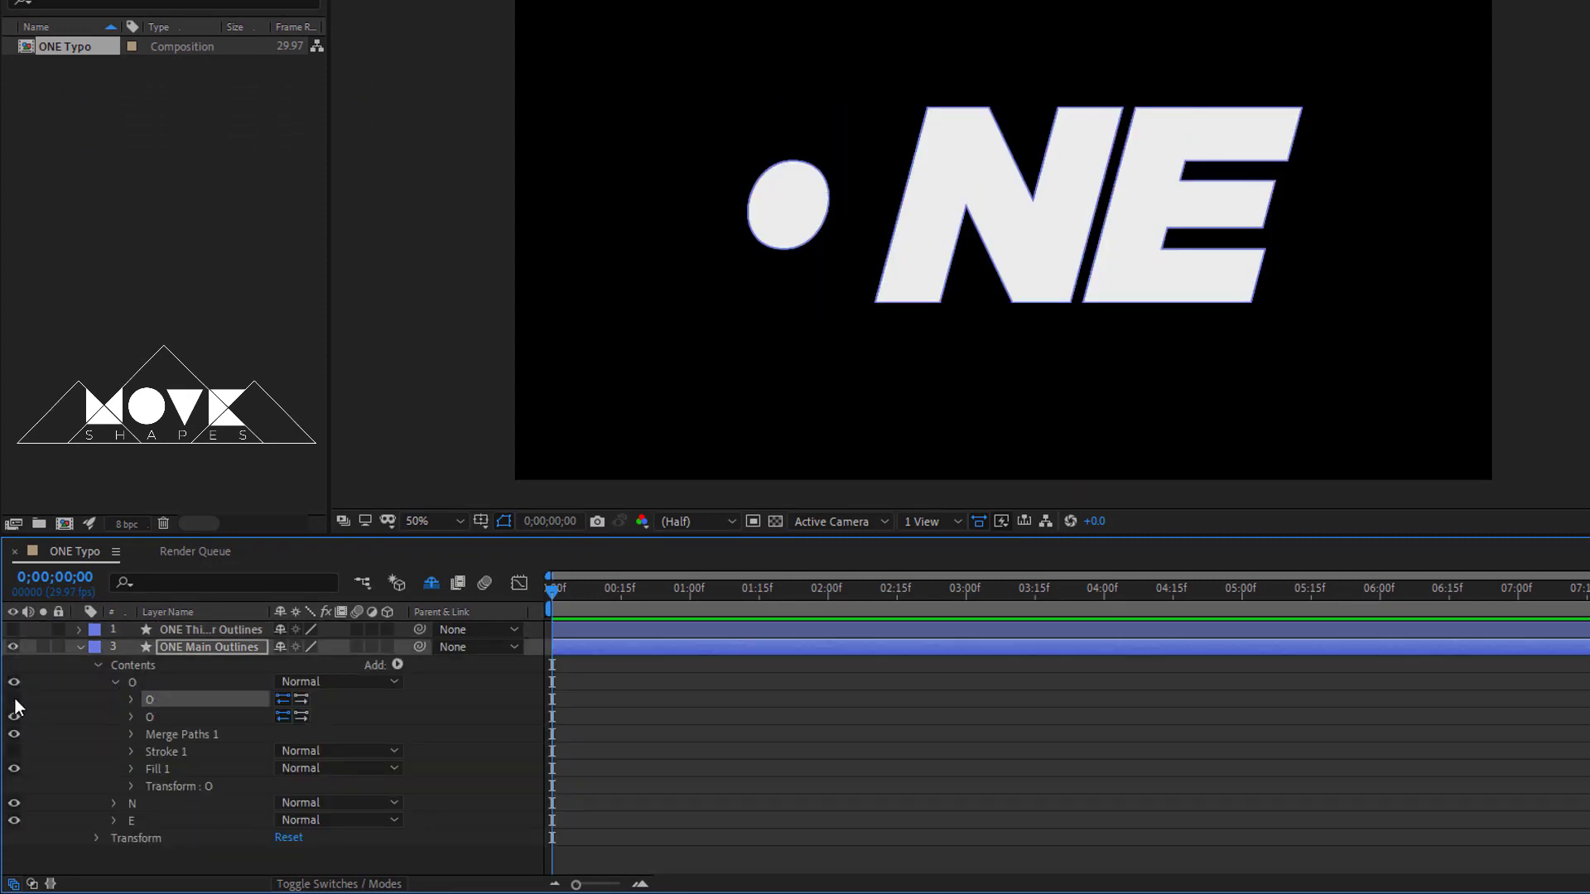
left_click(14, 699)
Enable Path keyframing at 0;00;00;00 on the first path of the O group in ONE Main Outlines.
left_click(131, 700)
left_click(183, 717)
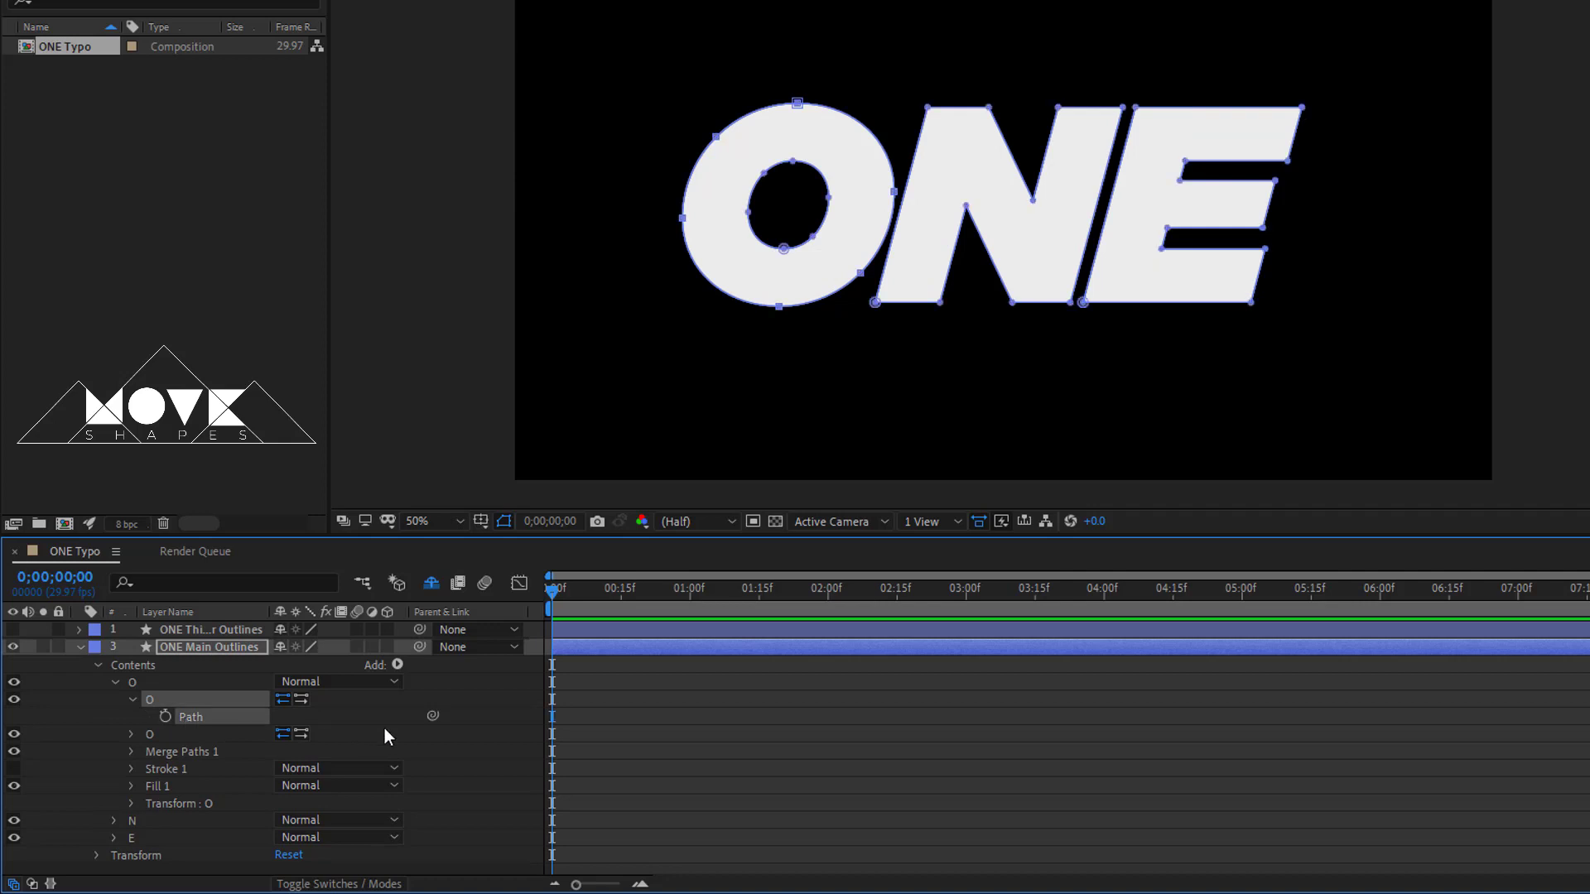
left_click(165, 716)
Paste the copied thin outer contour onto the O's first path at 0;00;01;00 and collapse ONE Main Outlines.
left_click_drag(551, 591, 688, 599)
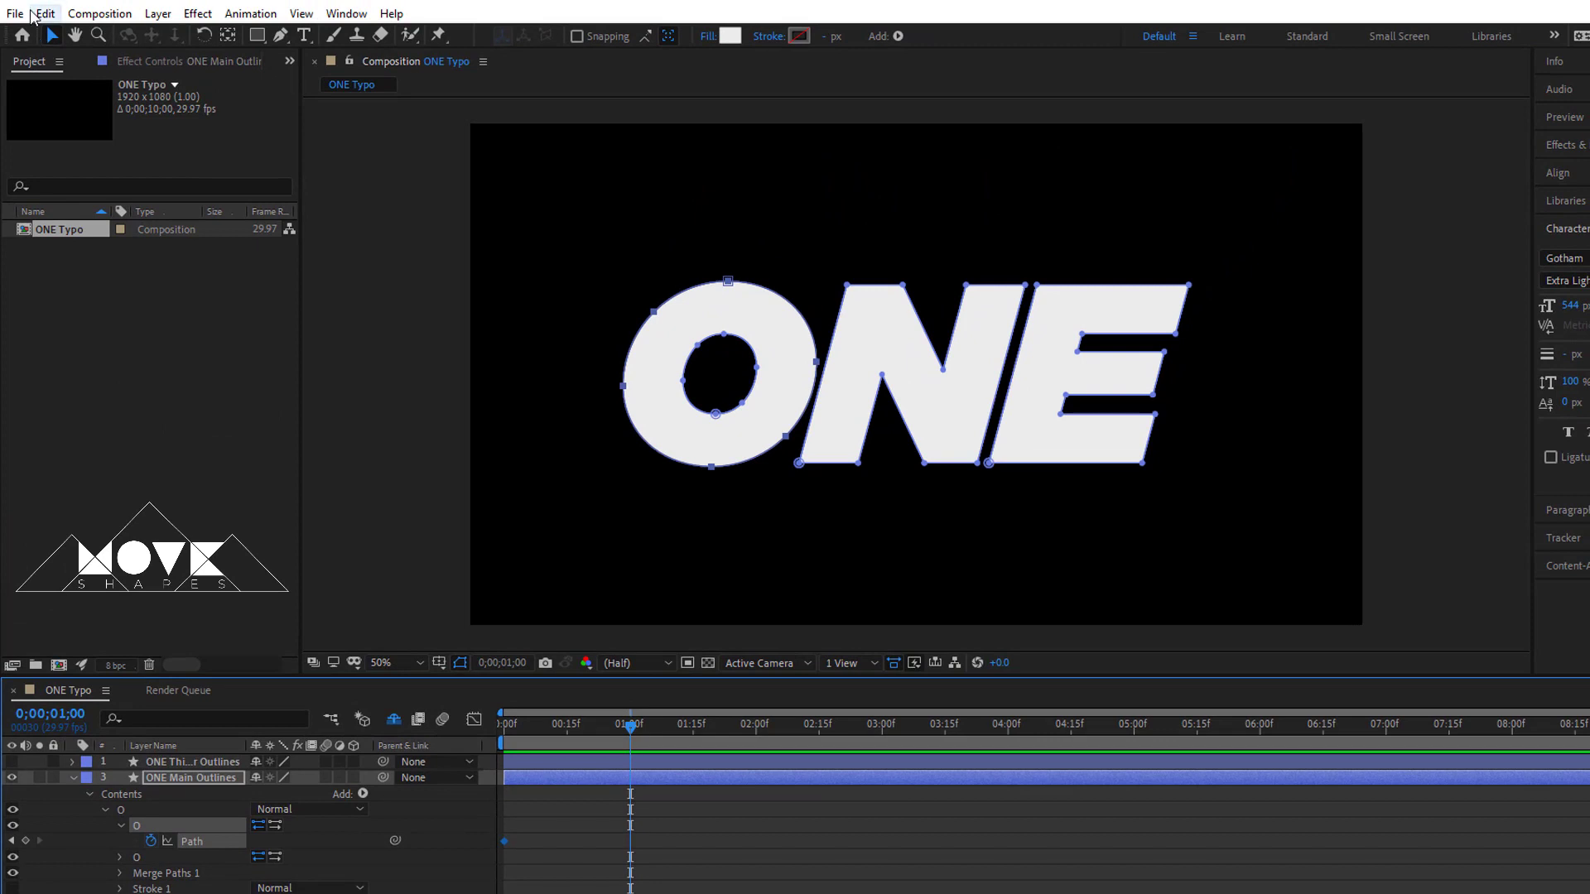
left_click(45, 14)
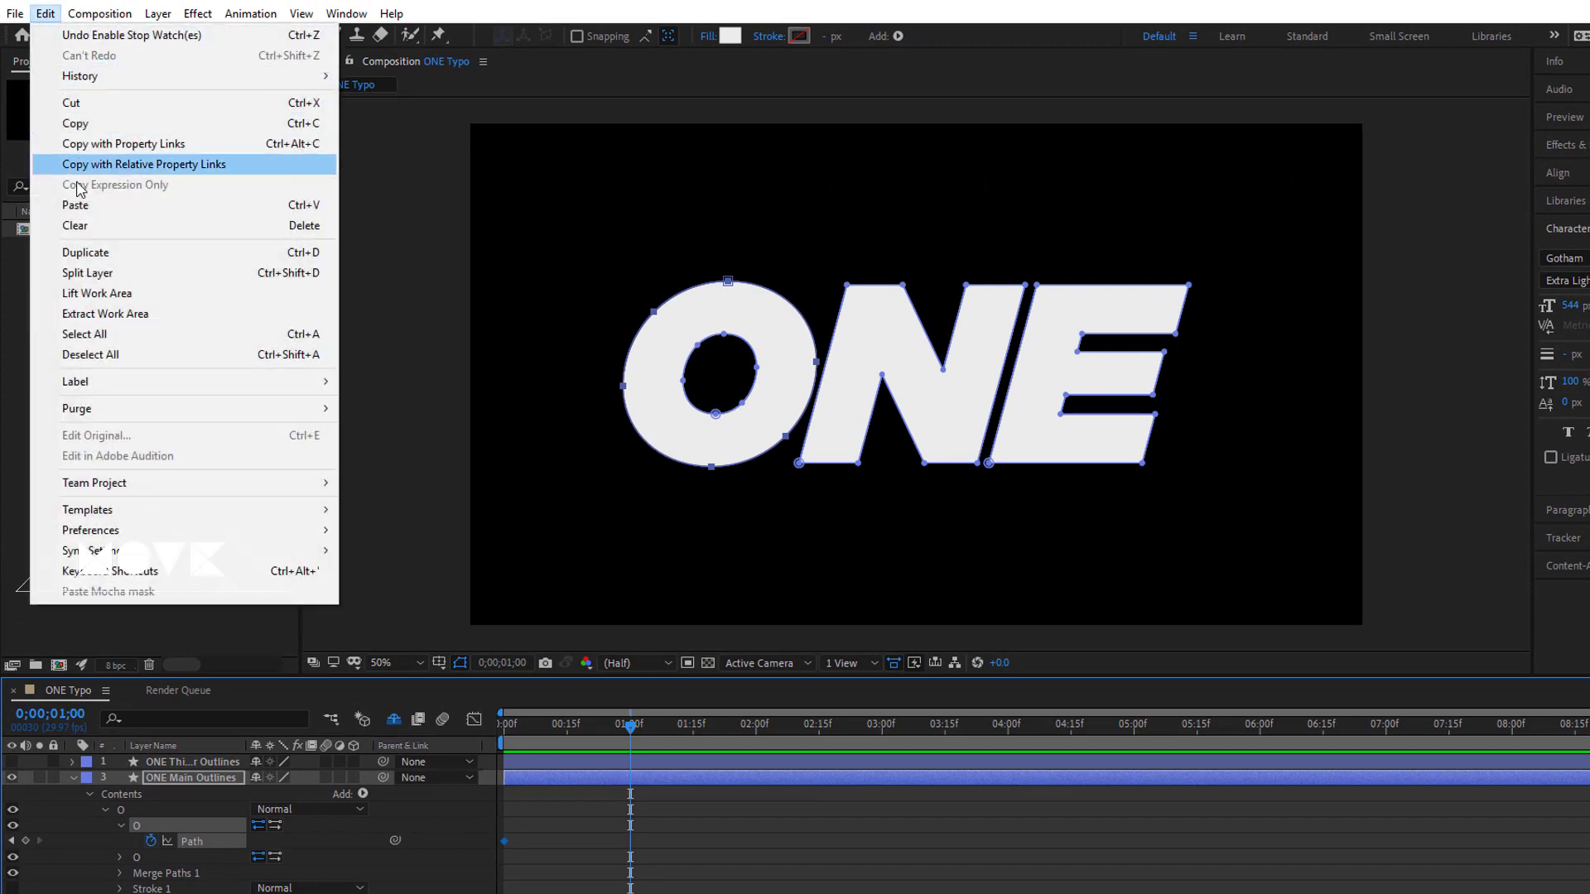
left_click(81, 207)
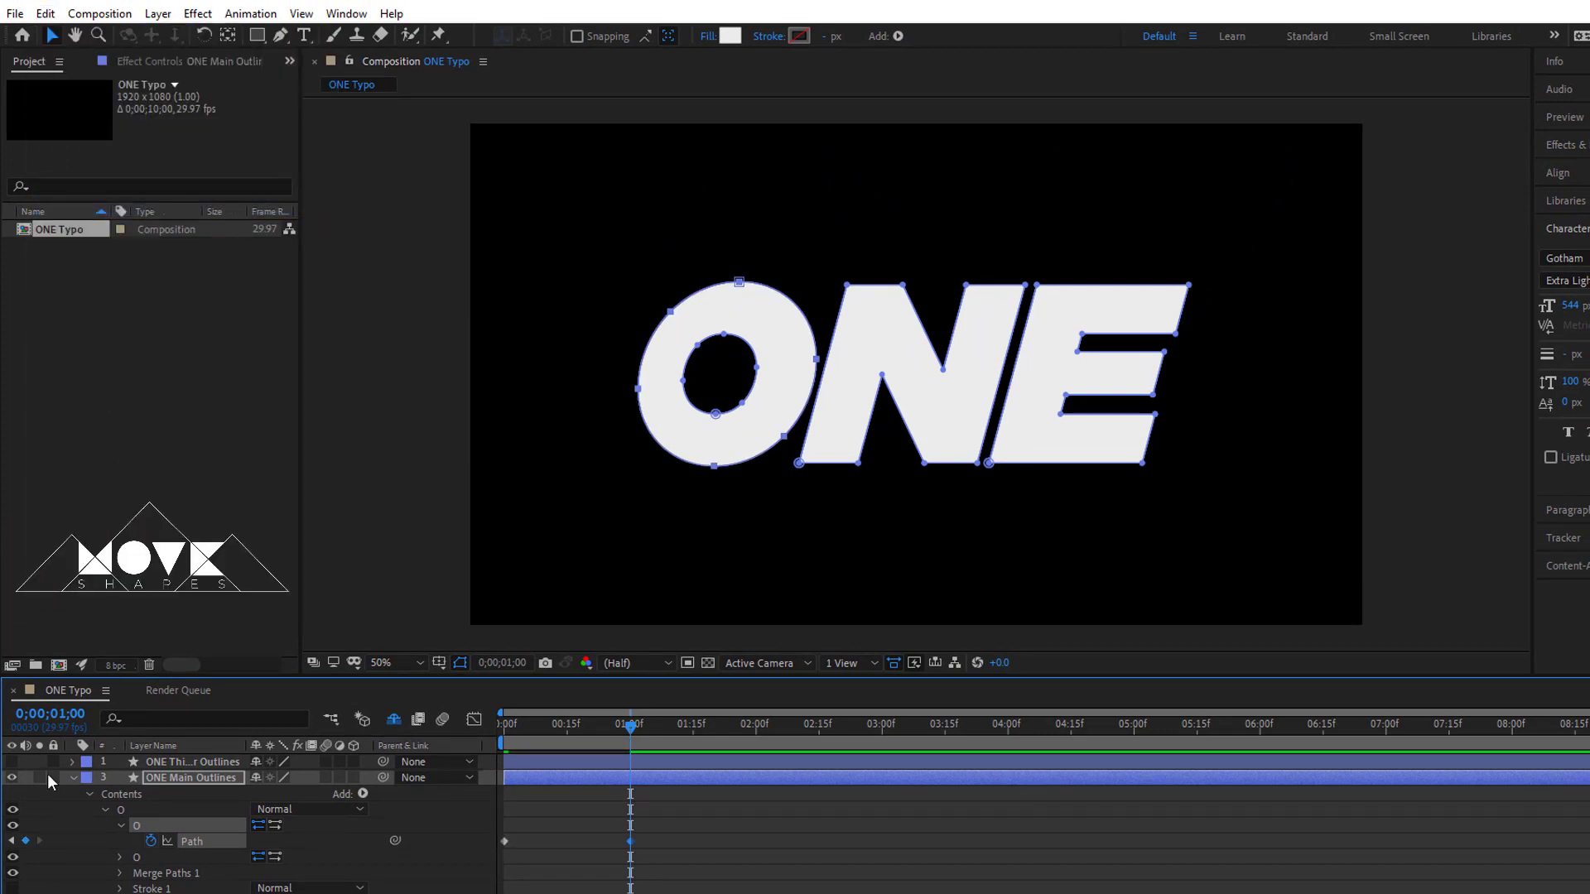
left_click(74, 778)
Show the thin outlines instead of the main ones and copy the Path property of the thin O group's second path.
left_click(11, 762)
left_click(11, 776)
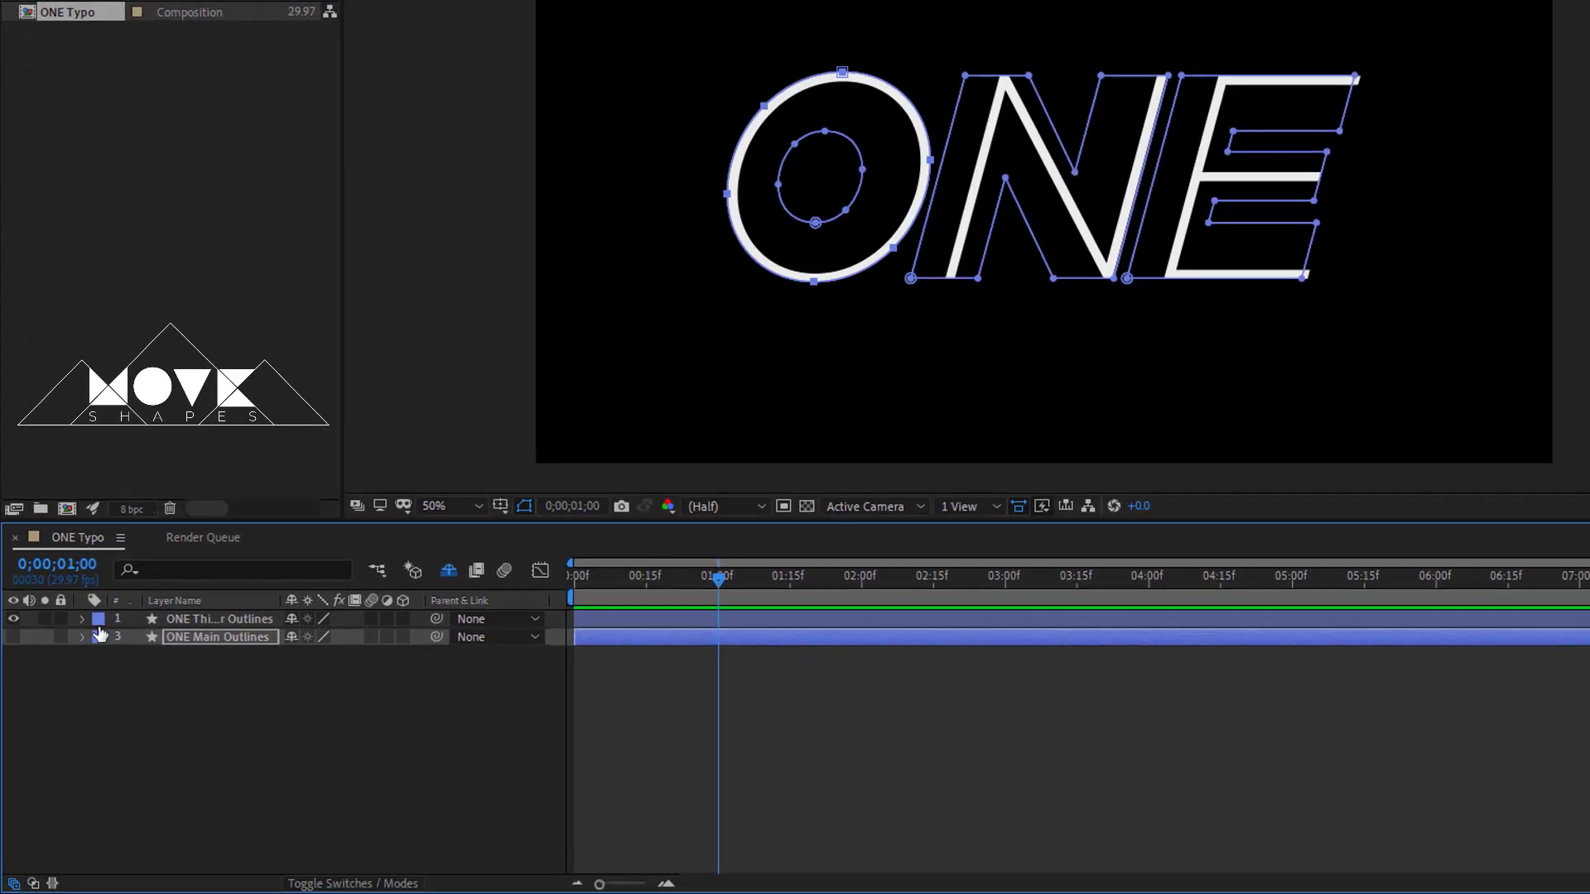
left_click(82, 619)
left_click(121, 657)
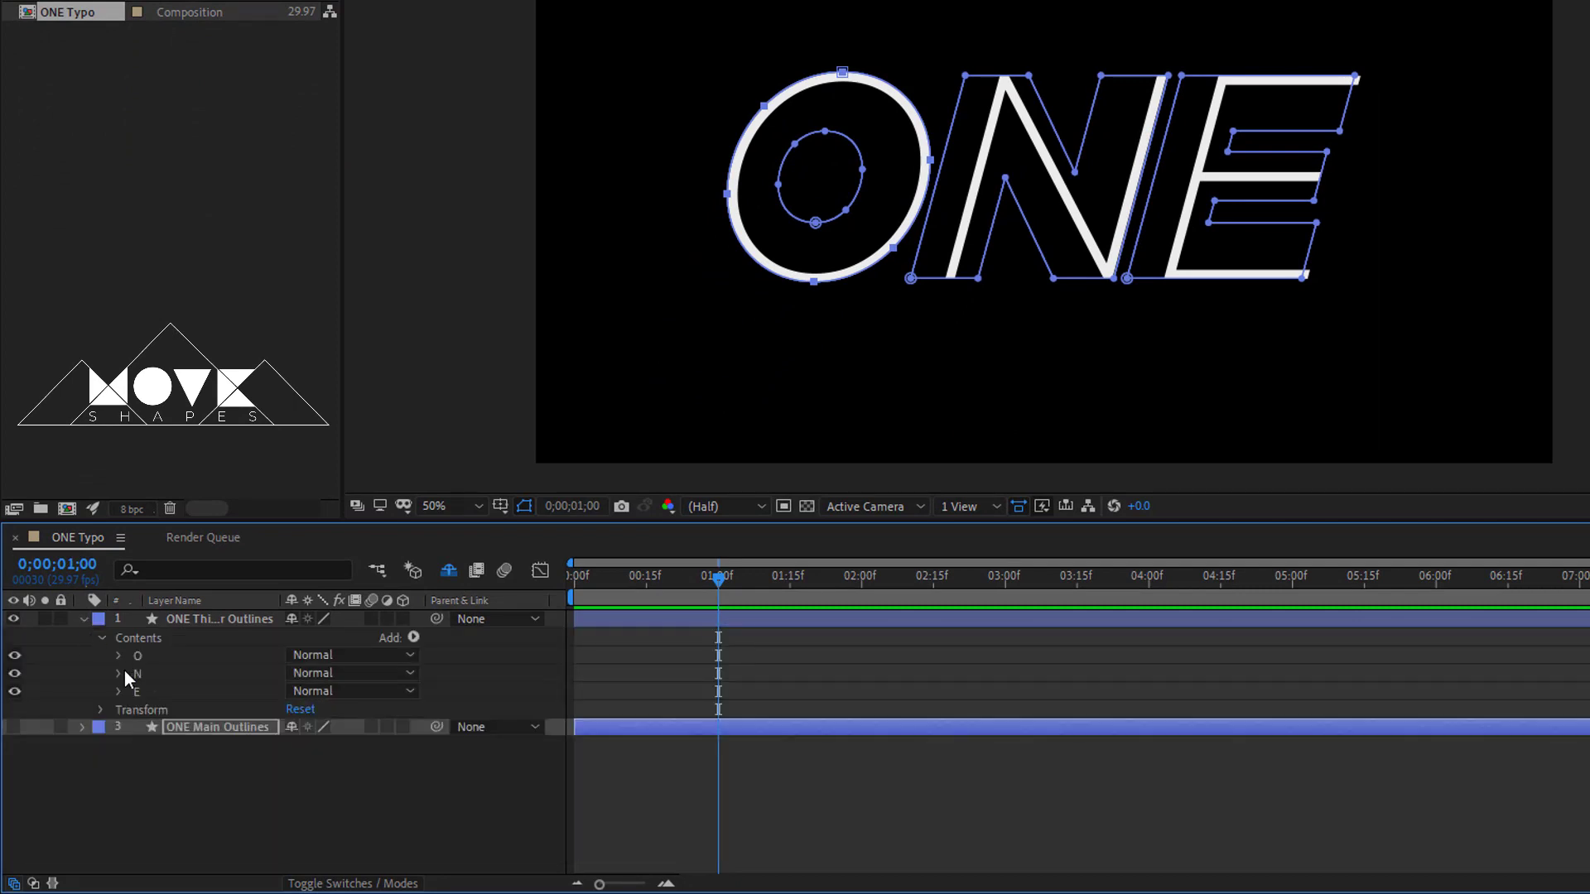
left_click(123, 658)
left_click(137, 674)
left_click(136, 691)
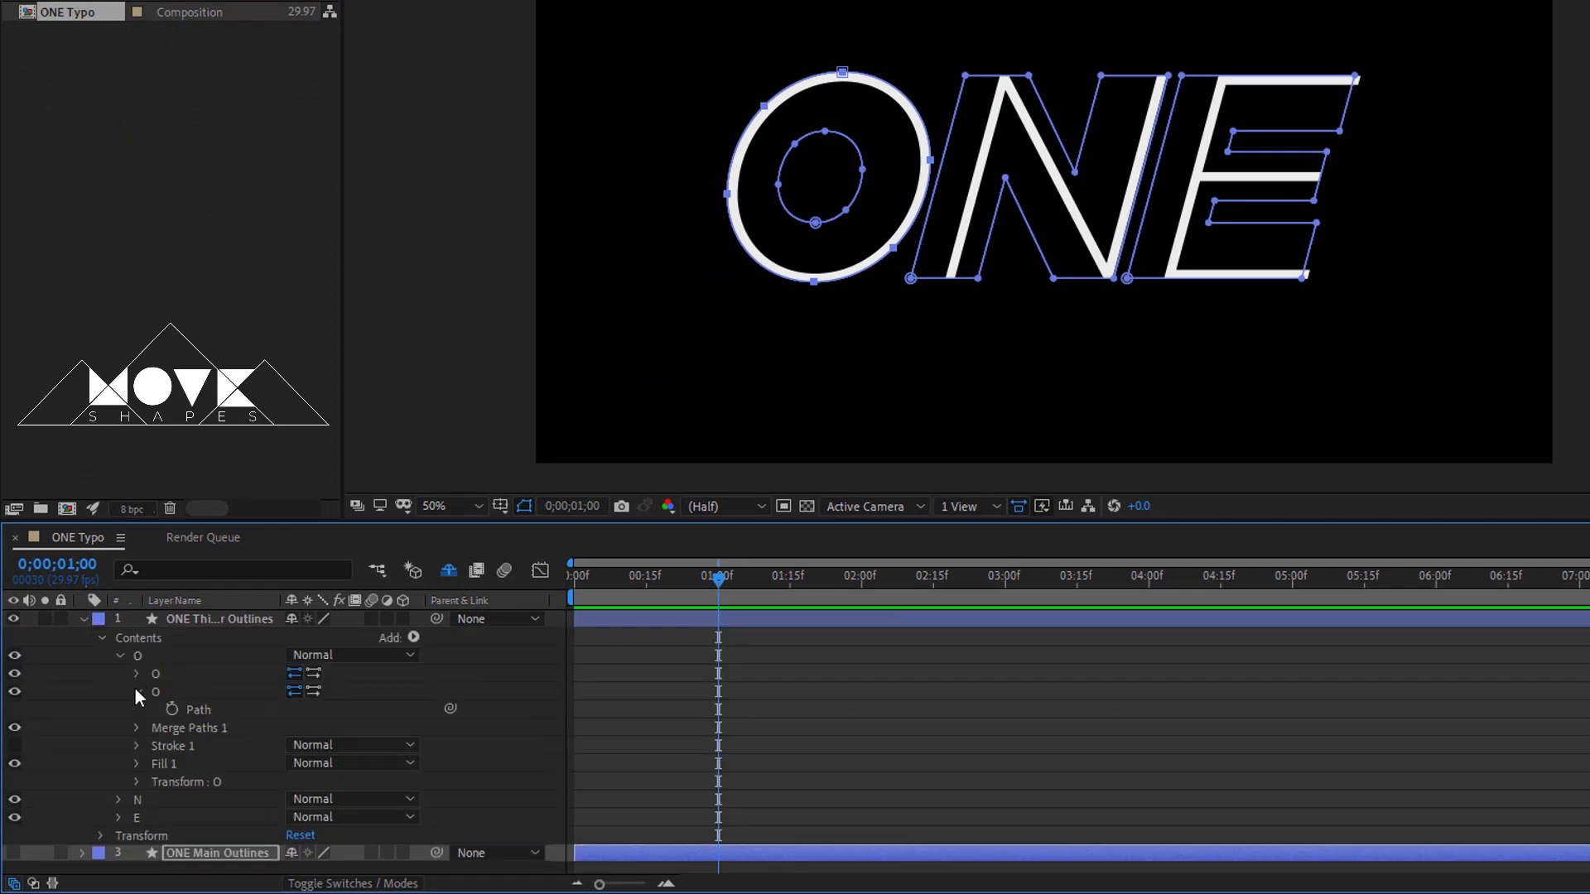
left_click(197, 710)
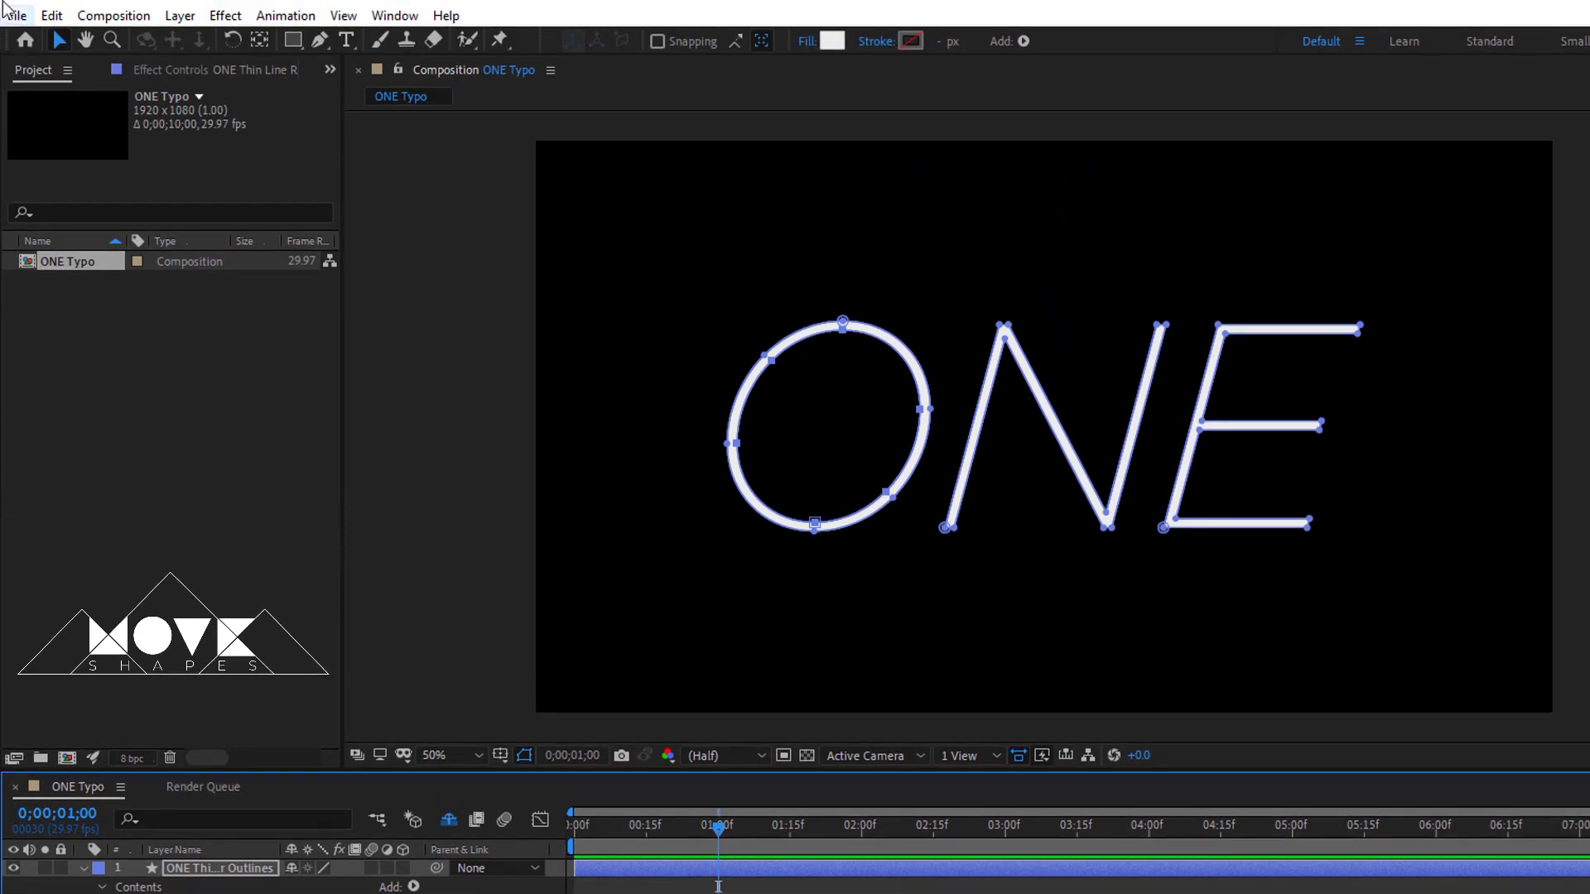
left_click(52, 15)
left_click(86, 141)
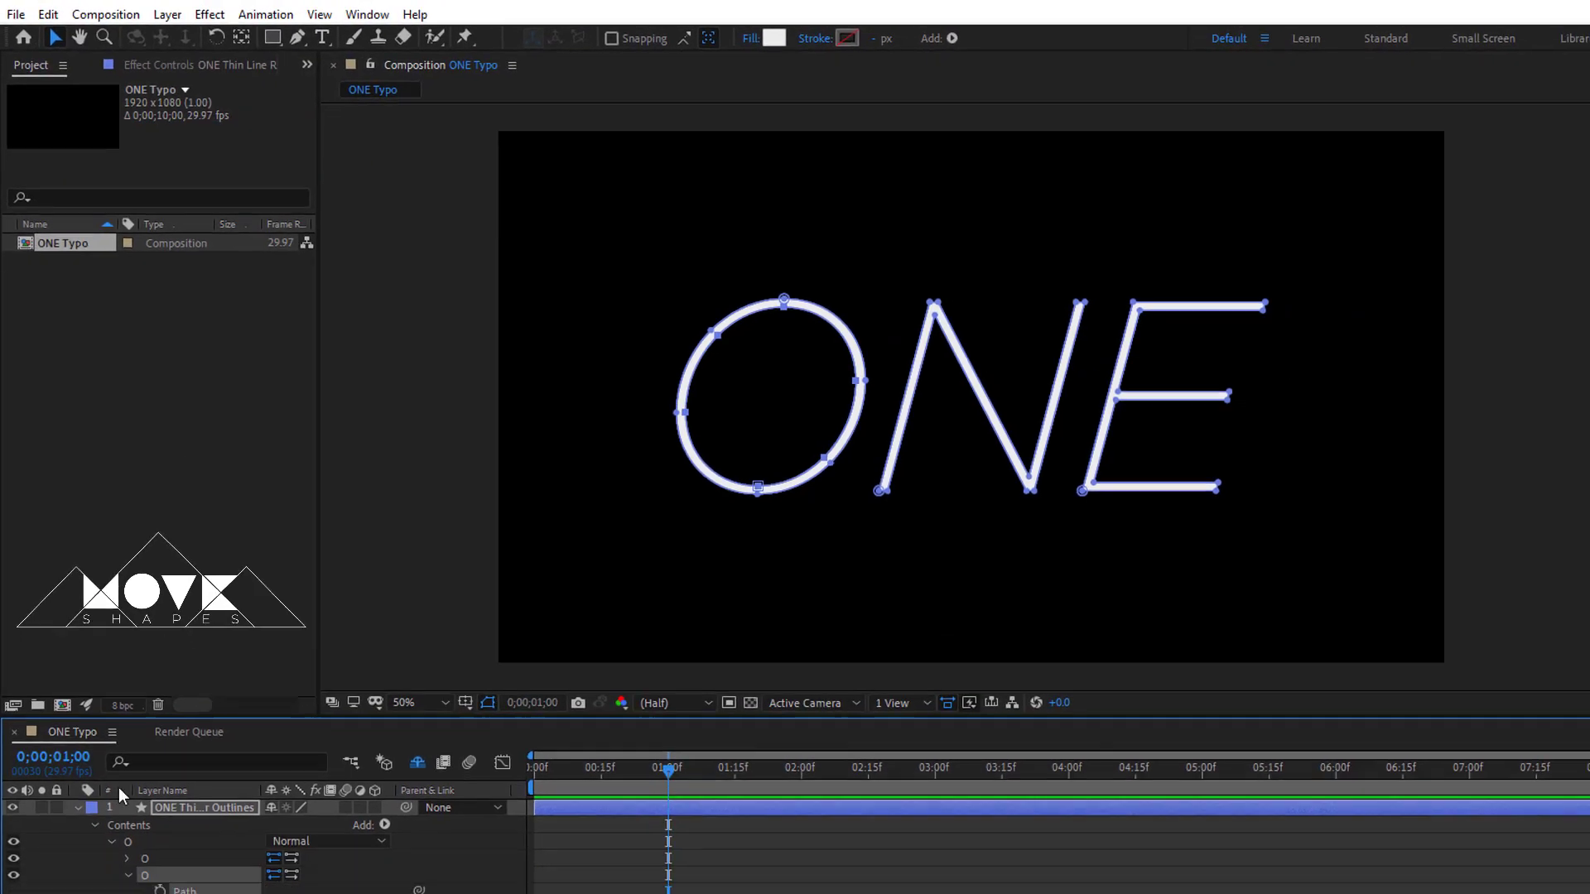
Show ONE Main Outlines instead of the thin outlines and keyframe the Path of its O group's second path at 0;00;00;00.
left_click(64, 679)
left_click(11, 693)
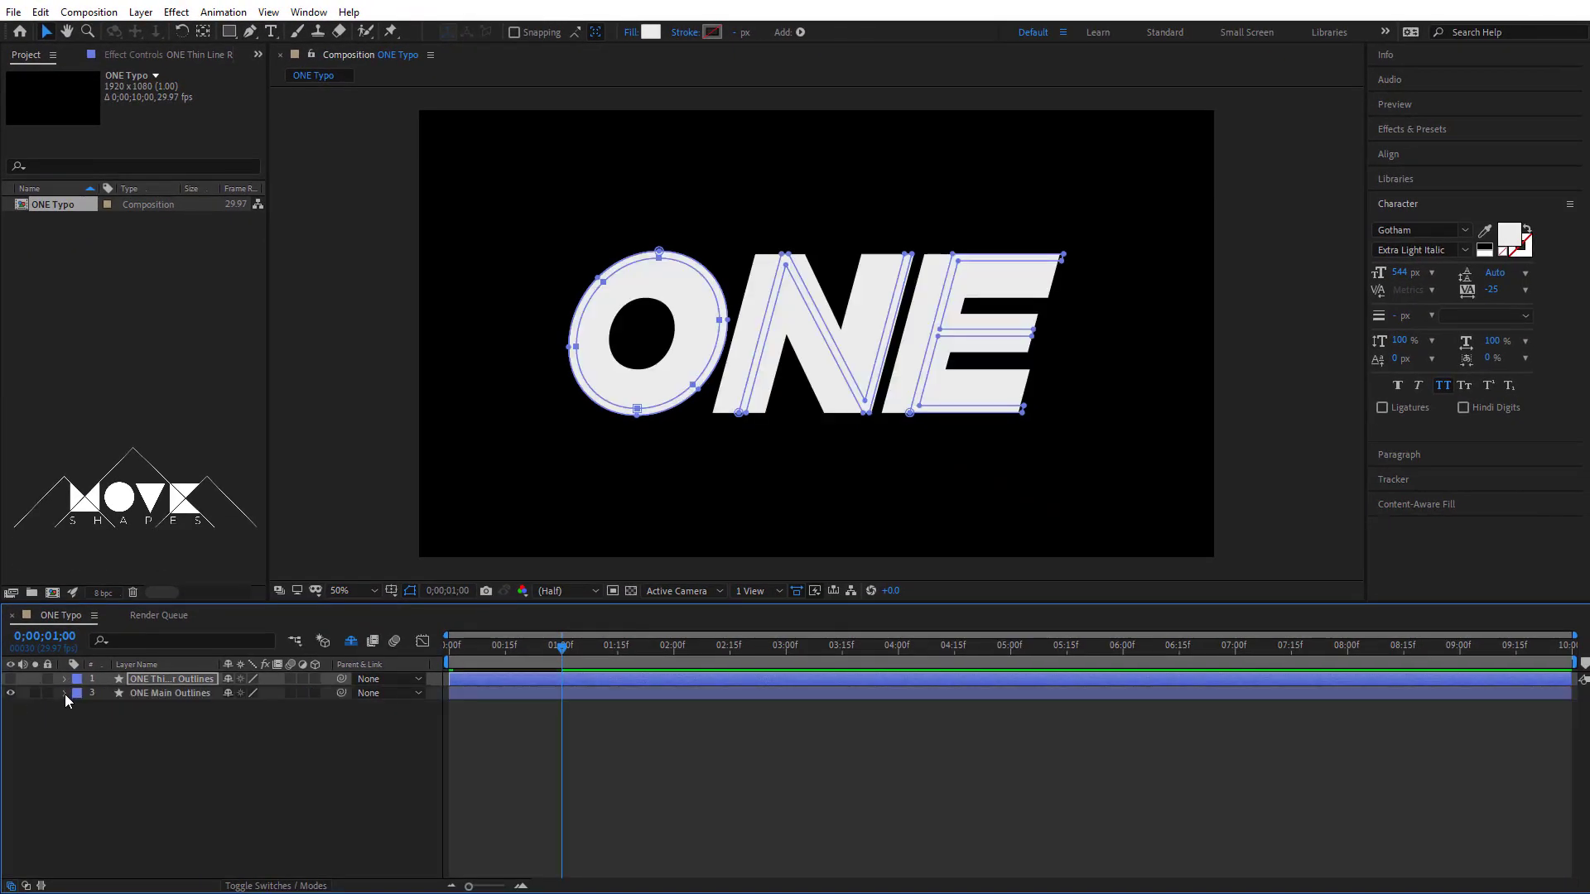
left_click(65, 693)
left_click(106, 734)
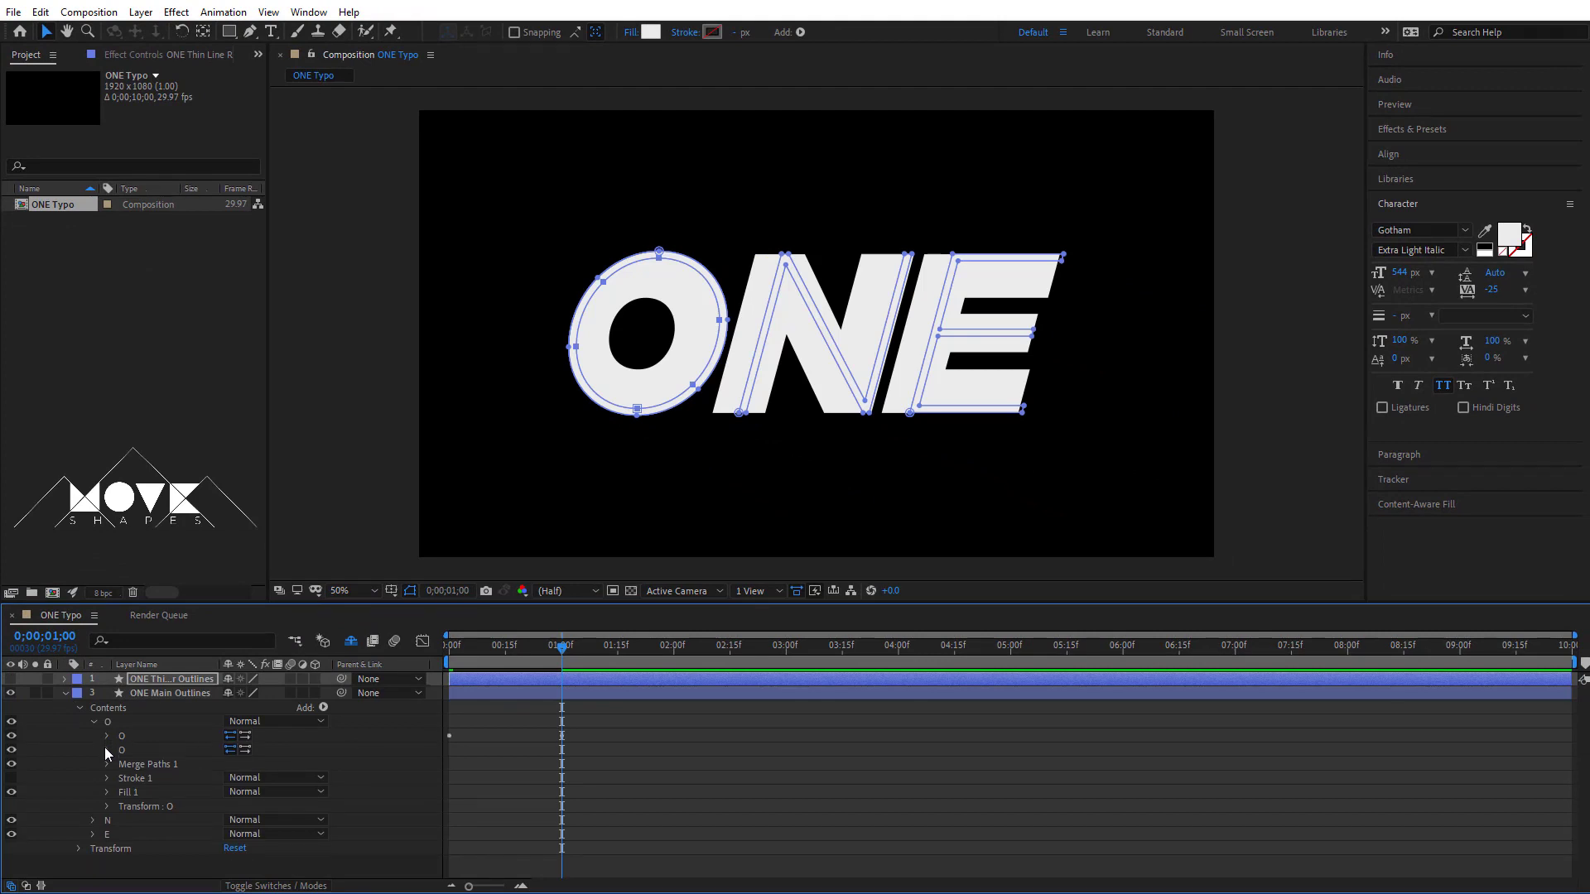
left_click(106, 748)
key("Home")
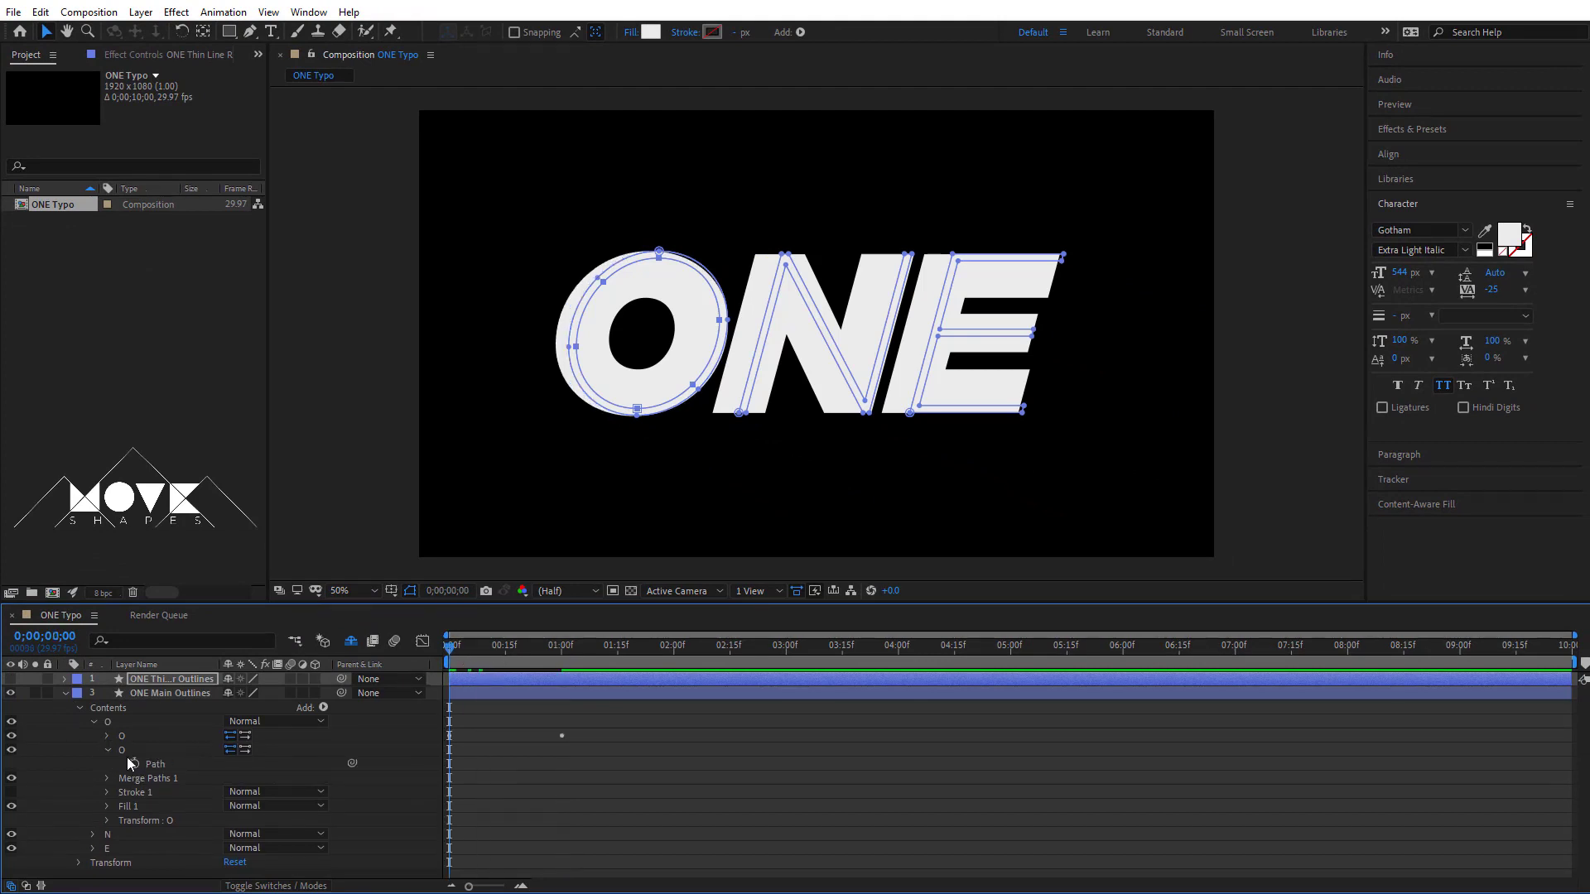
left_click(134, 763)
Paste the copied thin inner contour onto the main O's second path at 0;00;01;00 and clear the selection.
left_click(561, 650)
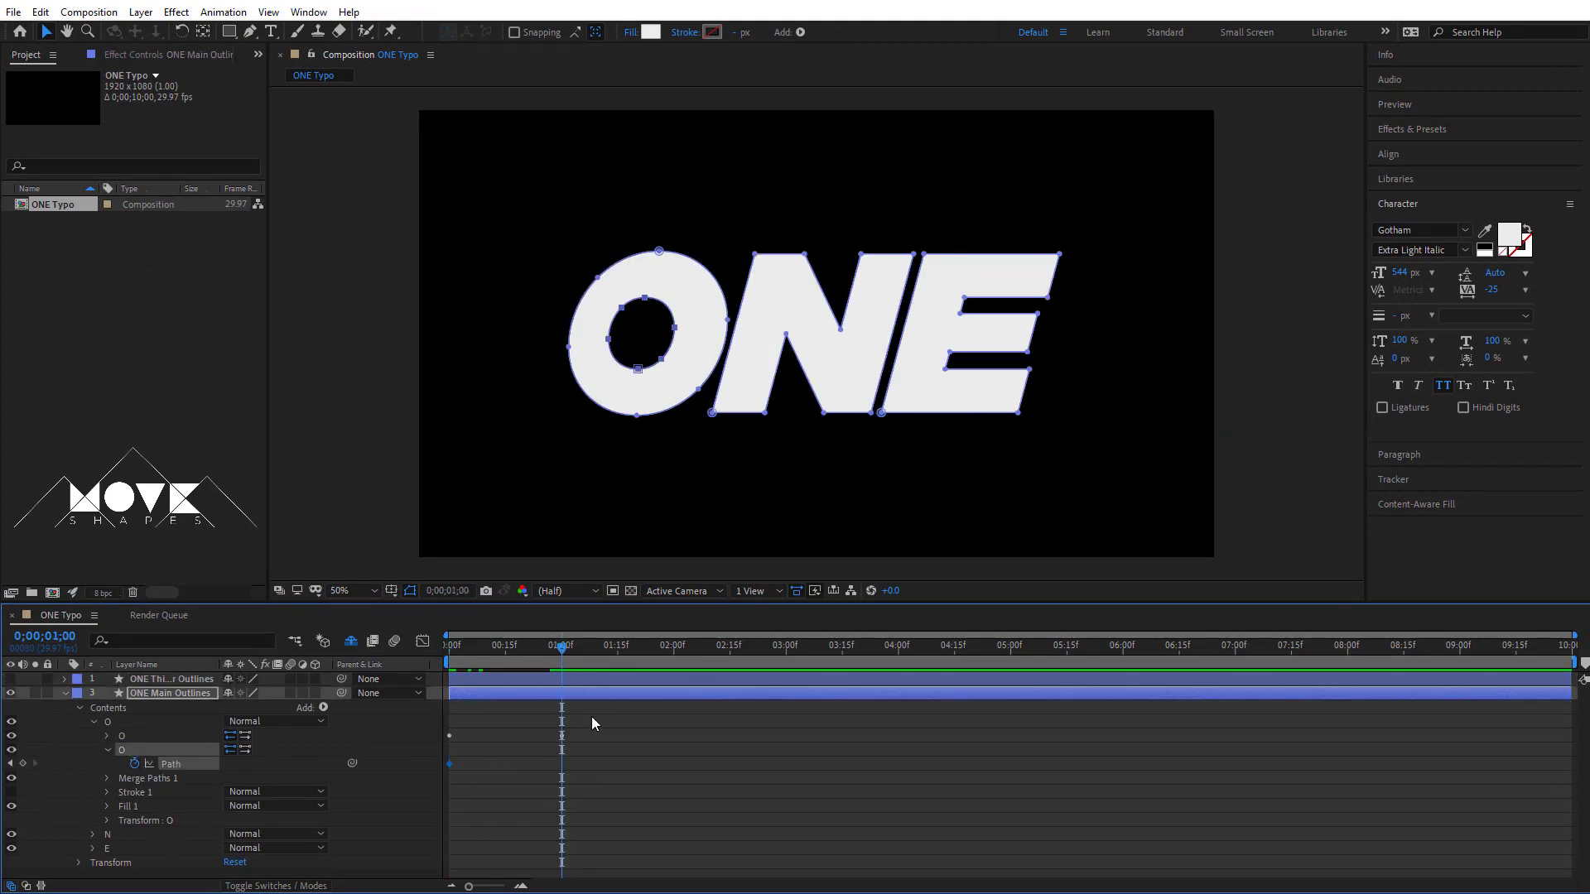
left_click(41, 12)
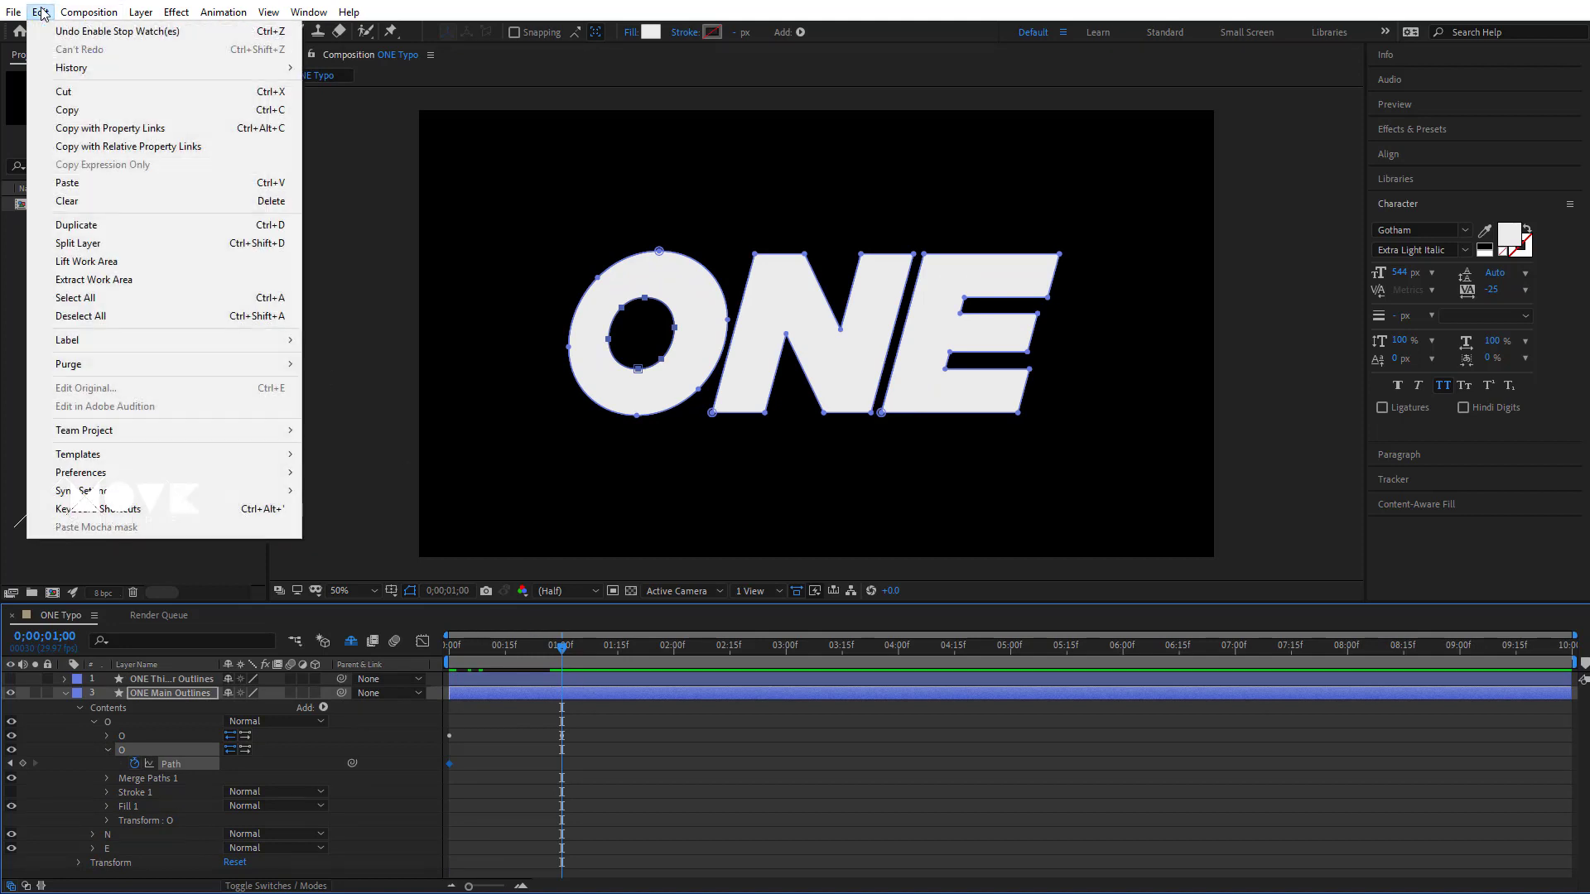
left_click(76, 178)
left_click(534, 719)
Return to 0;00;00;00 and collapse the O group and the ONE Main Outlines layer.
left_click_drag(558, 648, 335, 713)
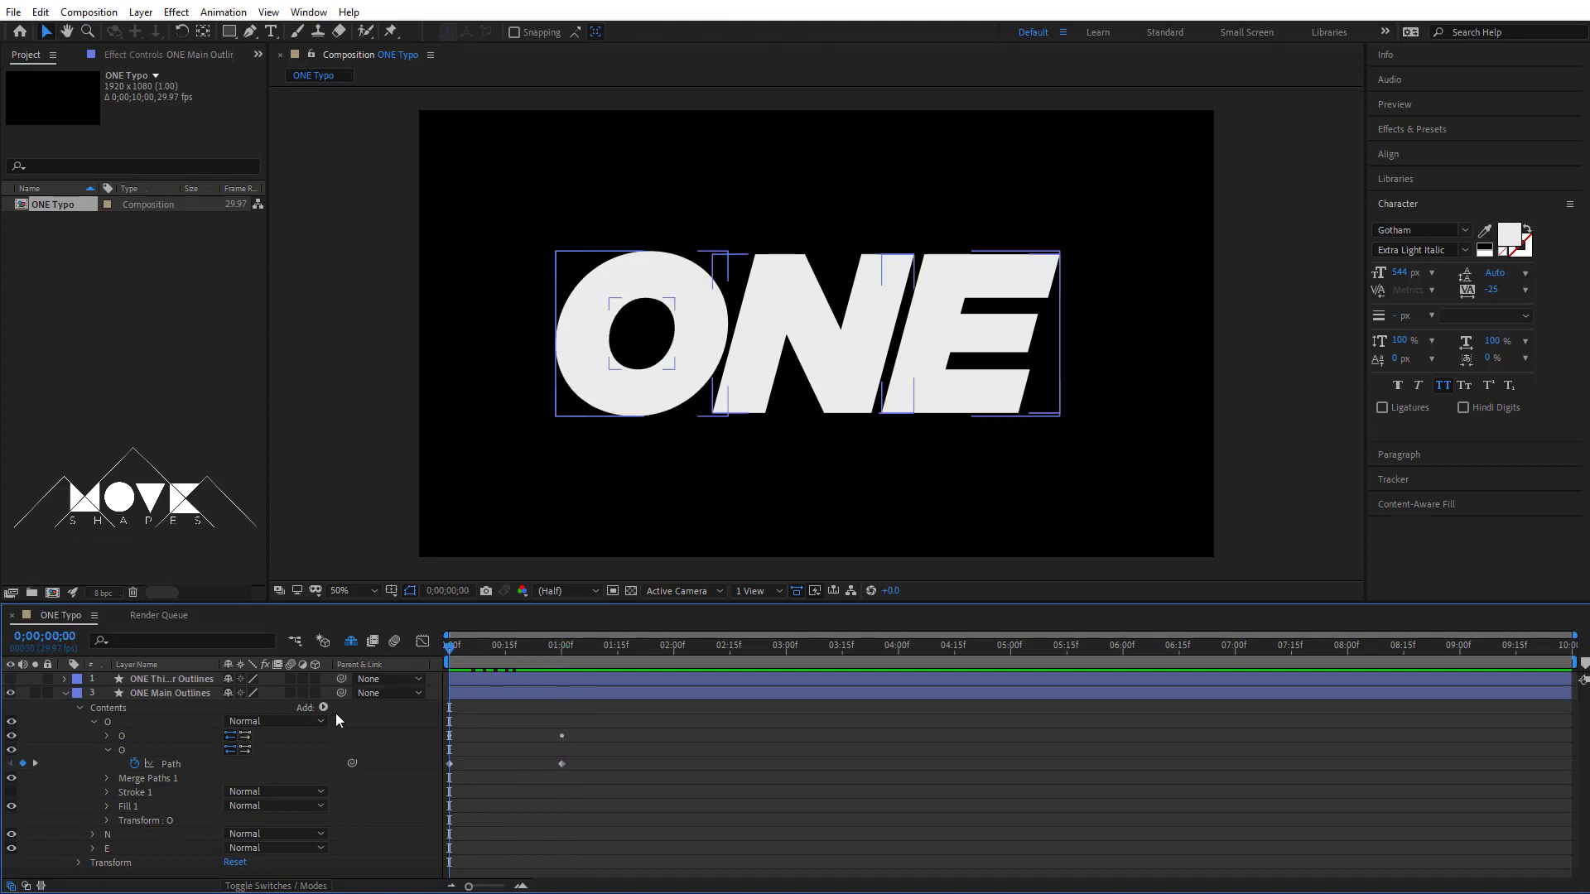
left_click(79, 709)
left_click(79, 709)
left_click(93, 721)
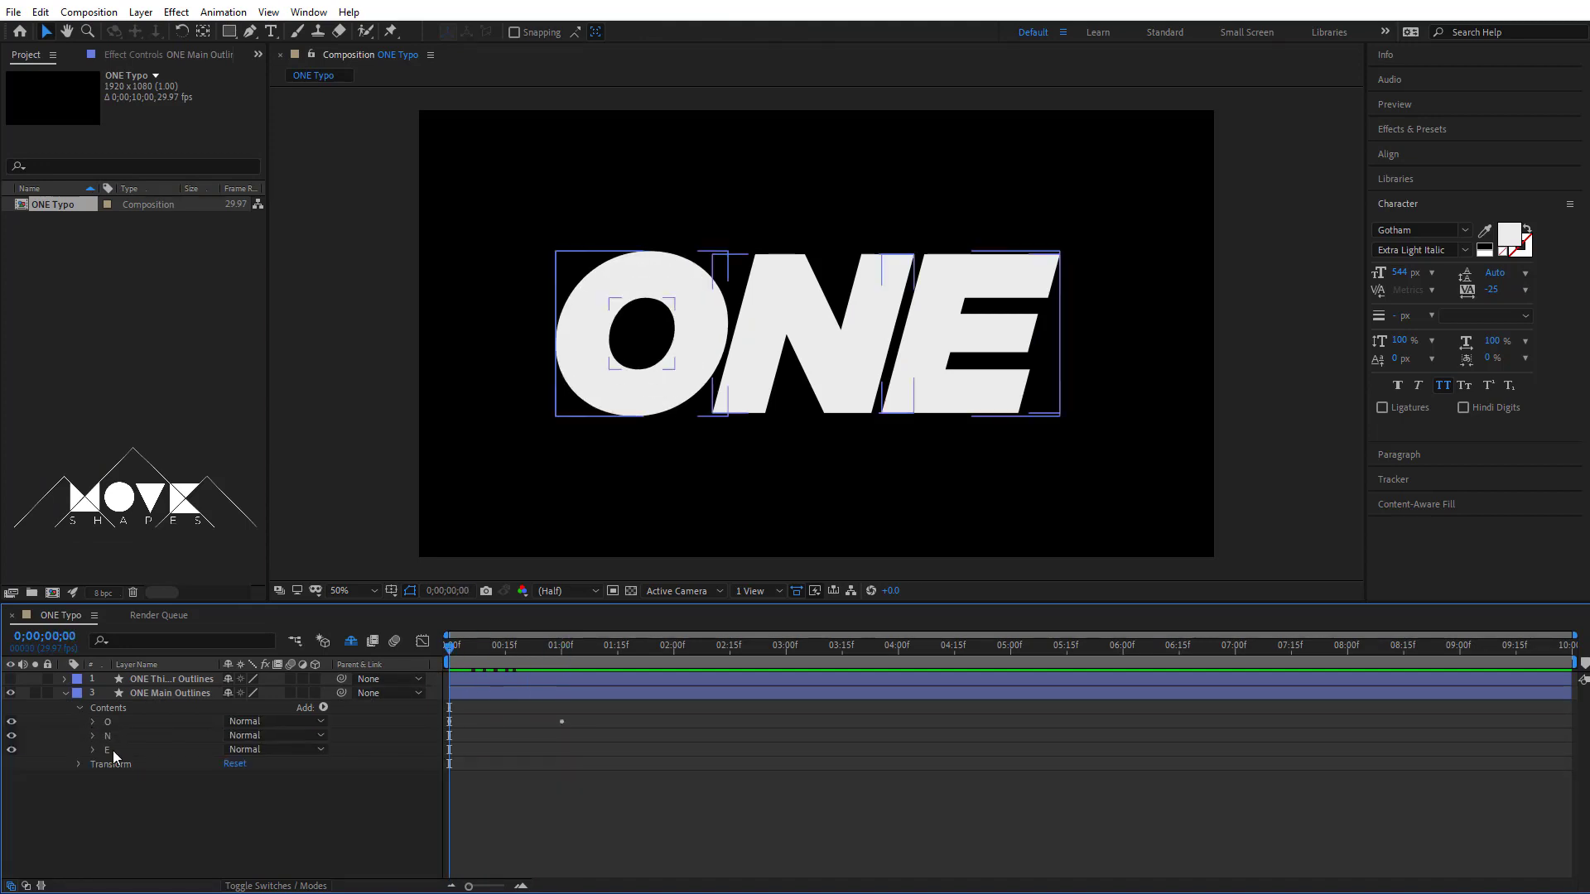
left_click(66, 692)
Copy the Path property of the N in the thin outlines layer and collapse that layer.
left_click(65, 679)
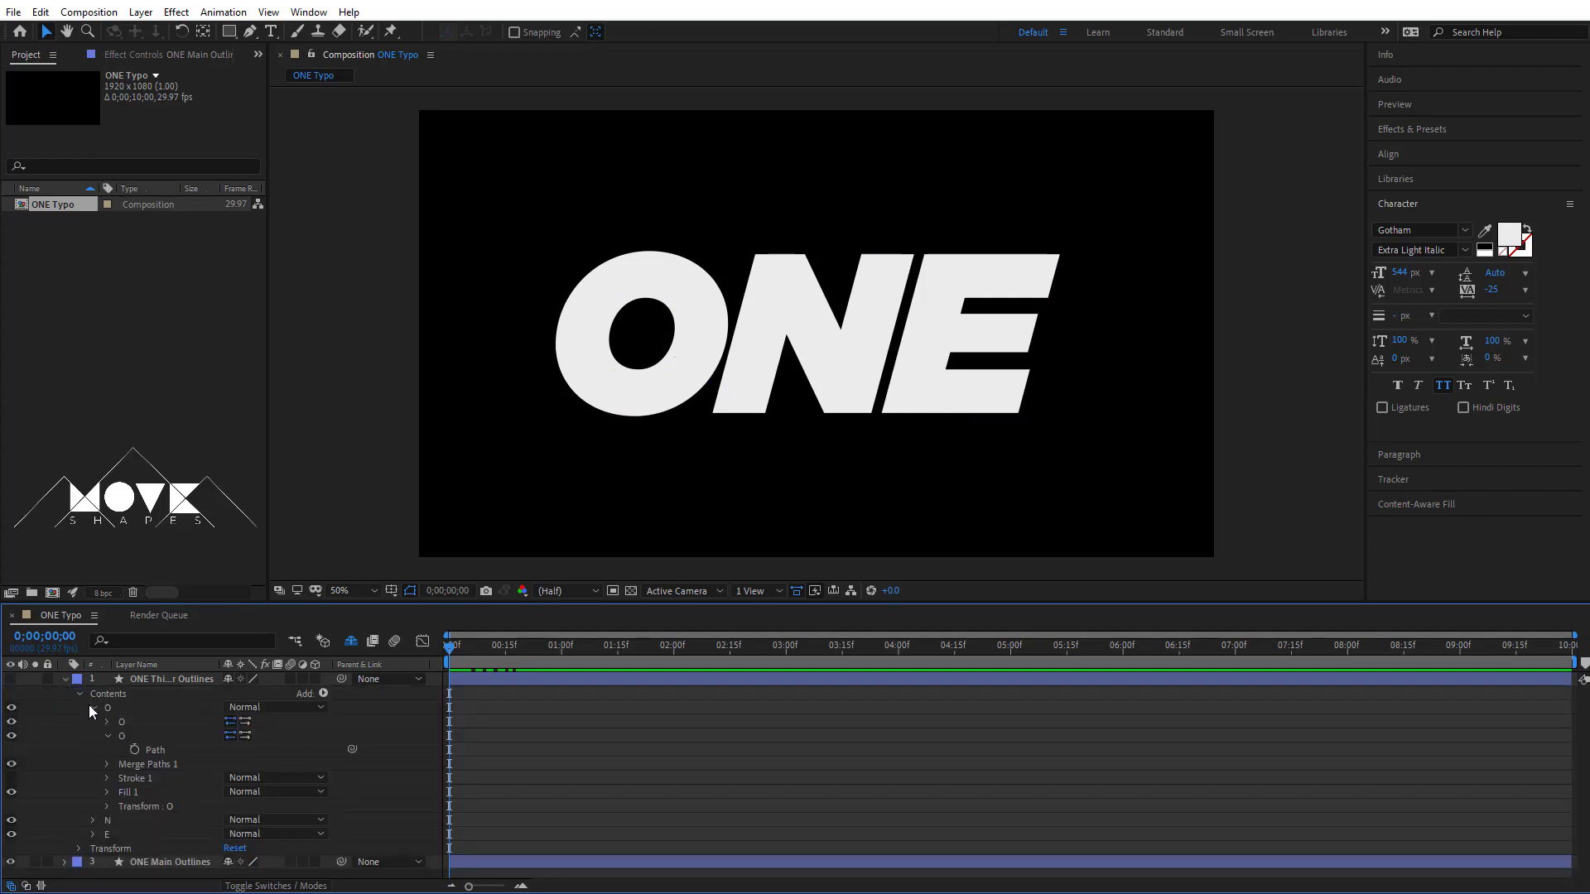
left_click(92, 707)
left_click(92, 720)
left_click(109, 736)
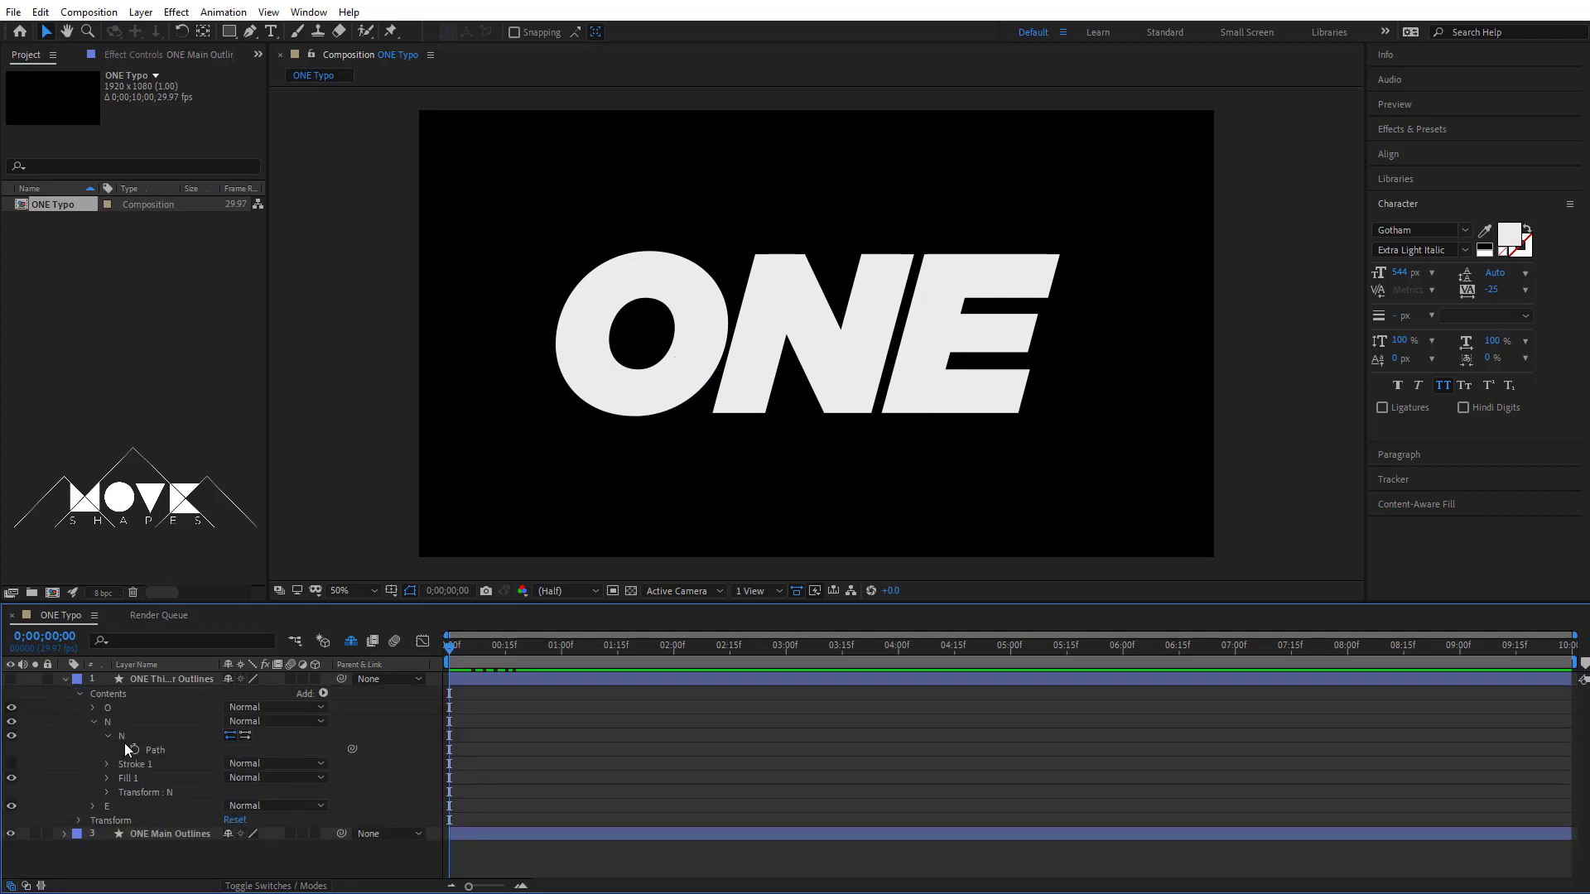
left_click(163, 749)
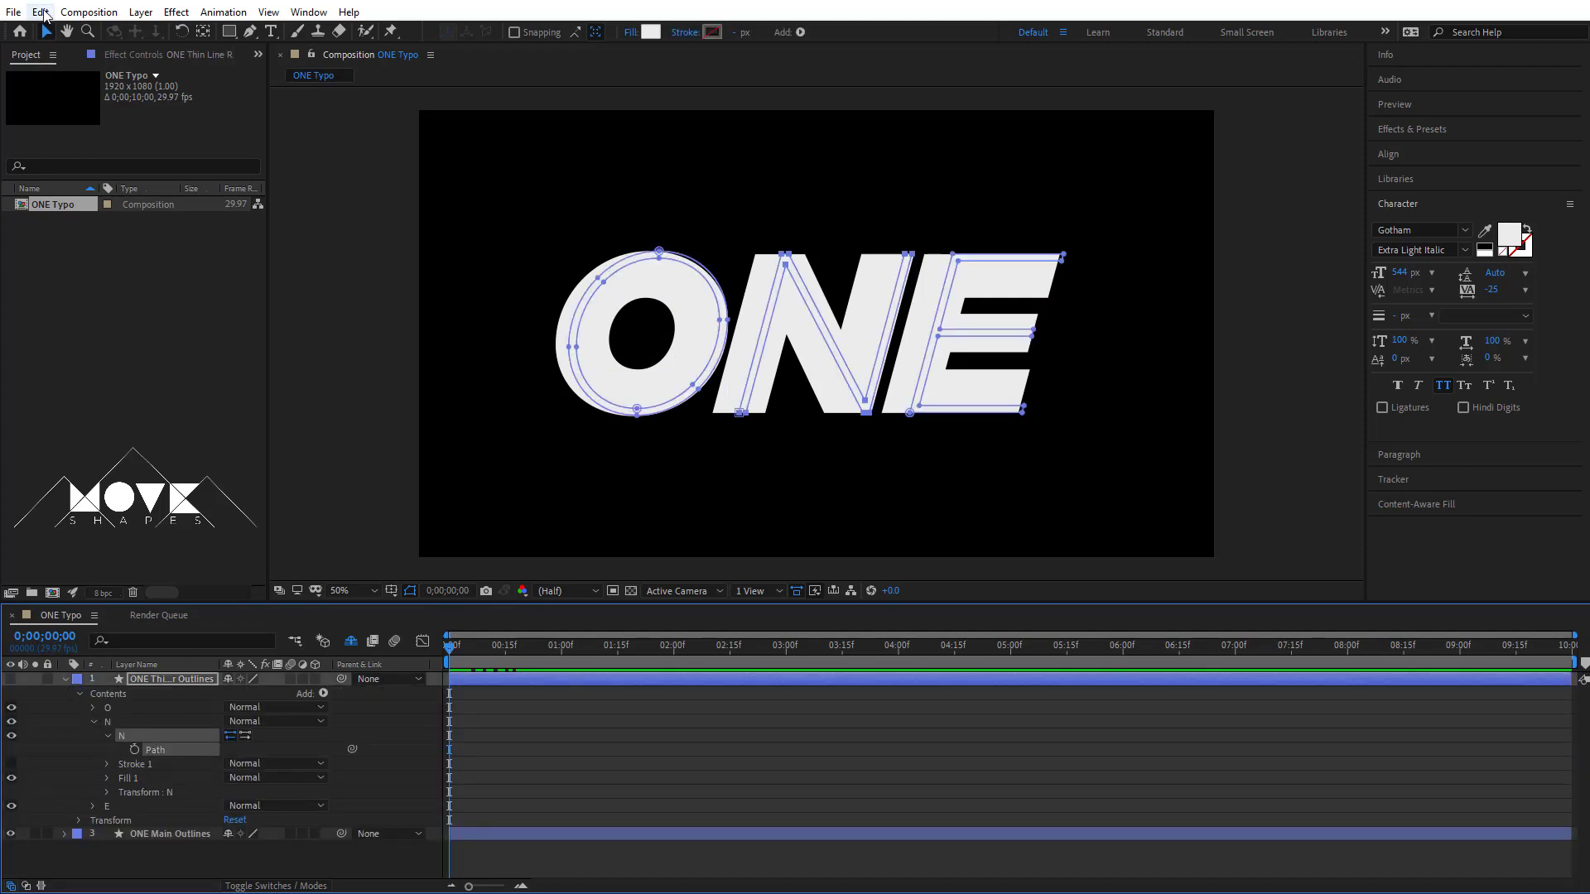
left_click(41, 13)
left_click(74, 124)
left_click(66, 678)
Expand the N group in ONE Main Outlines and enable Path keyframing on its path at 0;00;00;00.
left_click(66, 693)
left_click(97, 736)
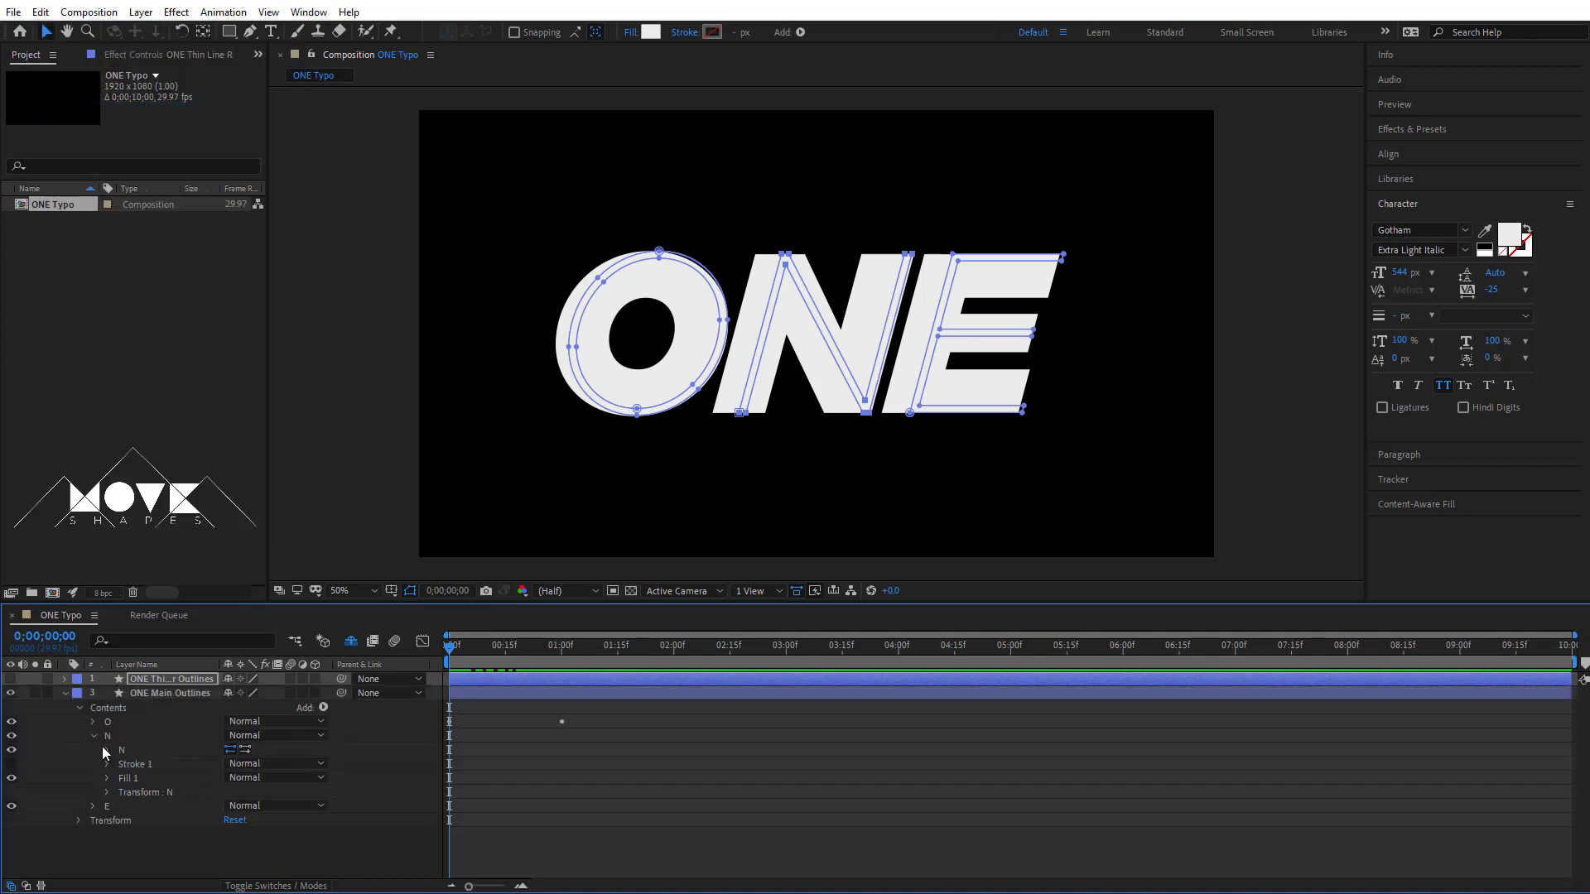
left_click(135, 764)
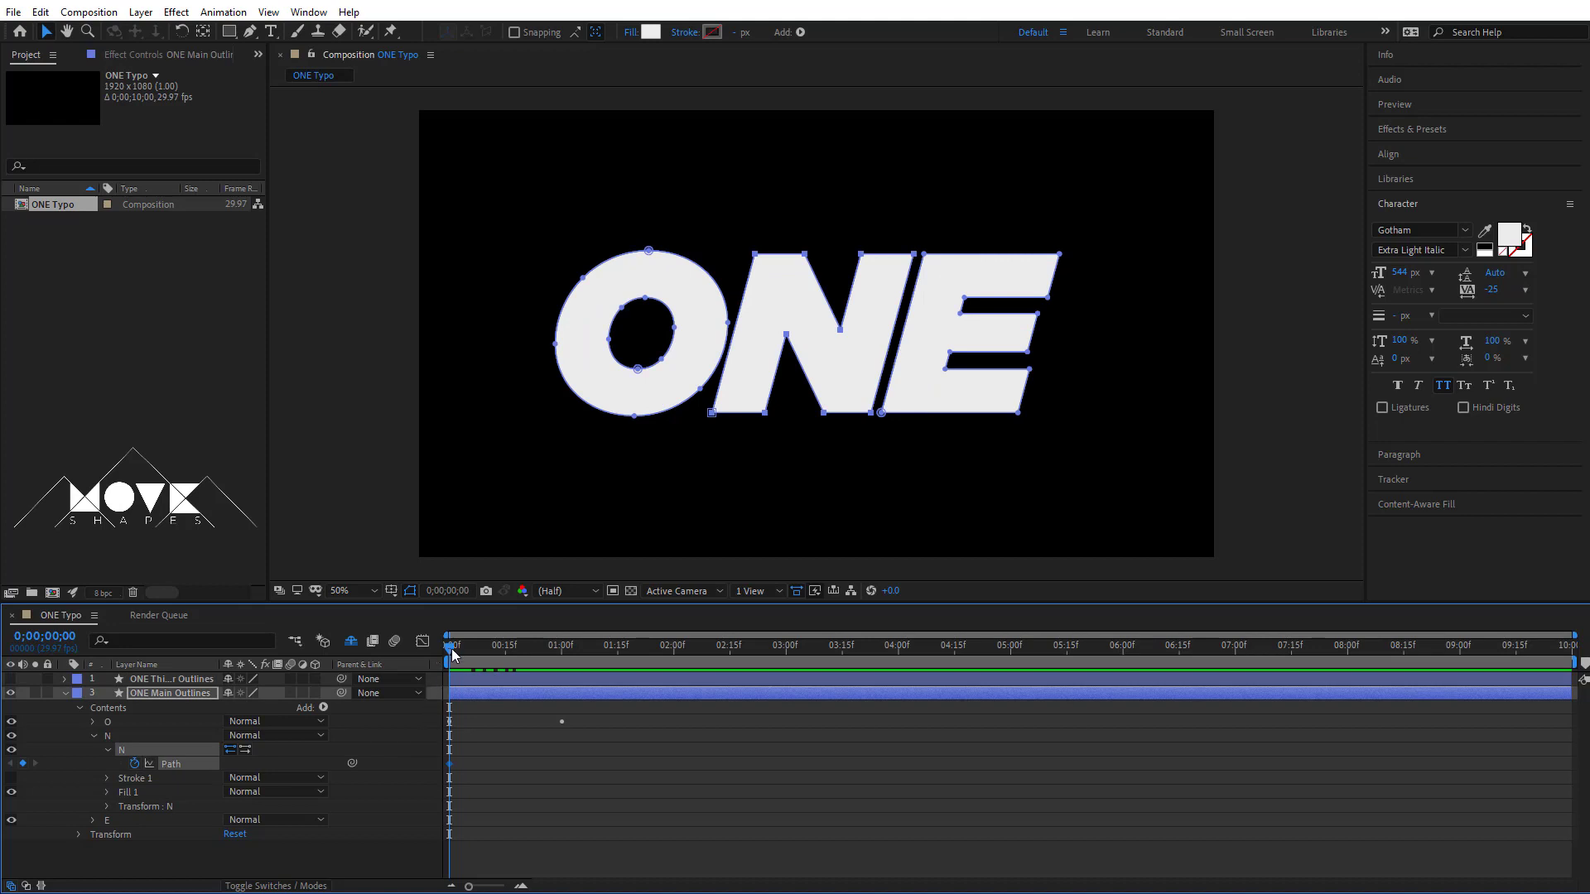
Paste the copied thin N path onto the main N at 0;00;01;00 and collapse ONE Main Outlines.
left_click_drag(452, 654, 561, 674)
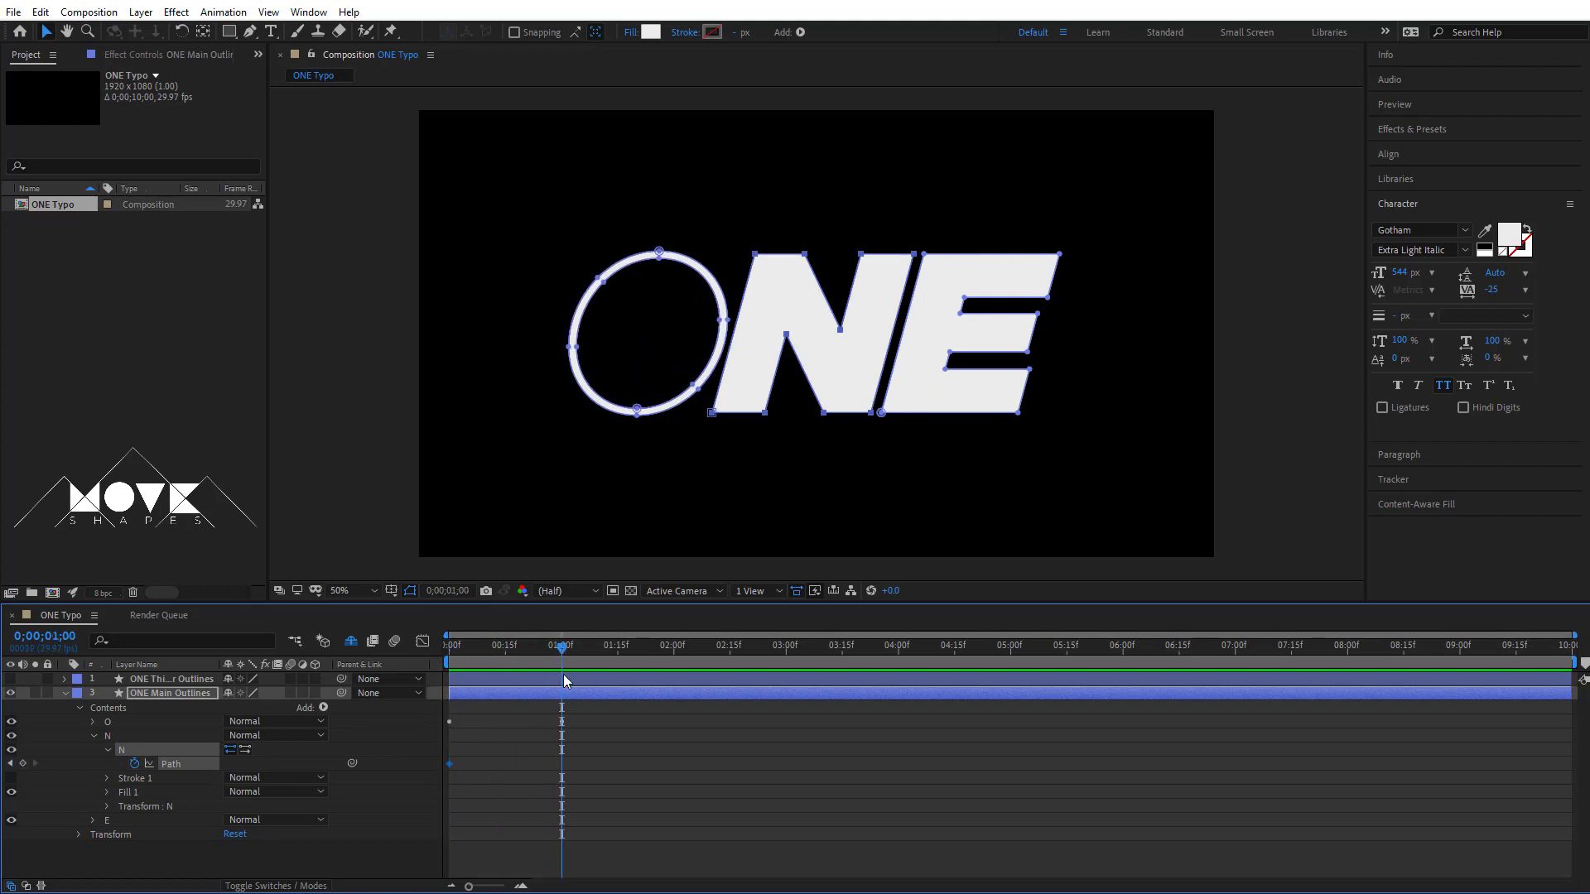
left_click(41, 13)
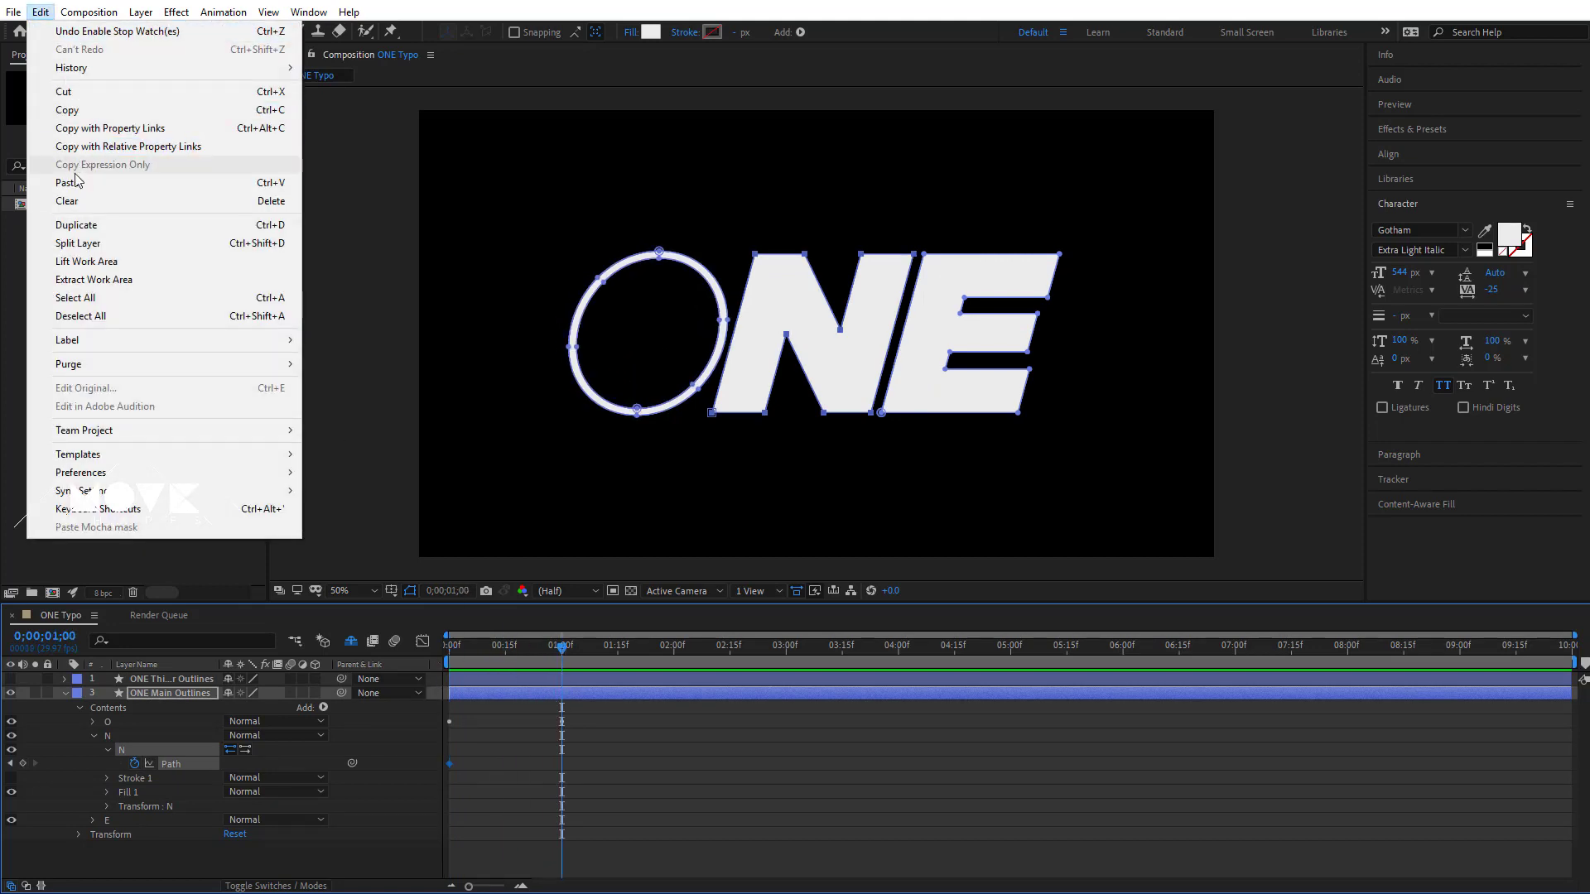
left_click(77, 178)
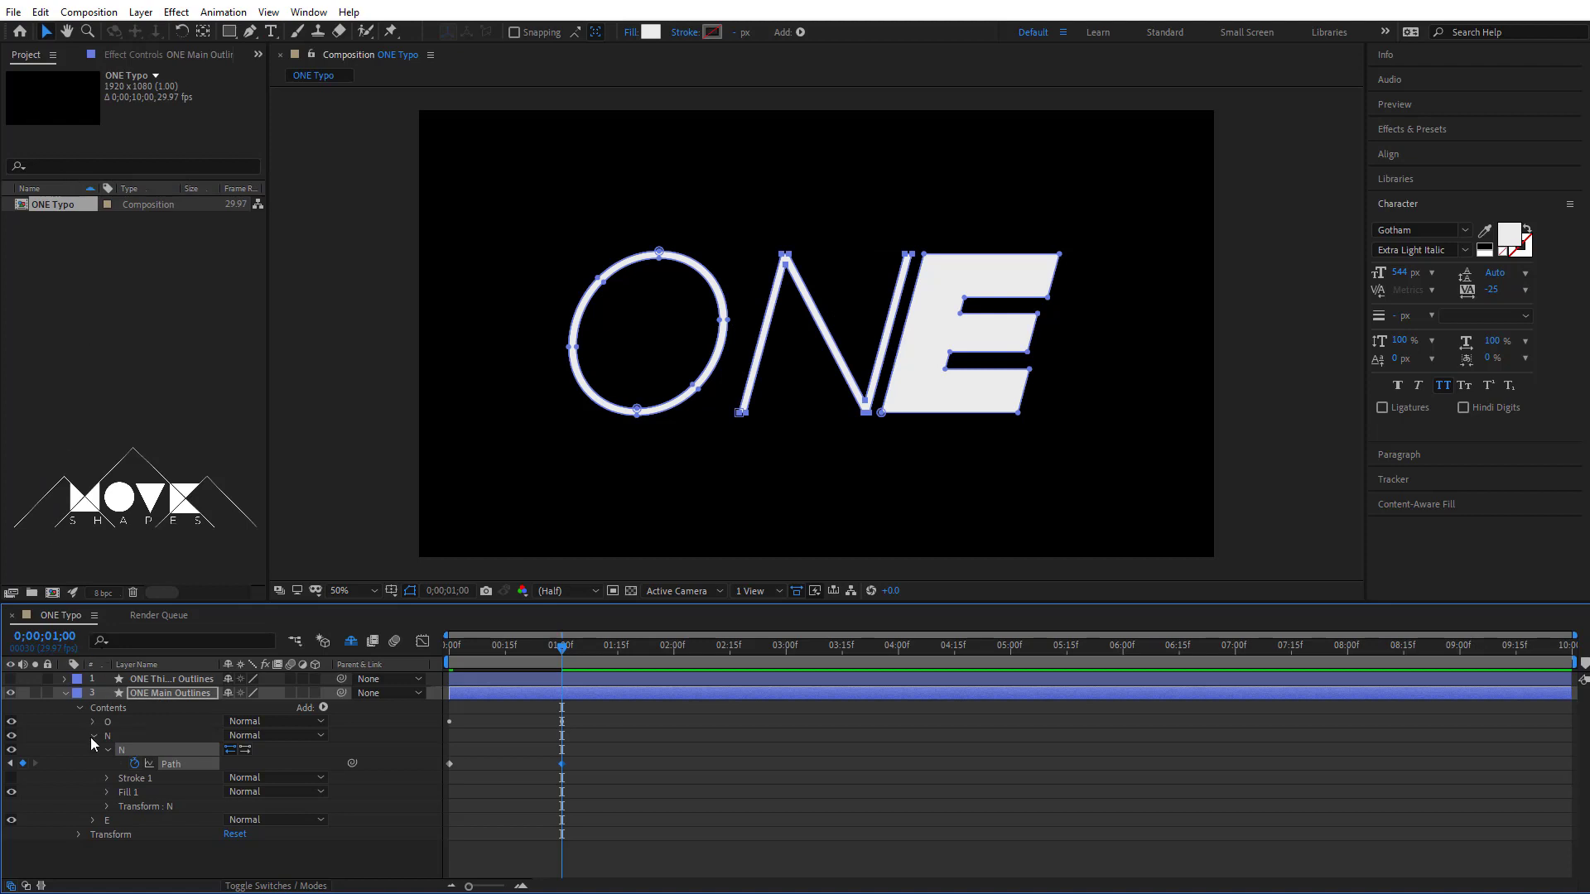
left_click(65, 693)
Copy the Path property of the E in the thin outlines layer and collapse that layer.
left_click(65, 679)
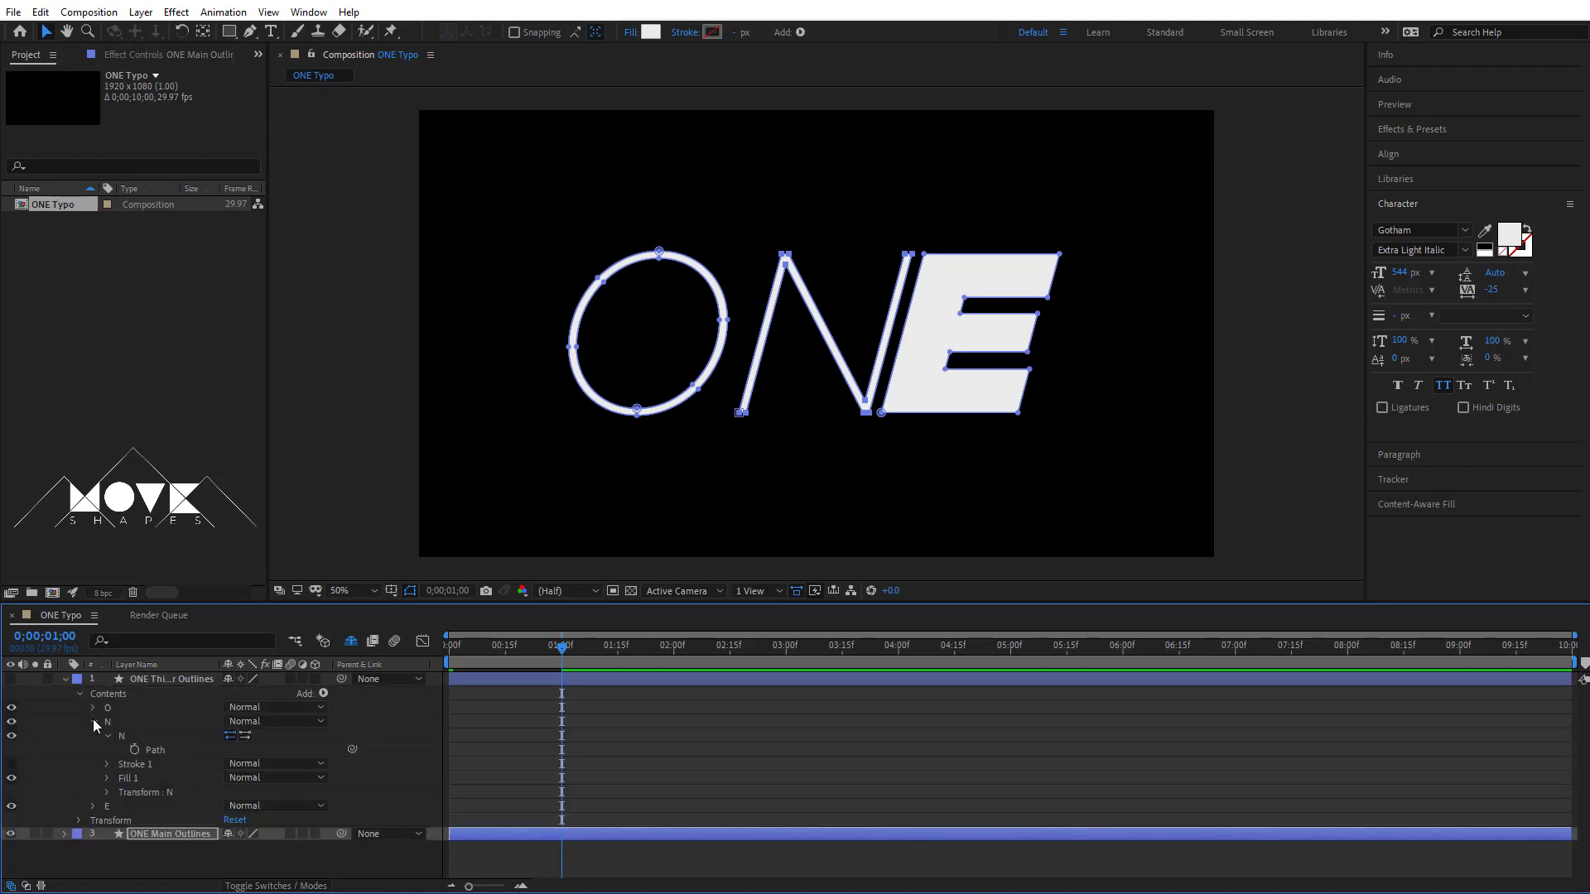
left_click(93, 721)
left_click(94, 735)
left_click(108, 749)
left_click(152, 763)
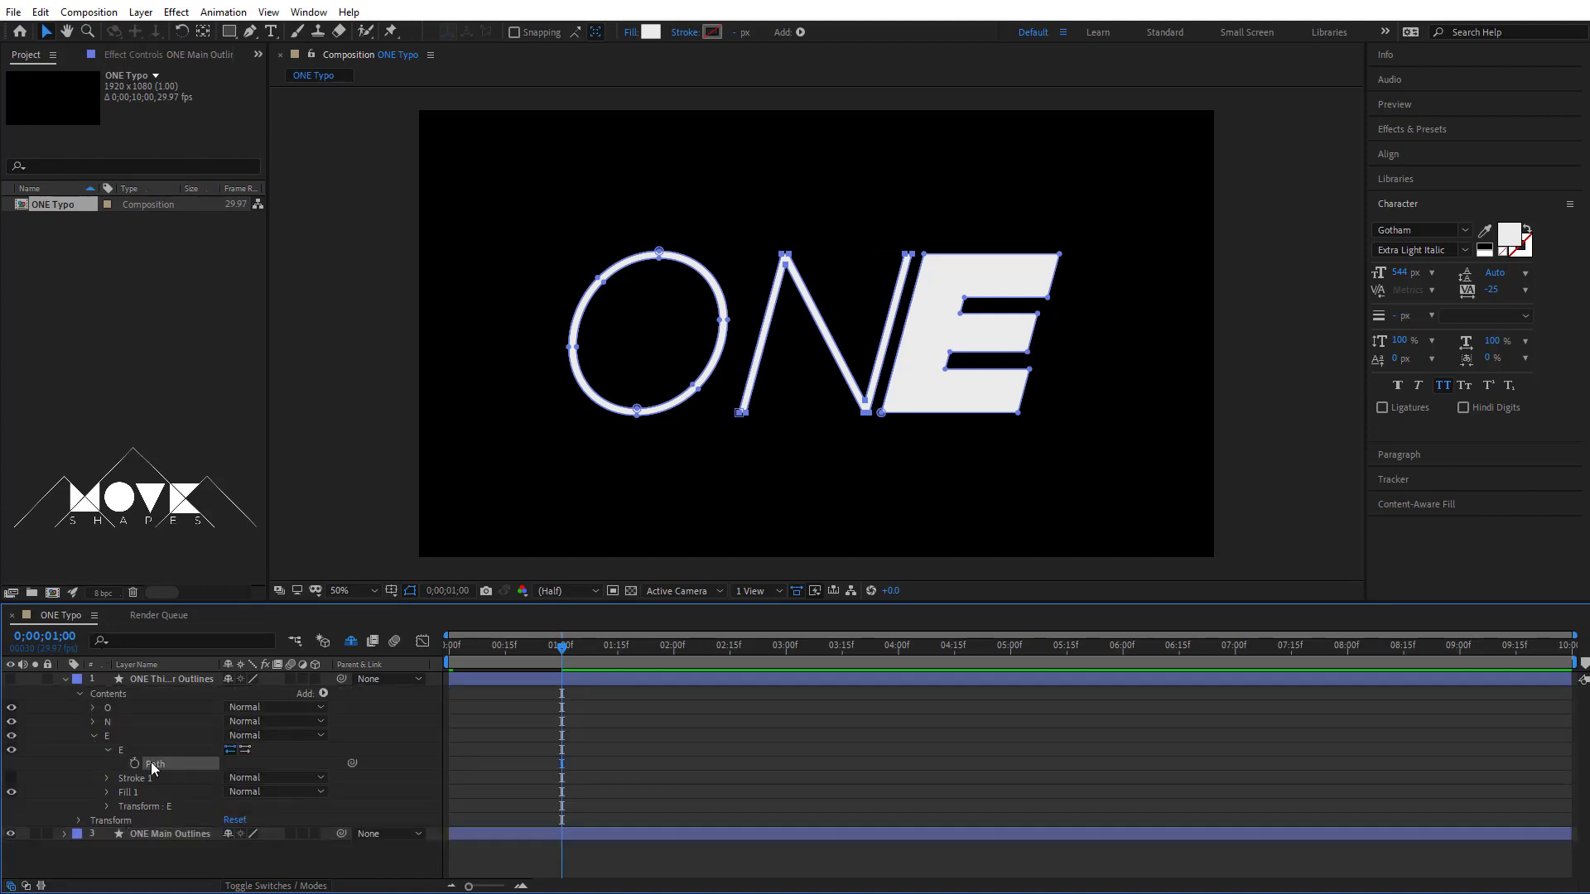
key("ctrl+v")
left_click(40, 11)
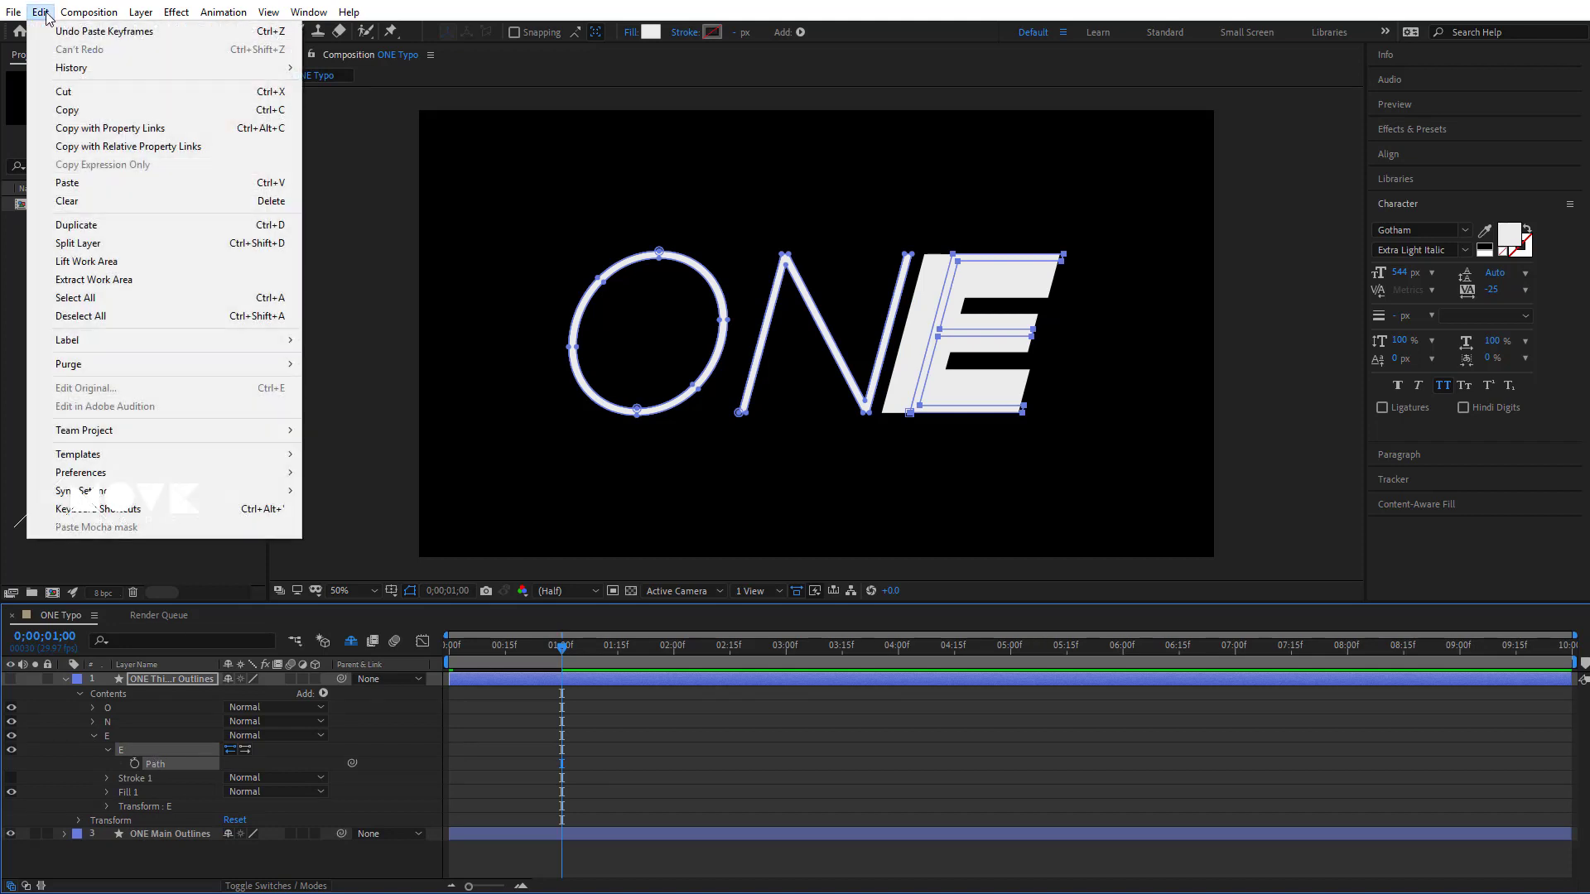
left_click(83, 107)
left_click(65, 679)
Expand the E group in ONE Main Outlines and enable Path keyframing on its path at 0;00;00;00.
left_click(66, 693)
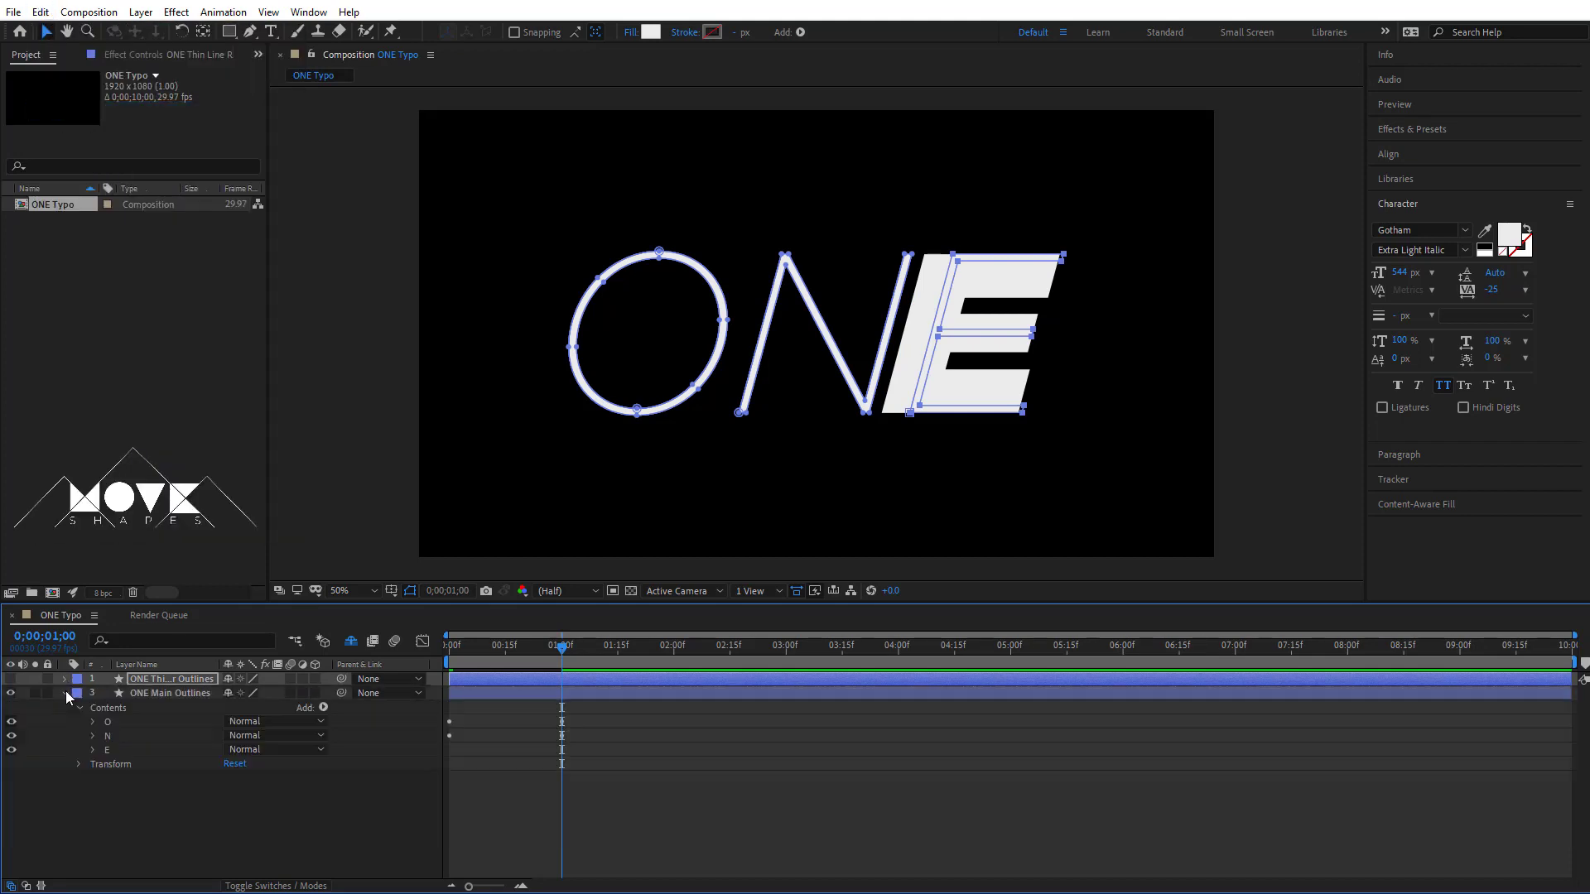
left_click(93, 749)
left_click(106, 764)
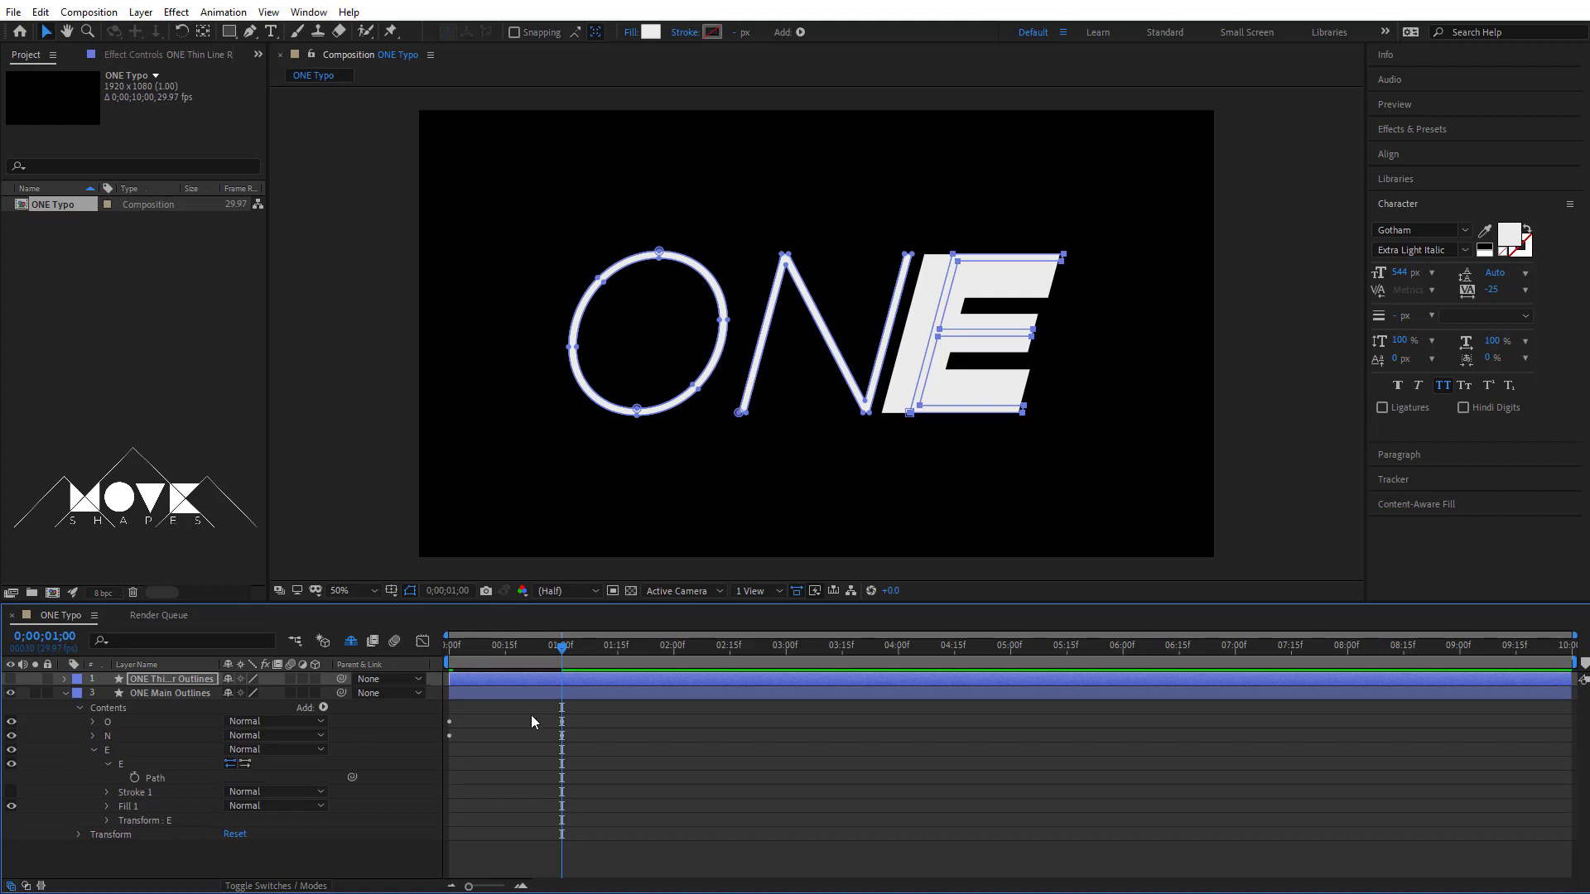
left_click_drag(561, 646, 416, 681)
left_click(132, 779)
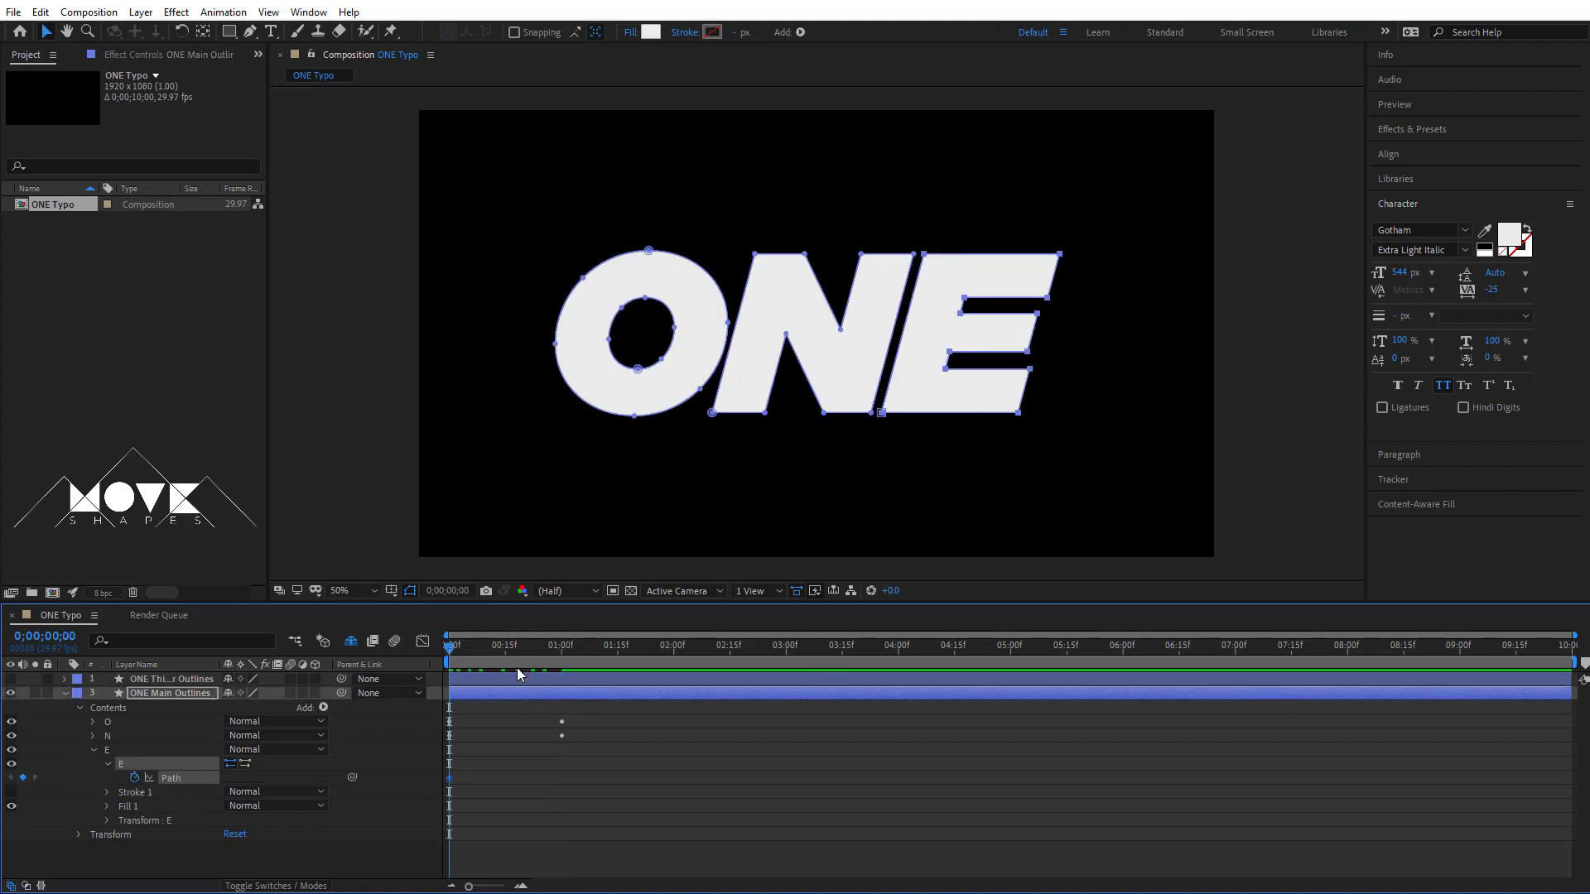
Paste the copied thin E path onto the main E at 0;00;01;00, then collapse and deselect the layer.
left_click_drag(529, 646, 561, 658)
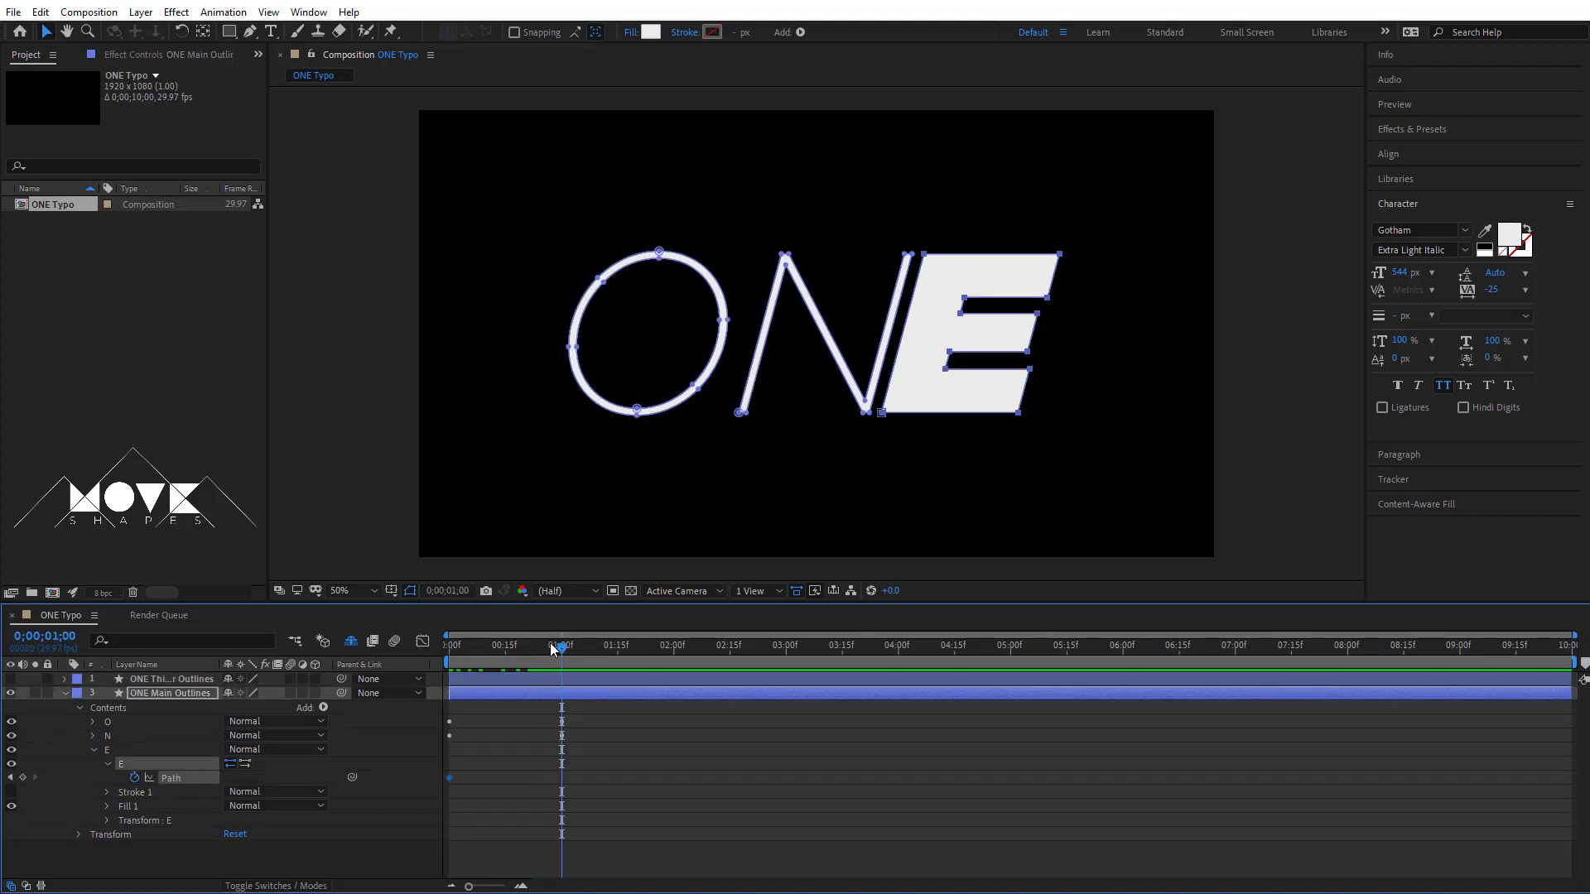
left_click(41, 11)
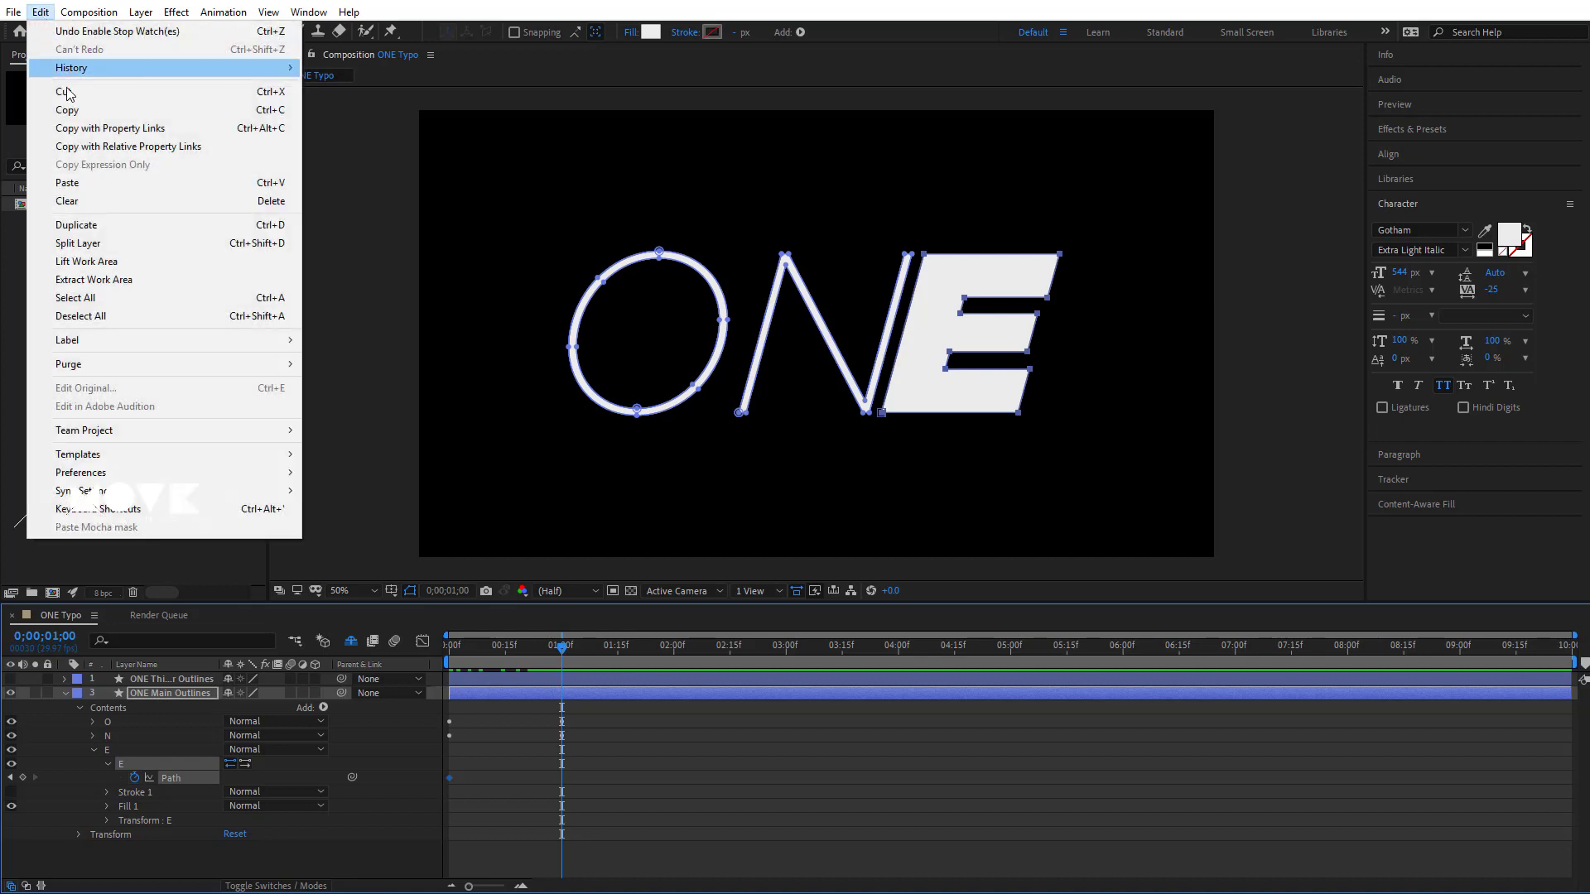
left_click(73, 187)
left_click(65, 693)
left_click(543, 742)
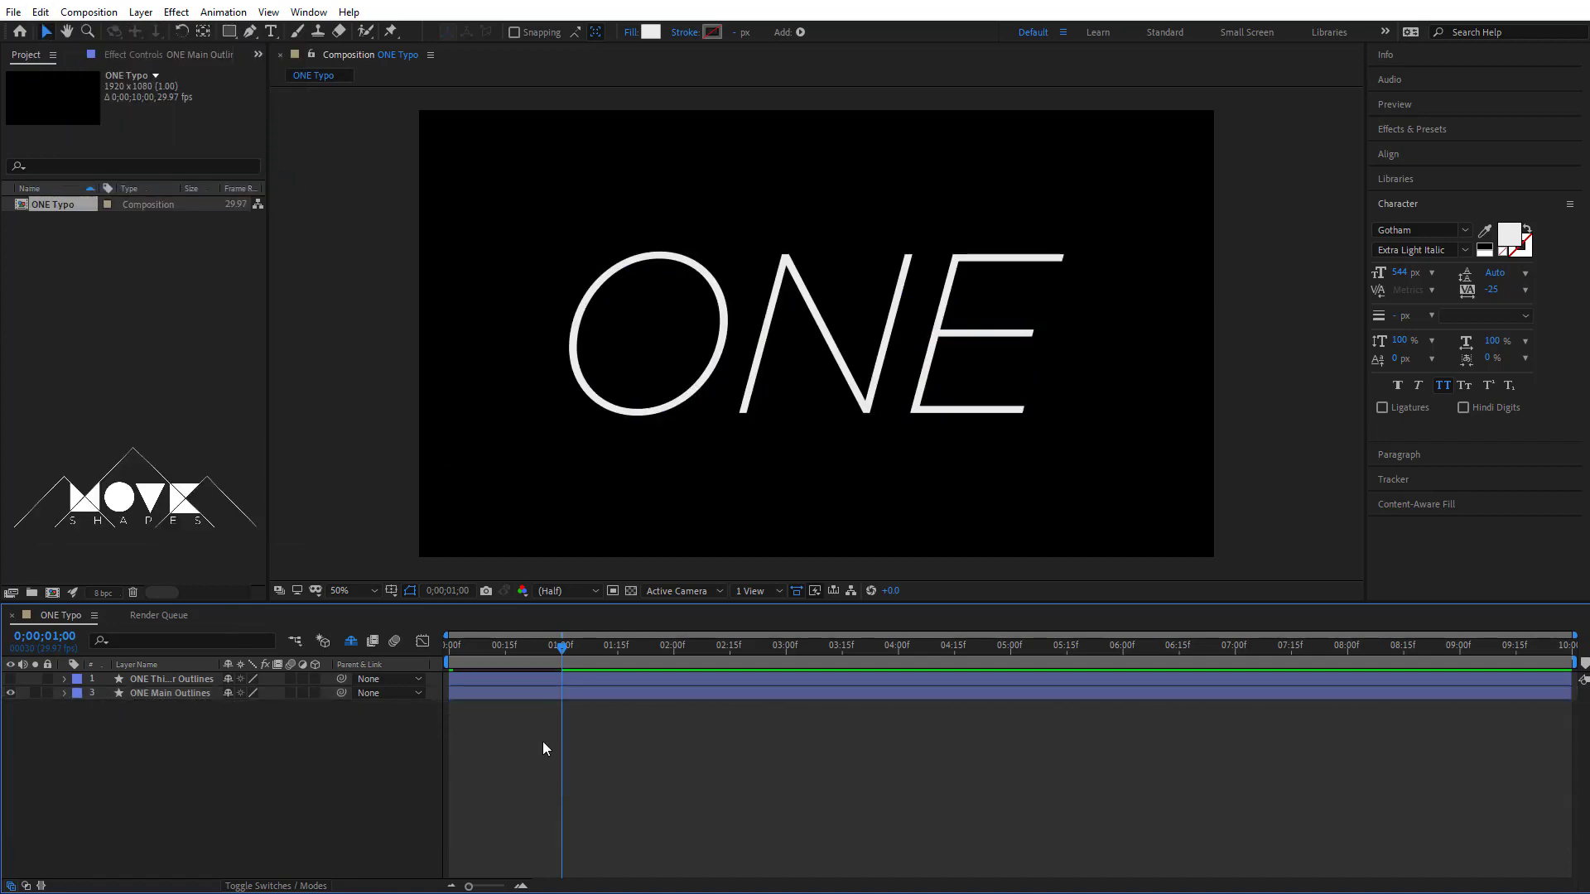
Show the keyframed Path properties of ONE Main Outlines and delete the ONE Thin Line outlines layer.
left_click(524, 695)
key("u")
left_click(549, 787)
left_click_drag(560, 650, 550, 683)
left_click(503, 678)
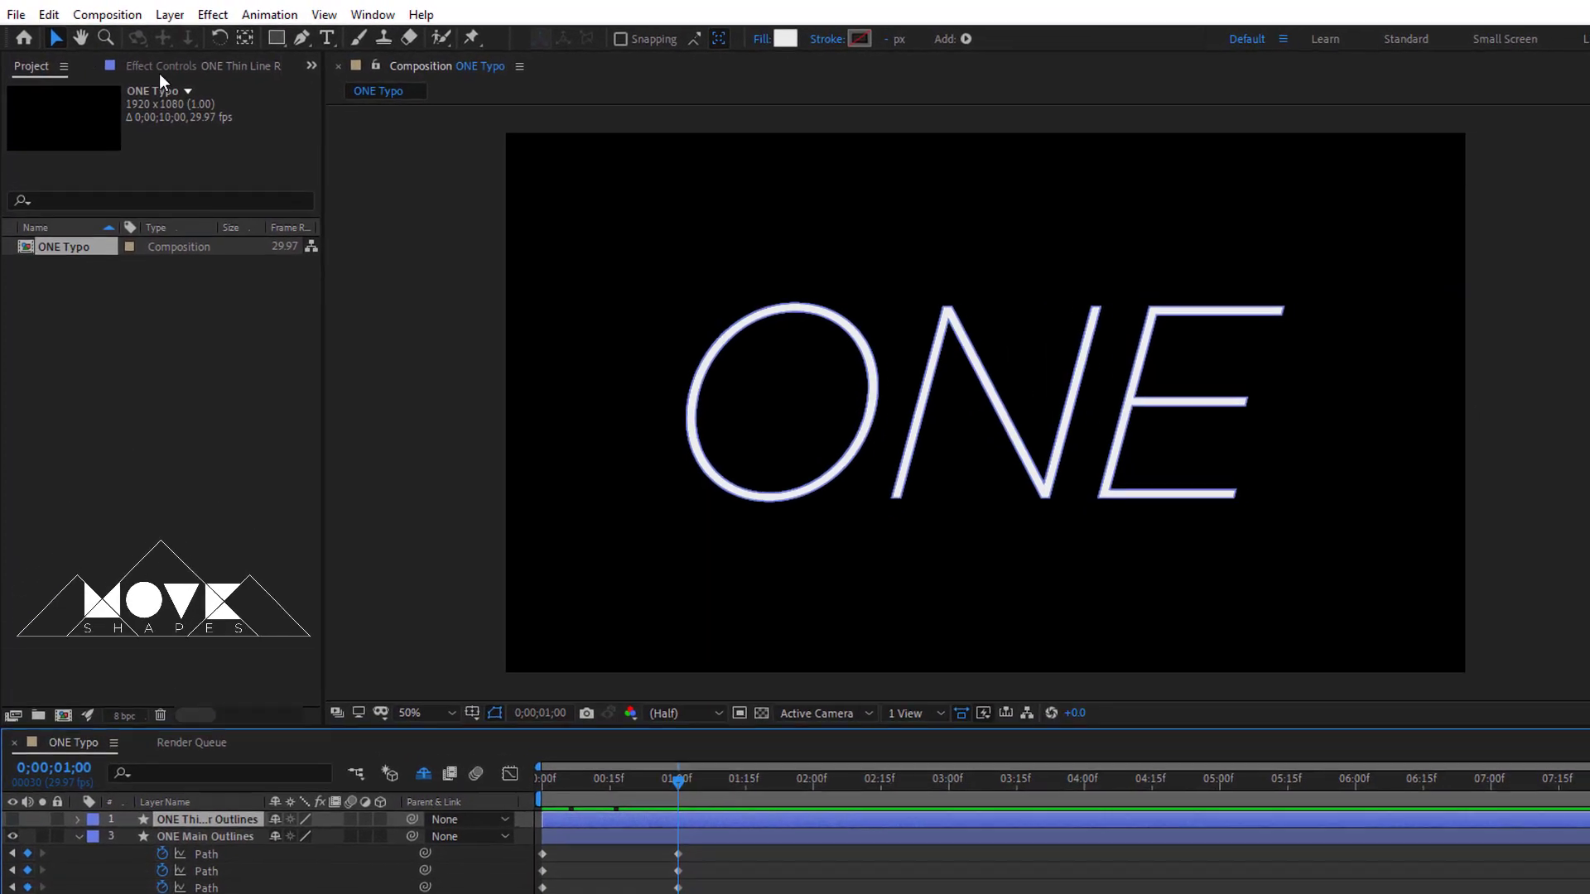
left_click(39, 12)
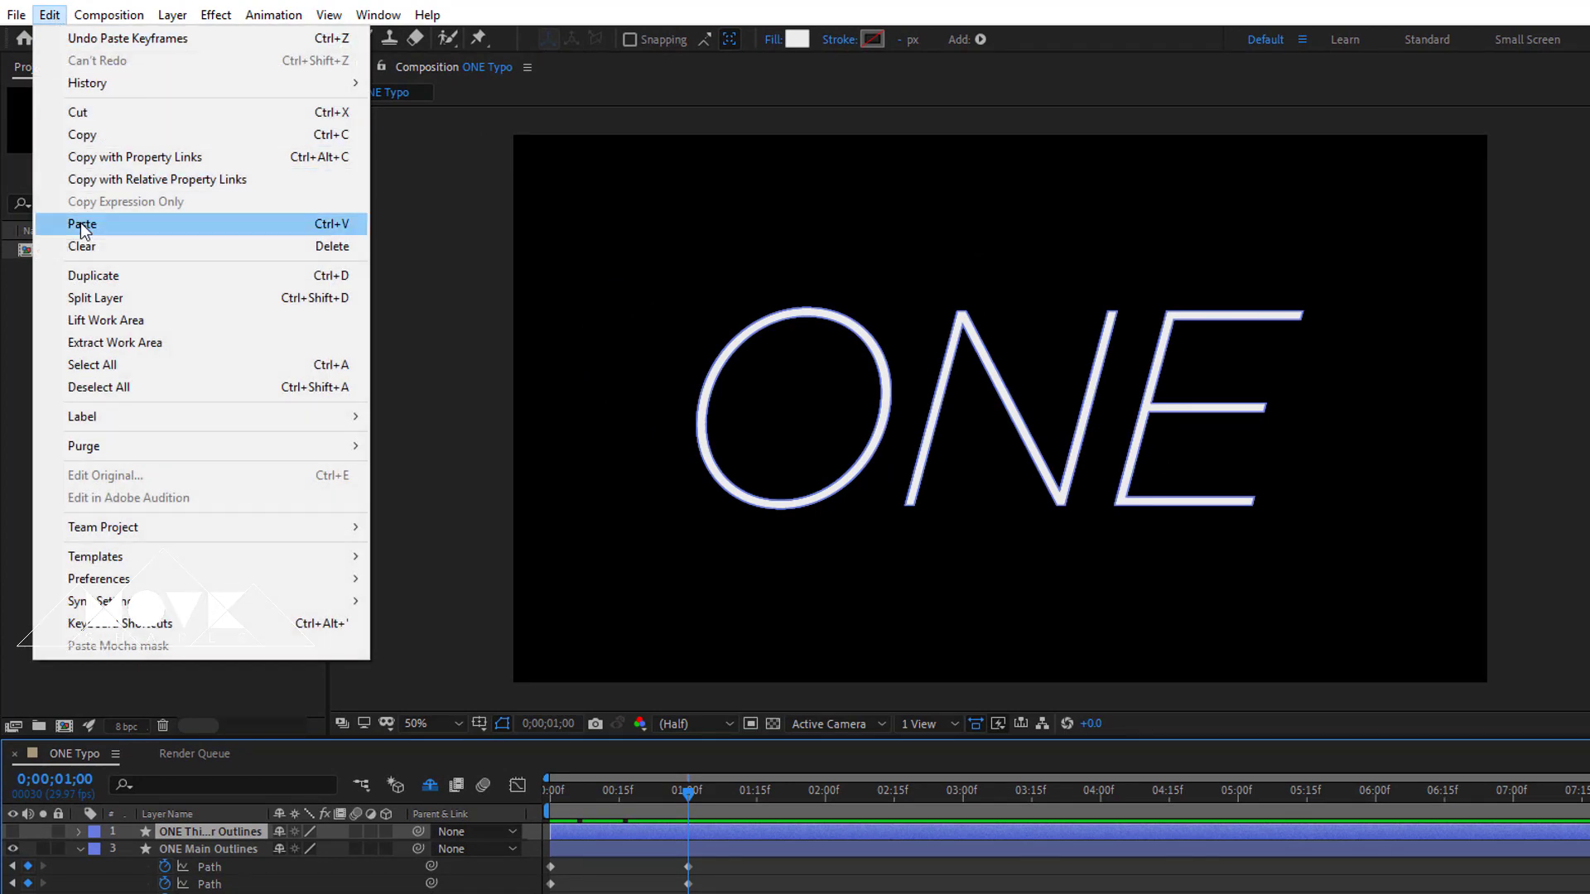
left_click(142, 247)
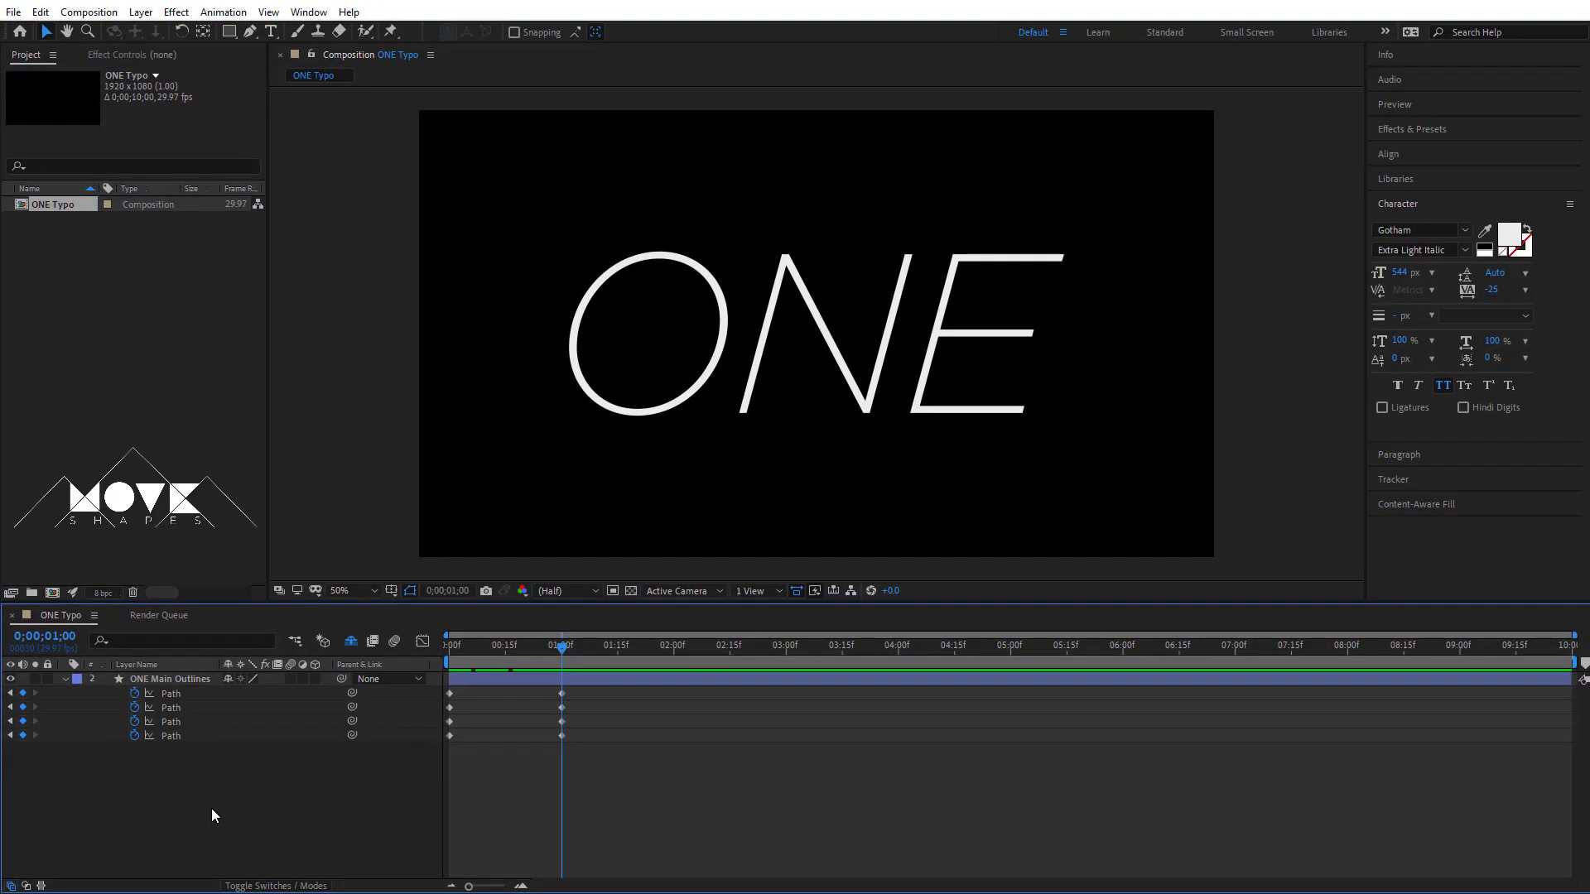
Scale up all the thin letter paths about their common centre at 0;00;01;00 until they nearly fill the frame's width.
left_click_drag(508, 648, 564, 653)
left_click(562, 694)
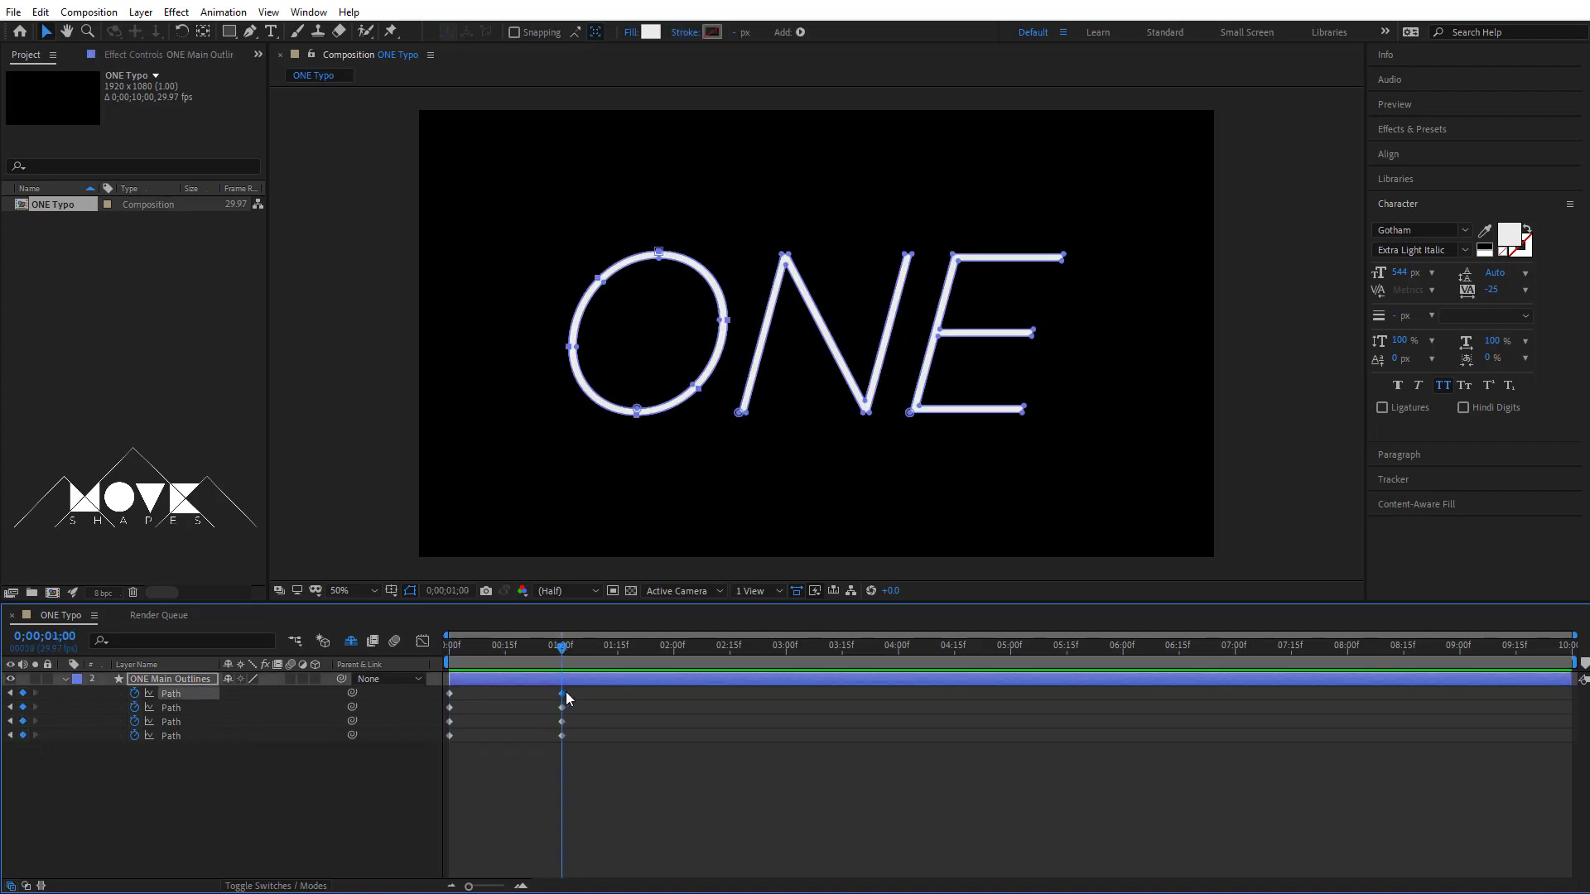
left_click_drag(465, 220, 1139, 501)
key("ctrl+t")
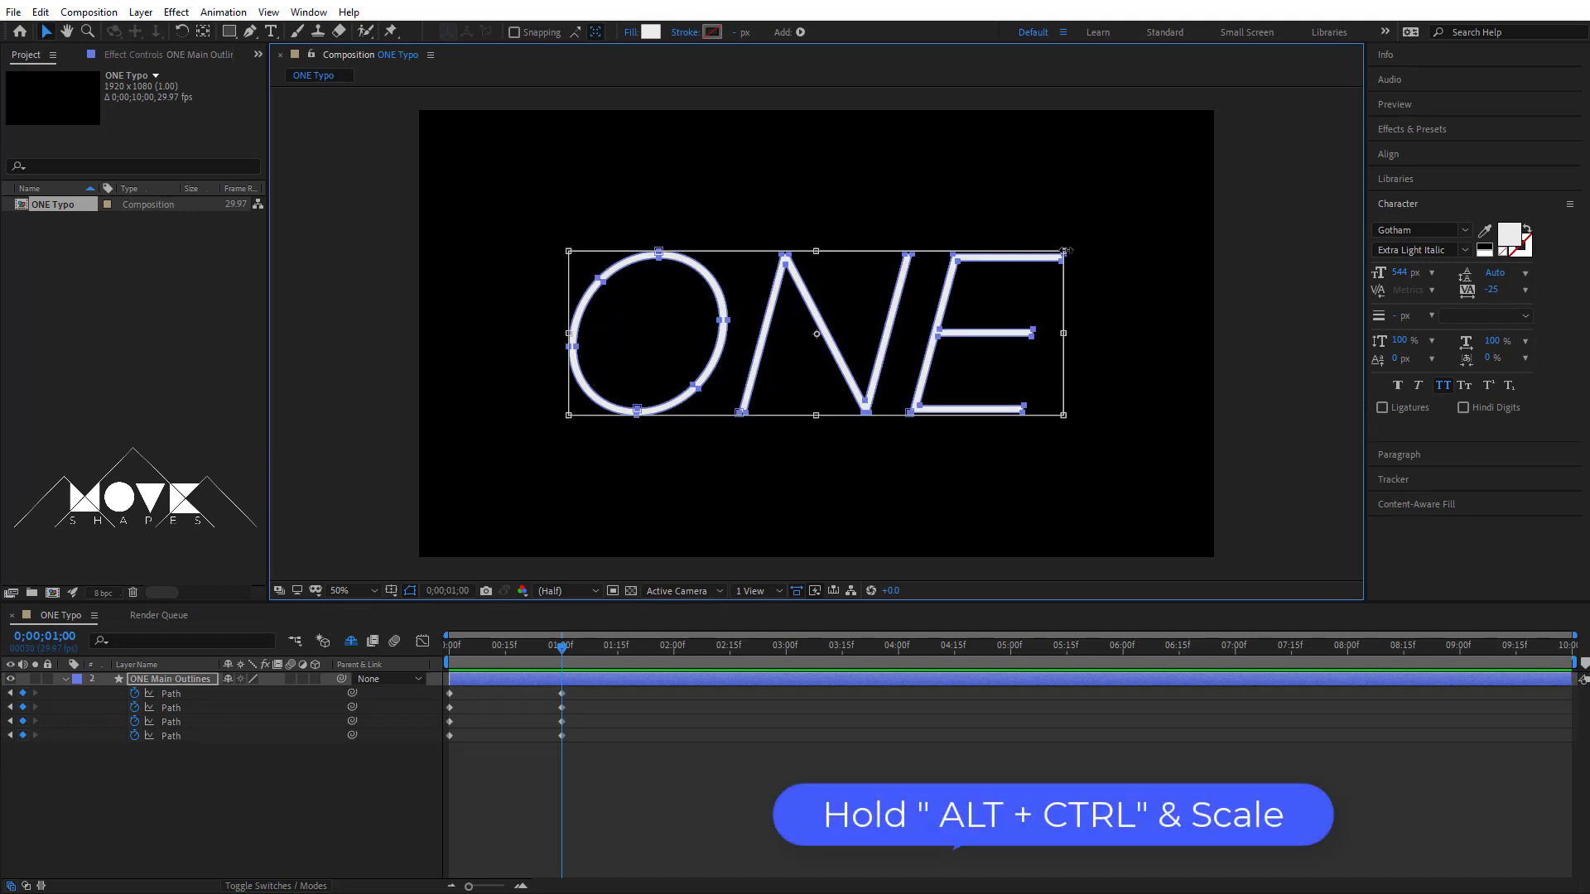
left_click_drag(1066, 250, 1177, 194)
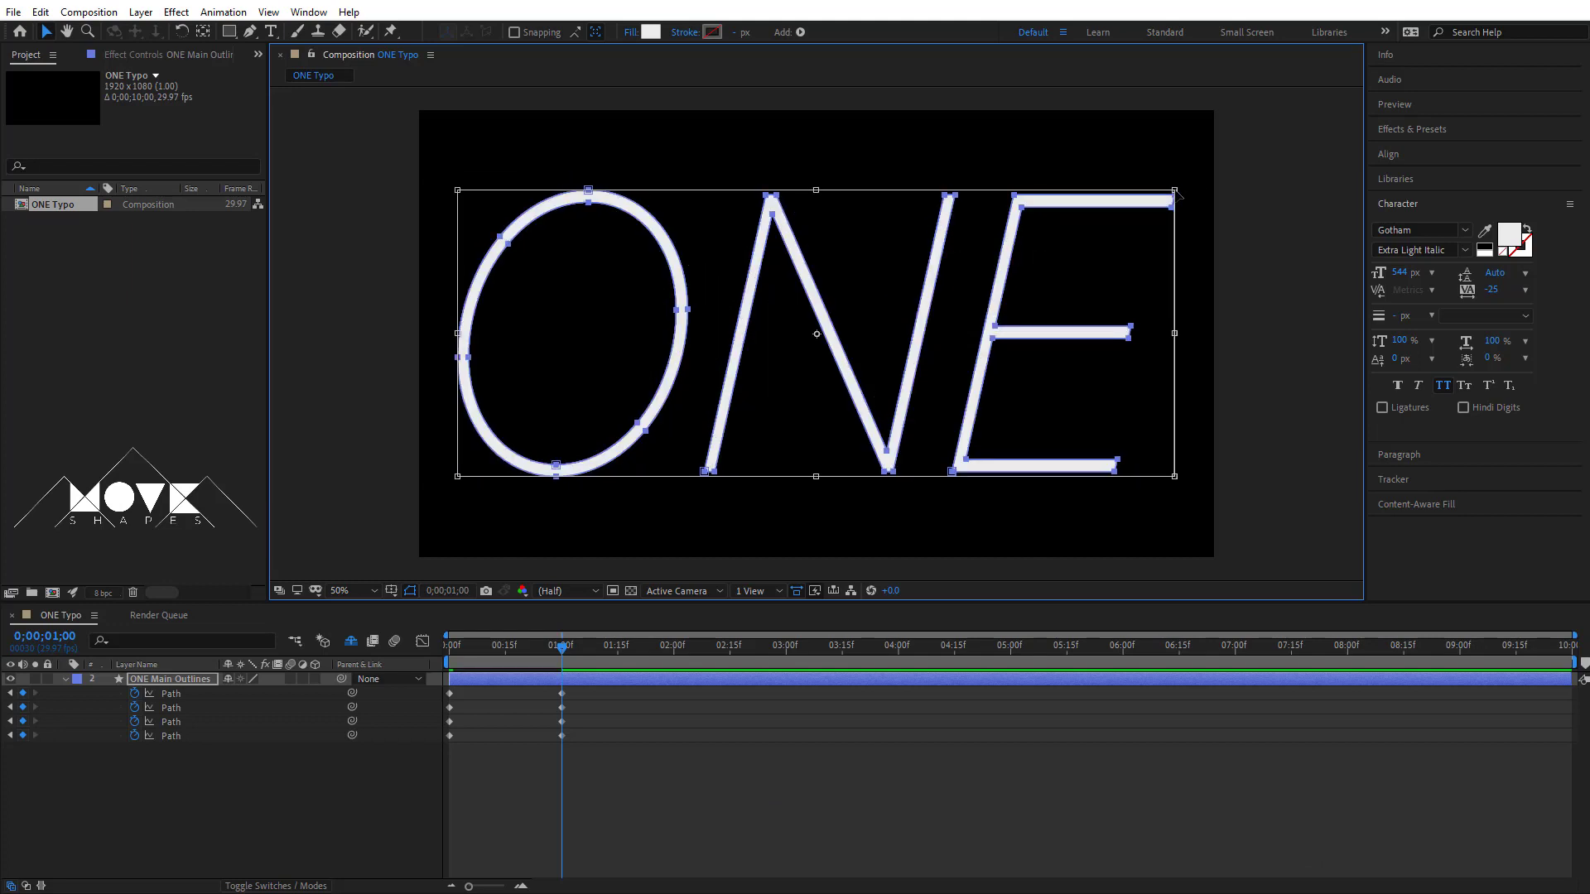
left_click(648, 812)
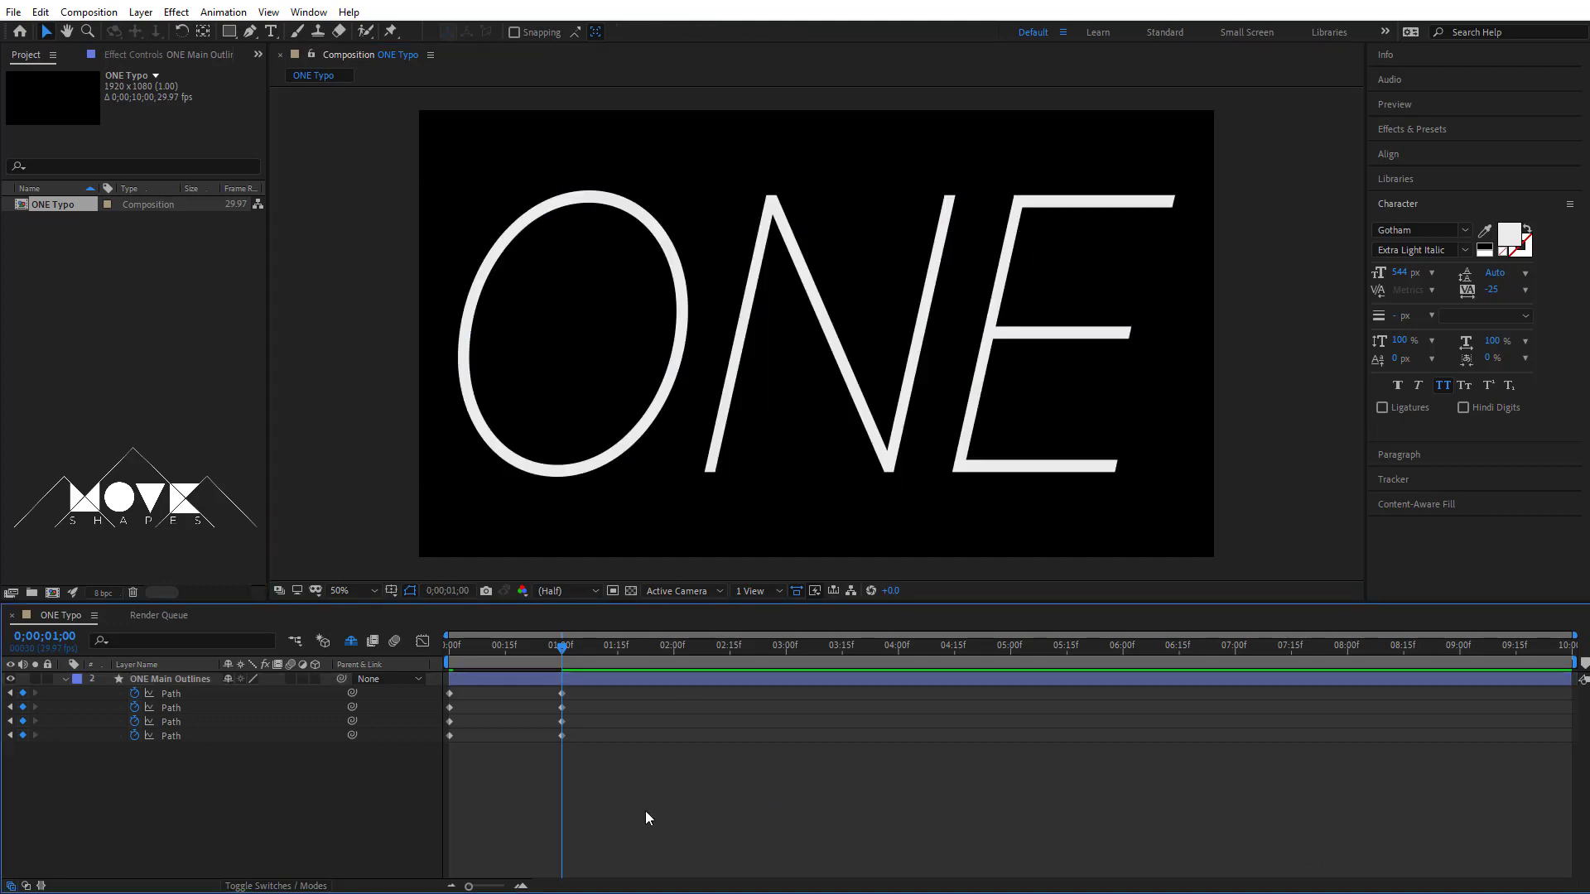
Tighten the letter spacing at 0;00;01;00 by moving the O and E paths slightly closer to the N.
left_click(561, 693)
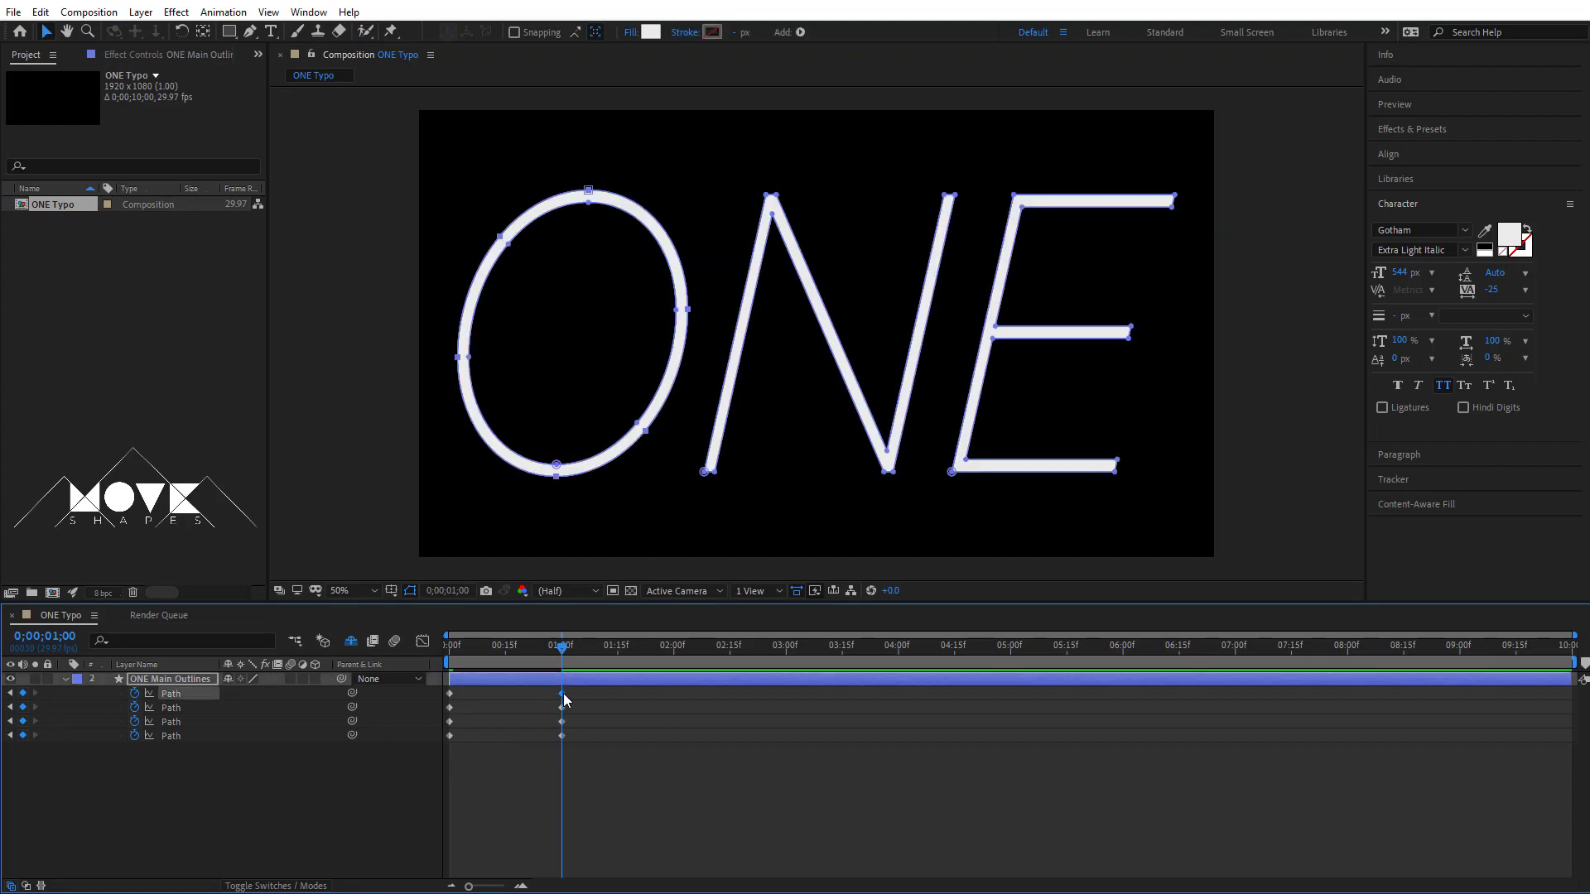
left_click_drag(409, 154, 692, 523)
left_click_drag(687, 310, 703, 311)
left_click_drag(1209, 499, 982, 166)
left_click_drag(930, 444, 995, 508)
left_click_drag(1118, 462, 1100, 462)
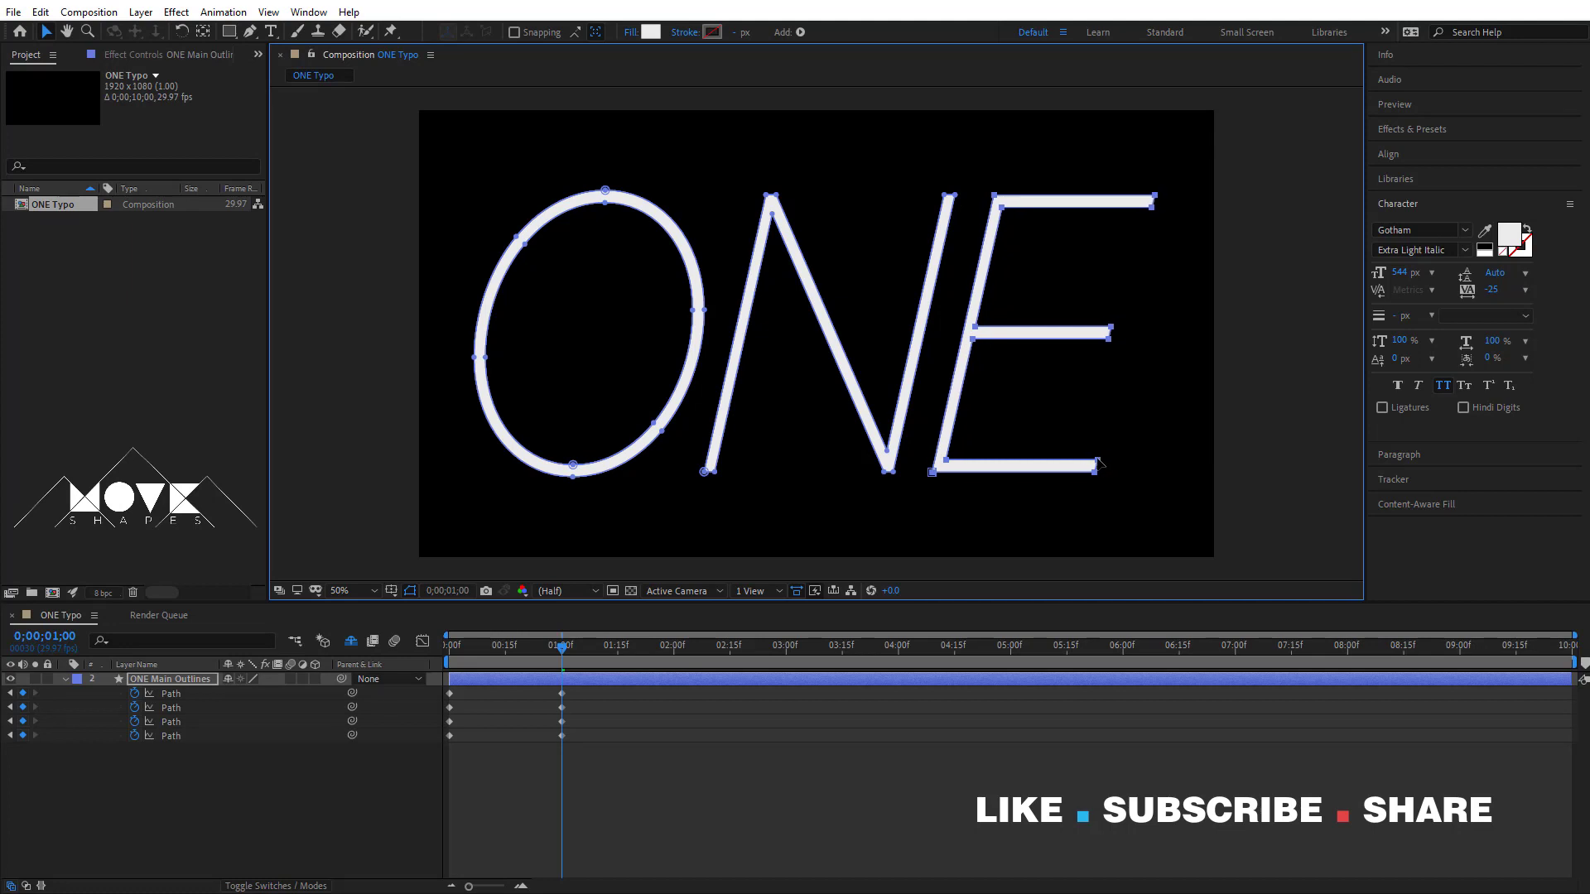
left_click(643, 842)
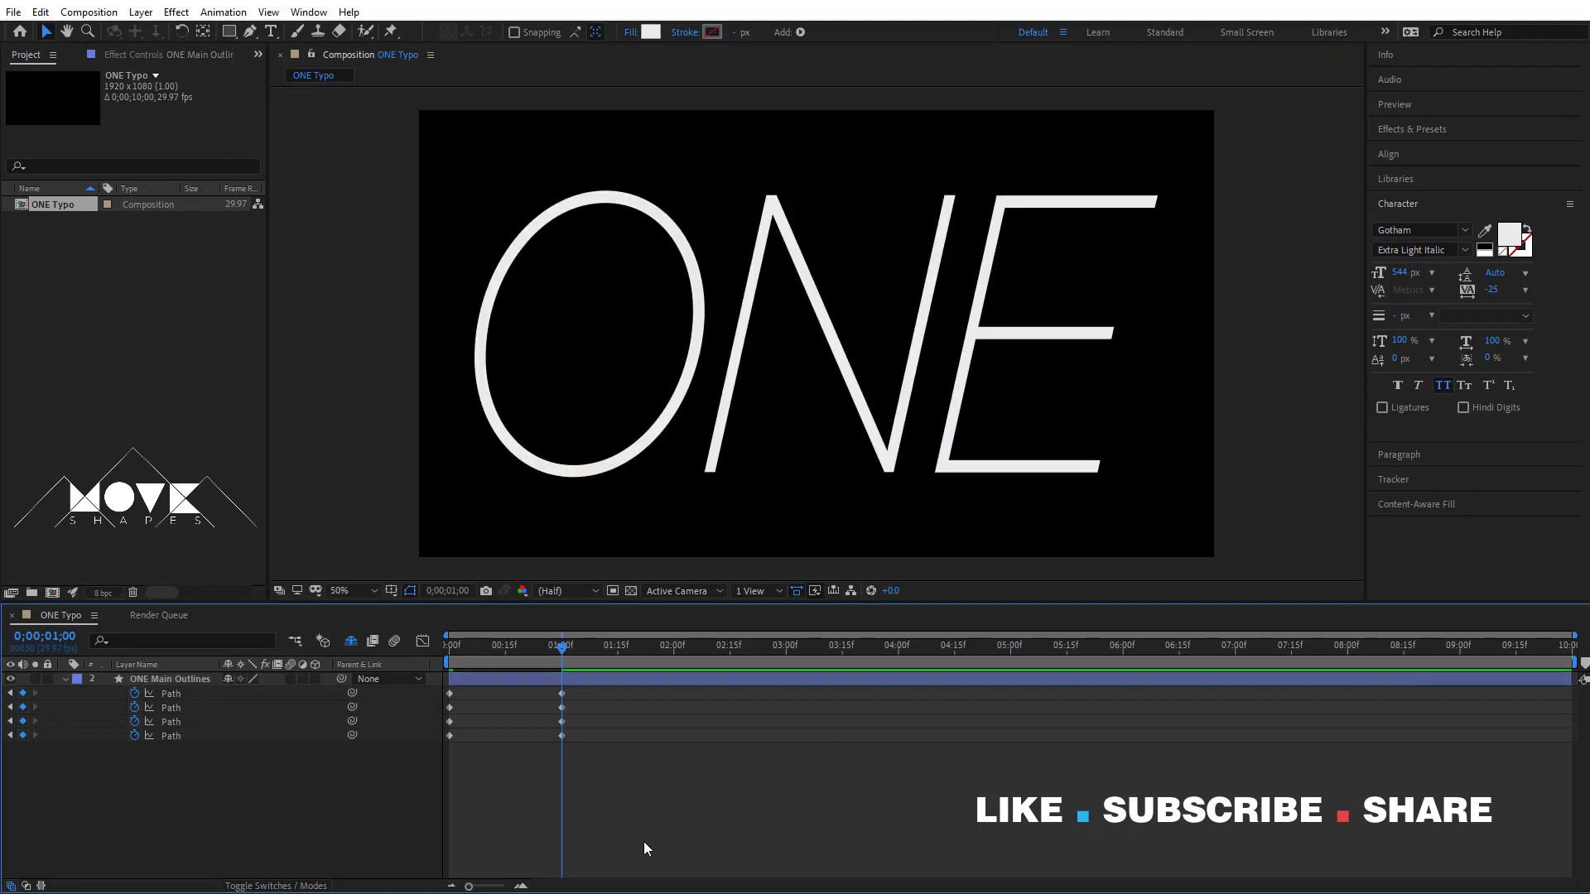
Shift all Path keyframes to start at 0;00;00;15 and end at 0;00;01;15, and add Path keyframes for every letter at 0;00;00;00.
left_click_drag(553, 654, 564, 694)
left_click_drag(565, 694, 426, 725)
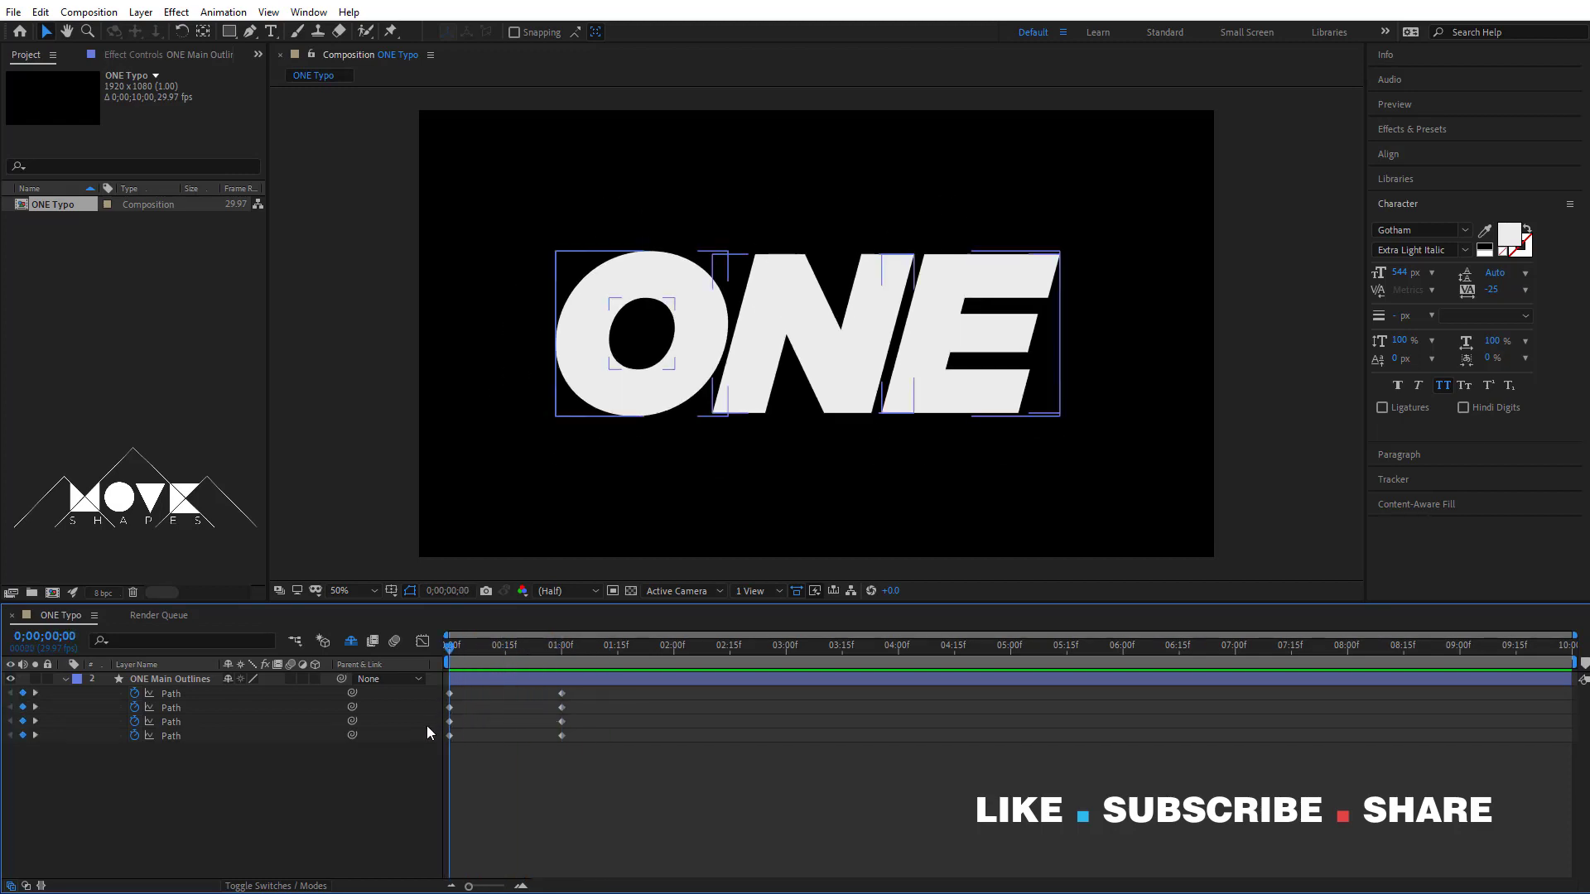
left_click_drag(585, 760, 505, 692)
left_click(534, 764)
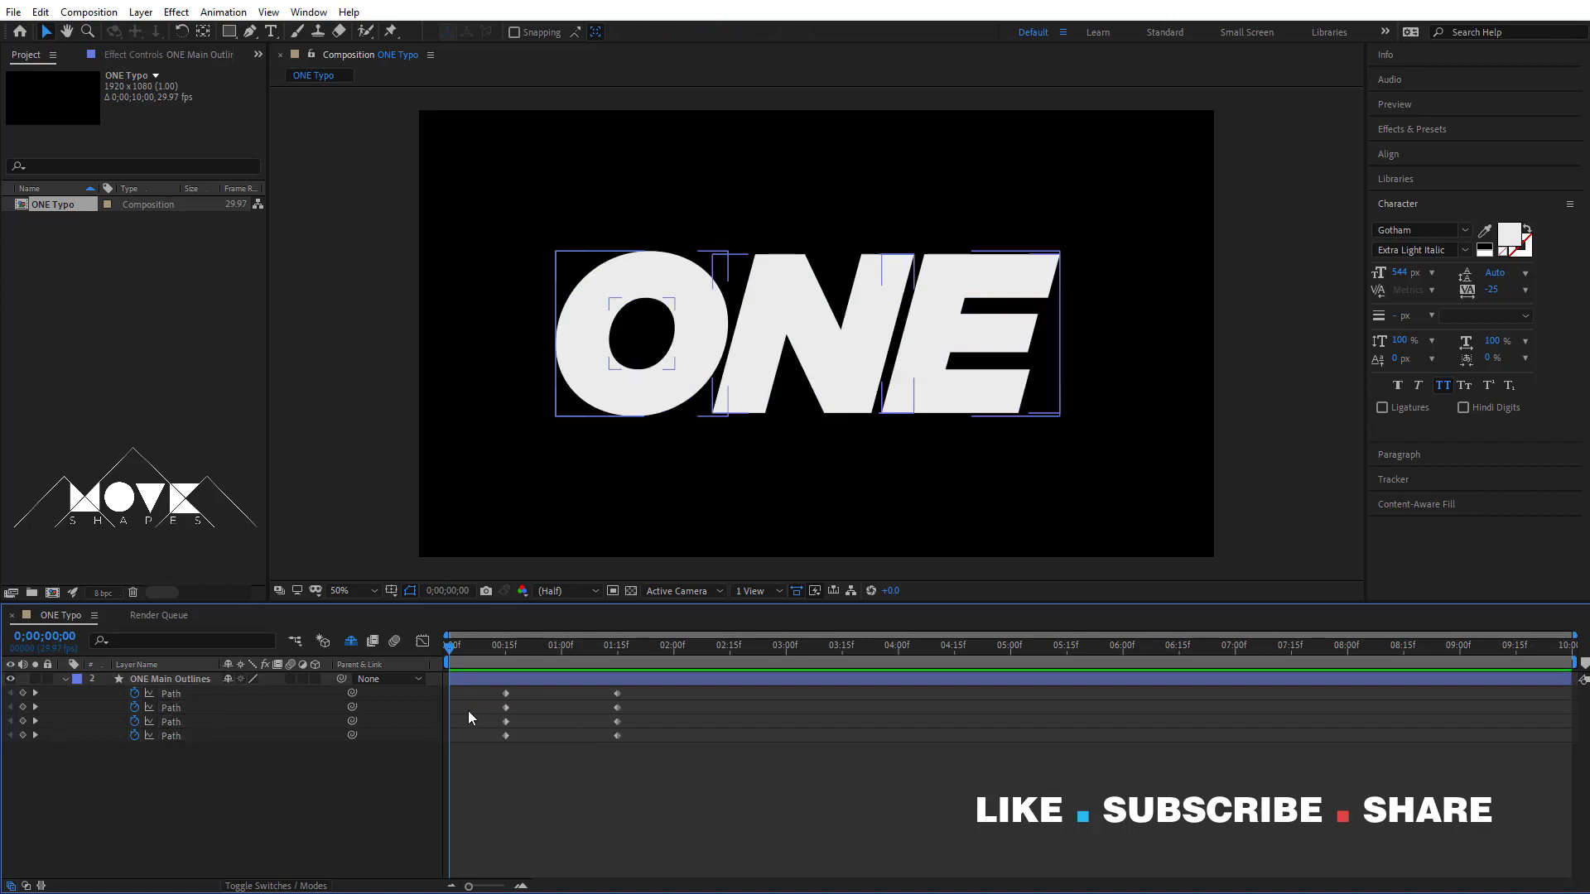
left_click(23, 735)
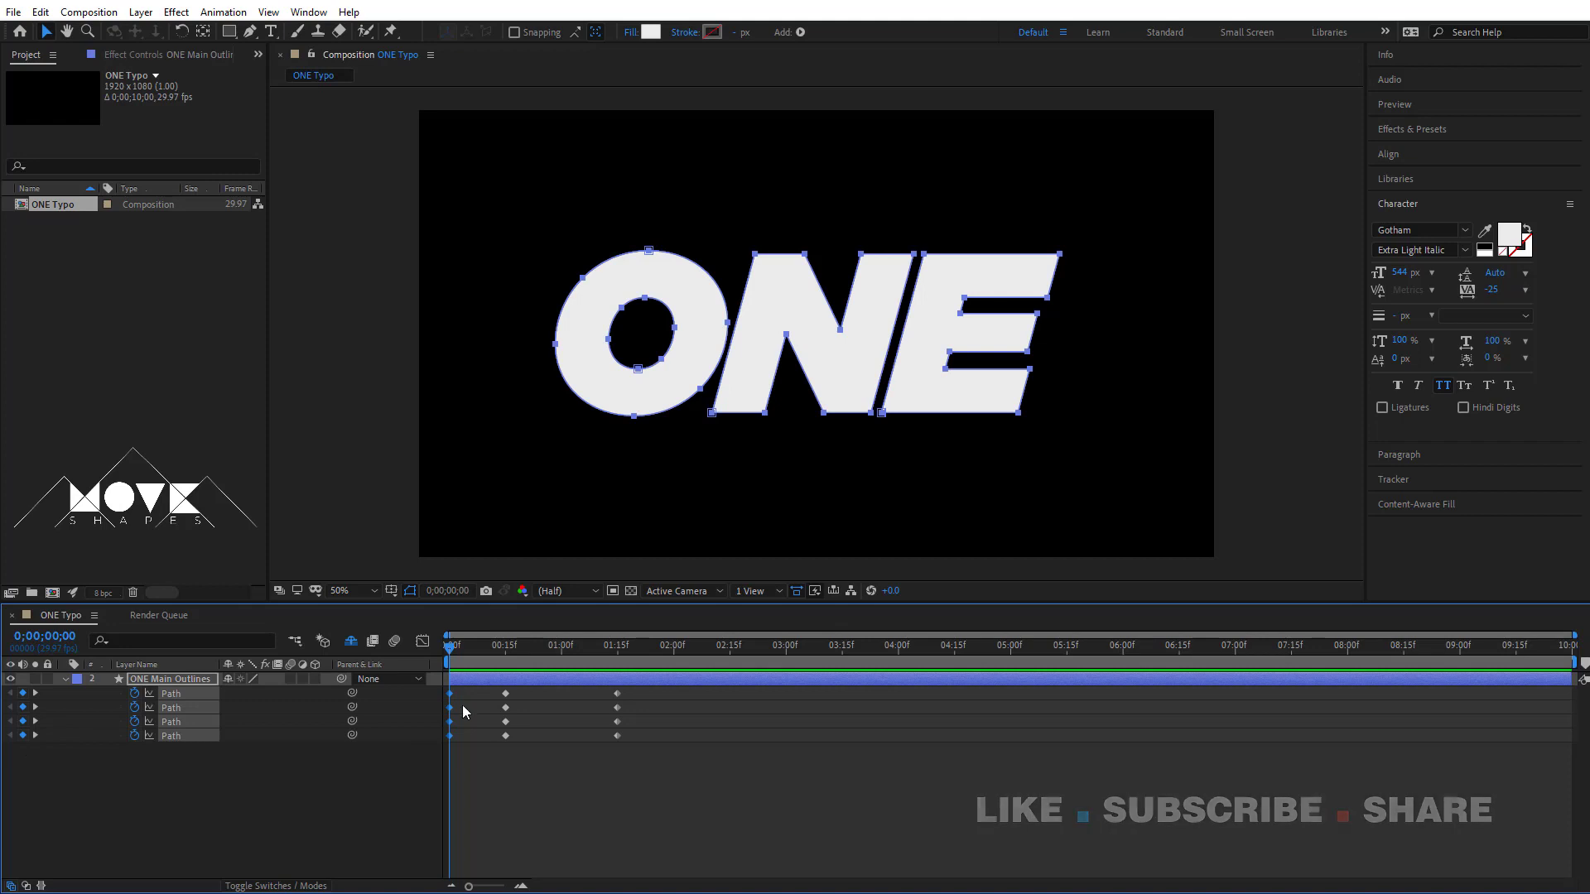
left_click_drag(510, 197, 1114, 485)
Scale the bold letter paths down slightly about their centre at 0;00;00;15 and preview the animation from the start.
left_click_drag(448, 648, 505, 659)
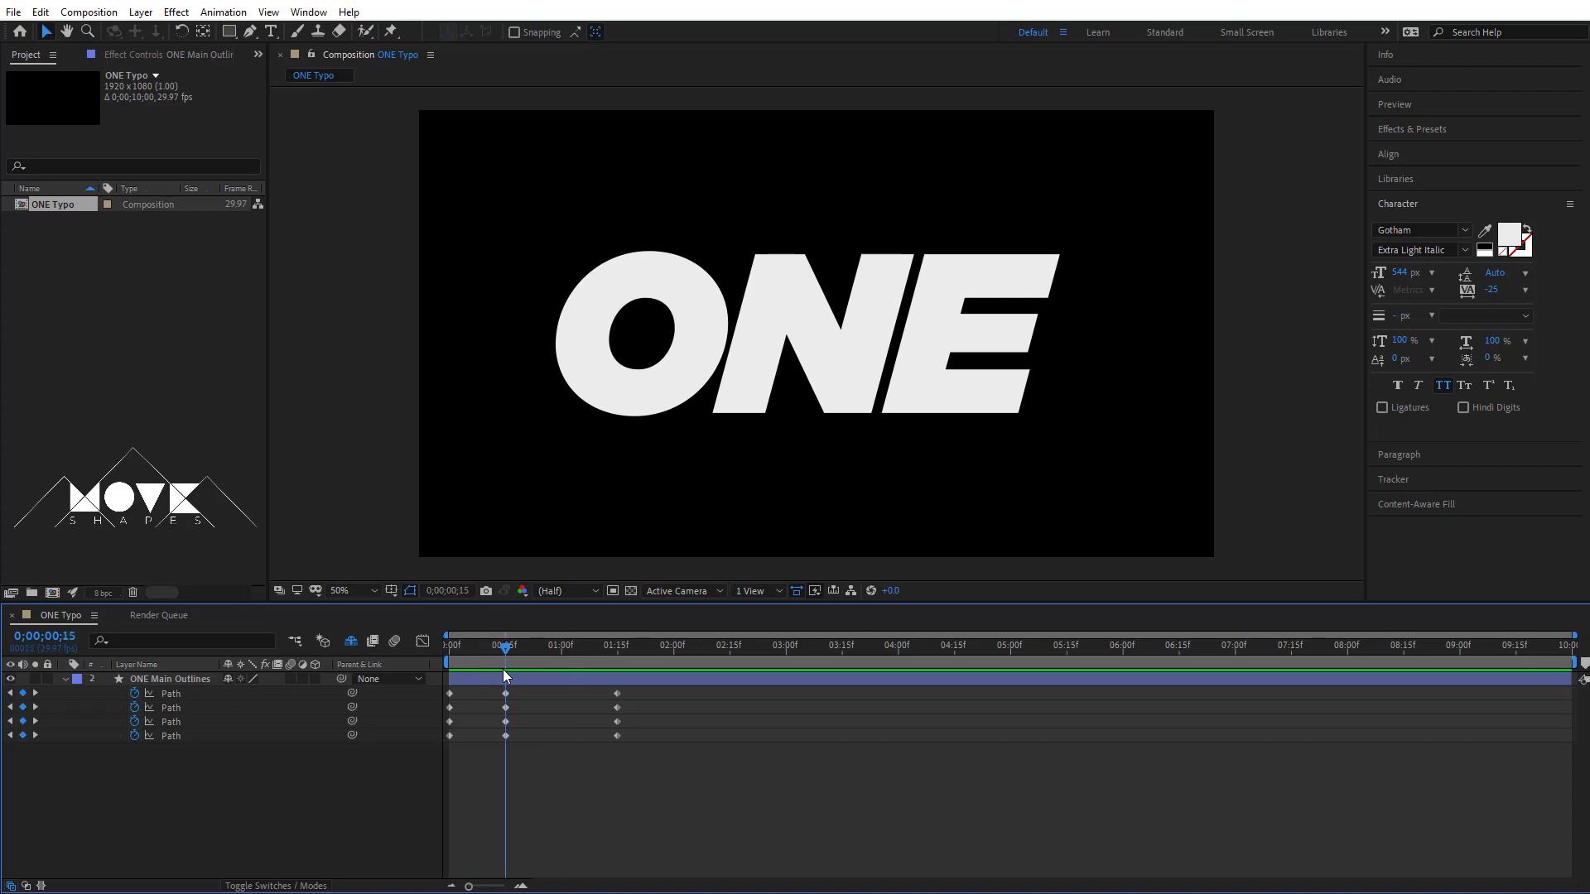
left_click(506, 694)
left_click_drag(513, 217, 1159, 499)
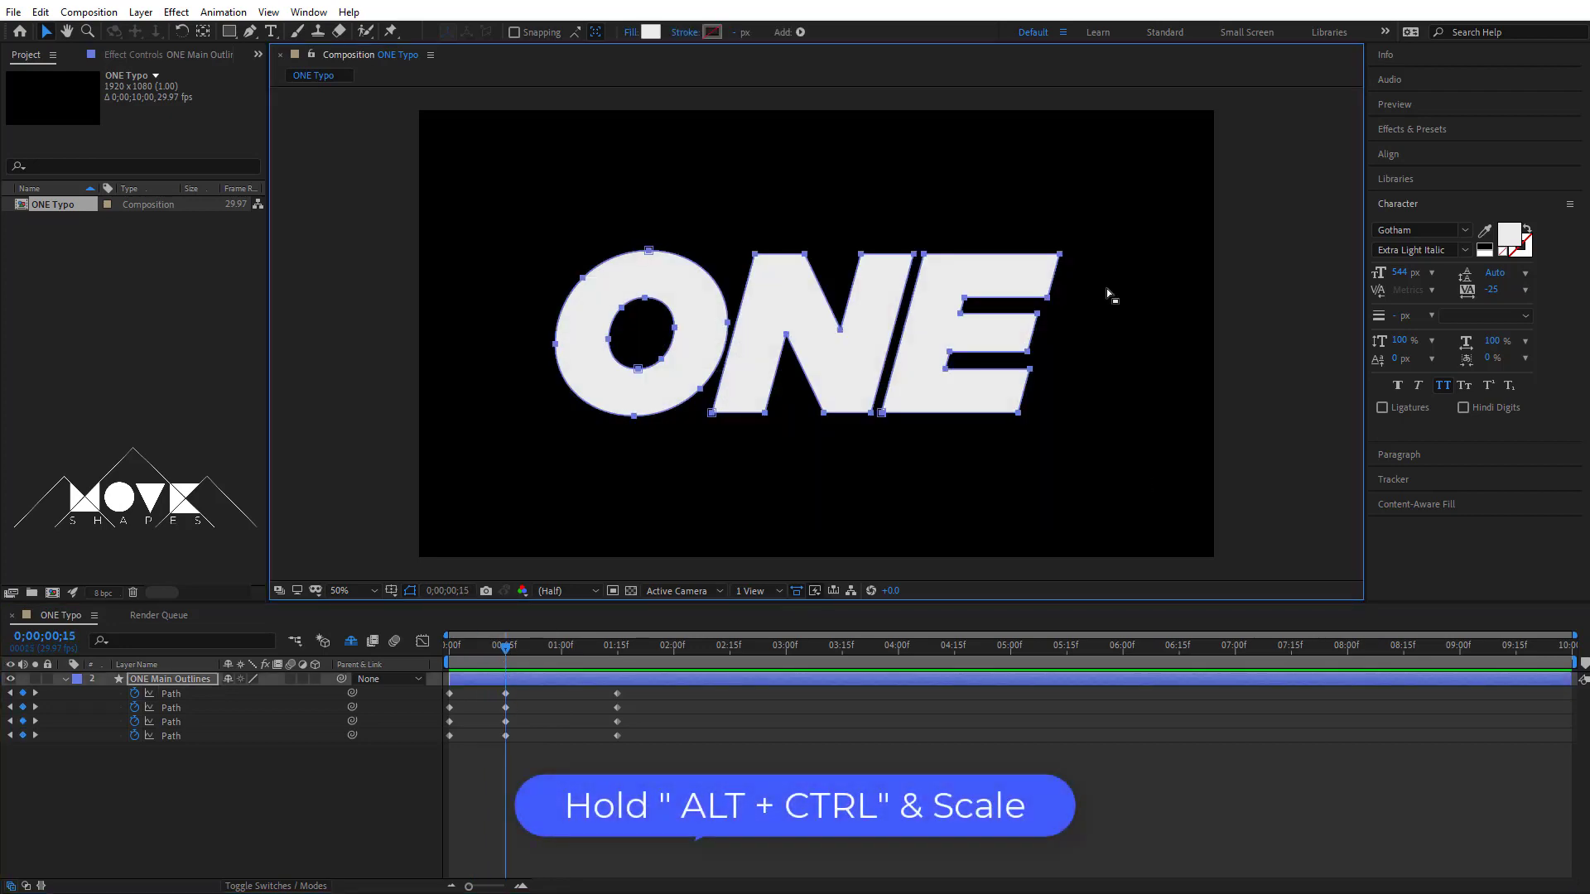
key("ctrl+t")
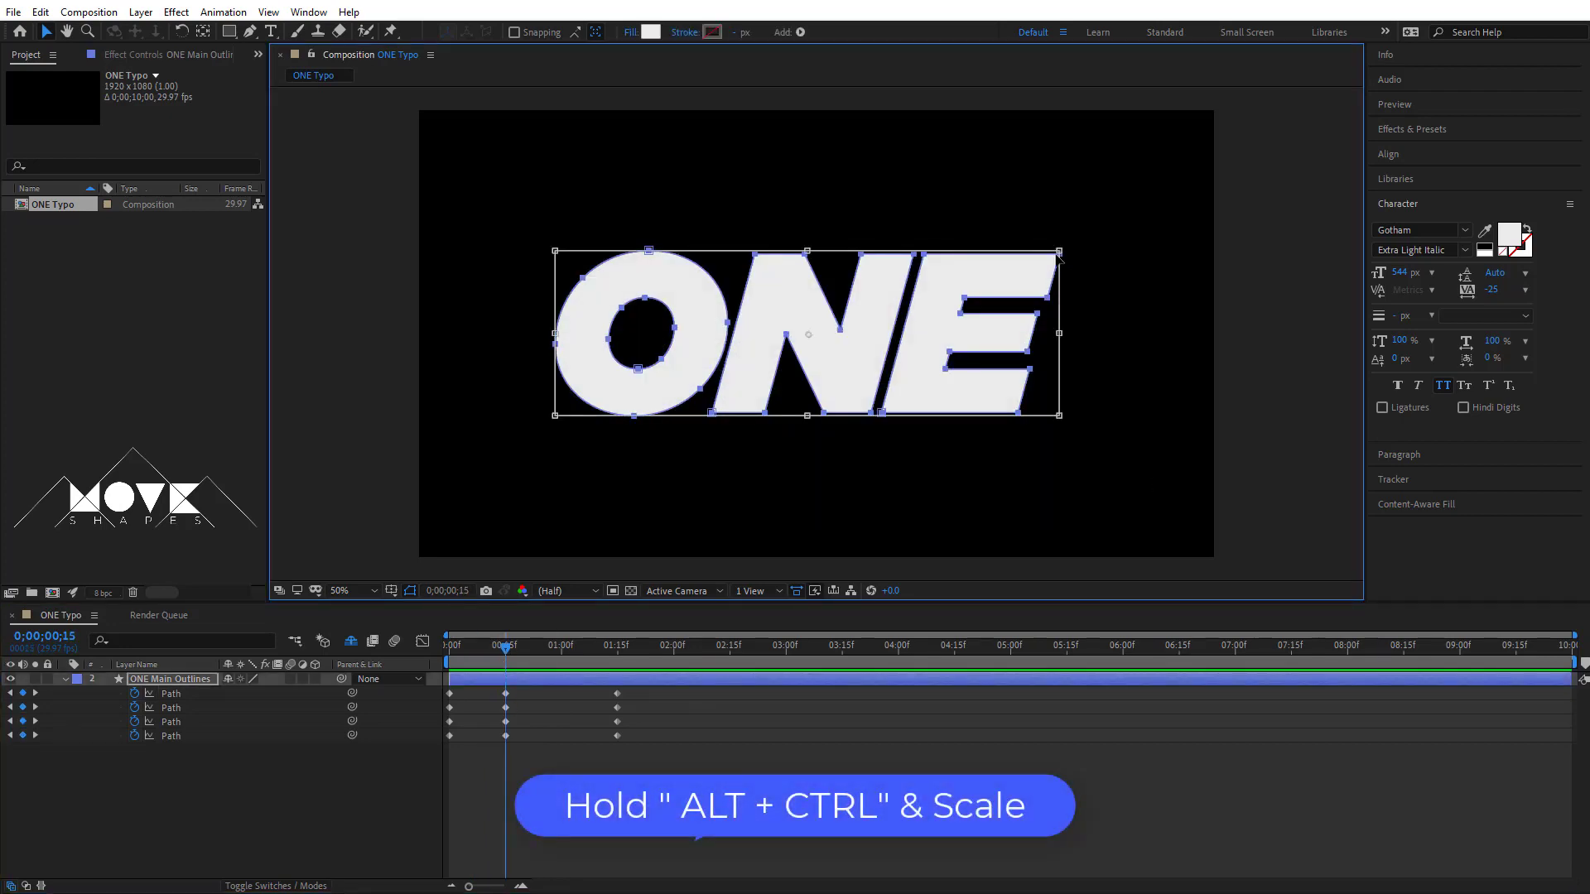
left_click_drag(1060, 257, 1048, 265)
left_click(839, 817)
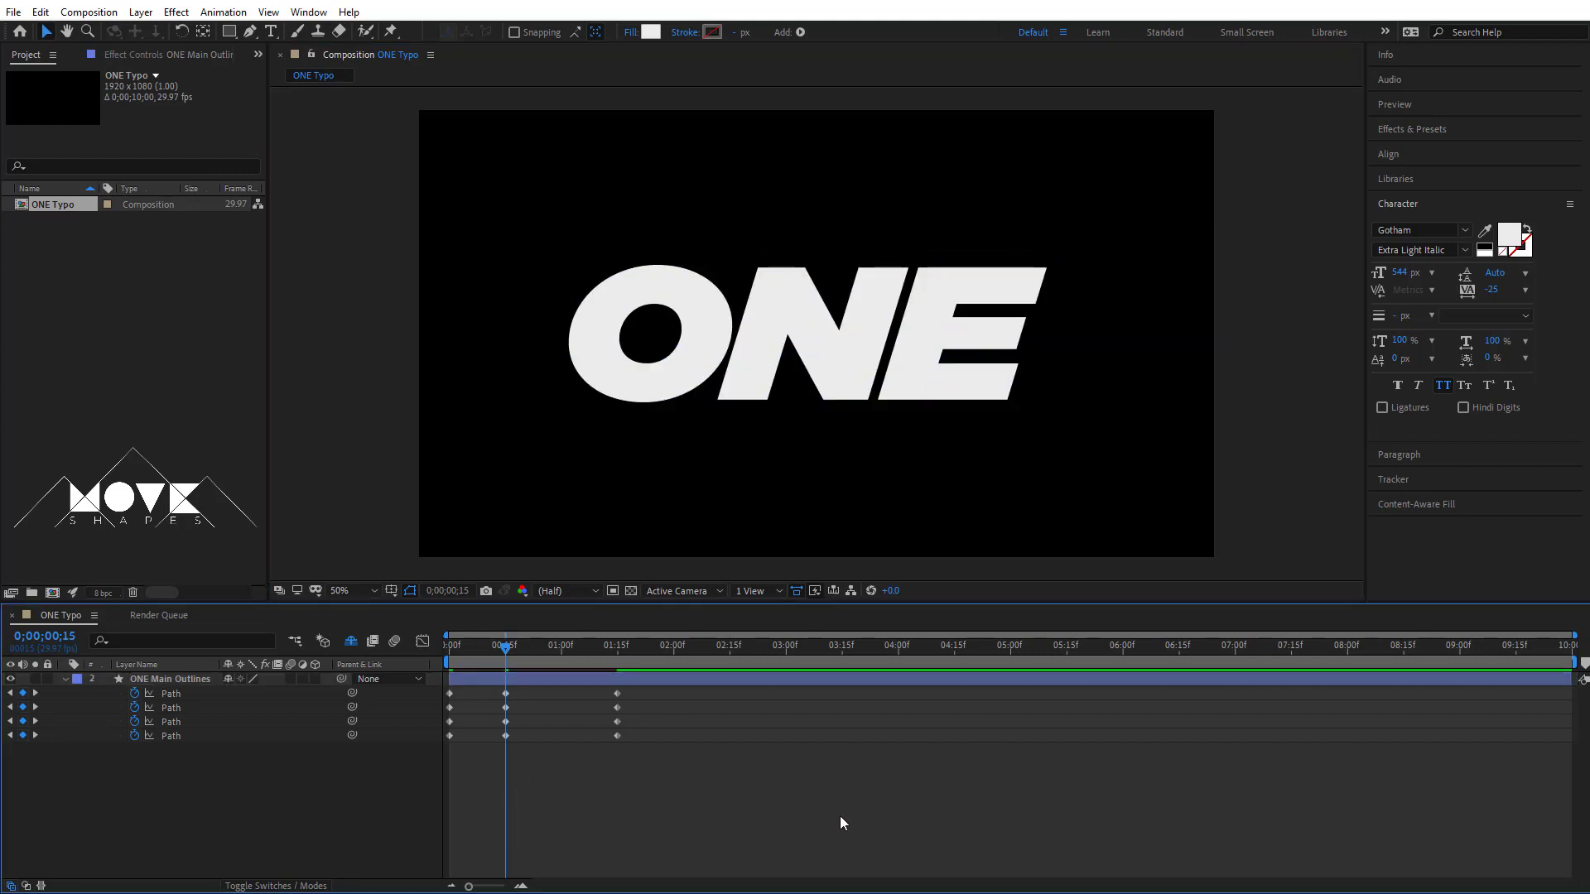
key("Home")
key("space")
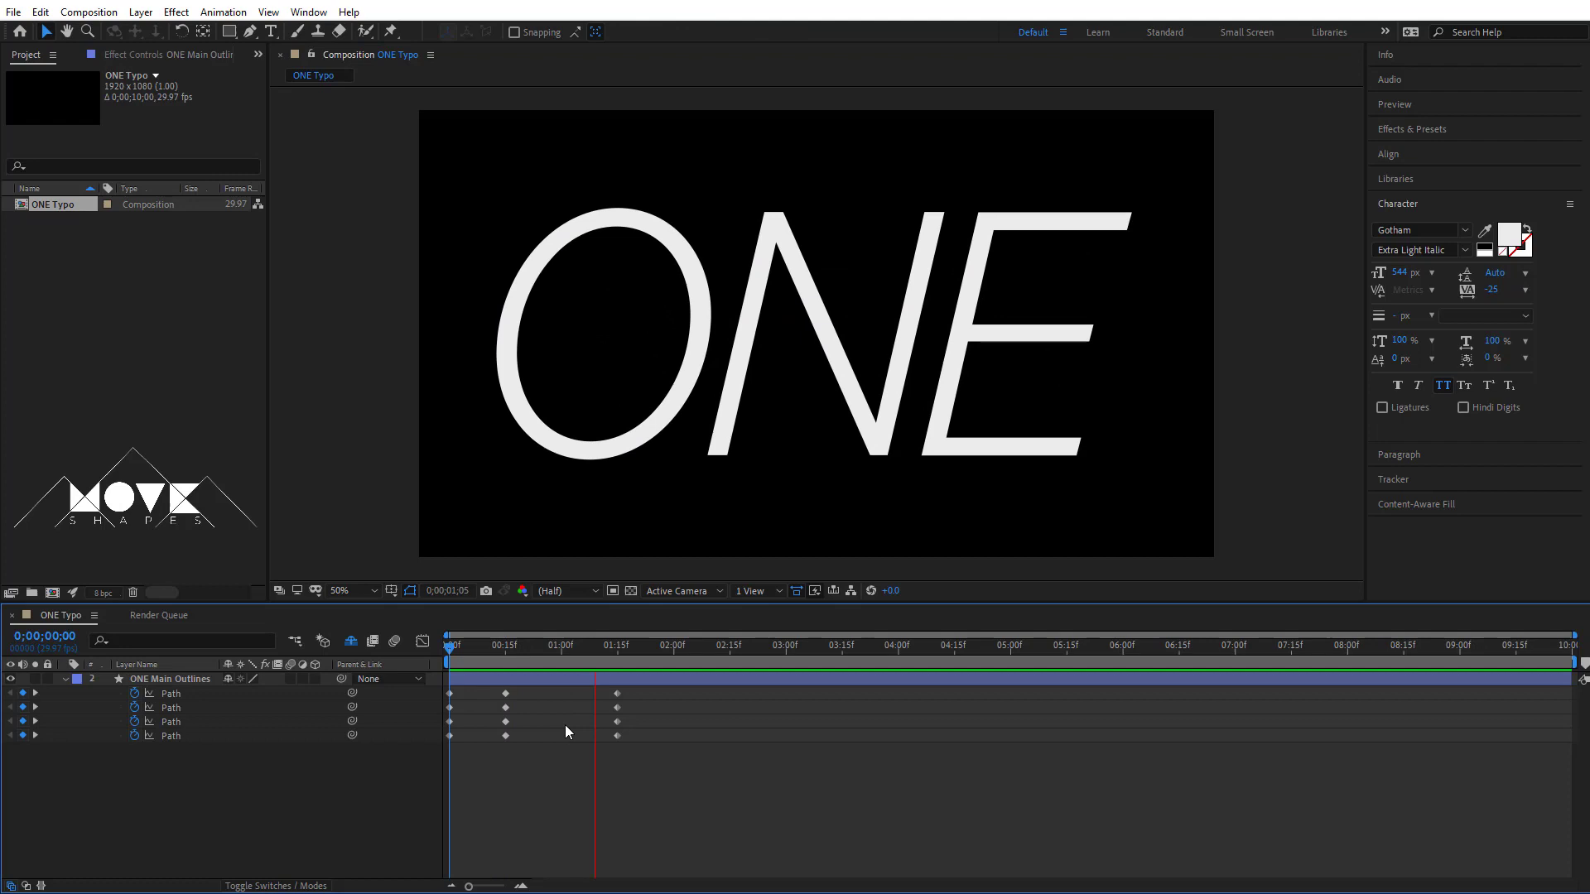
Add Path keyframes holding the thin letter shapes on all four paths at 0;00;02;00.
left_click_drag(482, 648, 672, 662)
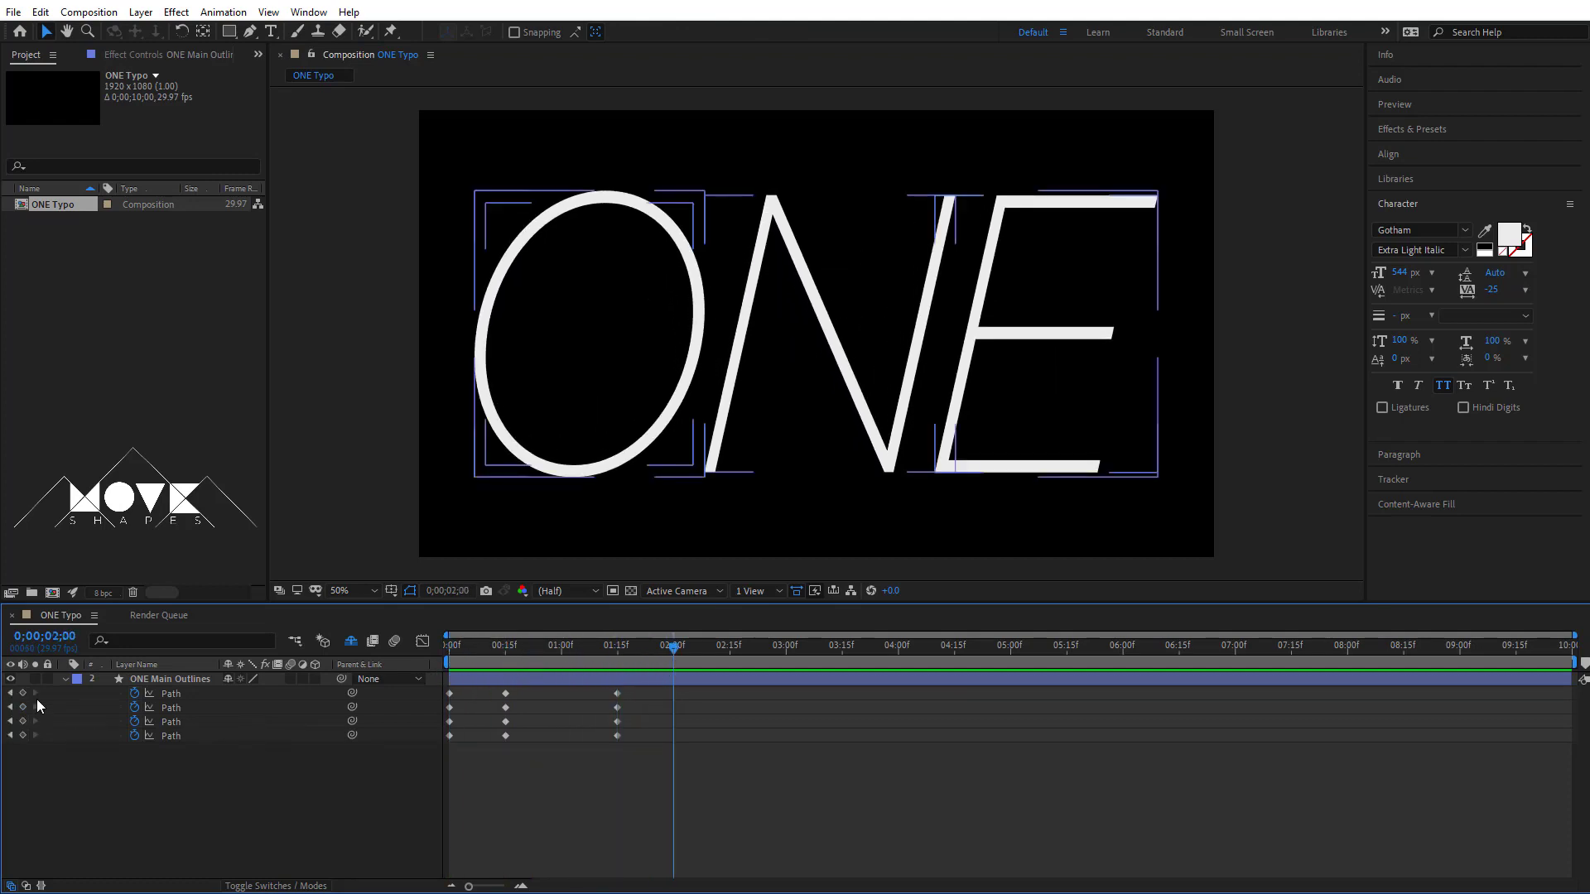
left_click_drag(23, 693, 32, 755)
left_click(32, 756)
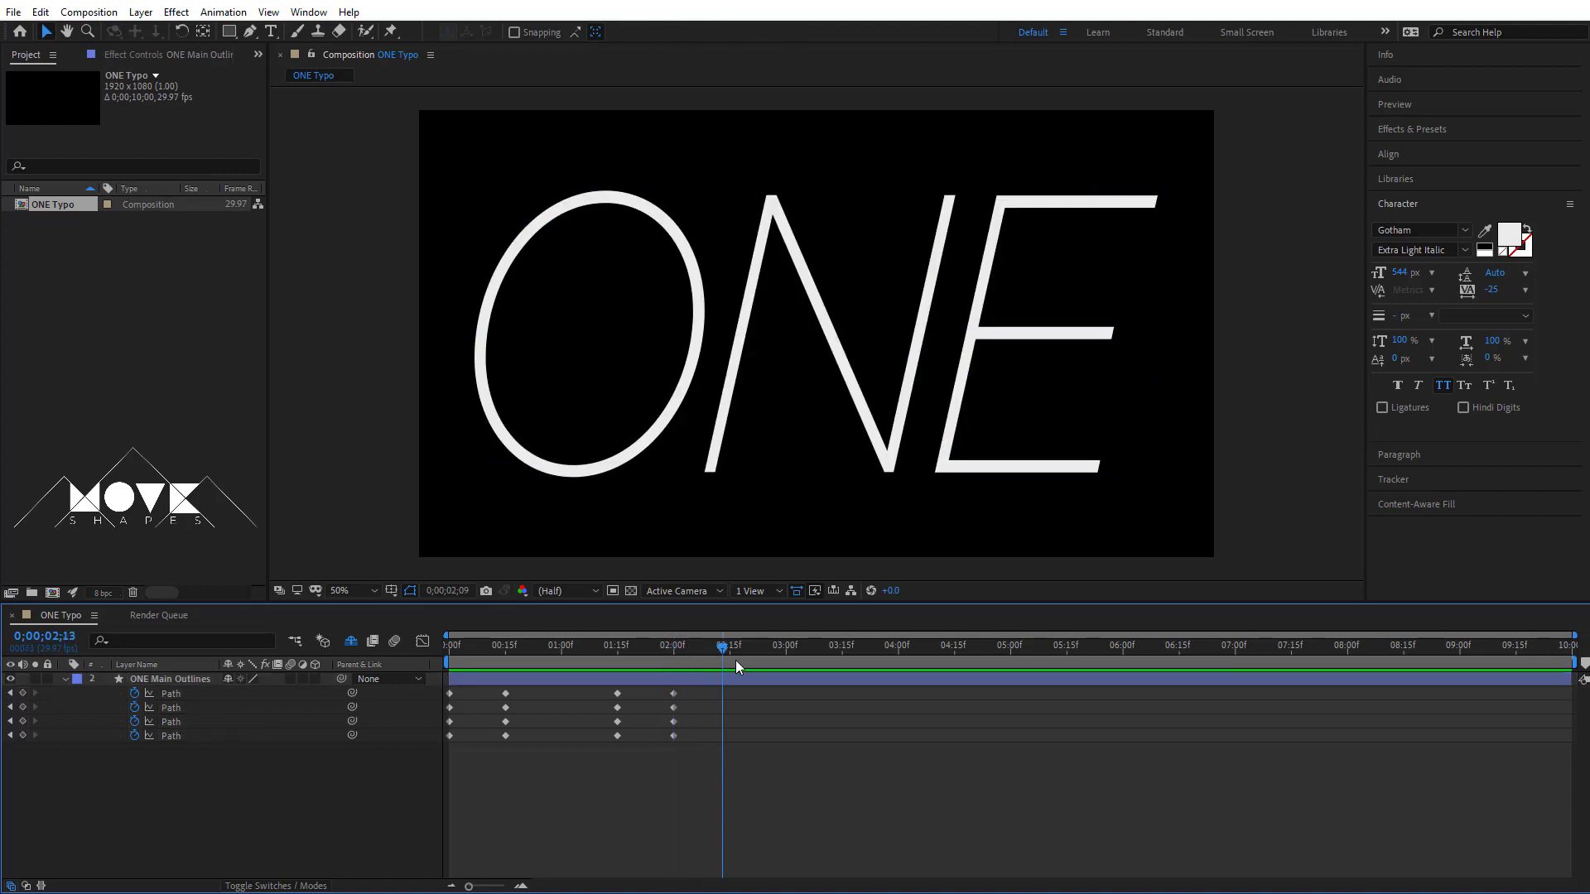
Copy the four Path keyframes at 0;00;00;15 and paste them at 0;00;03;00.
left_click_drag(737, 666, 785, 662)
left_click_drag(524, 687, 497, 751)
left_click(40, 12)
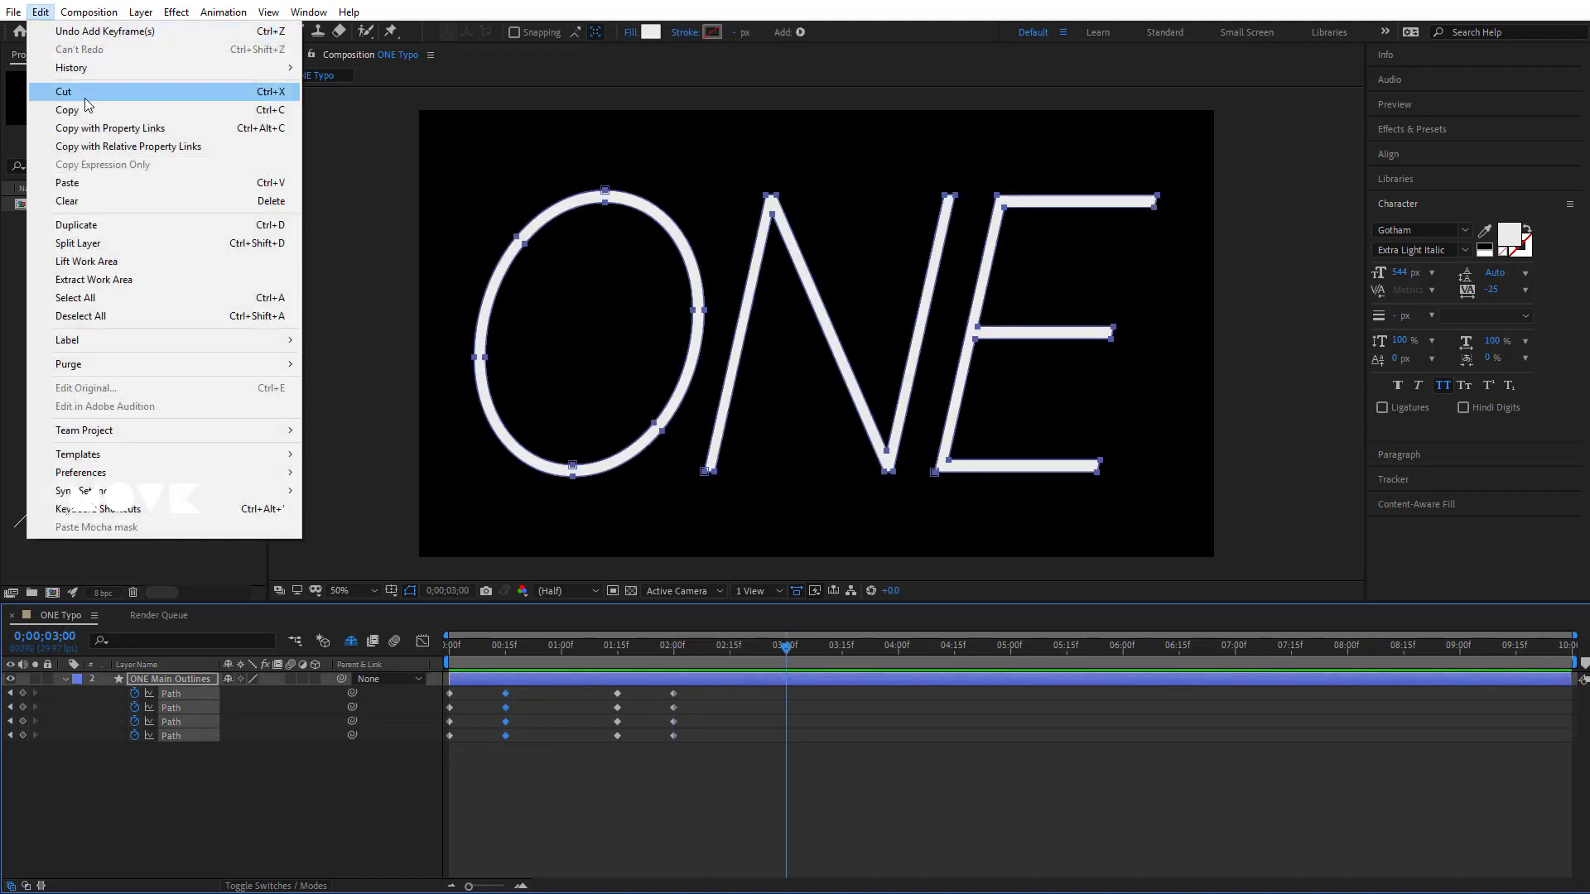
left_click(67, 110)
left_click(40, 12)
left_click(67, 182)
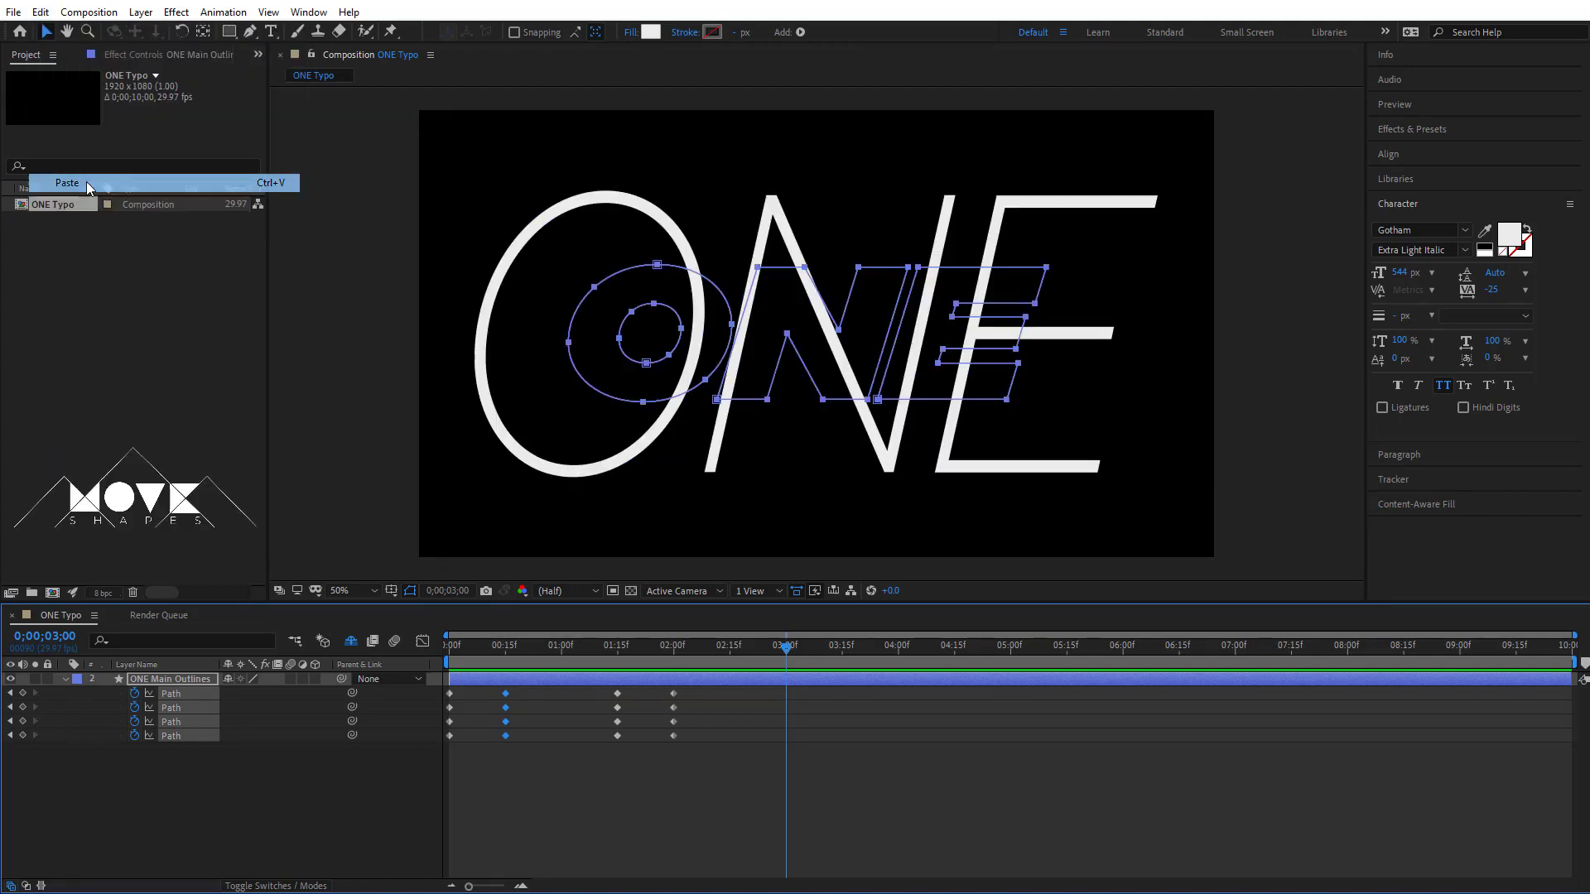
left_click(800, 747)
Copy the four Path keyframes at 0;00;00;00 to 0;00;03;15 and preview the animation from the start.
left_click_drag(772, 663, 842, 671)
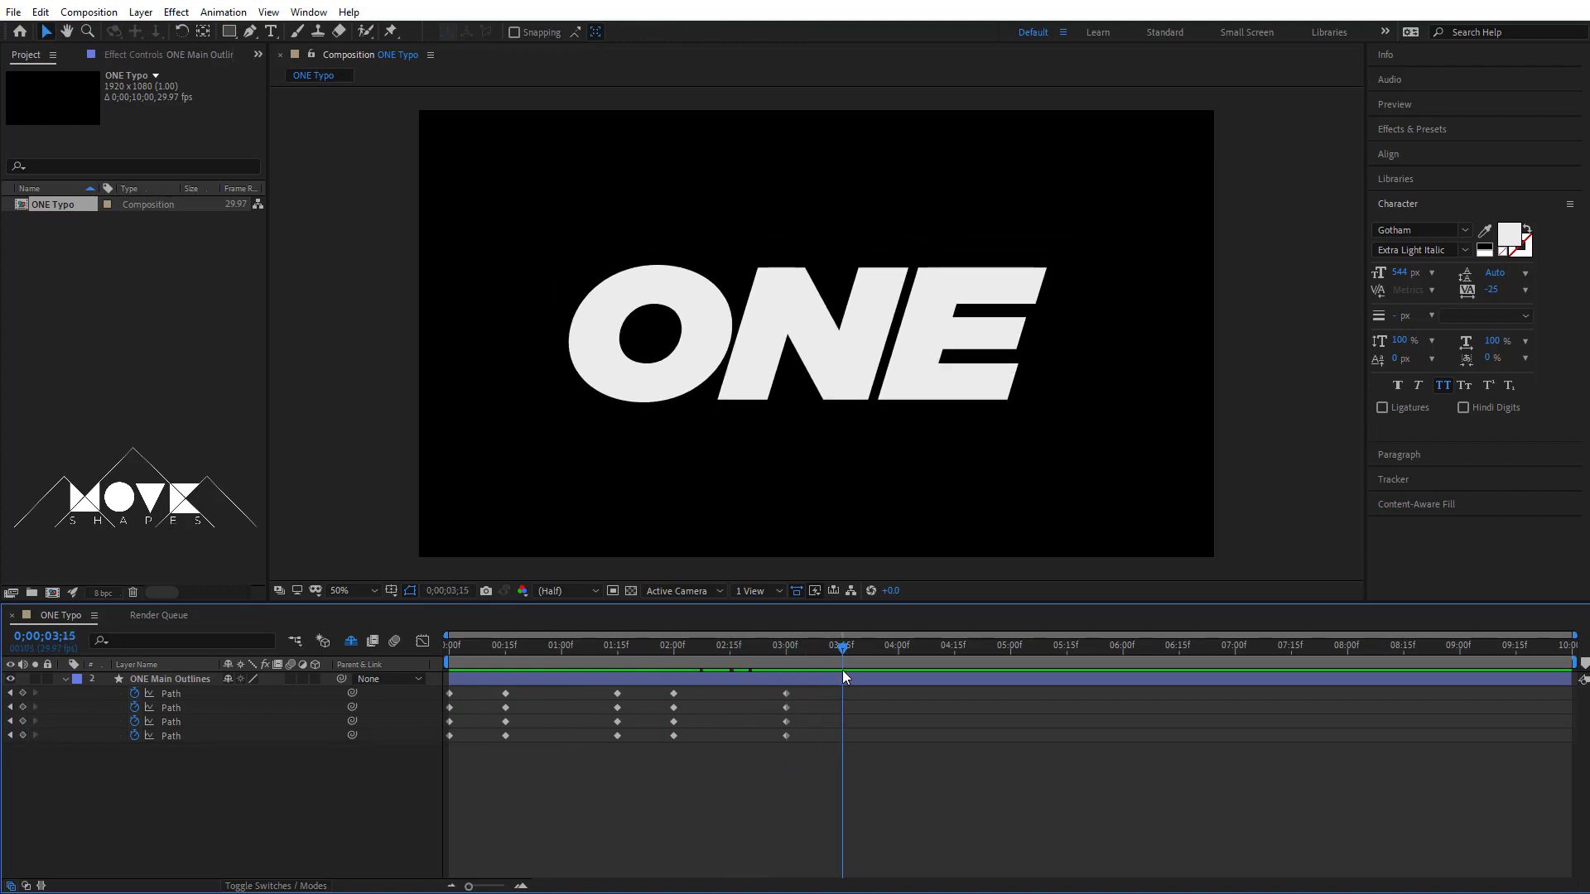
left_click_drag(465, 693, 448, 749)
key("ctrl+c")
key("ctrl+v")
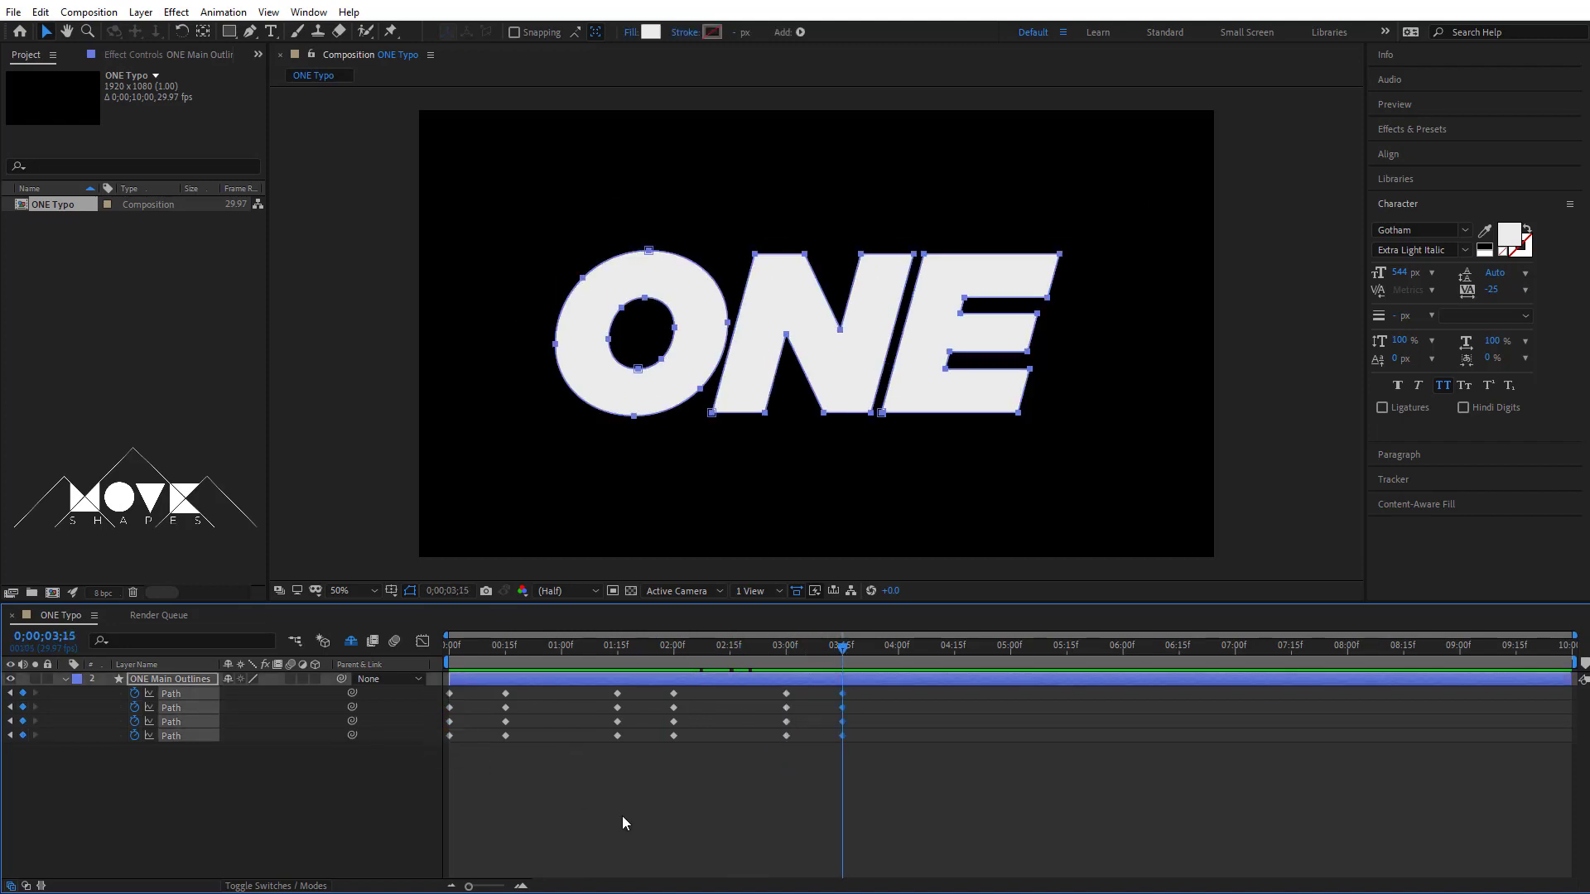
left_click(623, 817)
left_click_drag(841, 652, 434, 695)
key("space")
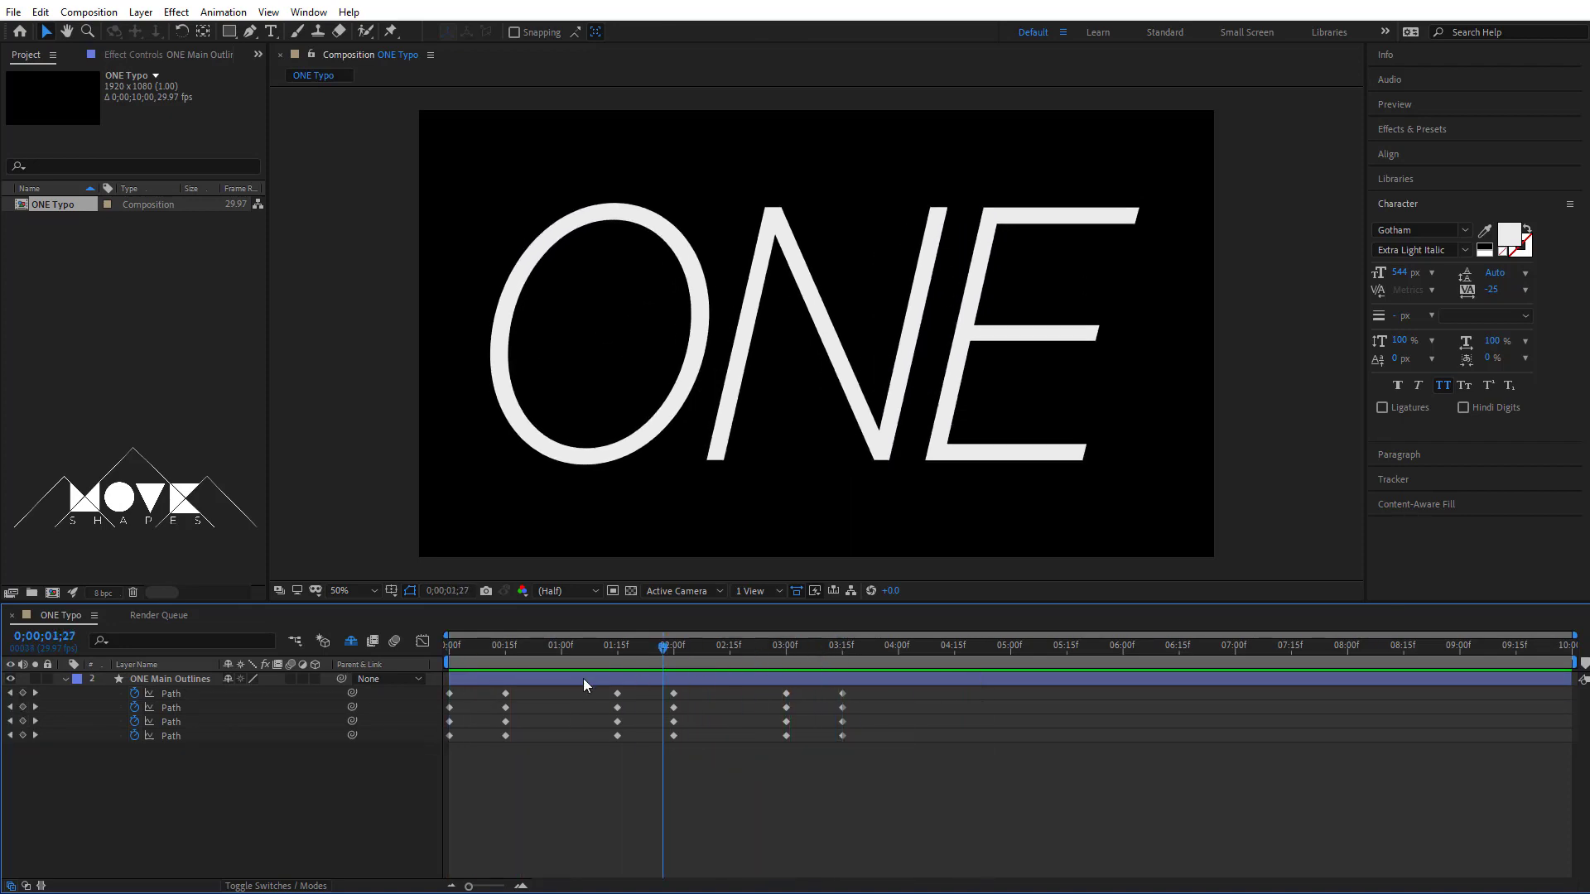
Apply Easy Ease to all Path keyframes of ONE Main Outlines.
left_click_drag(871, 766, 444, 692)
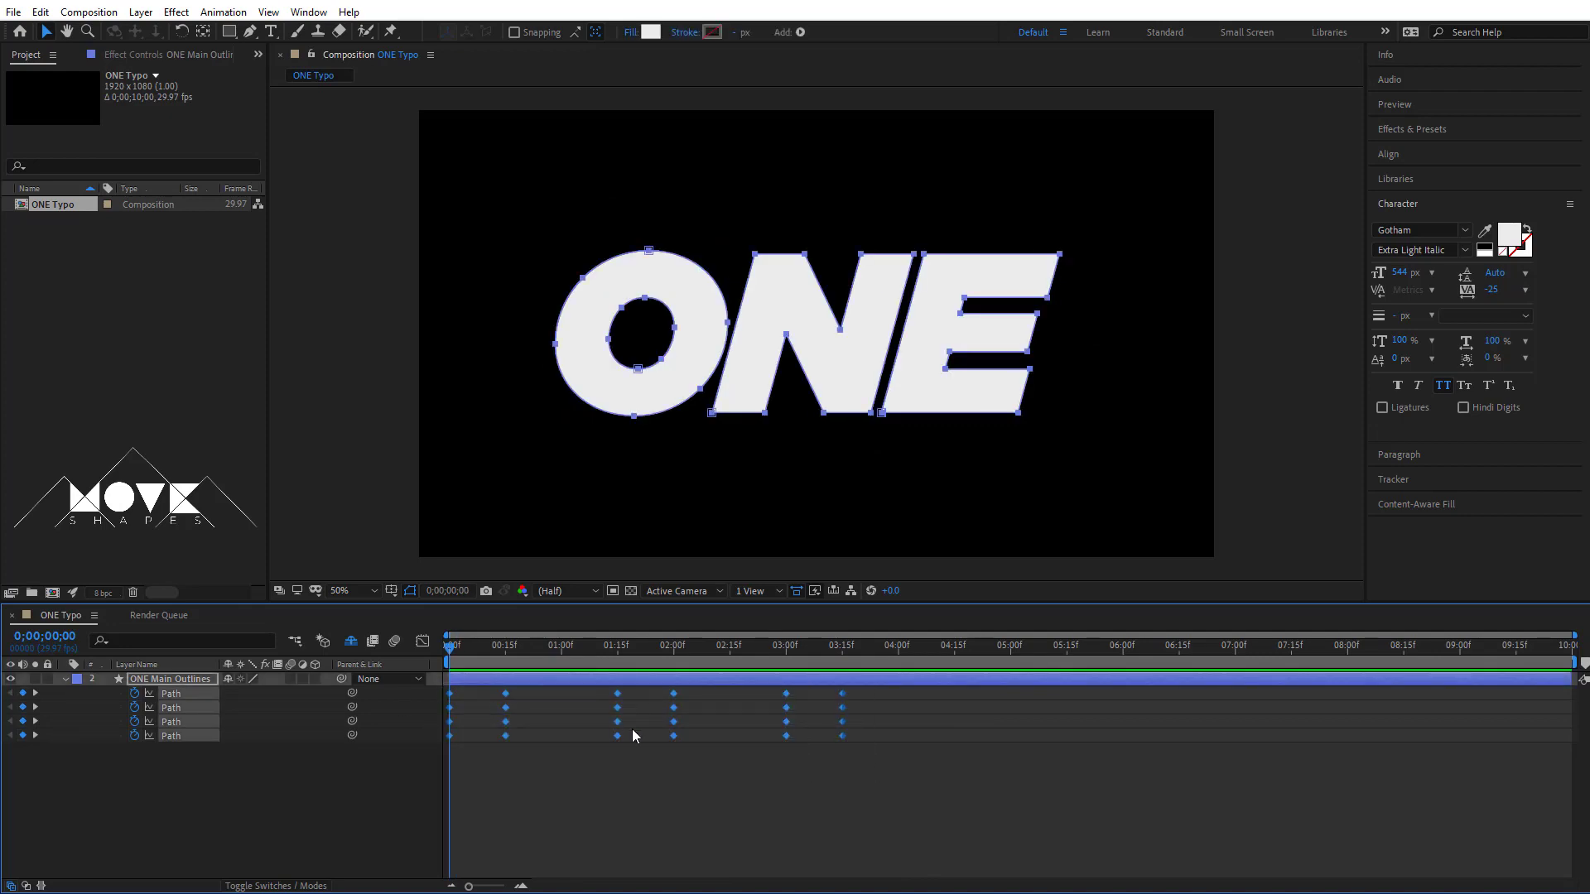
right_click(673, 735)
mouse_move(763, 721)
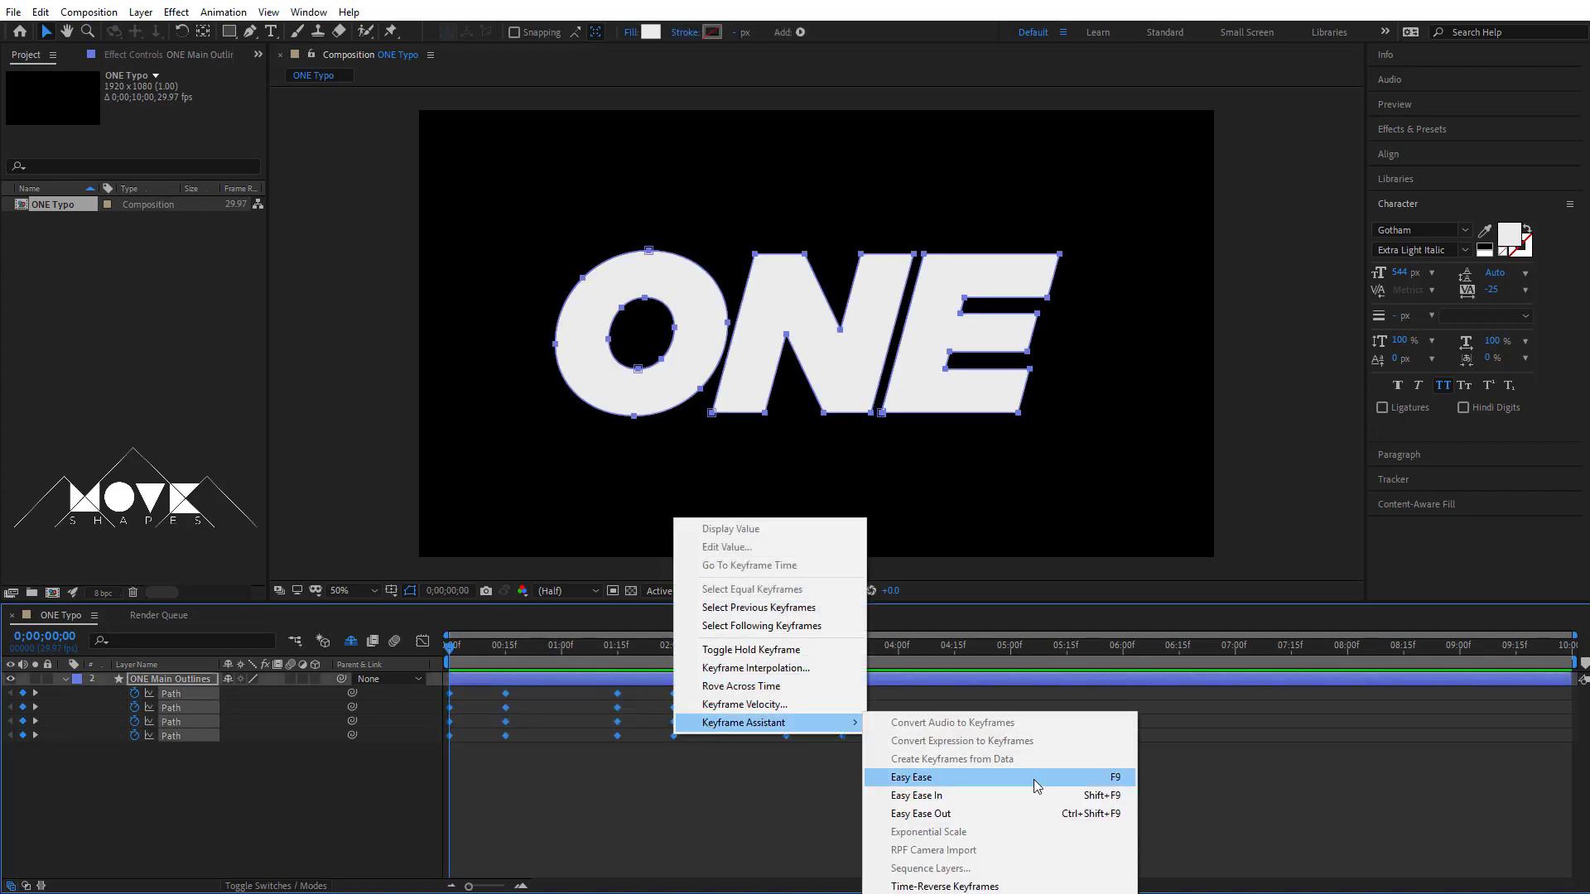
left_click(905, 773)
Lengthen the incoming and outgoing influence handles of all Path keyframes in the speed graph to sharpen the speed peaks.
left_click(422, 642)
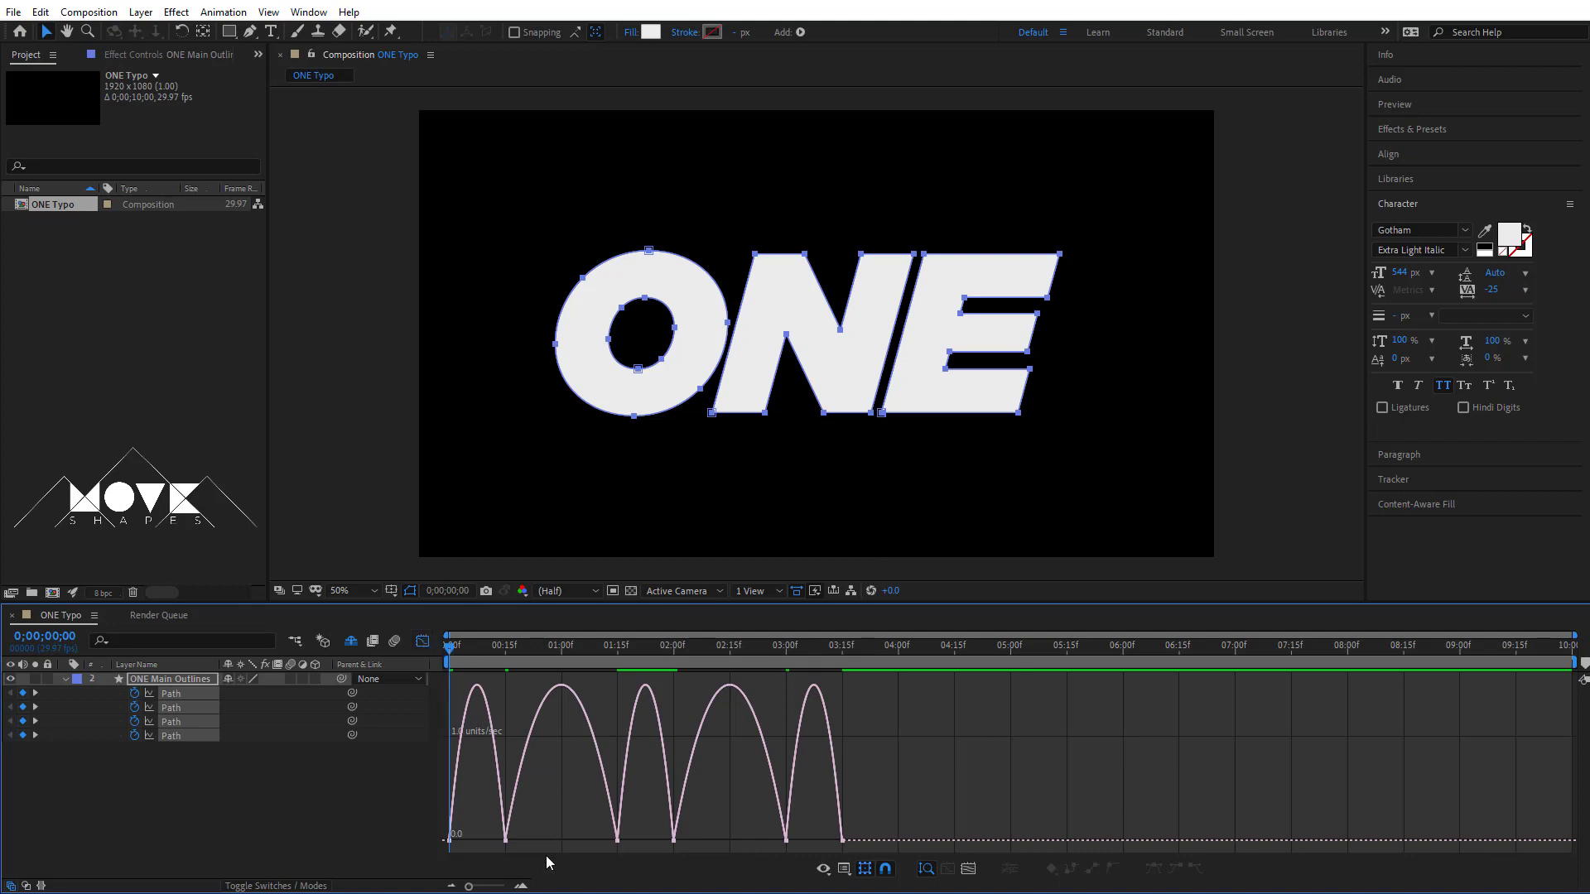
left_click_drag(469, 885, 486, 888)
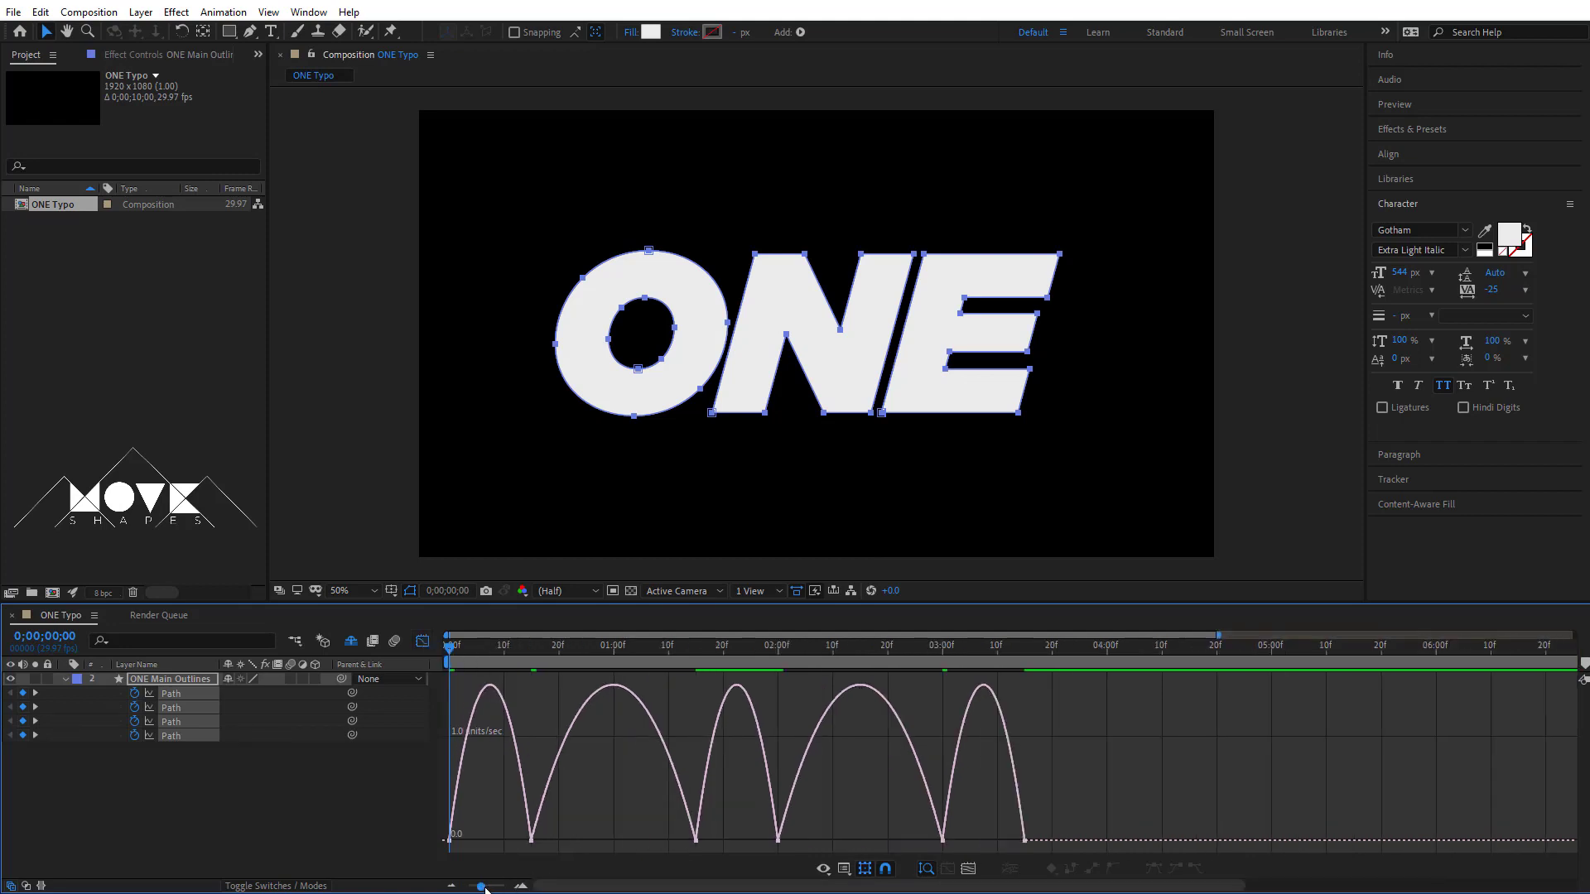
left_click_drag(1085, 816, 435, 862)
left_click_drag(1013, 837, 992, 838)
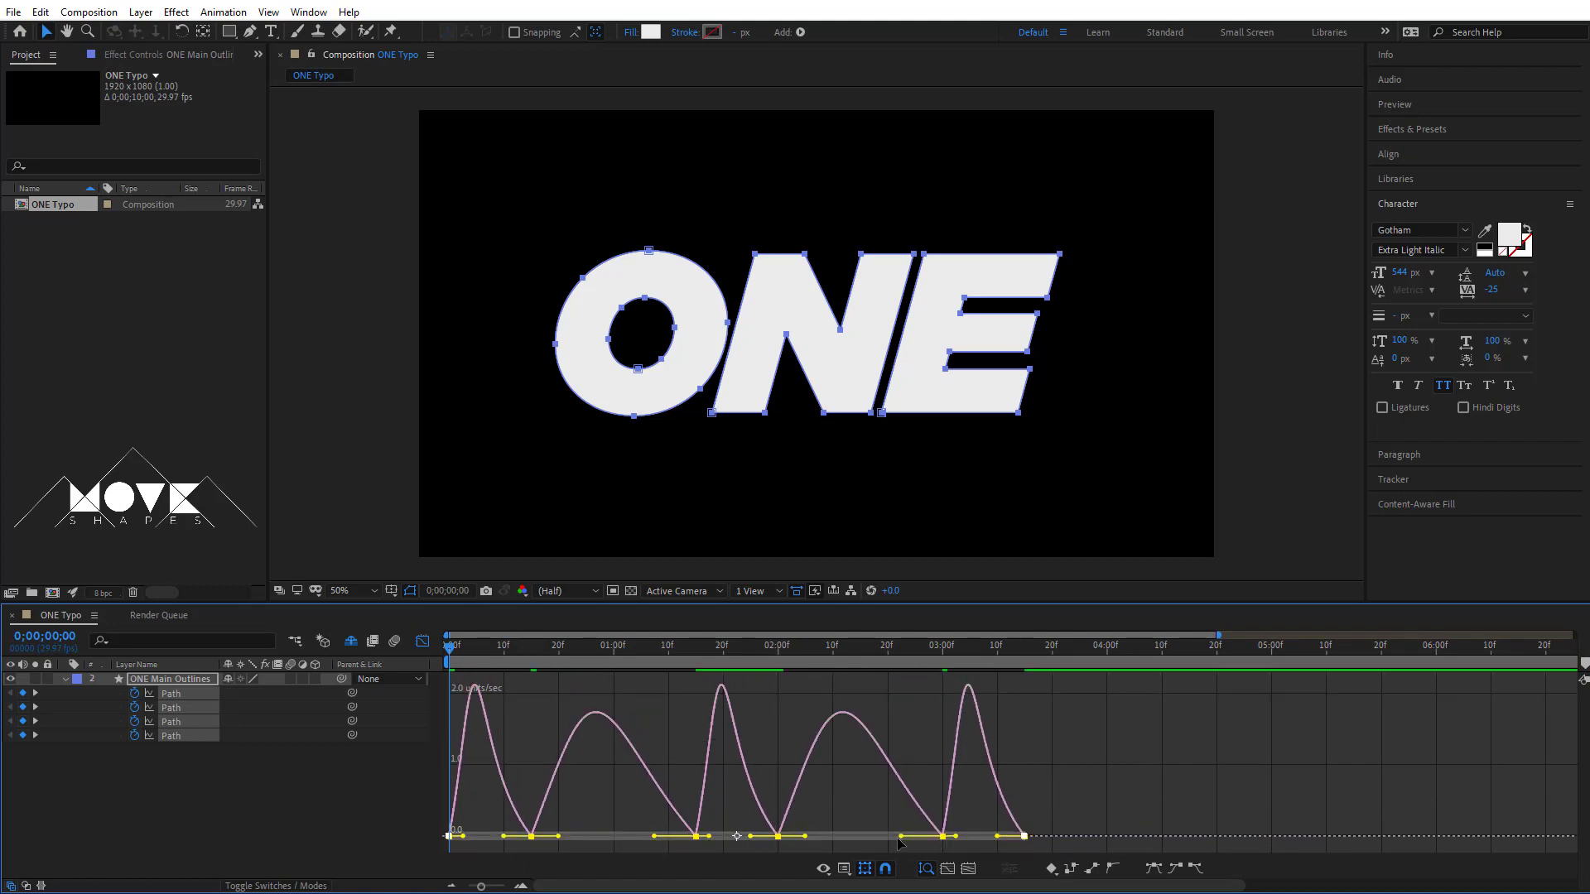
left_click_drag(465, 838, 504, 841)
Shift the speed peak earlier between 0;00;00;15 and 0;00;01;15 and later between 0;00;02;00 and 0;00;03;00, close the graph, and preview the animation.
left_click_drag(628, 808, 613, 837)
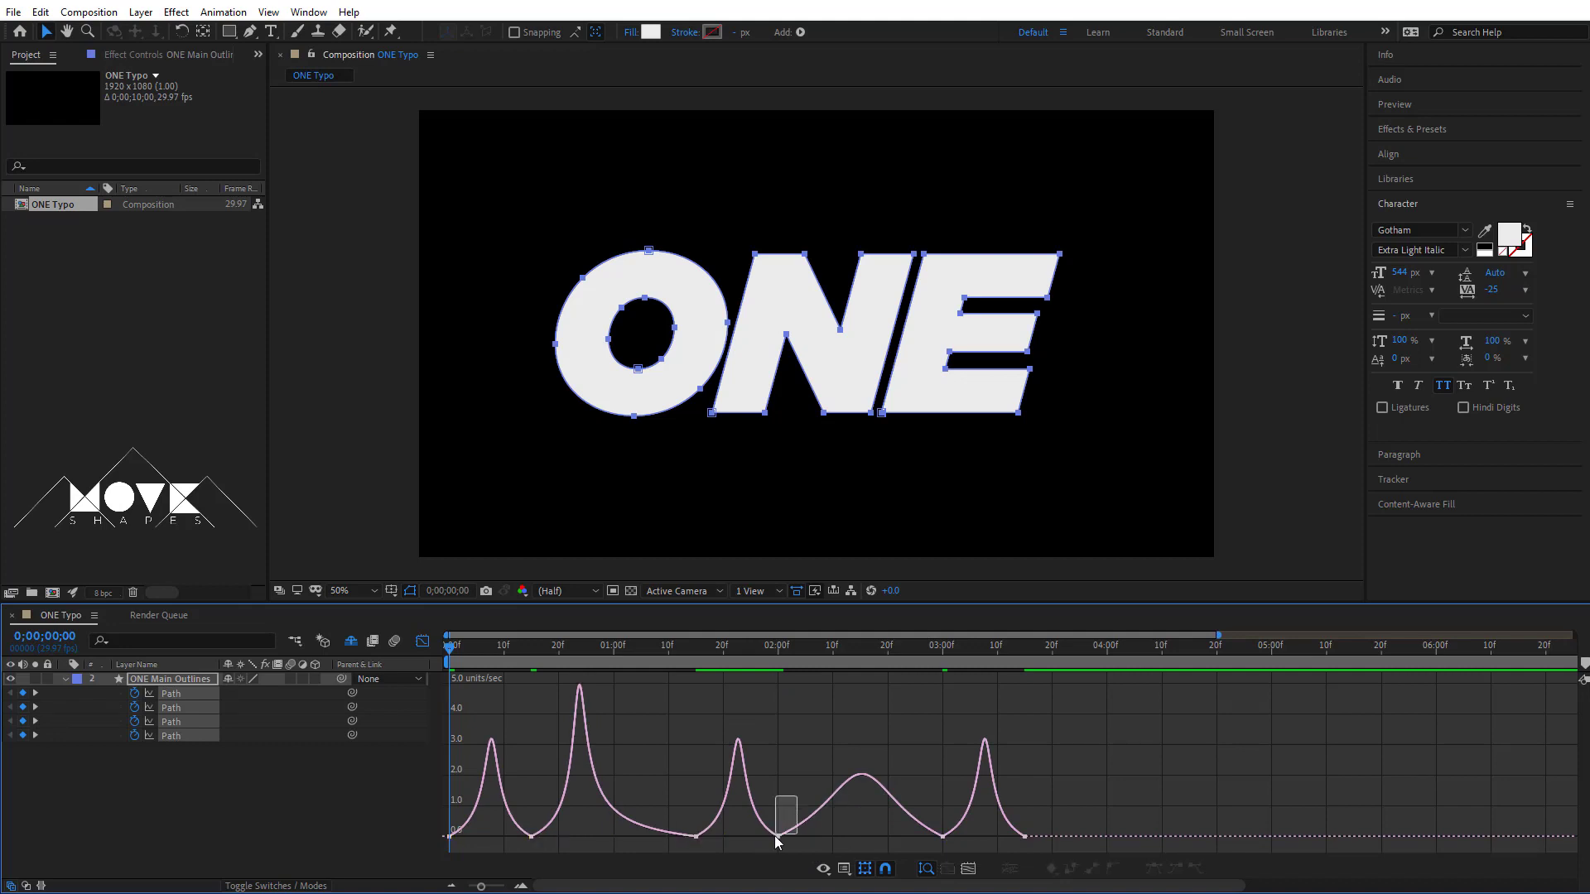
left_click_drag(777, 841, 868, 838)
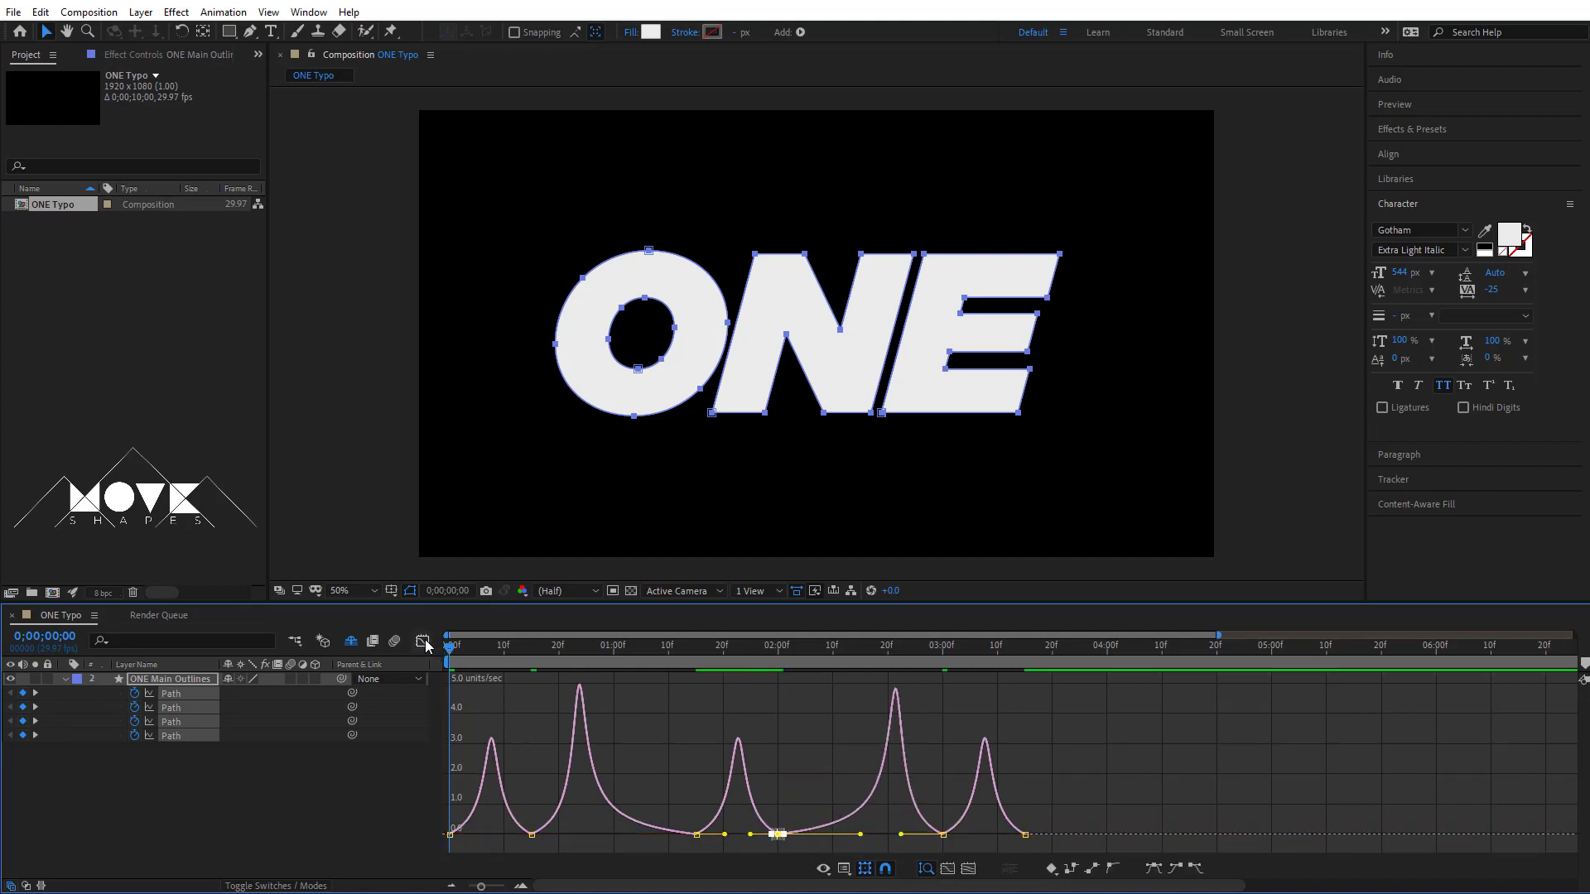
left_click(422, 641)
left_click(699, 811)
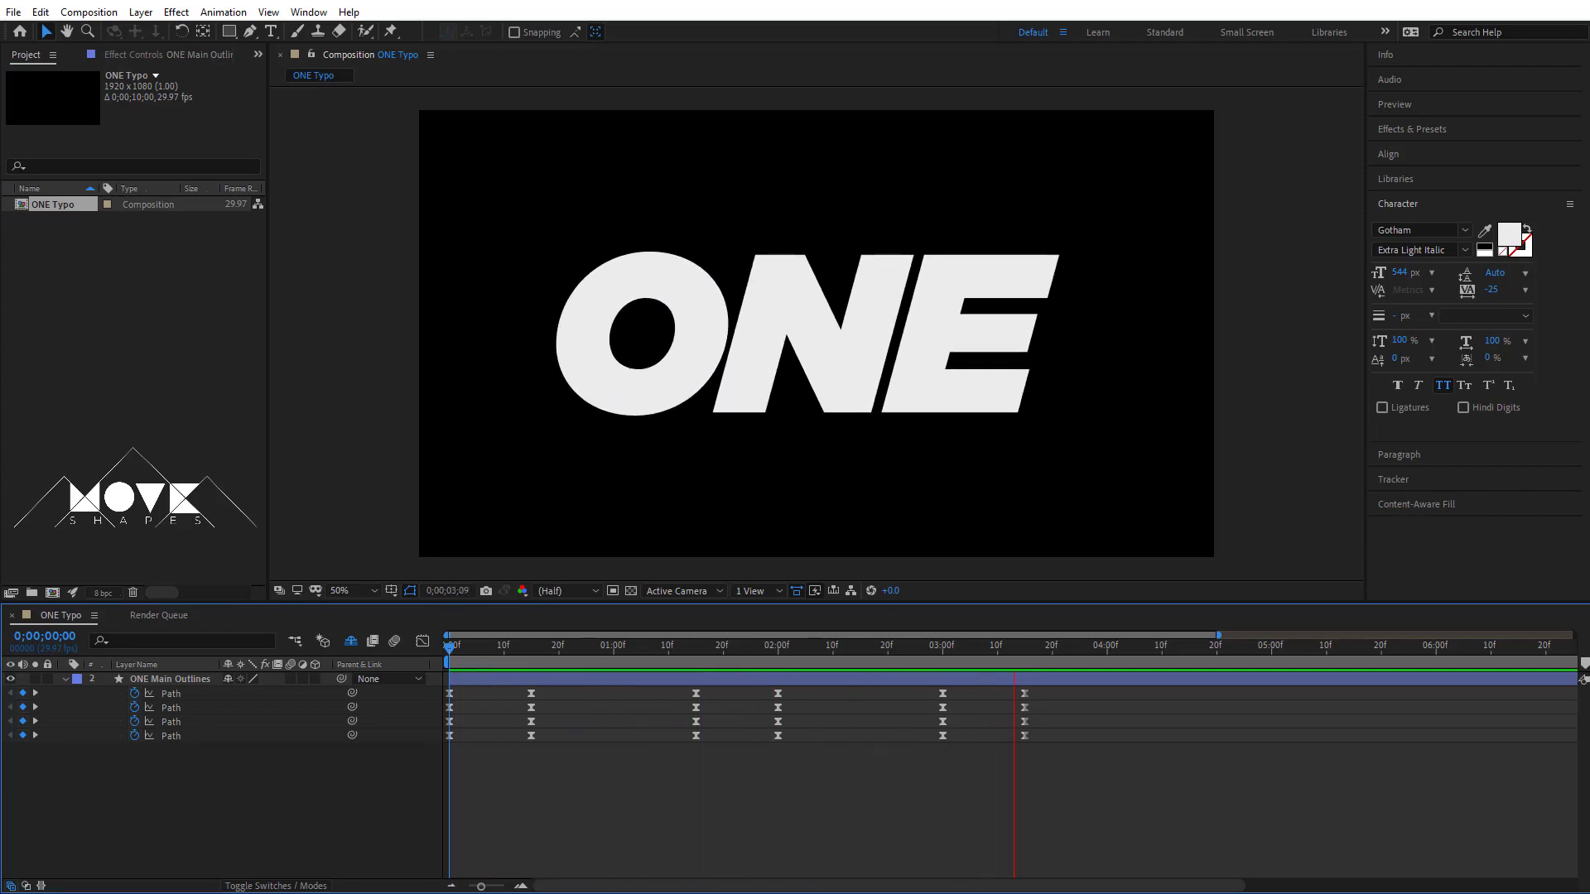
key("space")
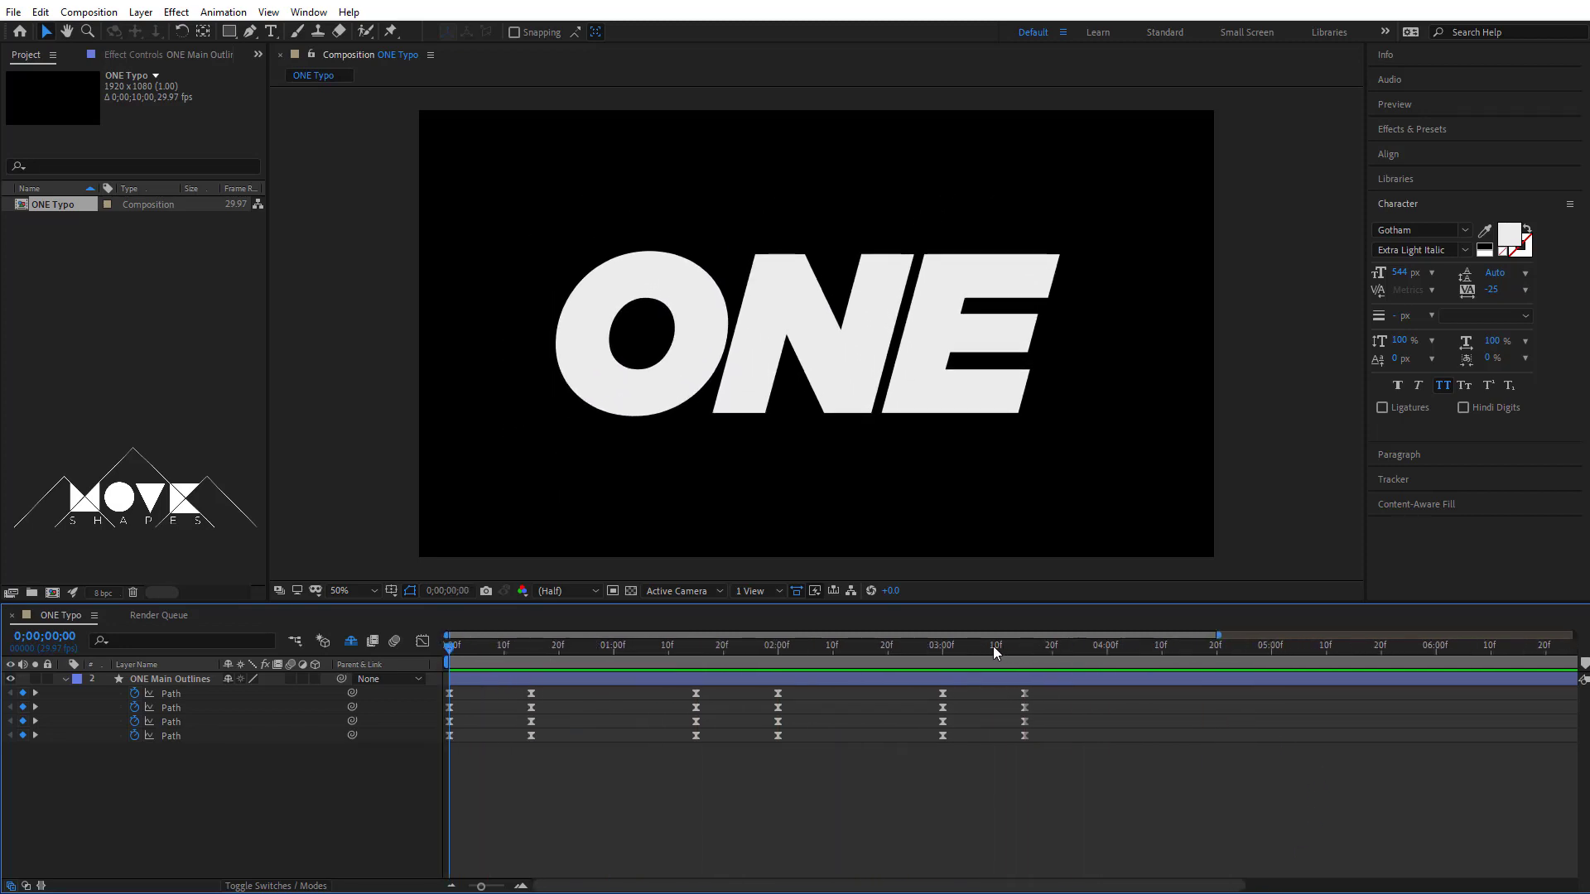
Set the work area to end at about 0;00;04;00 and preview the animation within it.
left_click_drag(1100, 664, 578, 722)
key("n")
key("space")
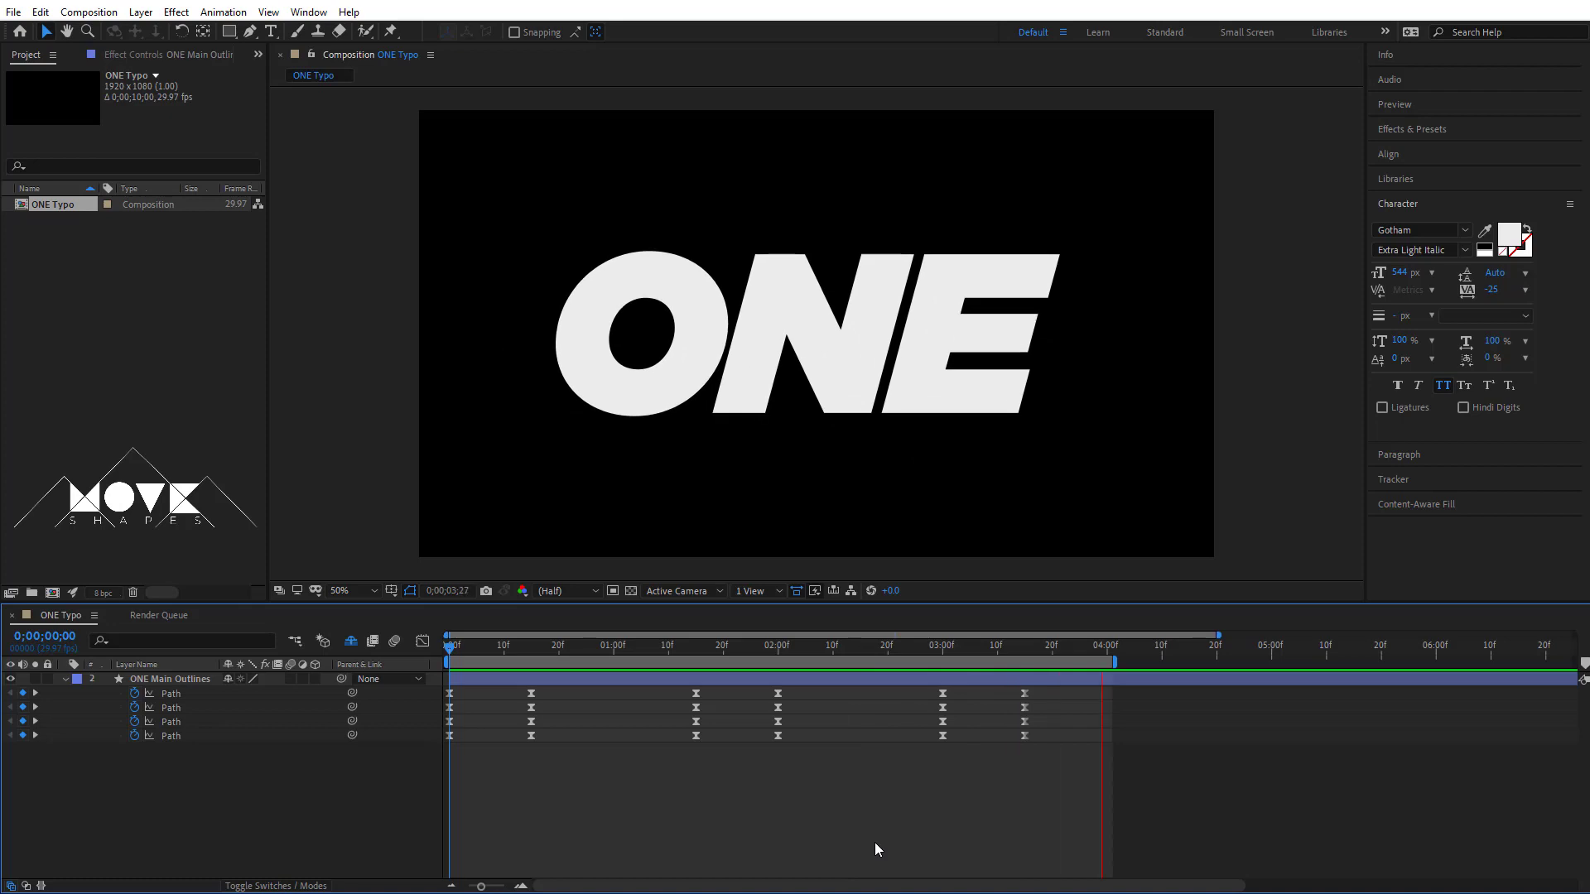
Give the ONE Main Outlines layer a solid black stroke 4 px wide and preview the animation.
key("Home")
left_click(472, 679)
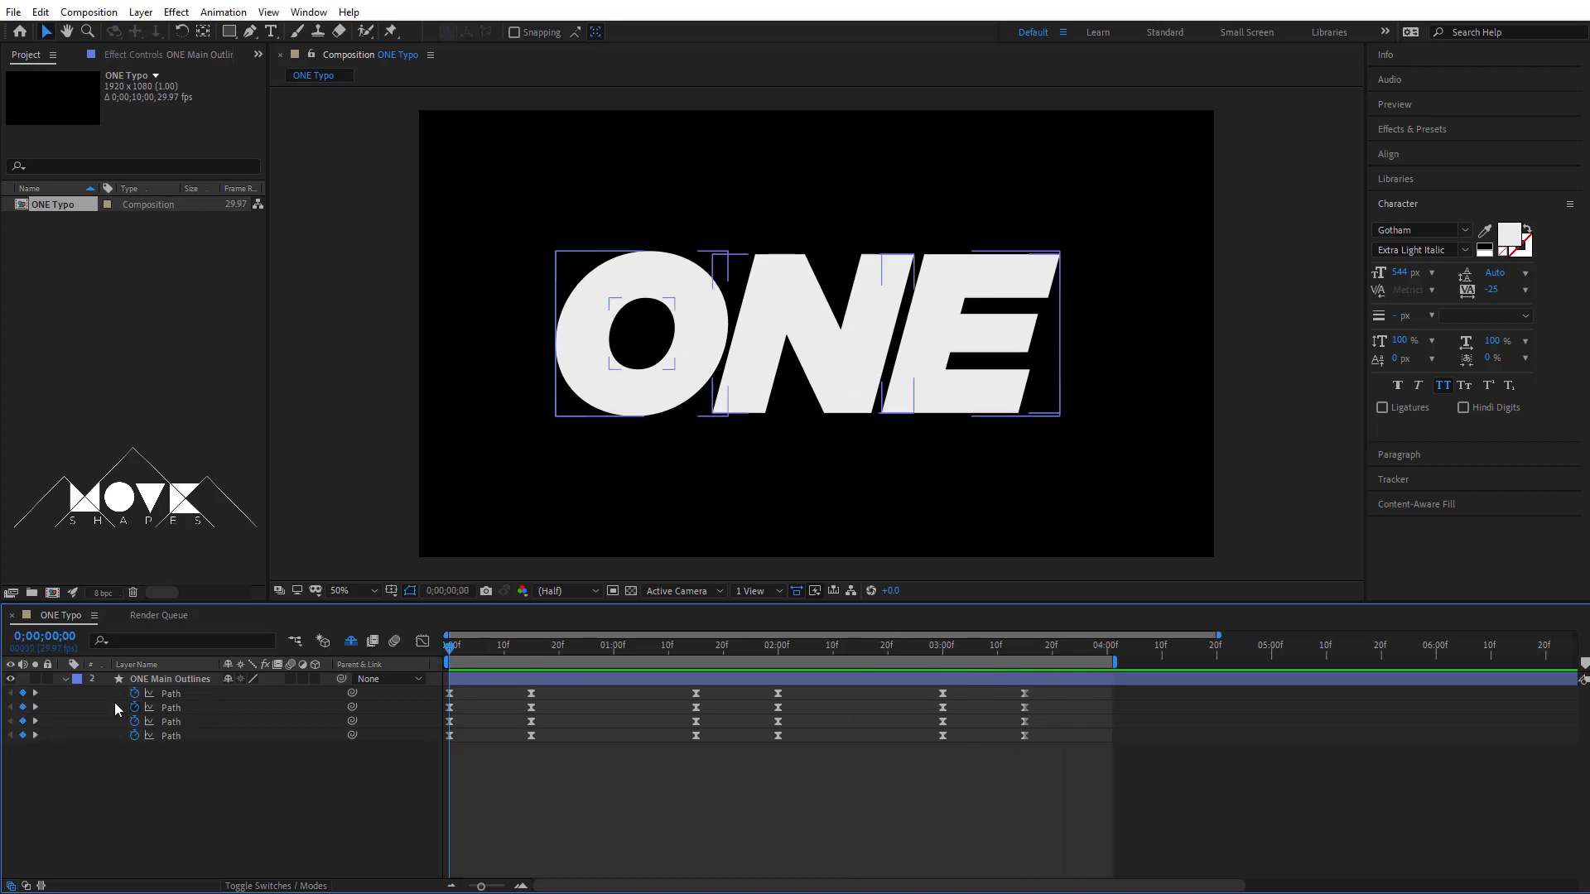
left_click(489, 681)
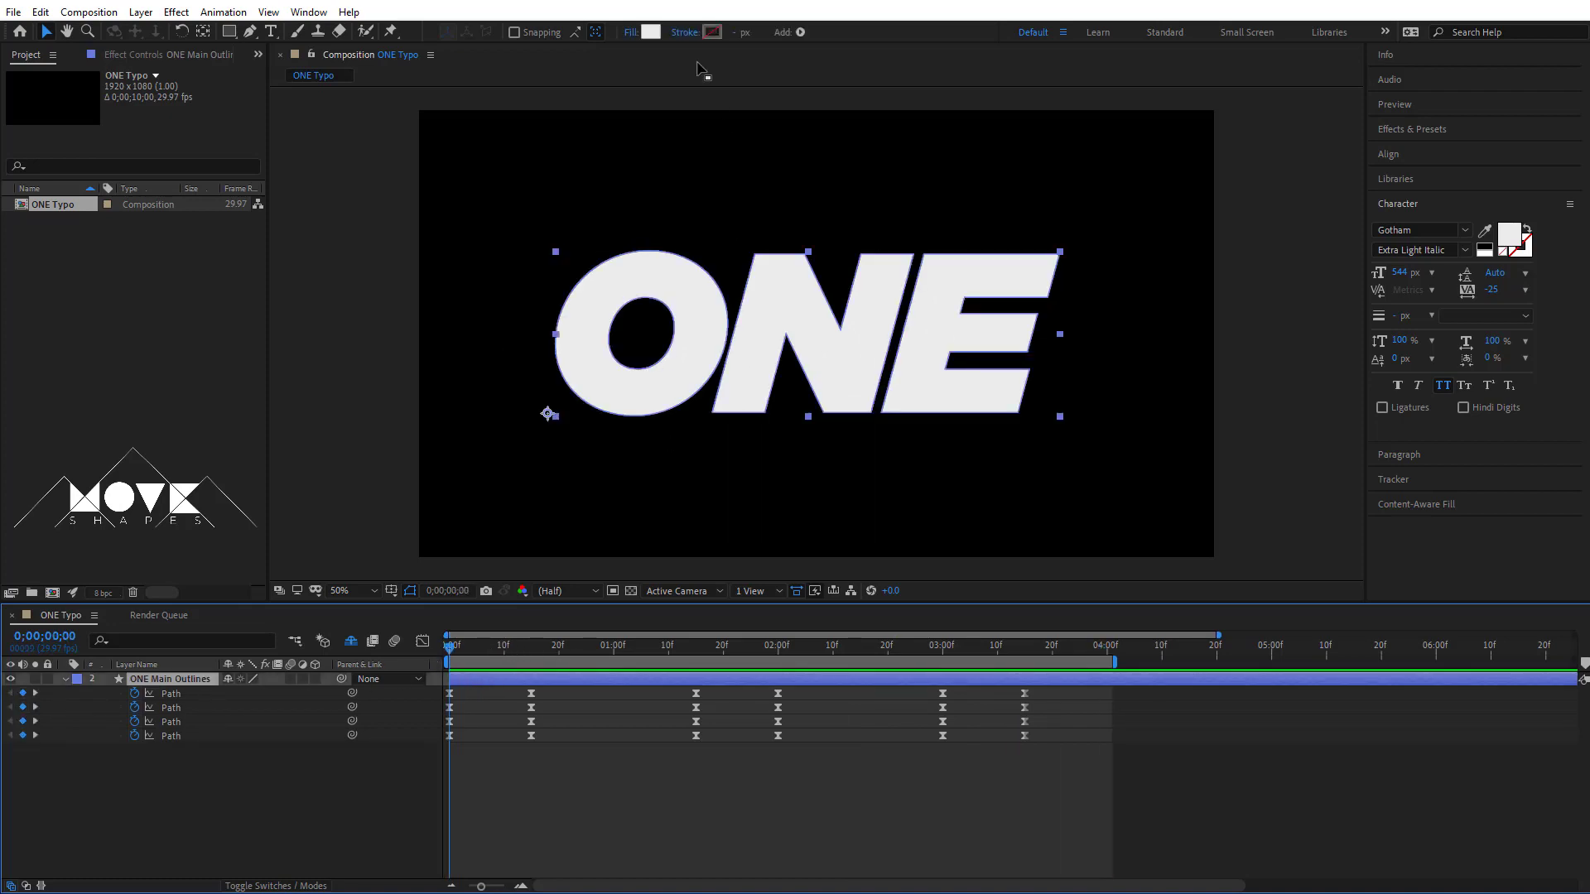
left_click(686, 32)
left_click(730, 398)
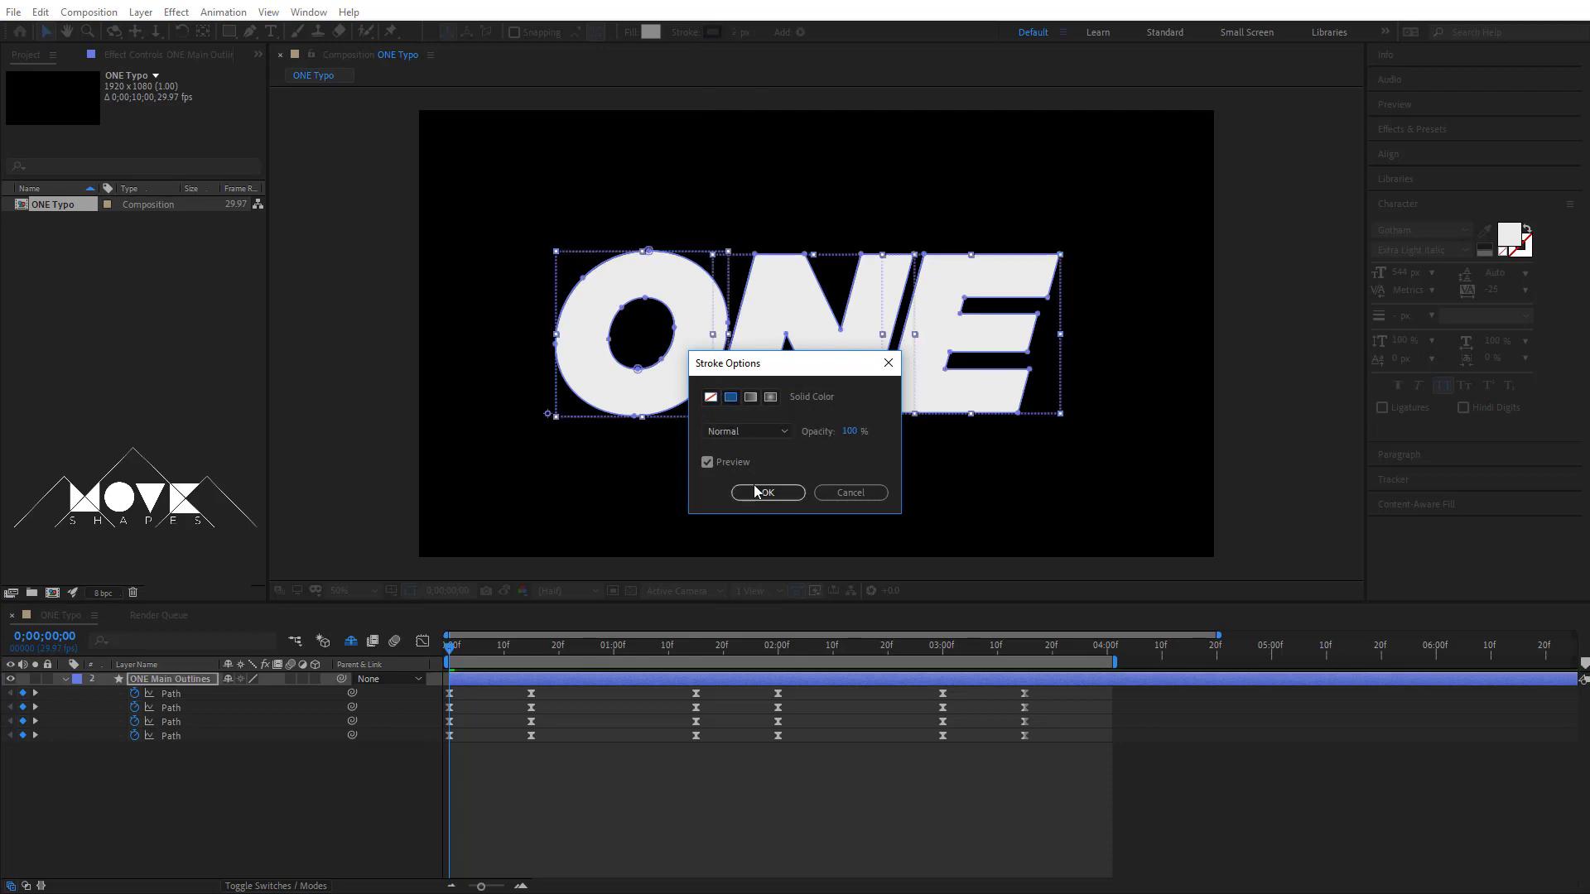
left_click(755, 490)
left_click(735, 32)
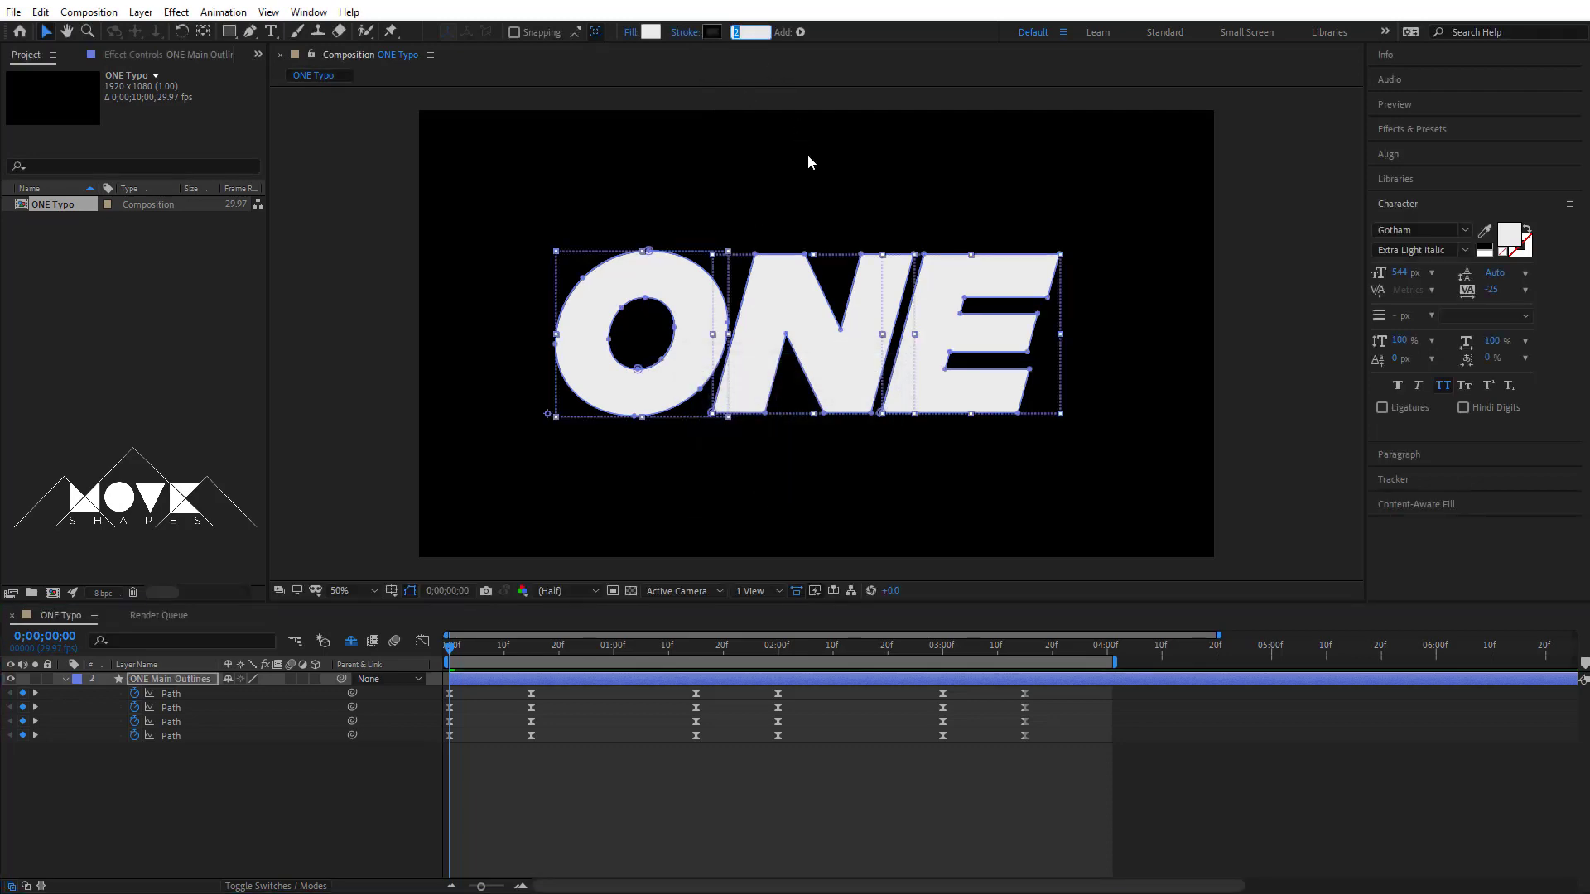
type("4")
key("Return")
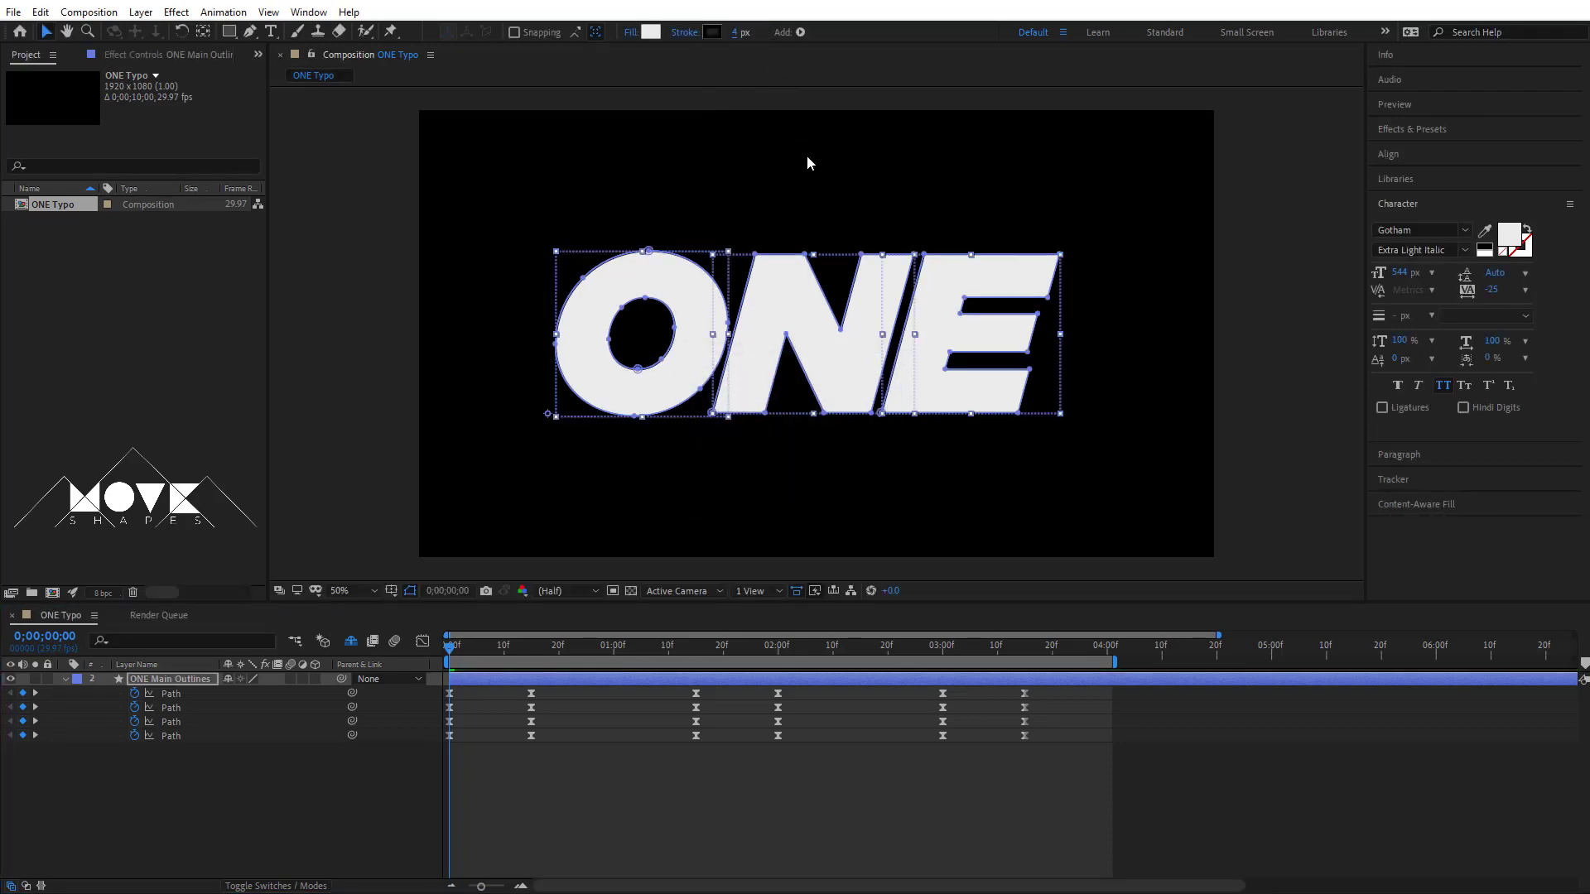
left_click(593, 770)
key("space")
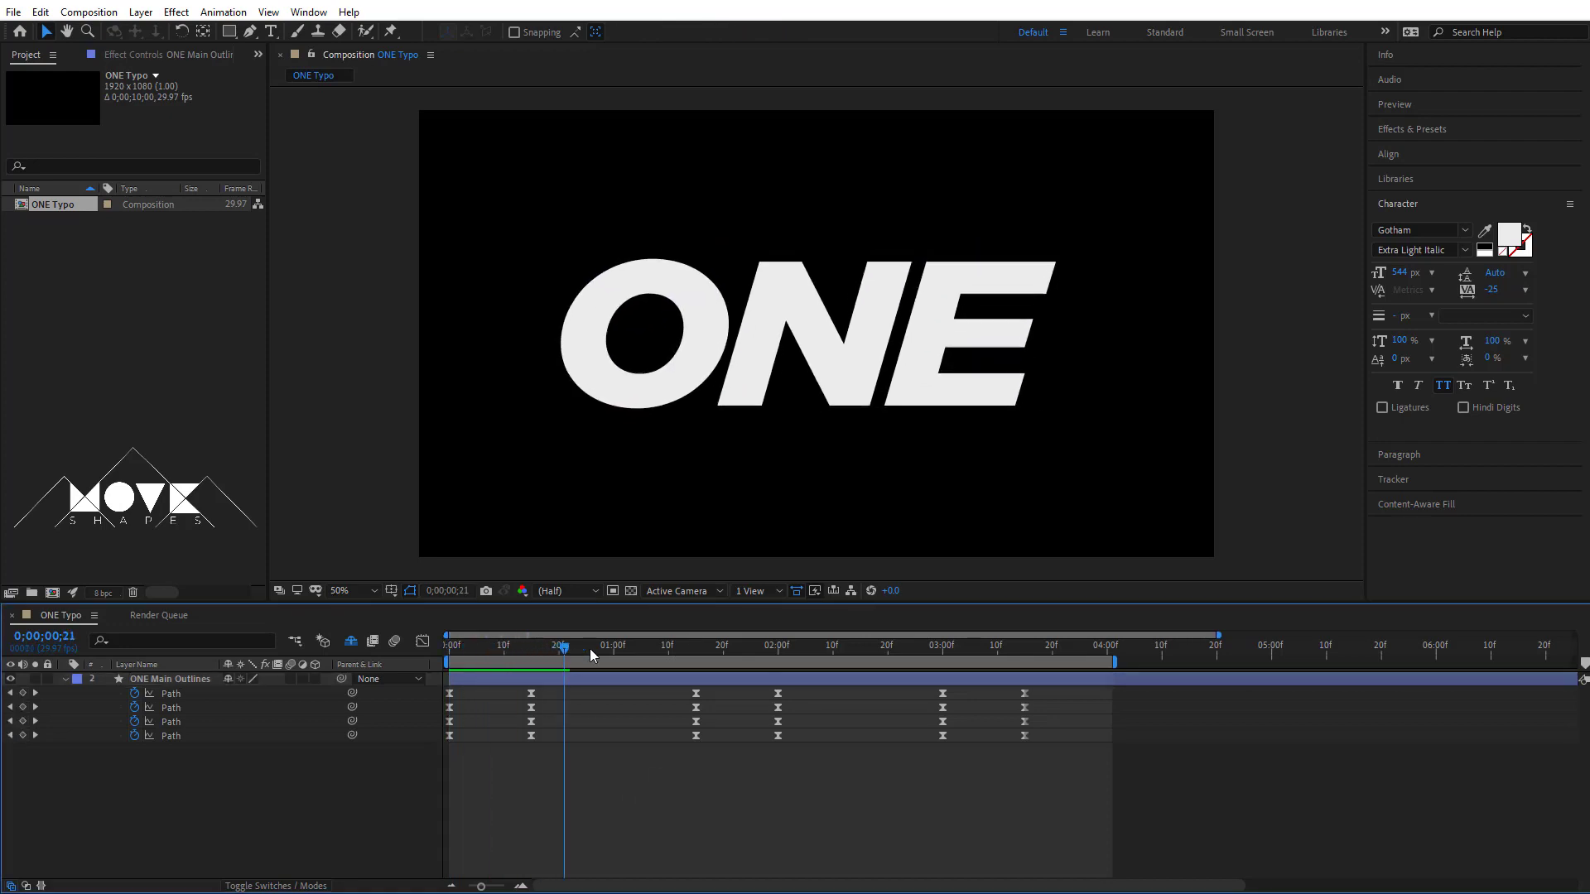
Shift all Path keyframes of the letter N about 2 frames later.
left_click_drag(590, 648, 500, 682)
left_click(501, 682)
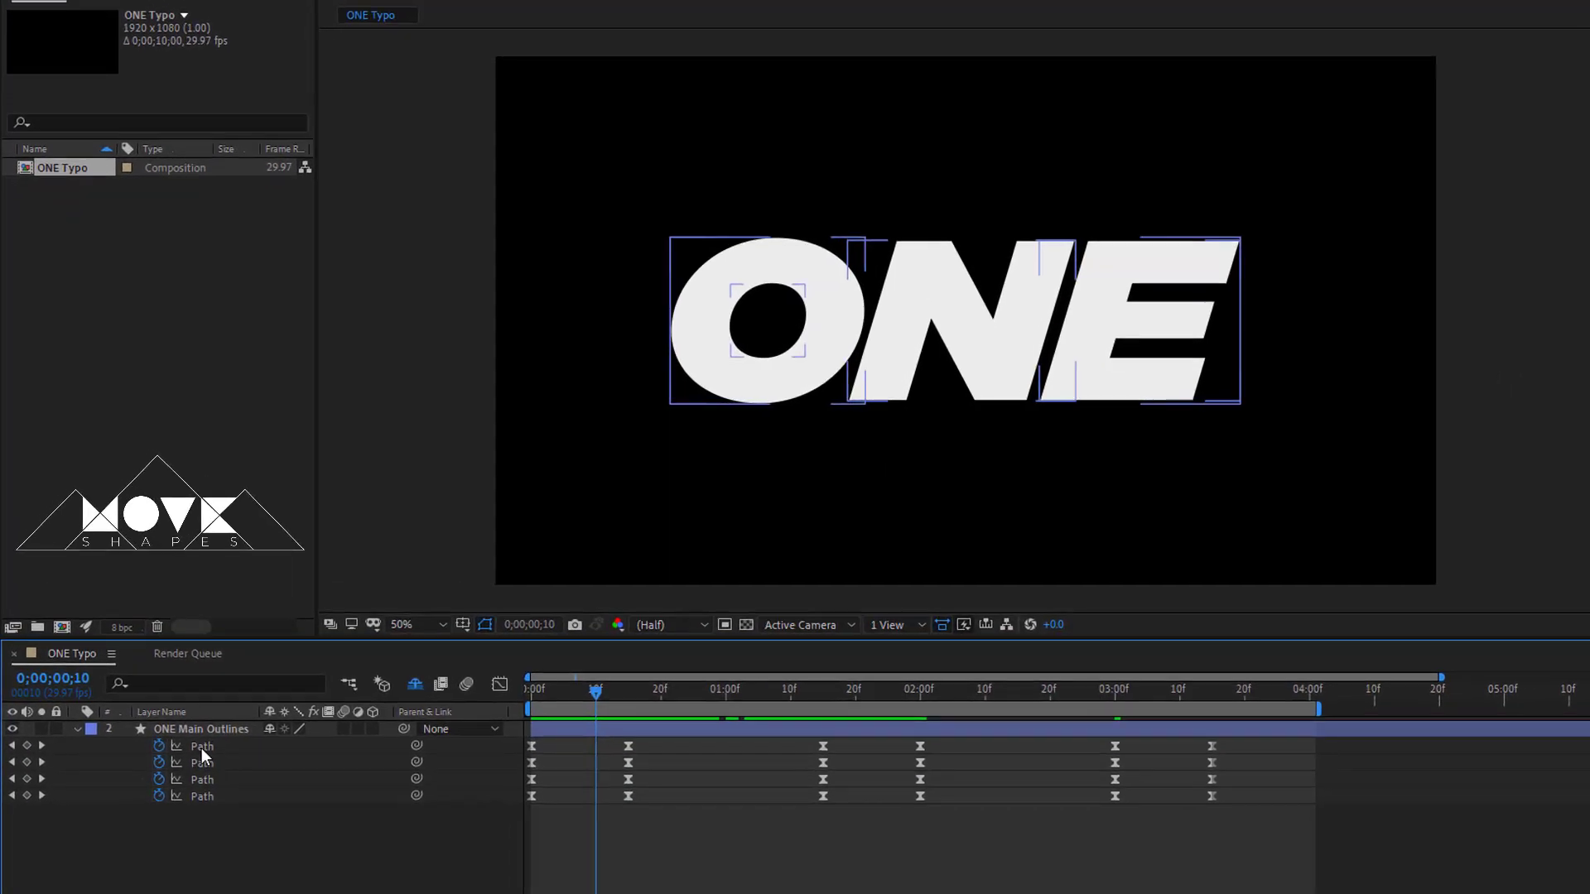
left_click(201, 747)
left_click(202, 763)
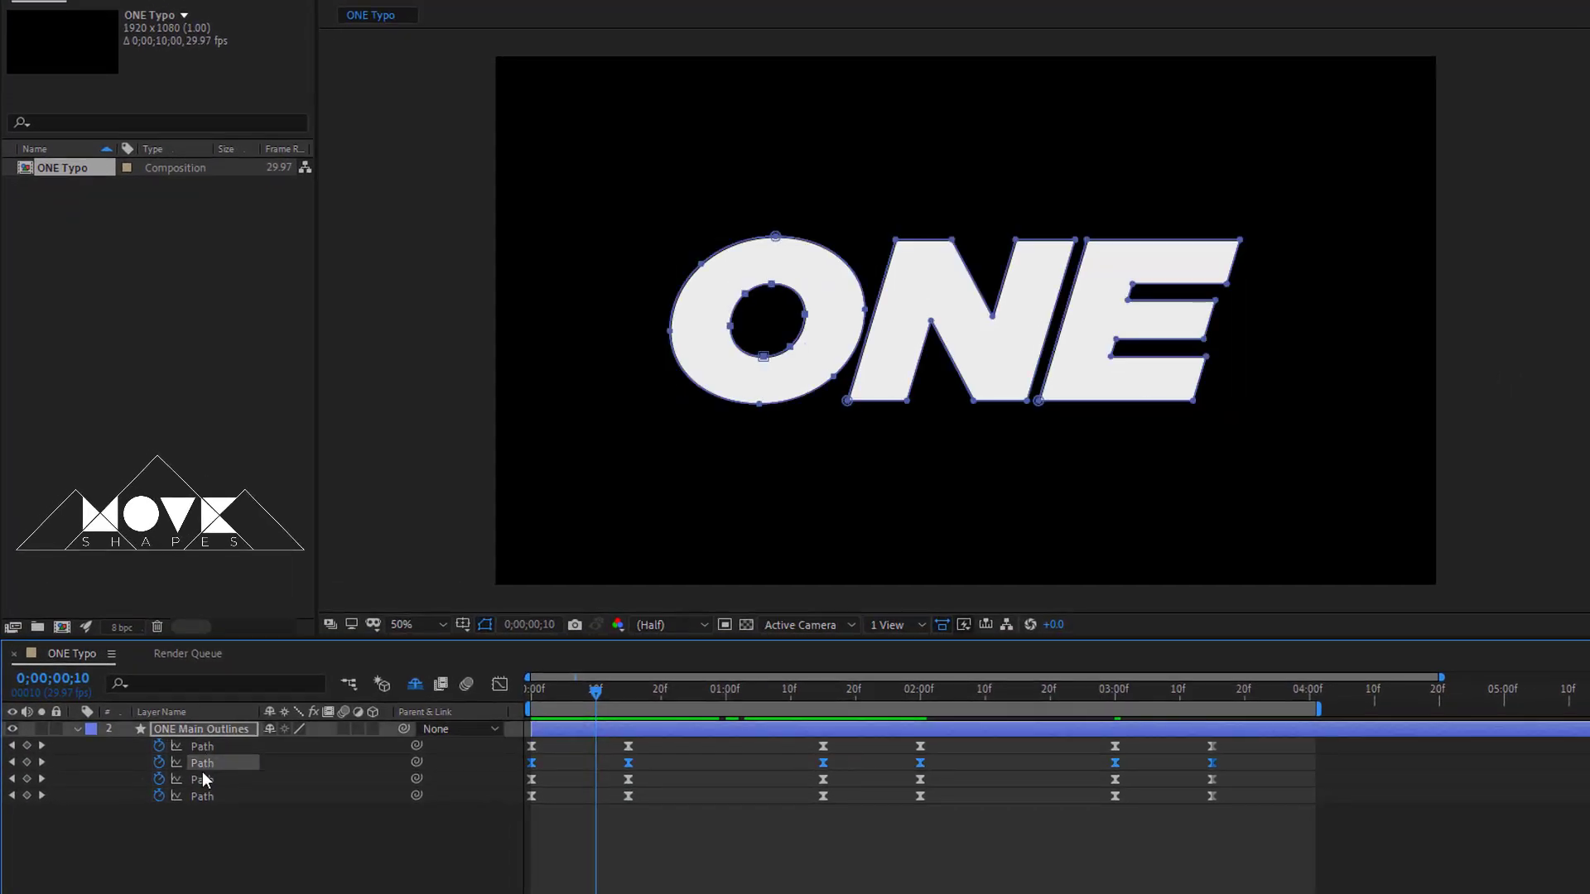
left_click(207, 780)
left_click_drag(629, 777, 645, 778)
left_click(562, 811)
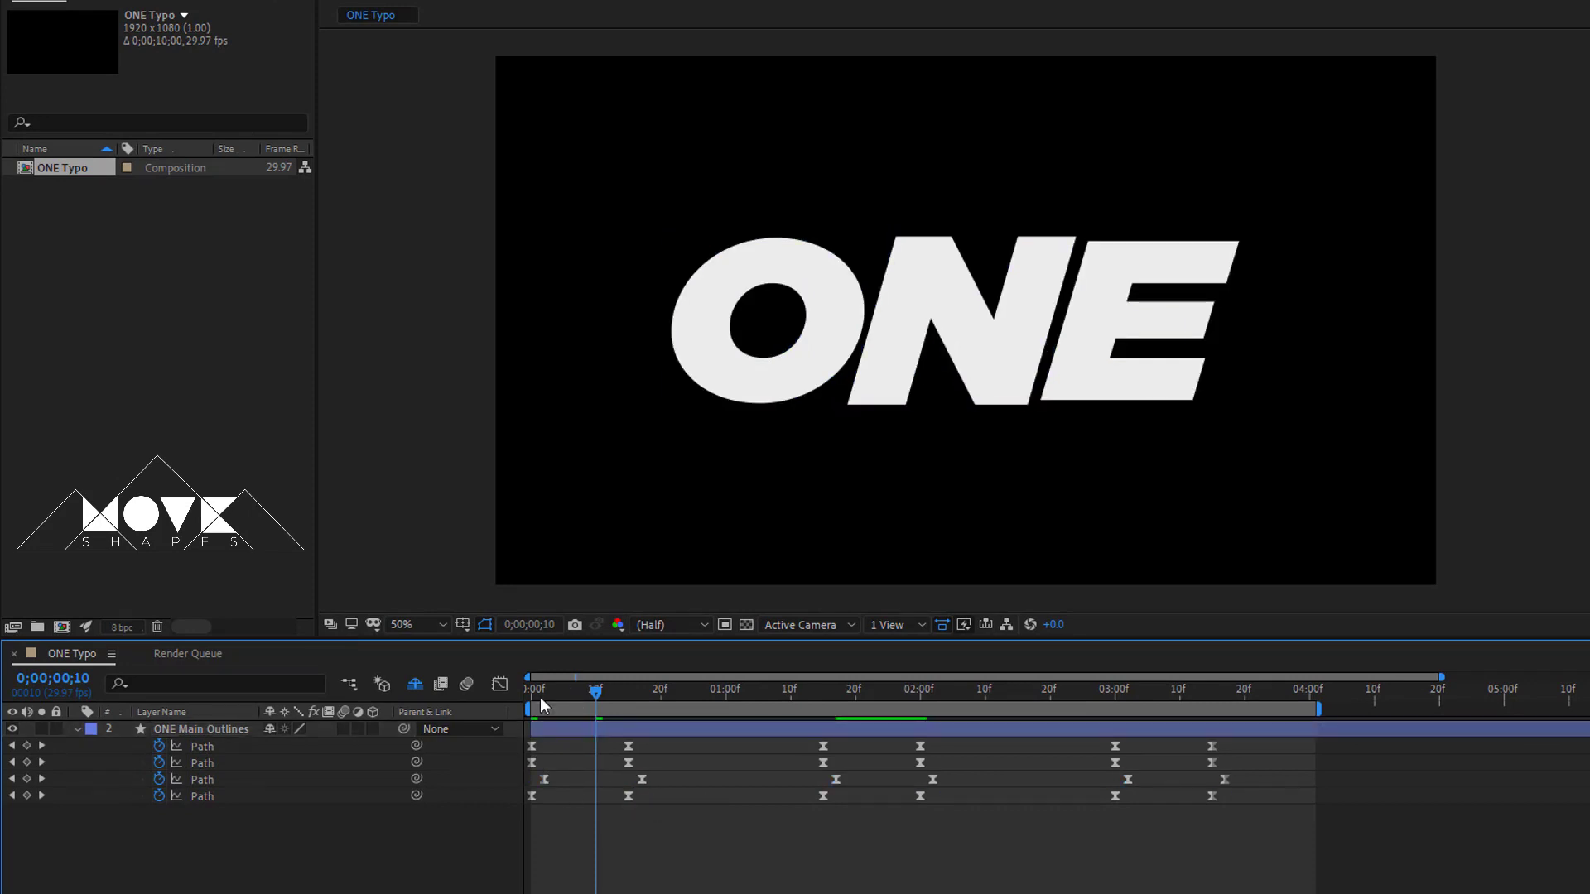
Shift all Path keyframes of the letter E about 4 frames later and preview the staggered animation.
left_click_drag(540, 697, 489, 755)
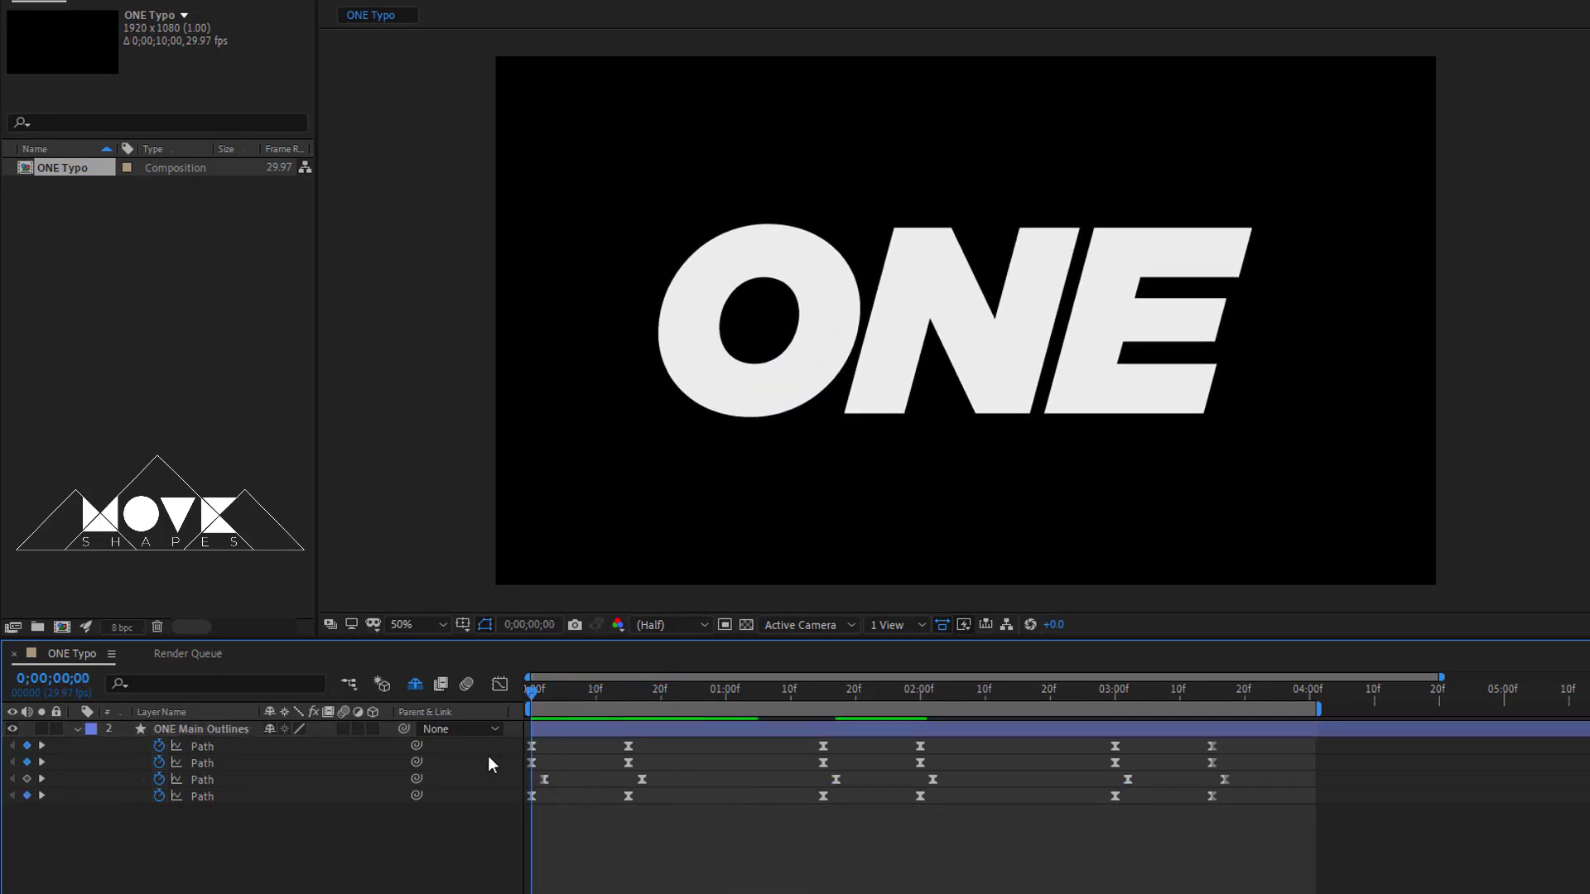
left_click(206, 796)
left_click_drag(629, 793, 654, 797)
left_click(1153, 861)
key("space")
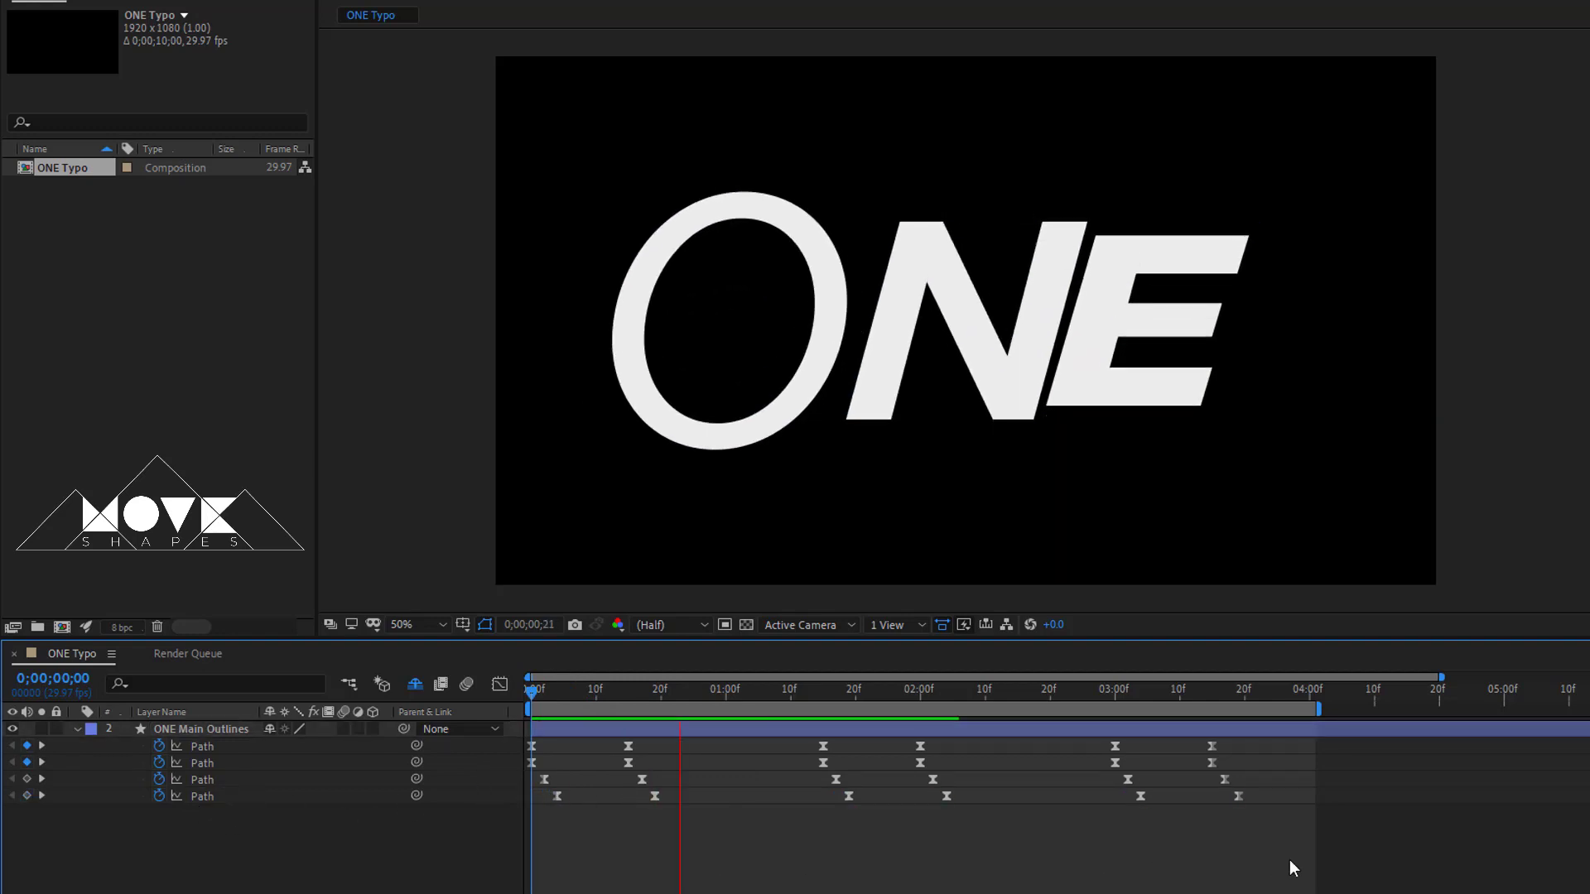
key("space")
Increase the stagger so the N keyframes start at about frame 3 and the E keyframes at about frame 6, then preview.
left_click(250, 779)
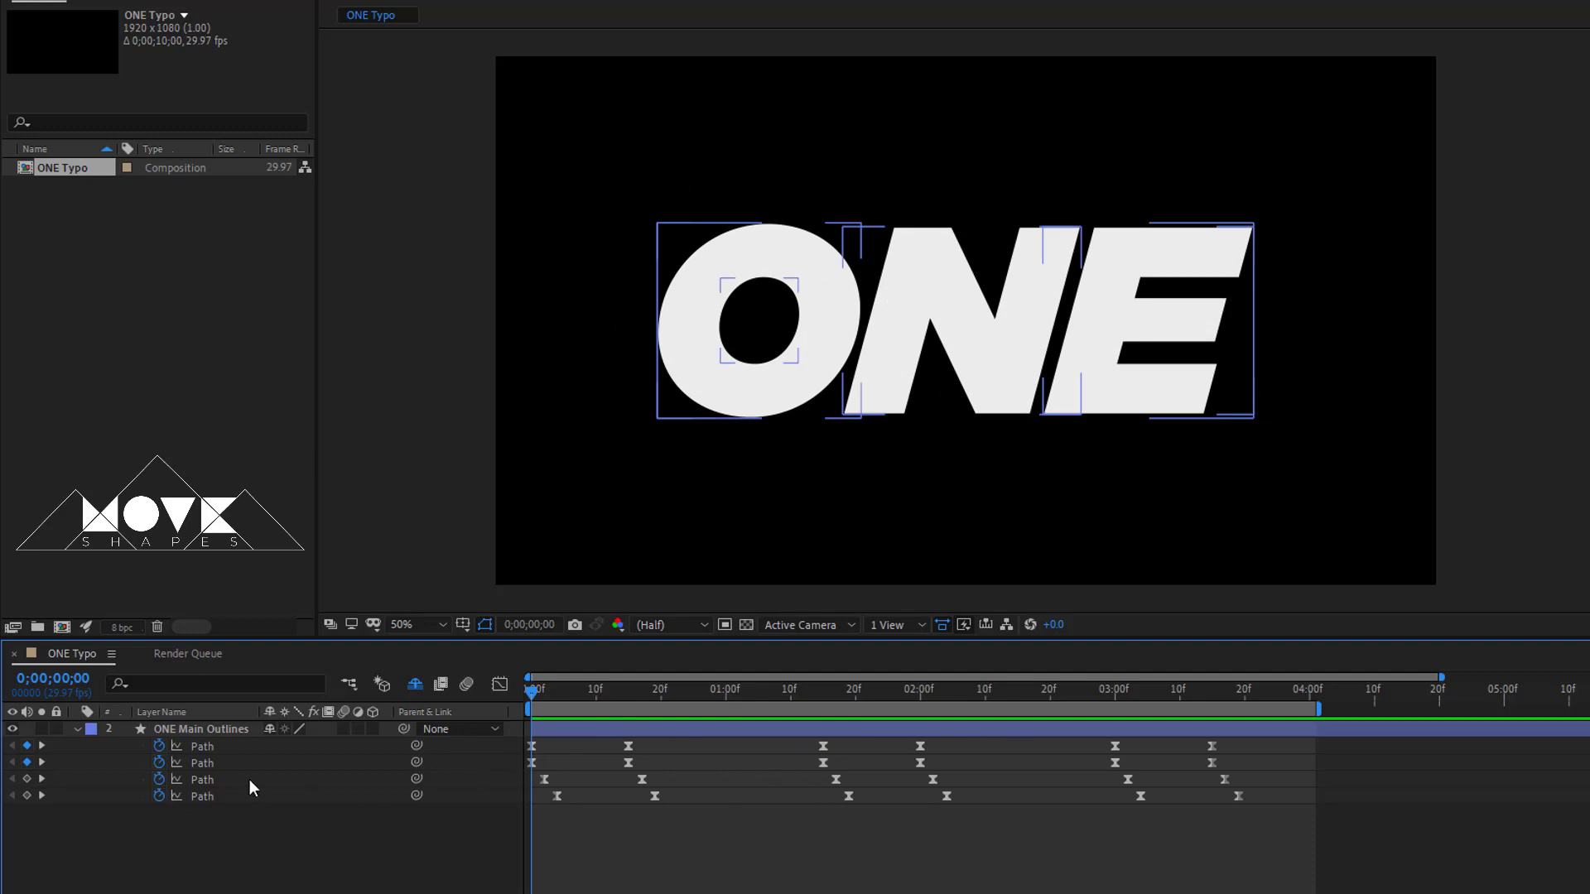
left_click_drag(545, 779, 569, 797)
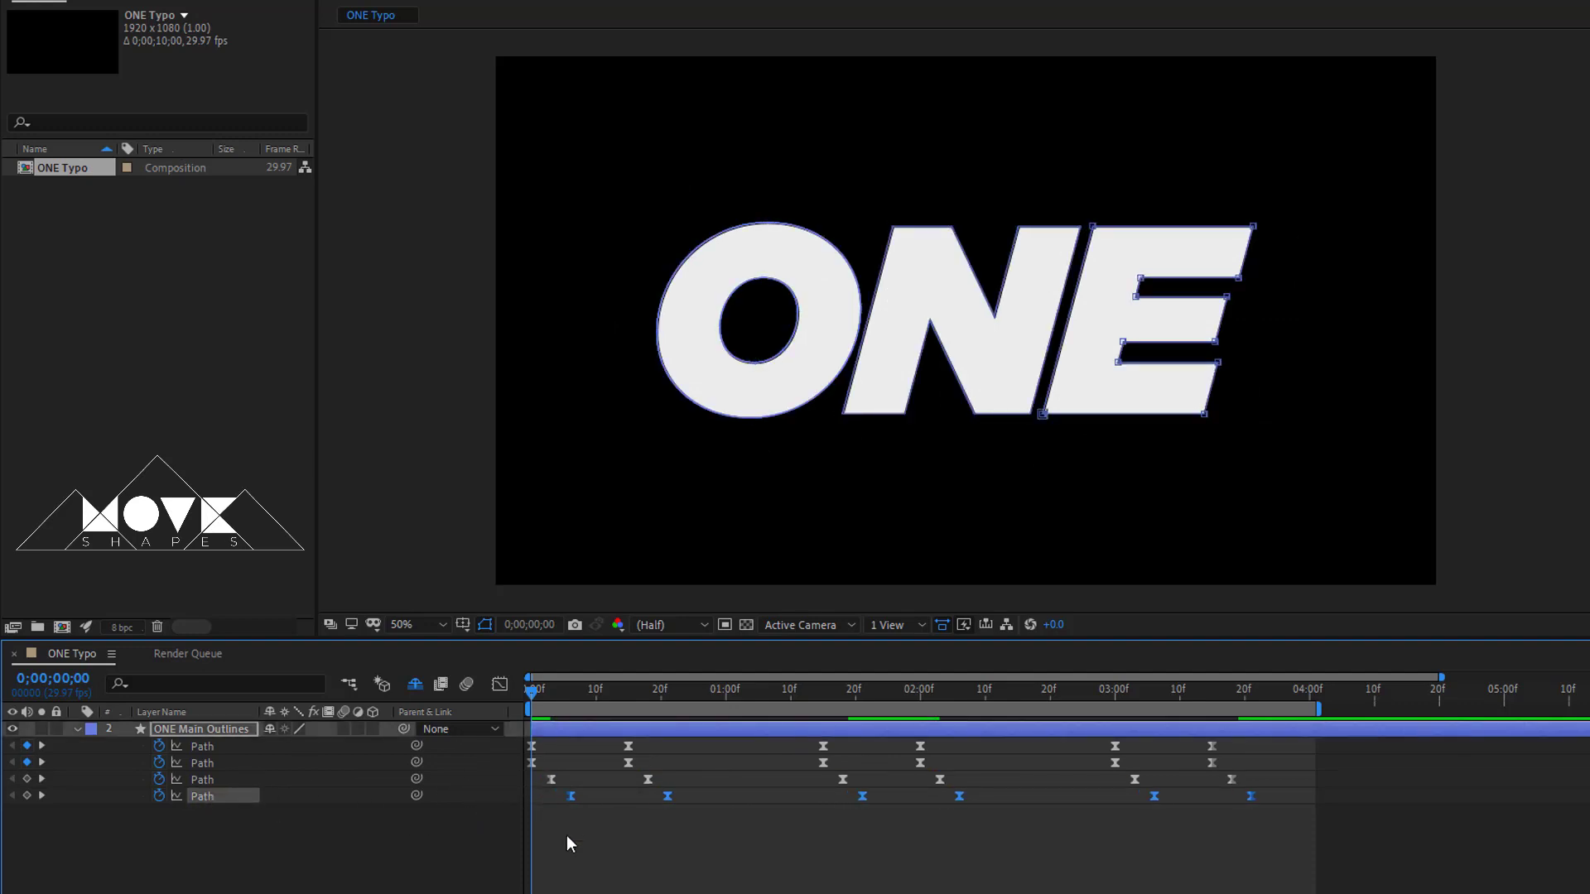
left_click(566, 834)
key("space")
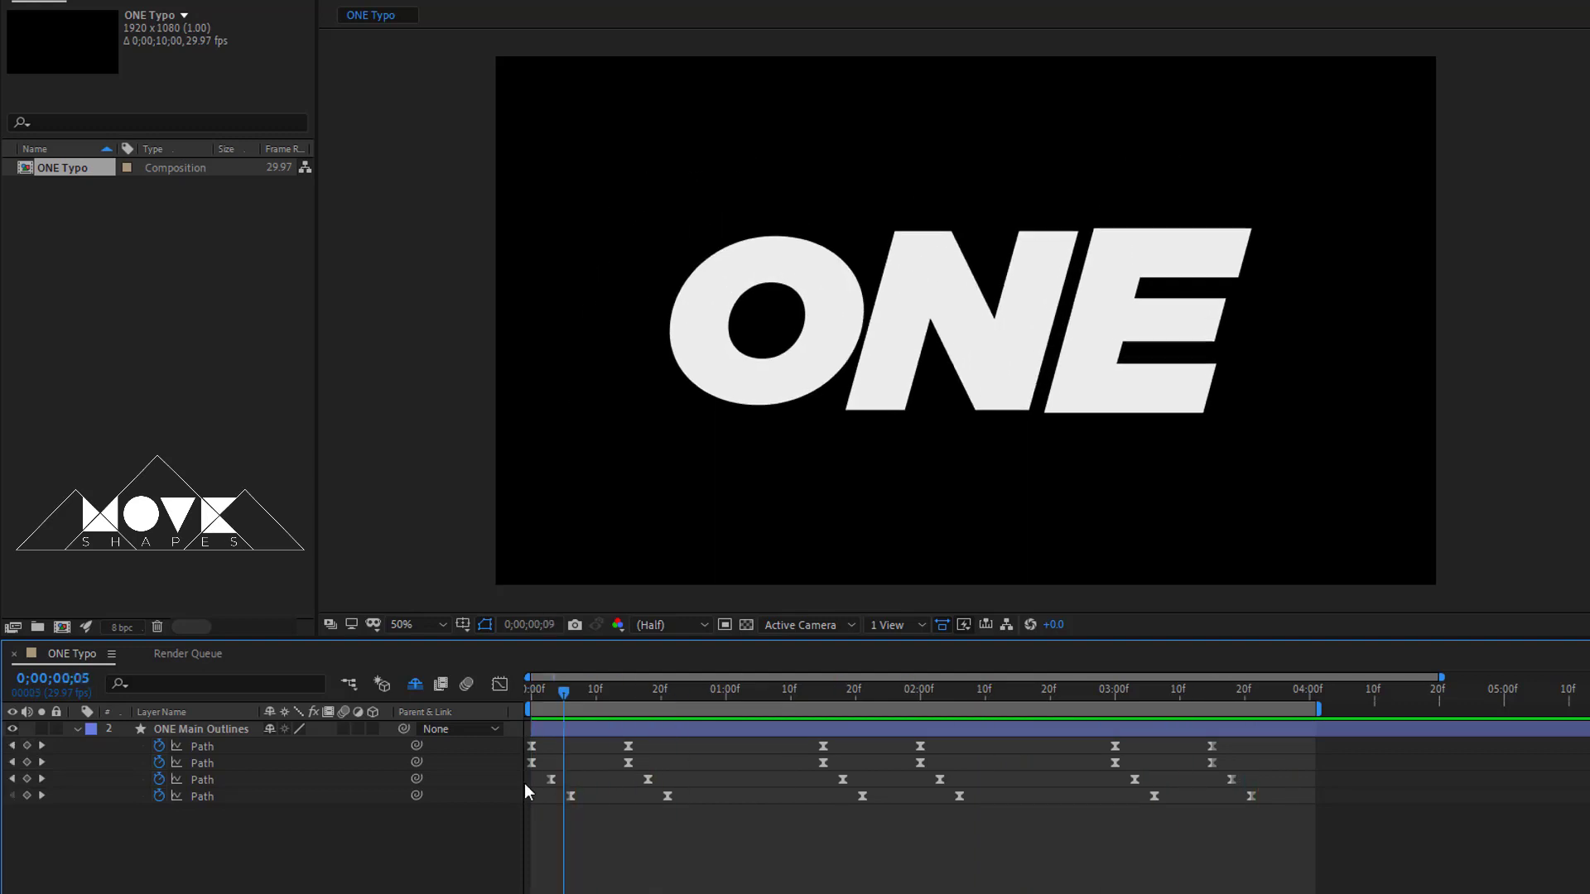
key("space")
Collapse and duplicate ONE Main Outlines, select the lower original, and return the playhead to 0;00;00;00.
left_click(76, 726)
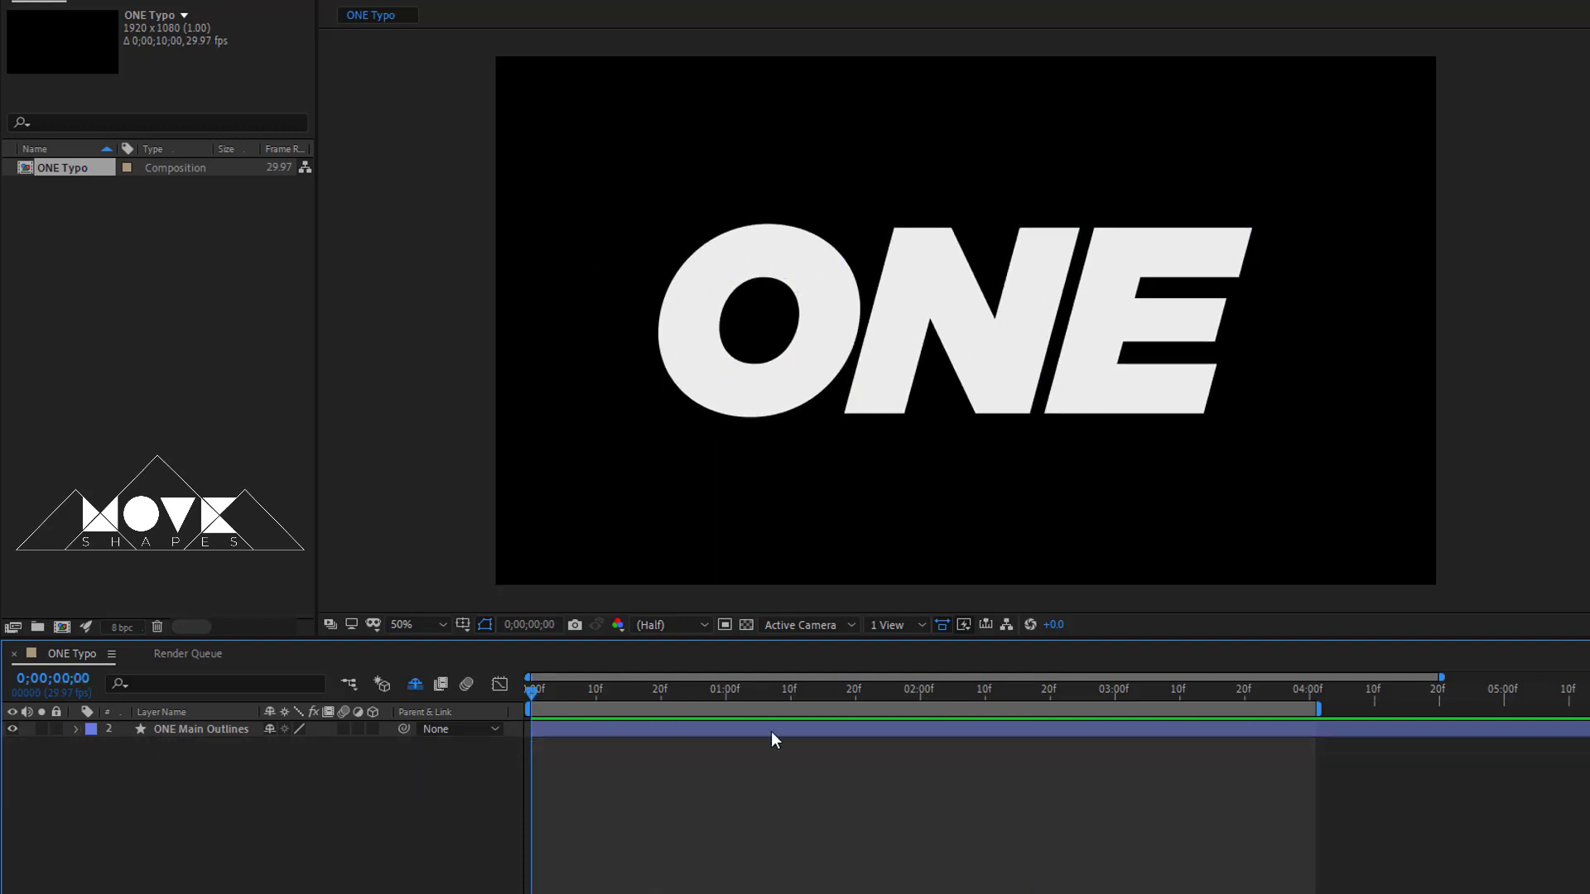
left_click(772, 732)
left_click(48, 7)
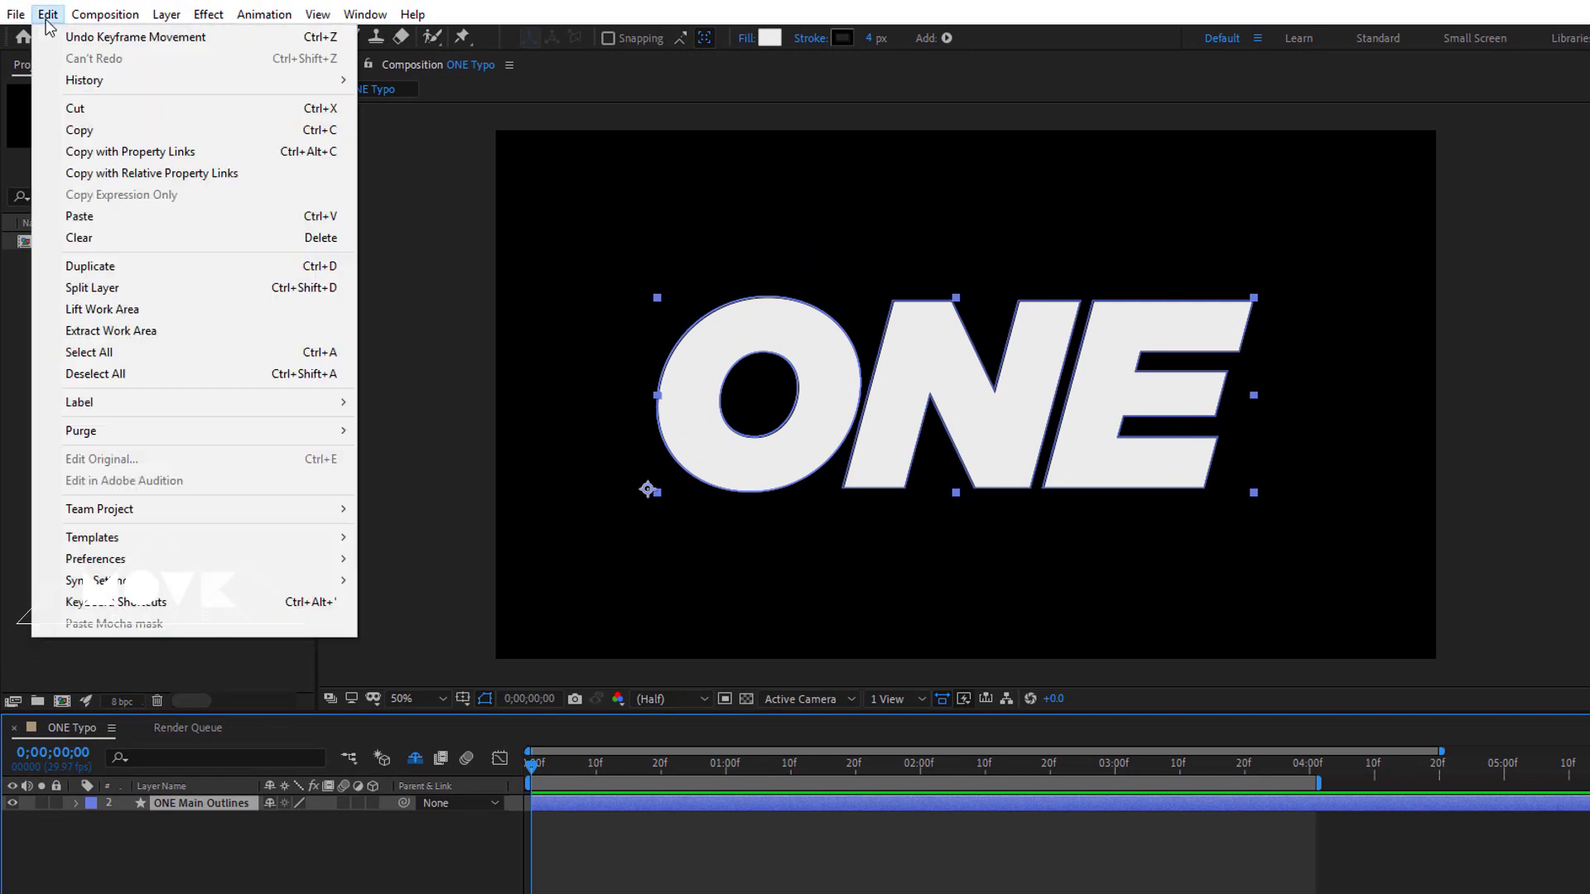
left_click(101, 258)
left_click(558, 815)
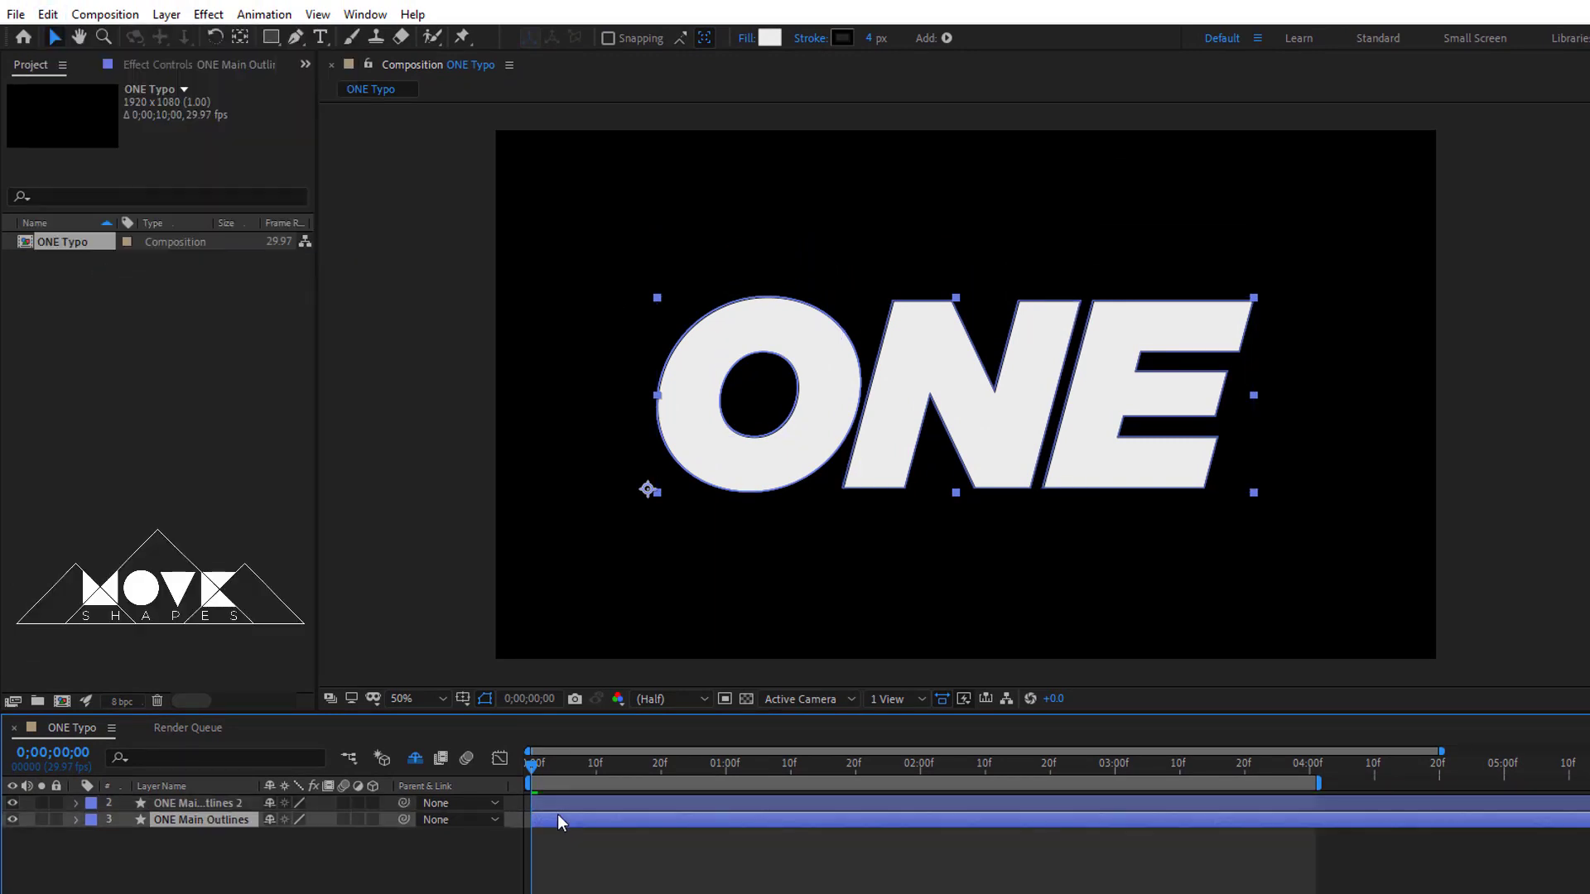
left_click(550, 764)
left_click_drag(562, 763, 487, 778)
Change the fill color of the lower ONE Main Outlines layer to purple 5609F4.
left_click(770, 37)
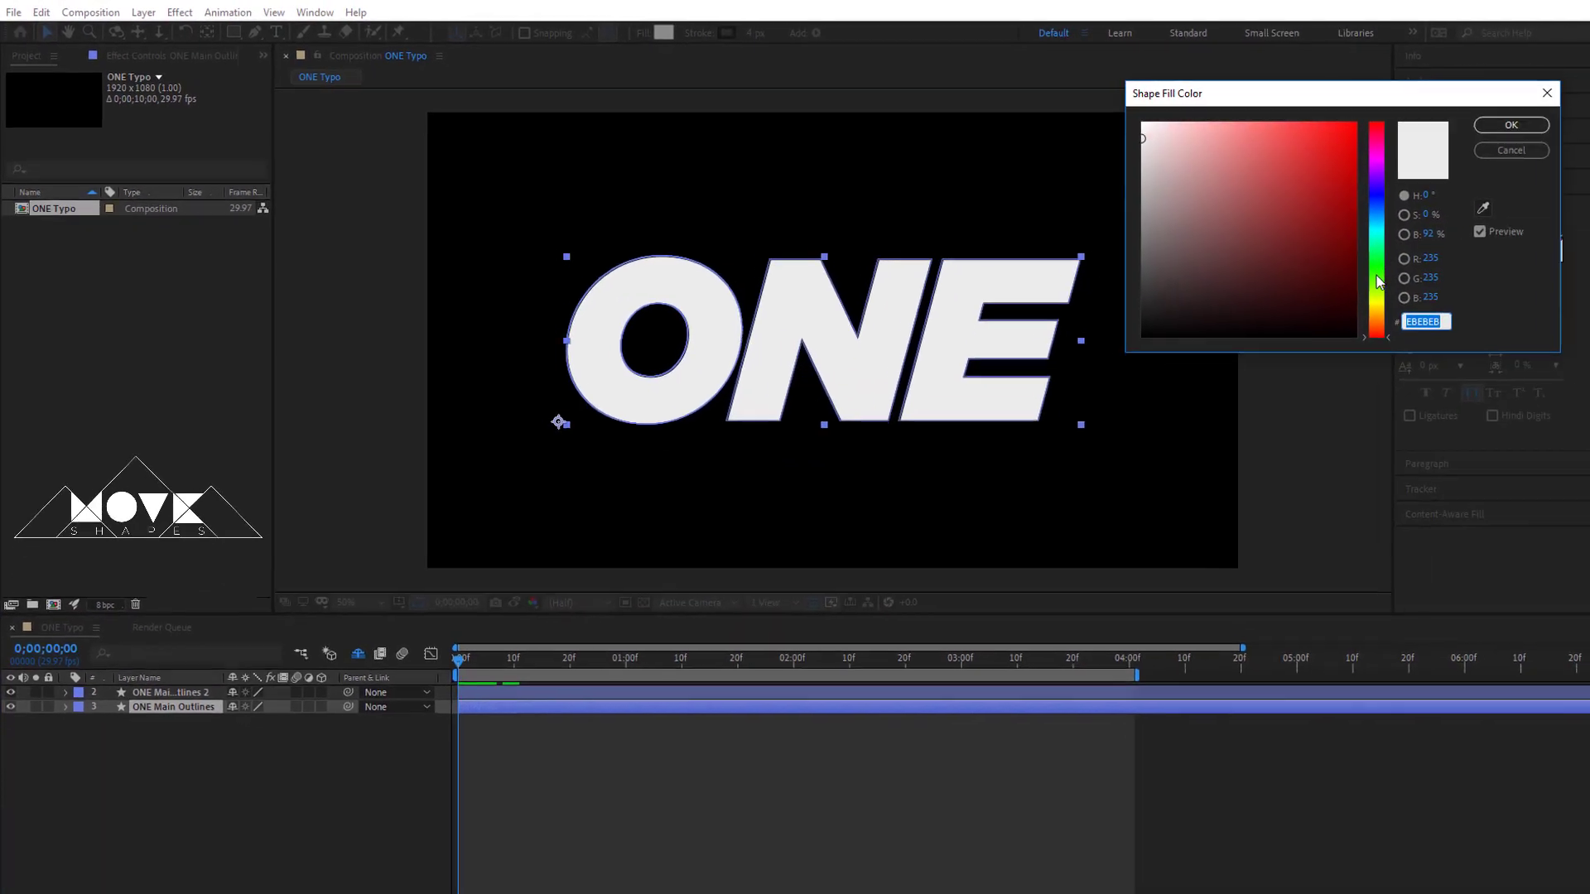
left_click(1577, 347)
left_click_drag(1352, 299, 1352, 293)
left_click(1322, 129)
left_click_drag(1353, 206, 1351, 177)
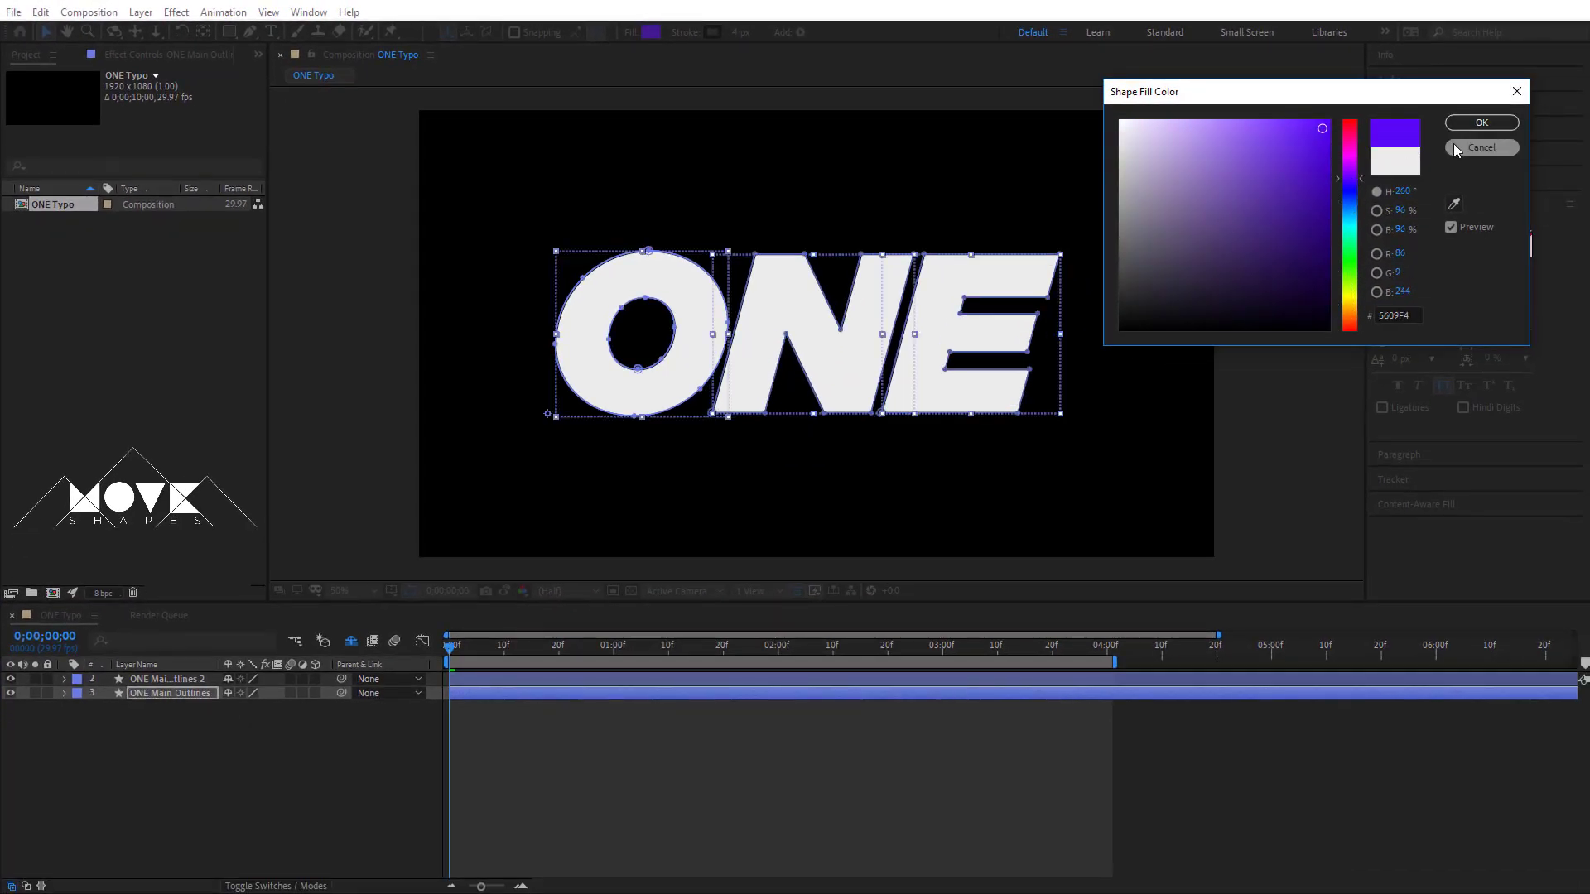
left_click(1463, 121)
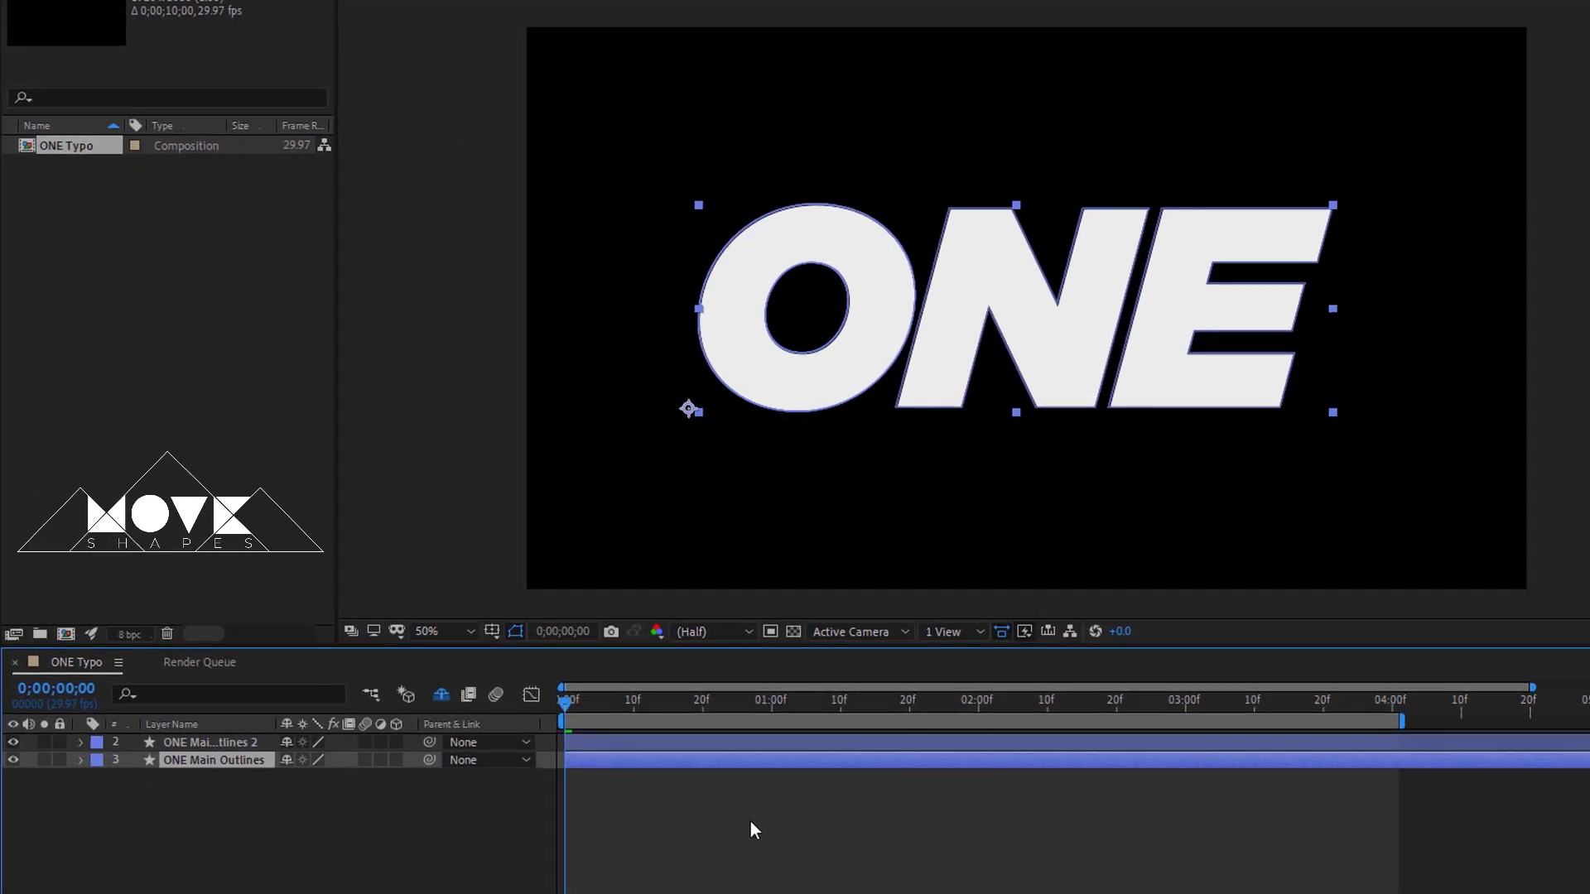
Offset the purple ONE Main Outlines layer horizontally by setting its X position to 330.2.
key("p")
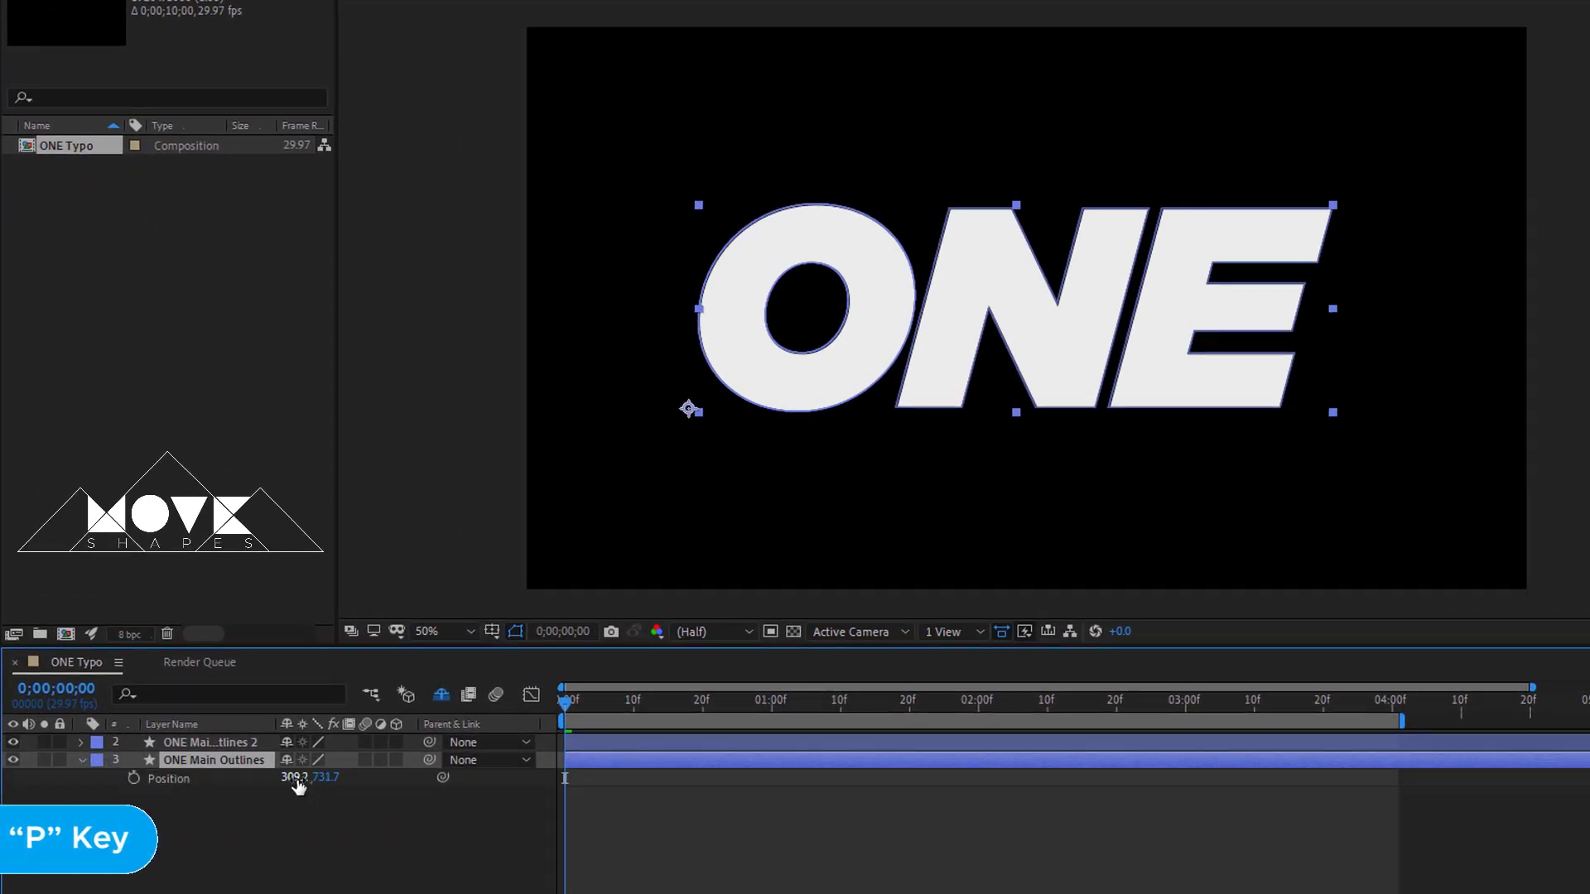
left_click_drag(299, 776, 313, 779)
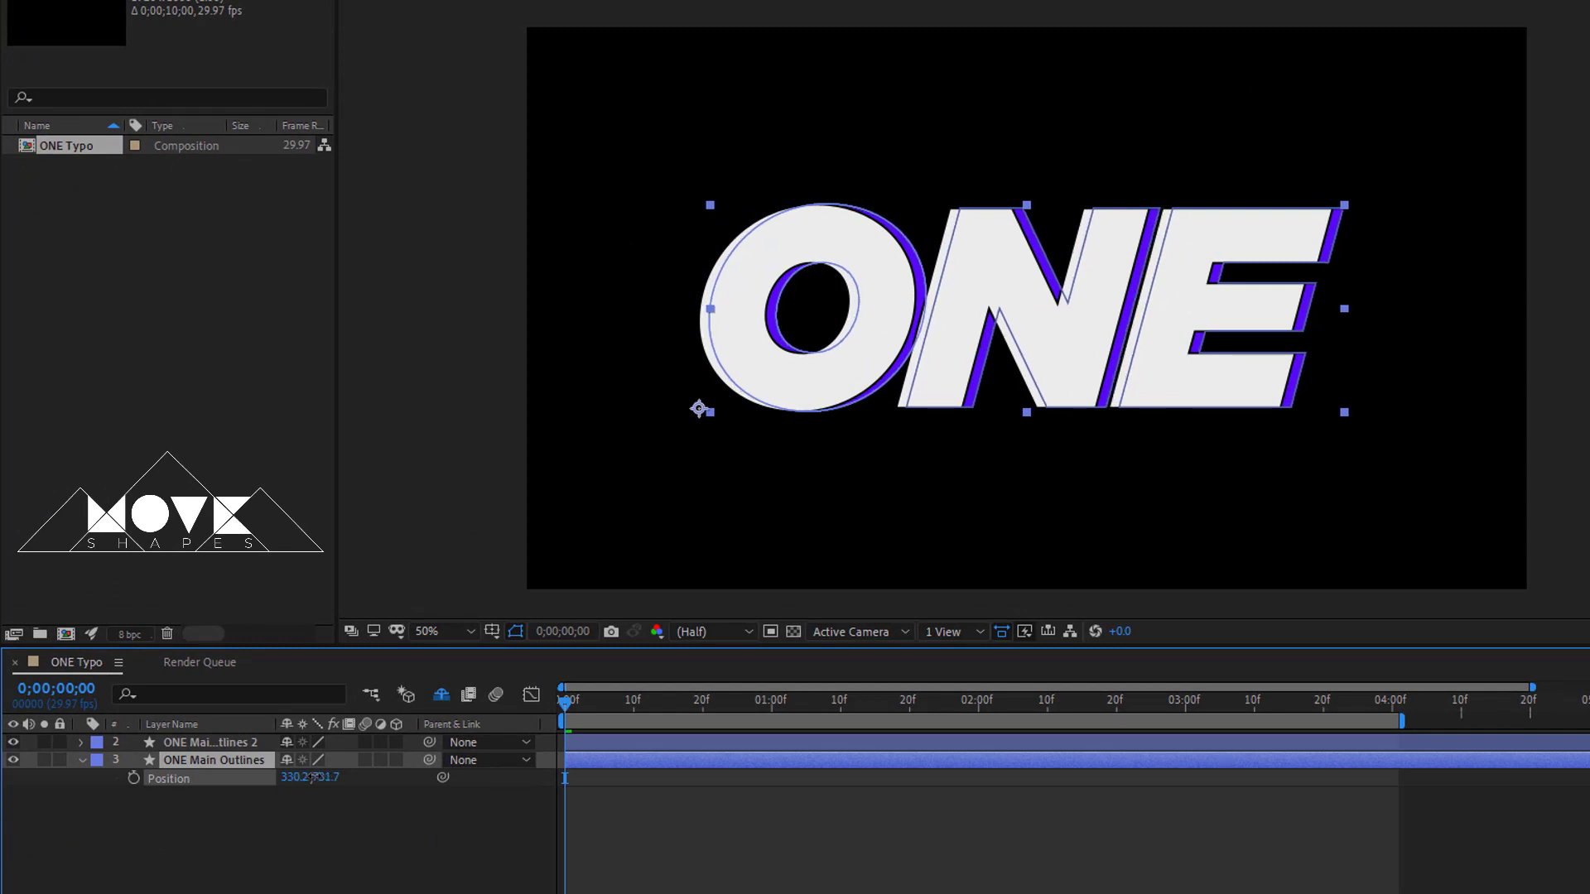
left_click(634, 788)
Duplicate the purple ONE Main Outlines layer and select the original beneath the copy.
left_click(630, 761)
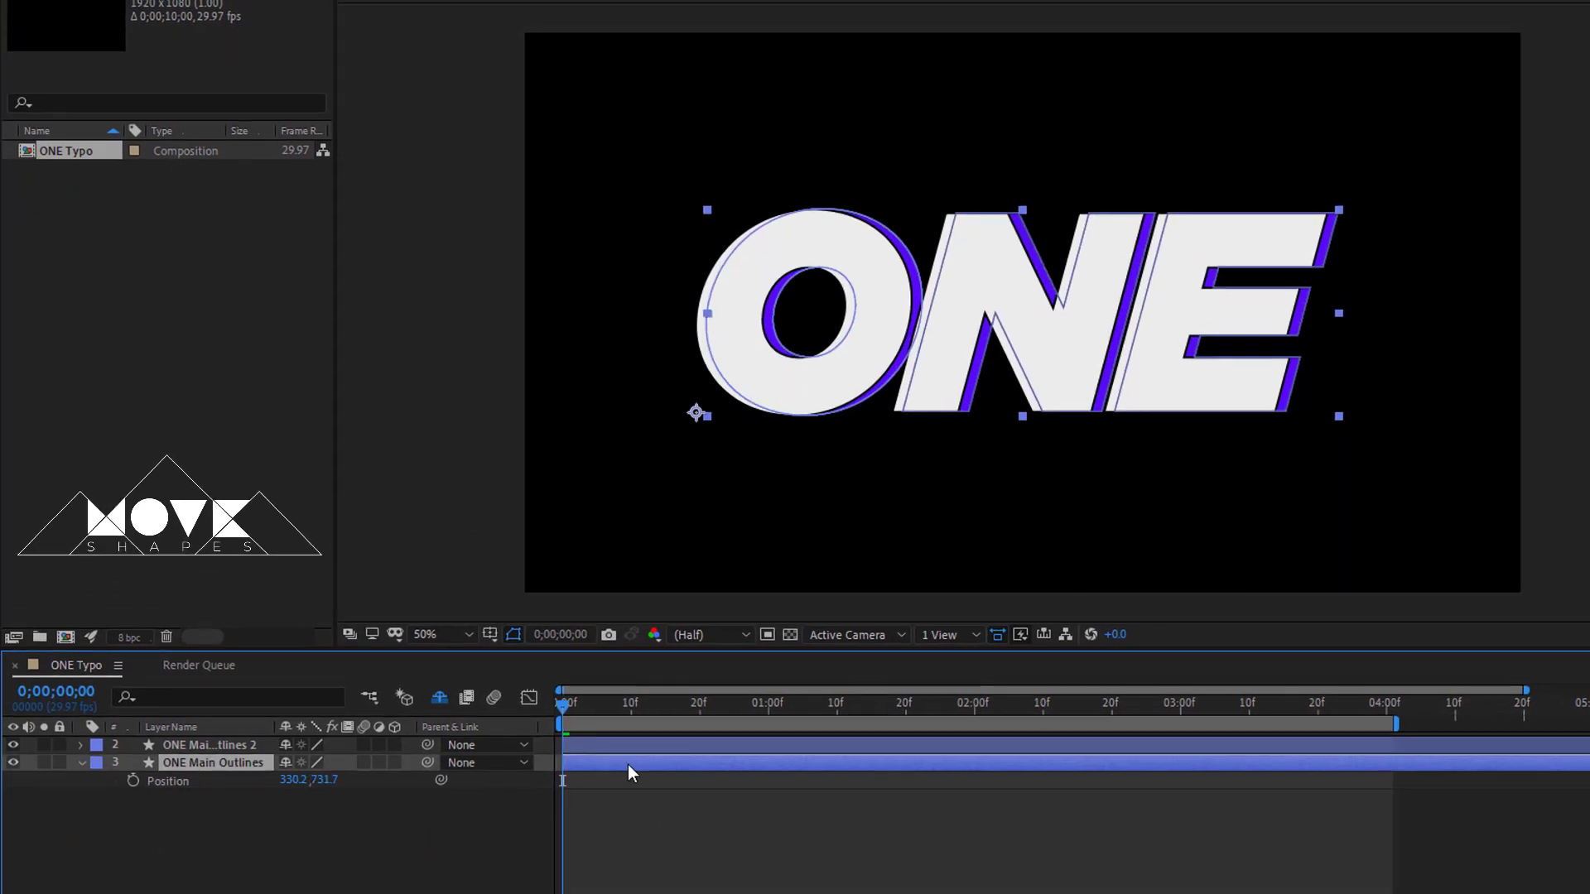
left_click(47, 14)
left_click(96, 259)
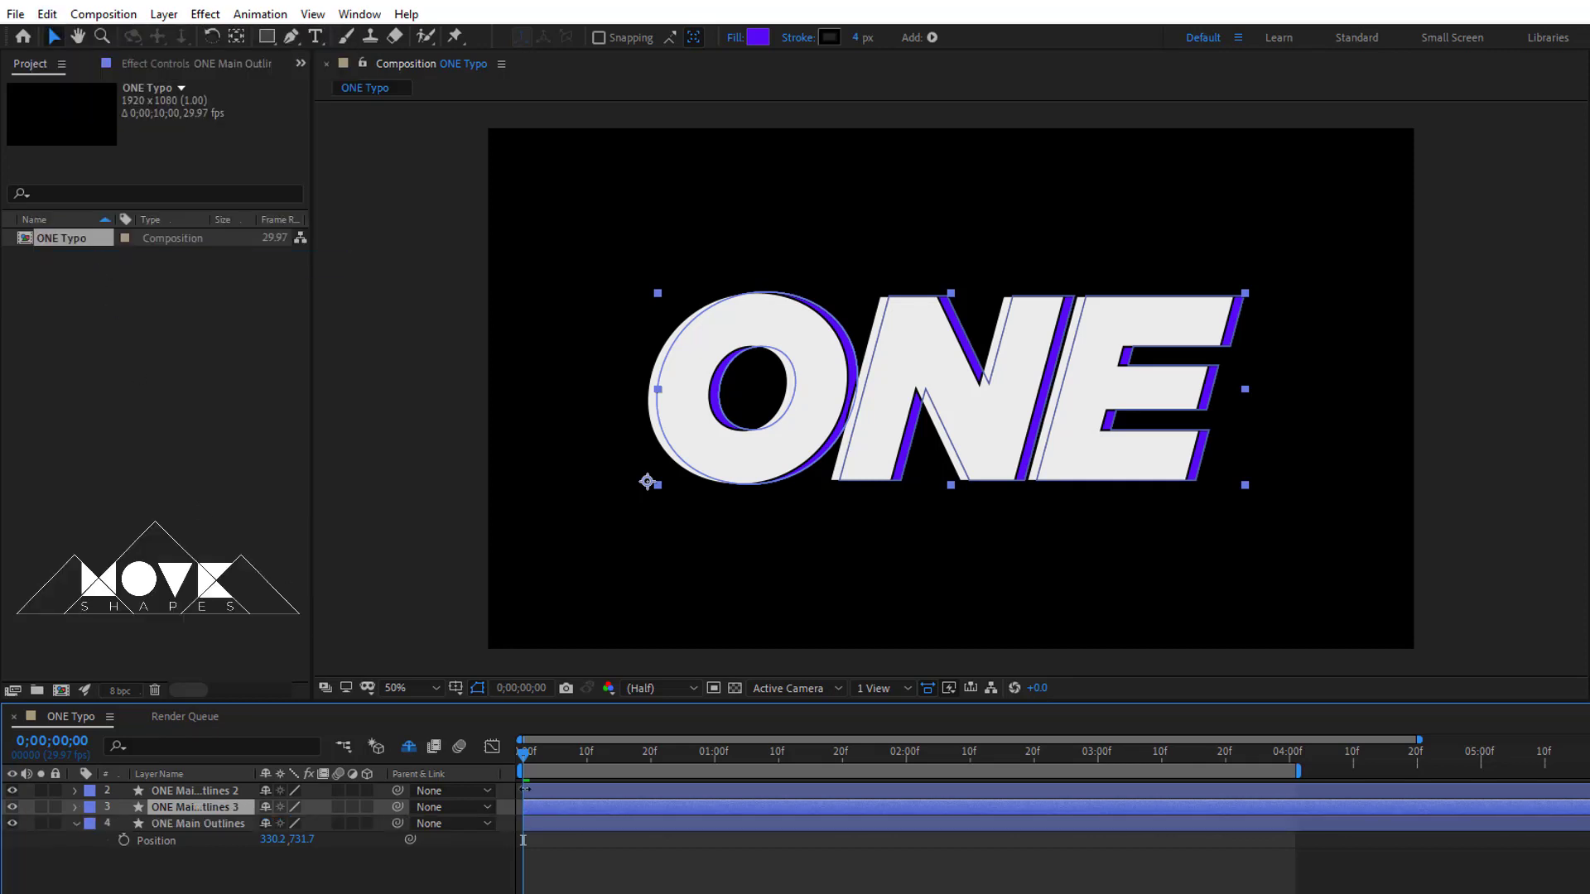
left_click(625, 869)
left_click(572, 828)
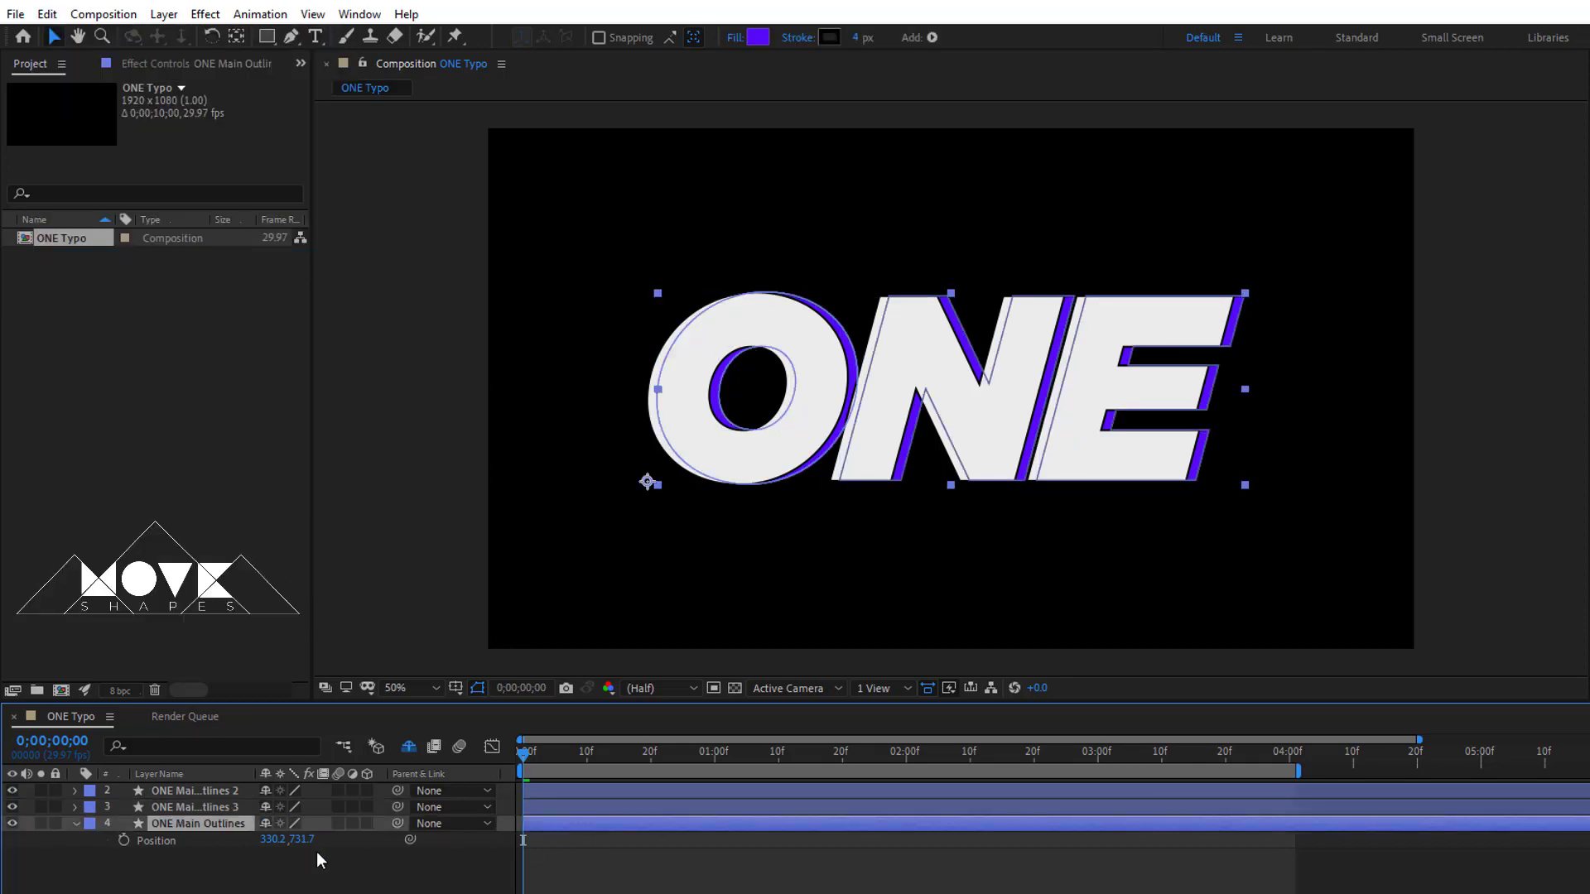
Change the bottom ONE Main Outlines layer's fill to cyan and set its X position to 353.2.
left_click(758, 38)
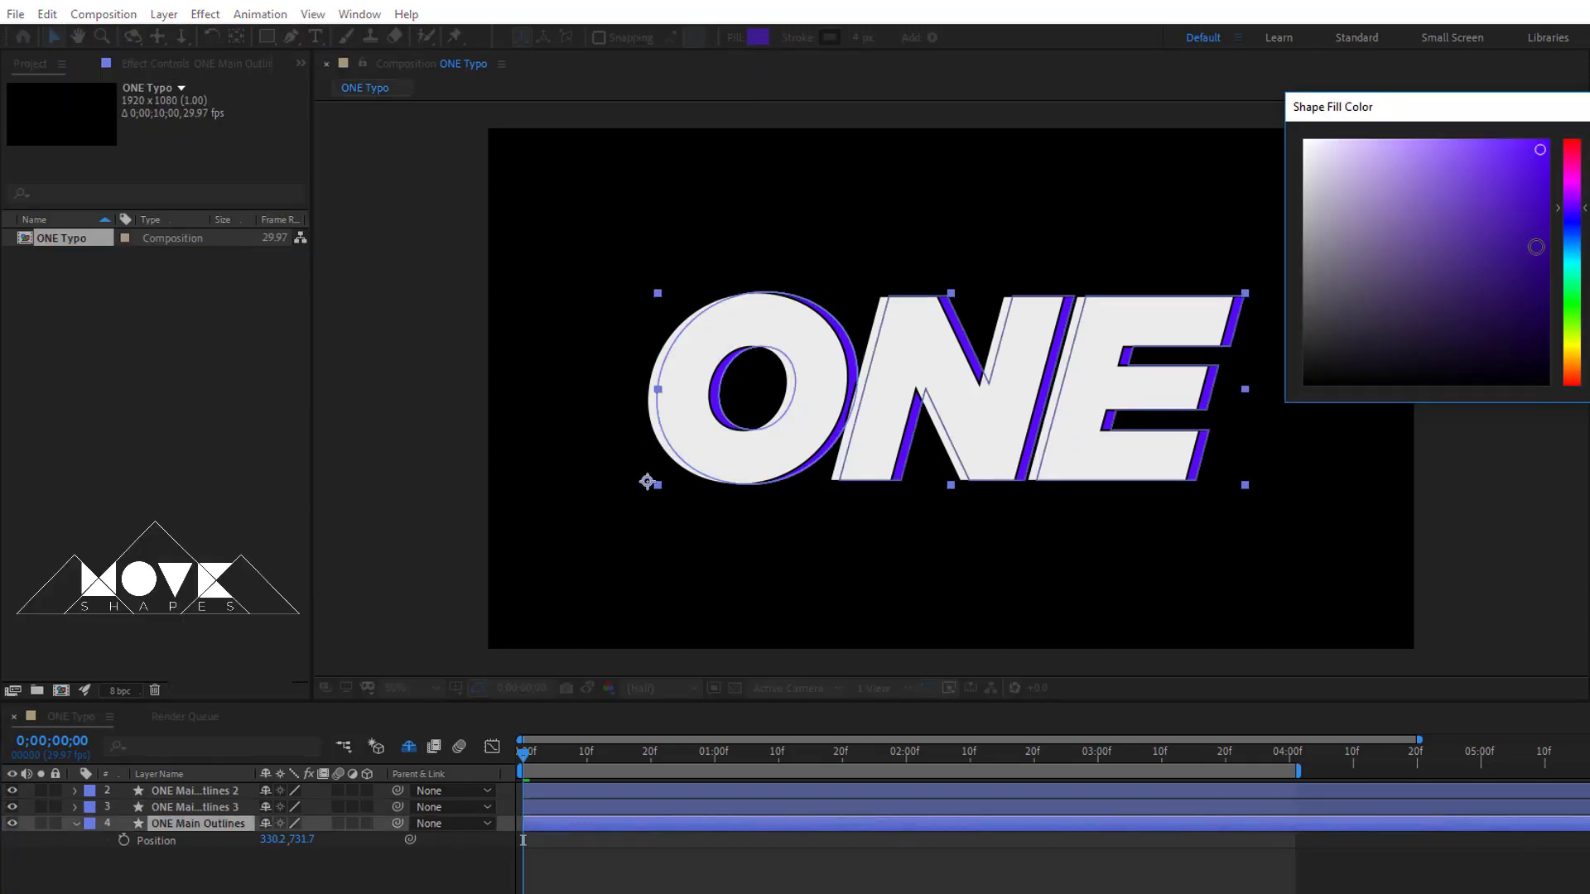
left_click_drag(1580, 215, 1573, 264)
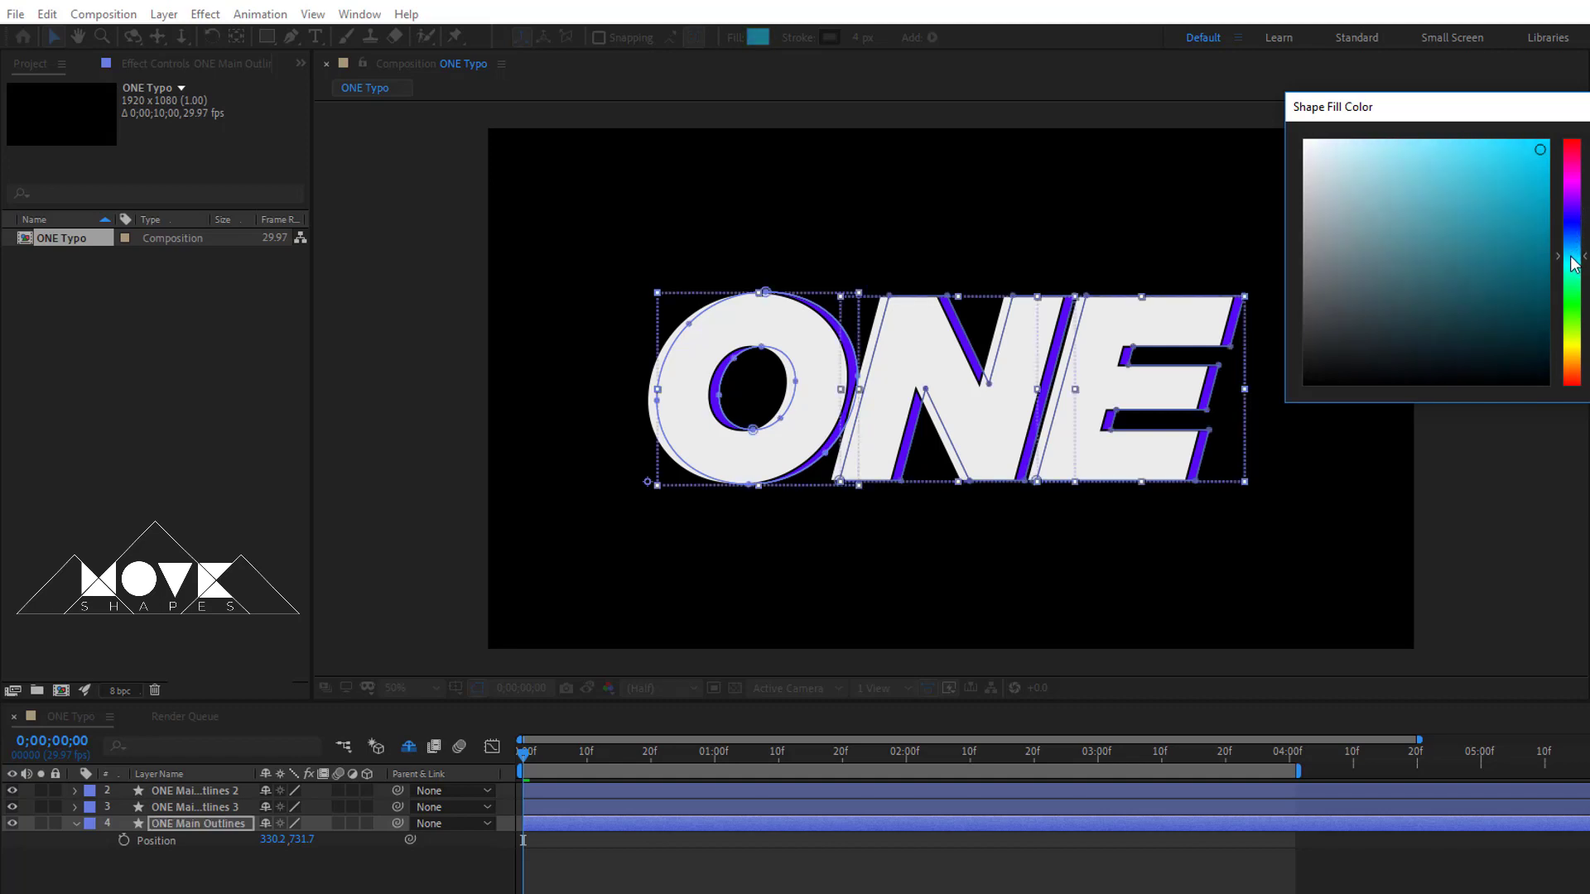
key("Return")
left_click_drag(273, 840, 288, 840)
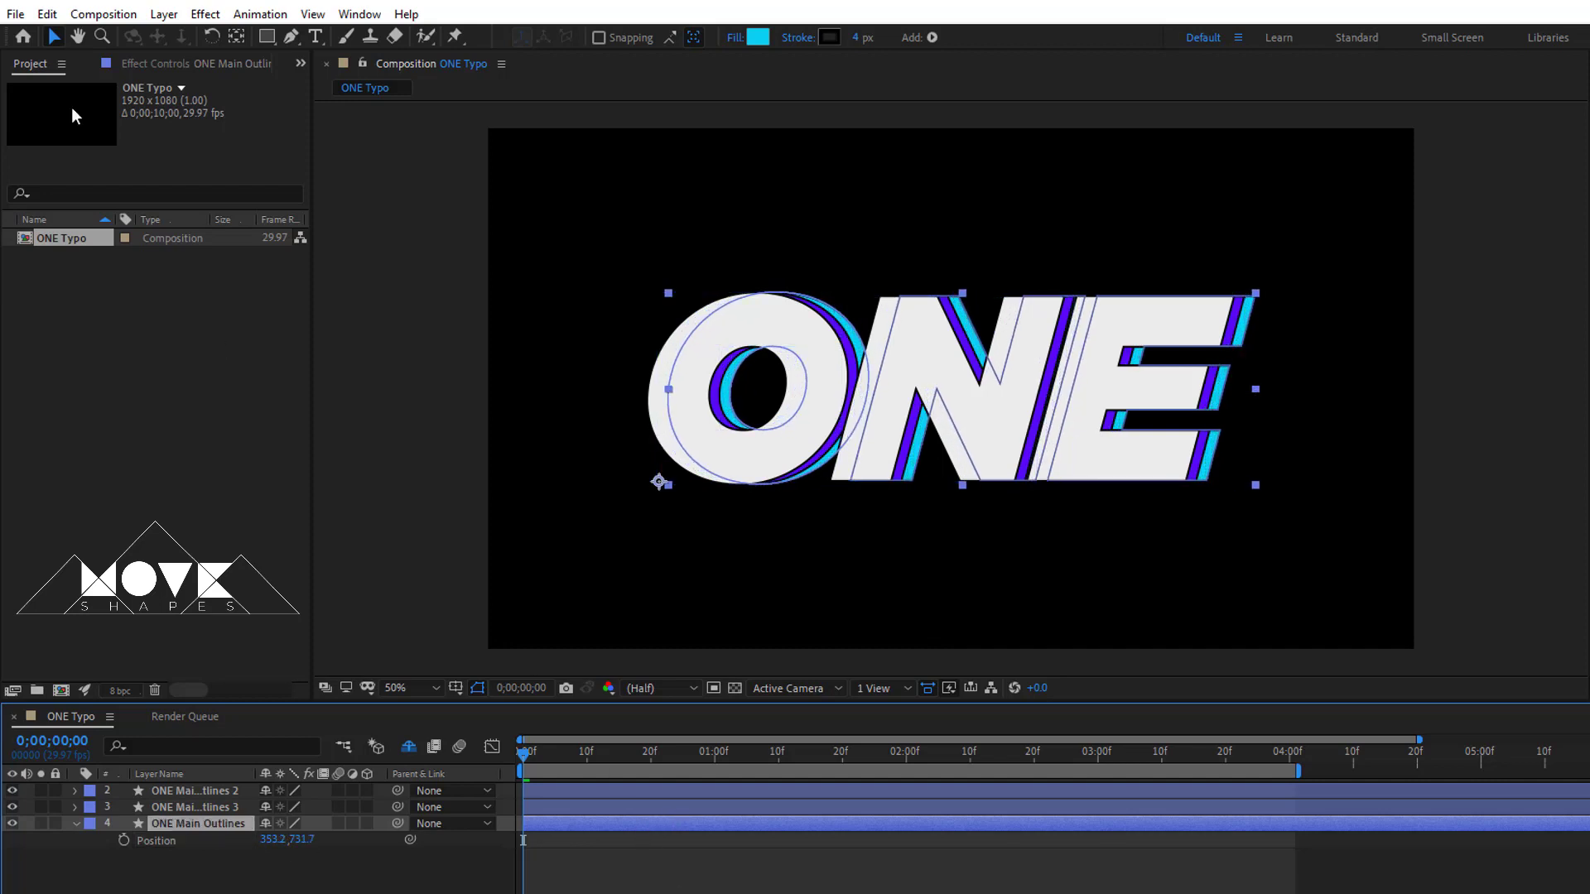
Duplicate the cyan ONE Main Outlines layer and select the original beneath the copy.
left_click(47, 14)
left_click(75, 264)
left_click(260, 845)
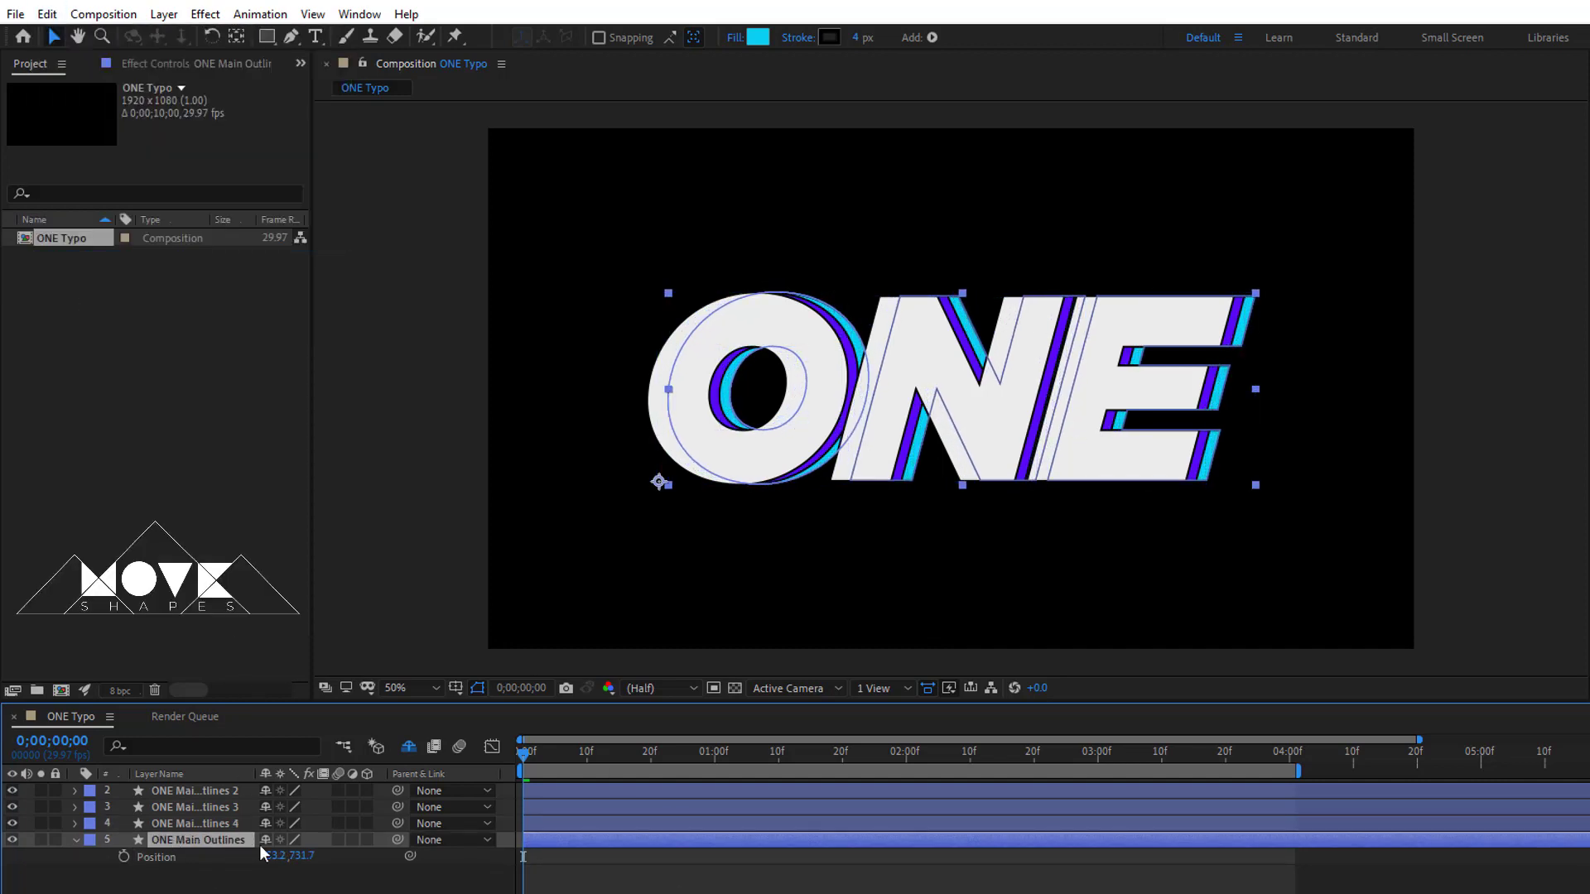
Change the bottom ONE Main Outlines layer's fill to yellow-green and set its X position to 376.2.
left_click(758, 37)
left_click_drag(1581, 269, 1574, 346)
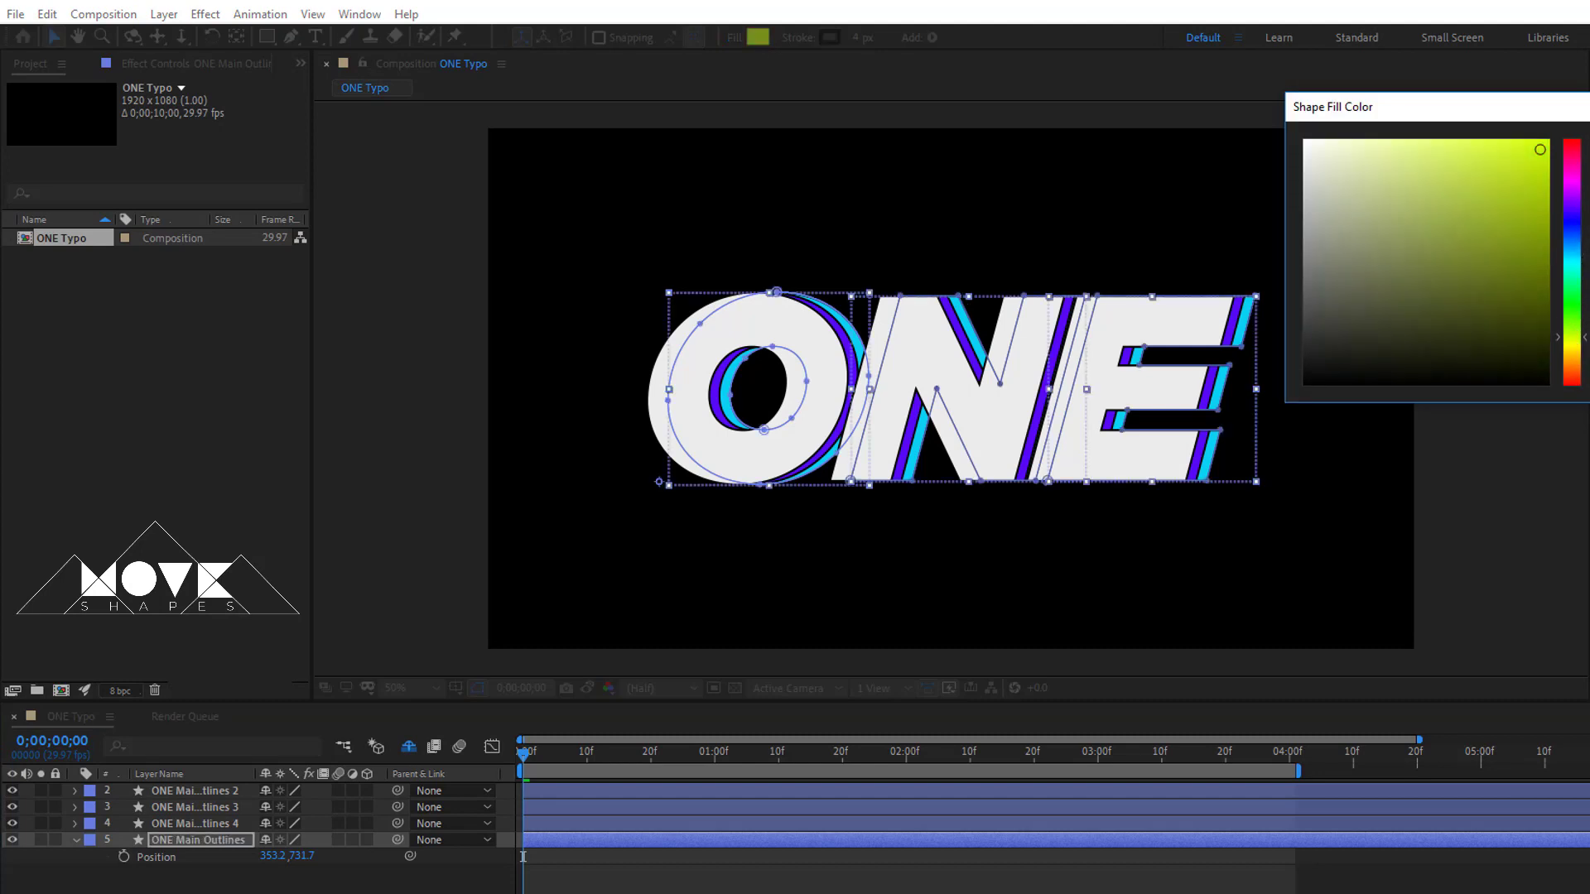
key("Return")
left_click_drag(277, 856, 296, 856)
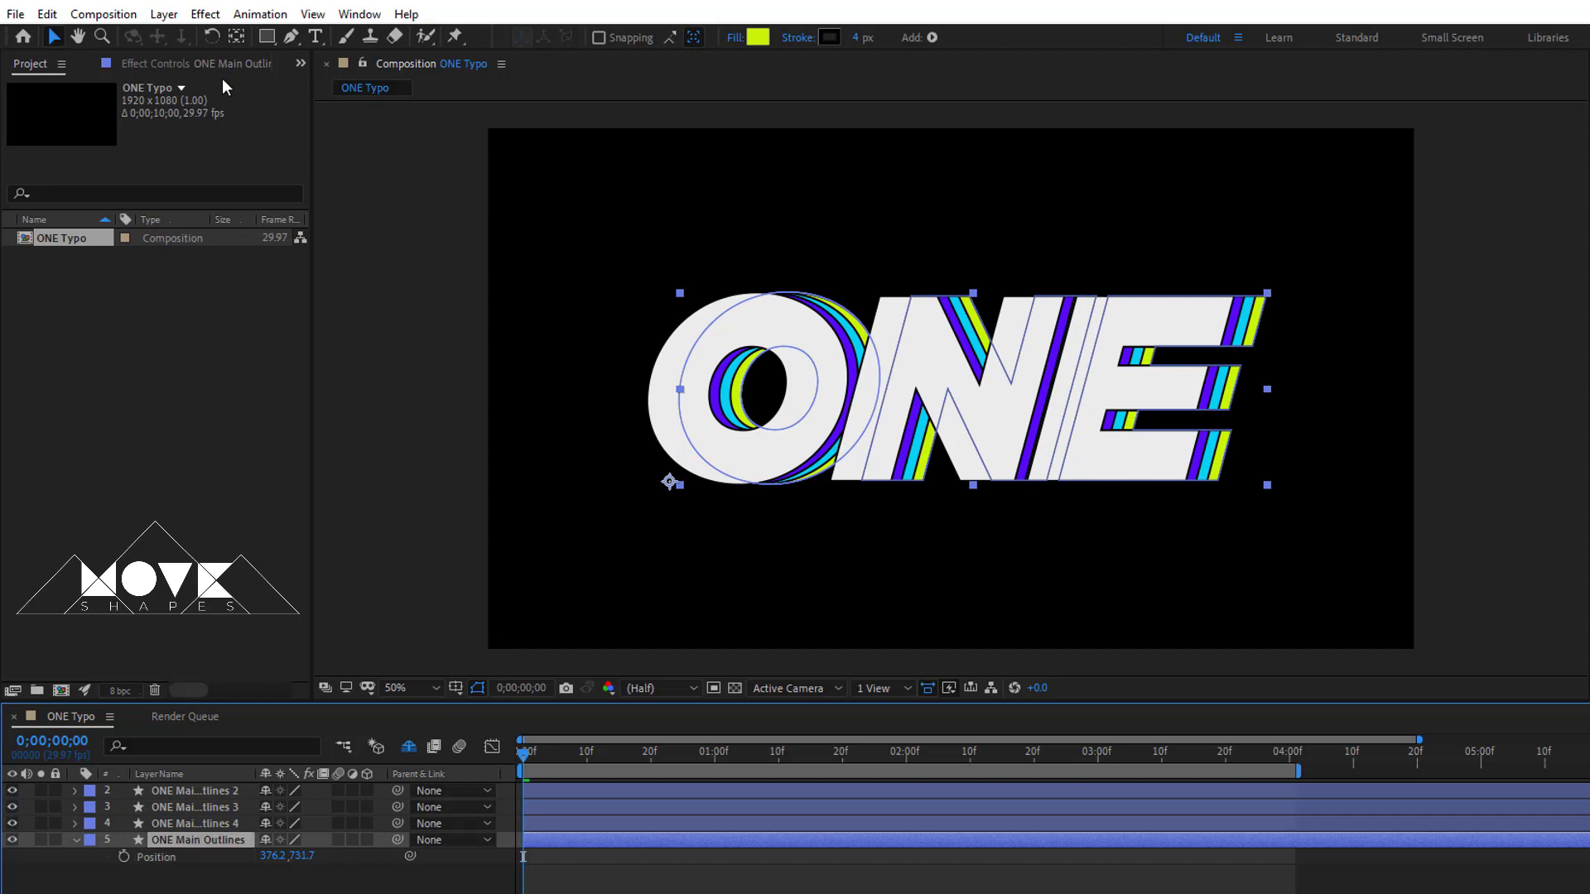
Duplicate the yellow-green ONE Main Outlines layer and set the bottom original's X position to 399.2.
left_click(48, 14)
left_click(83, 263)
left_click(156, 856)
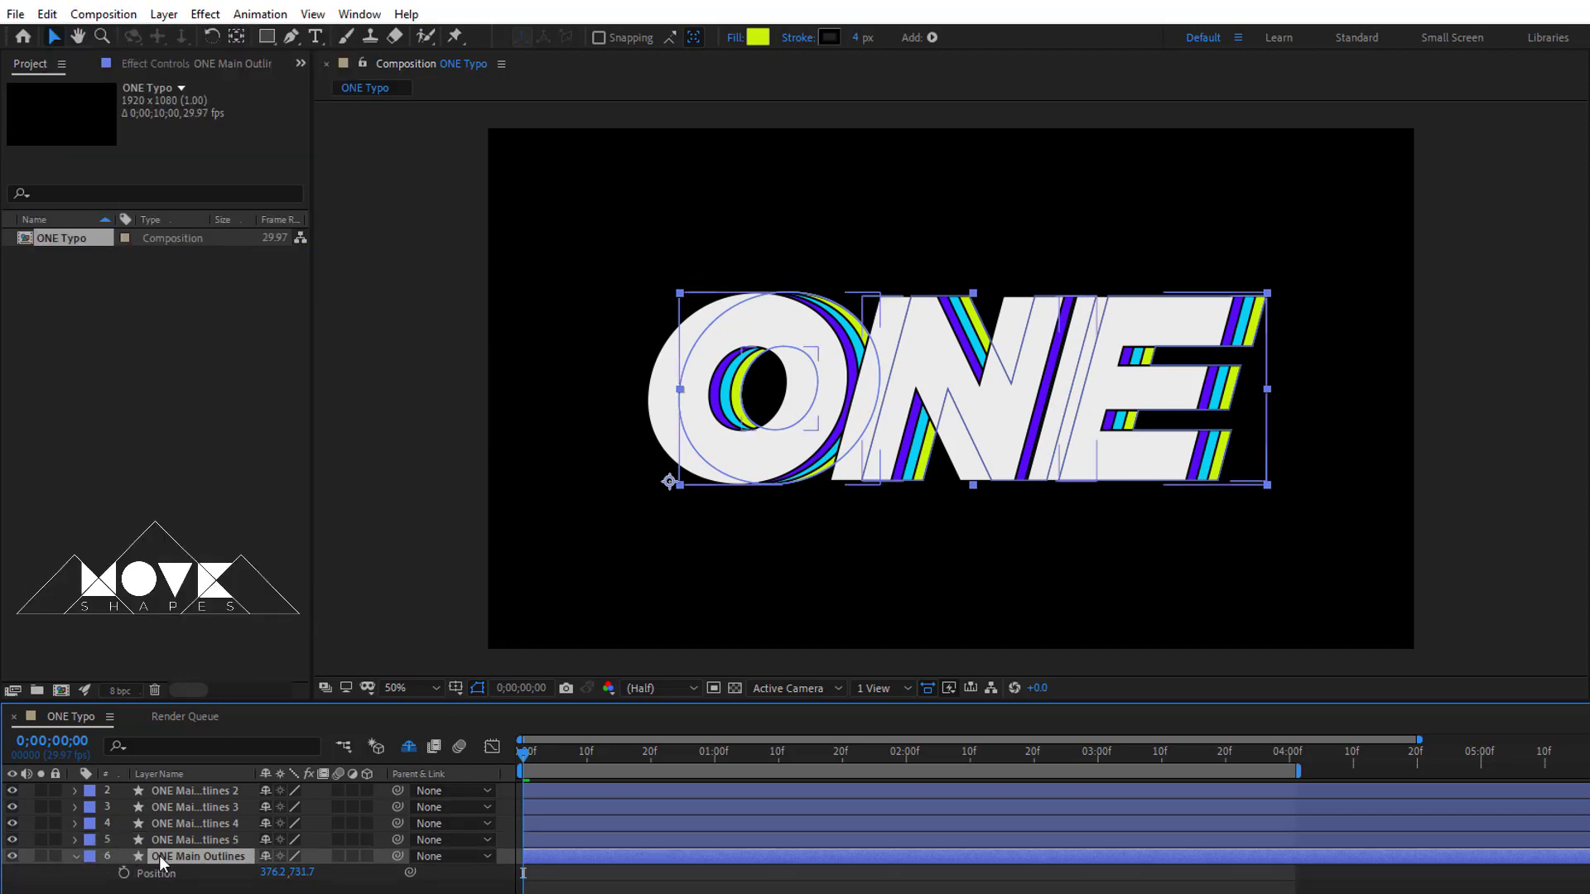
left_click_drag(278, 877, 297, 877)
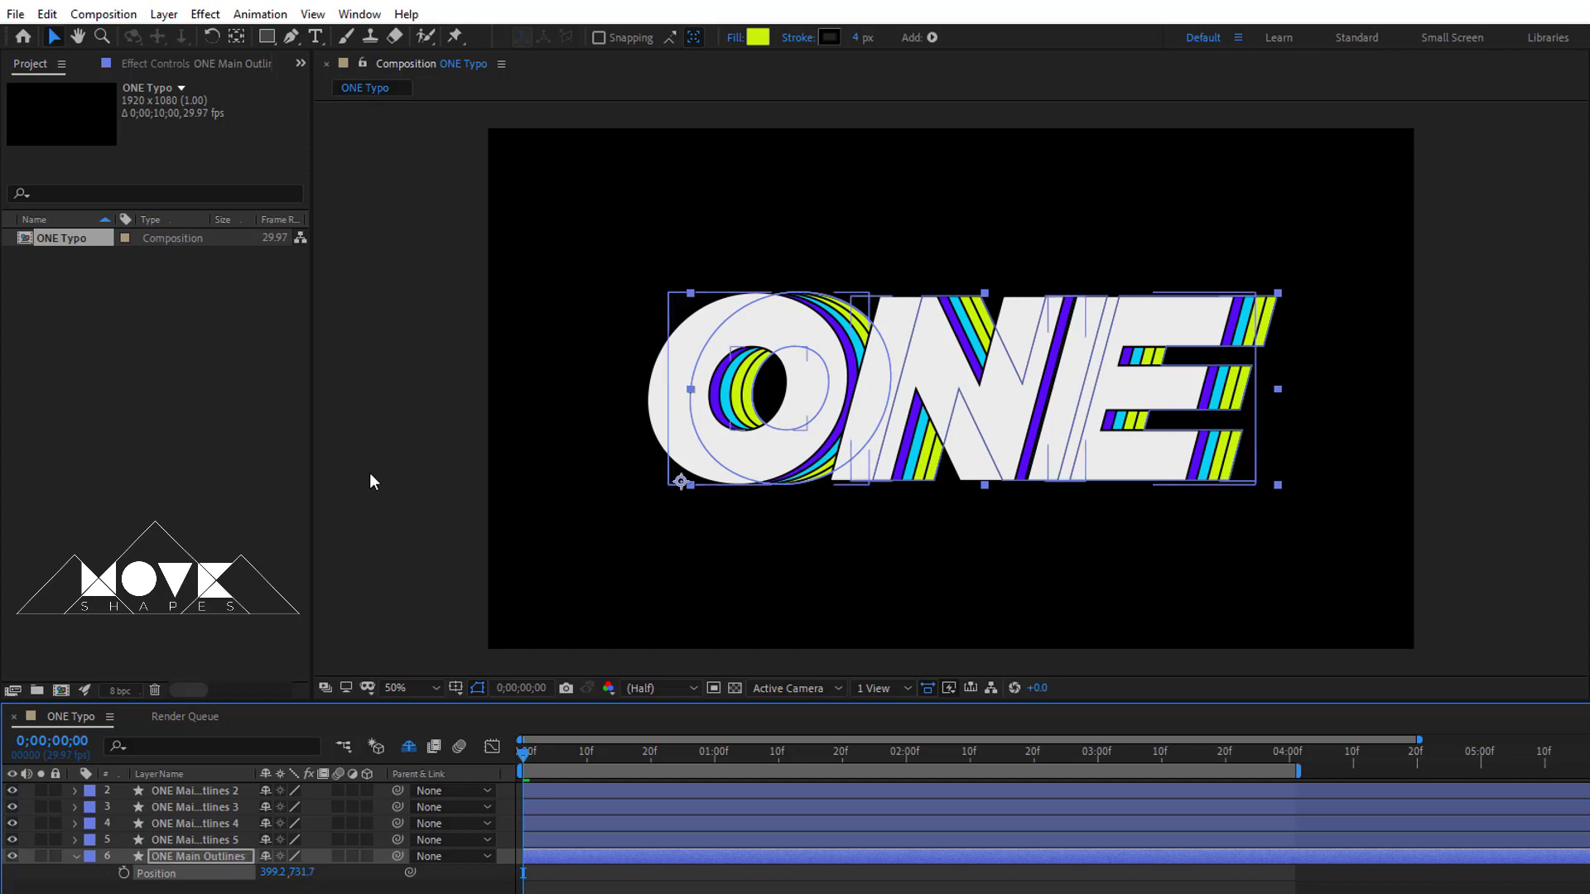
Change the bottom ONE Main Outlines layer's fill to orange and deselect it.
left_click(758, 38)
left_click(1567, 370)
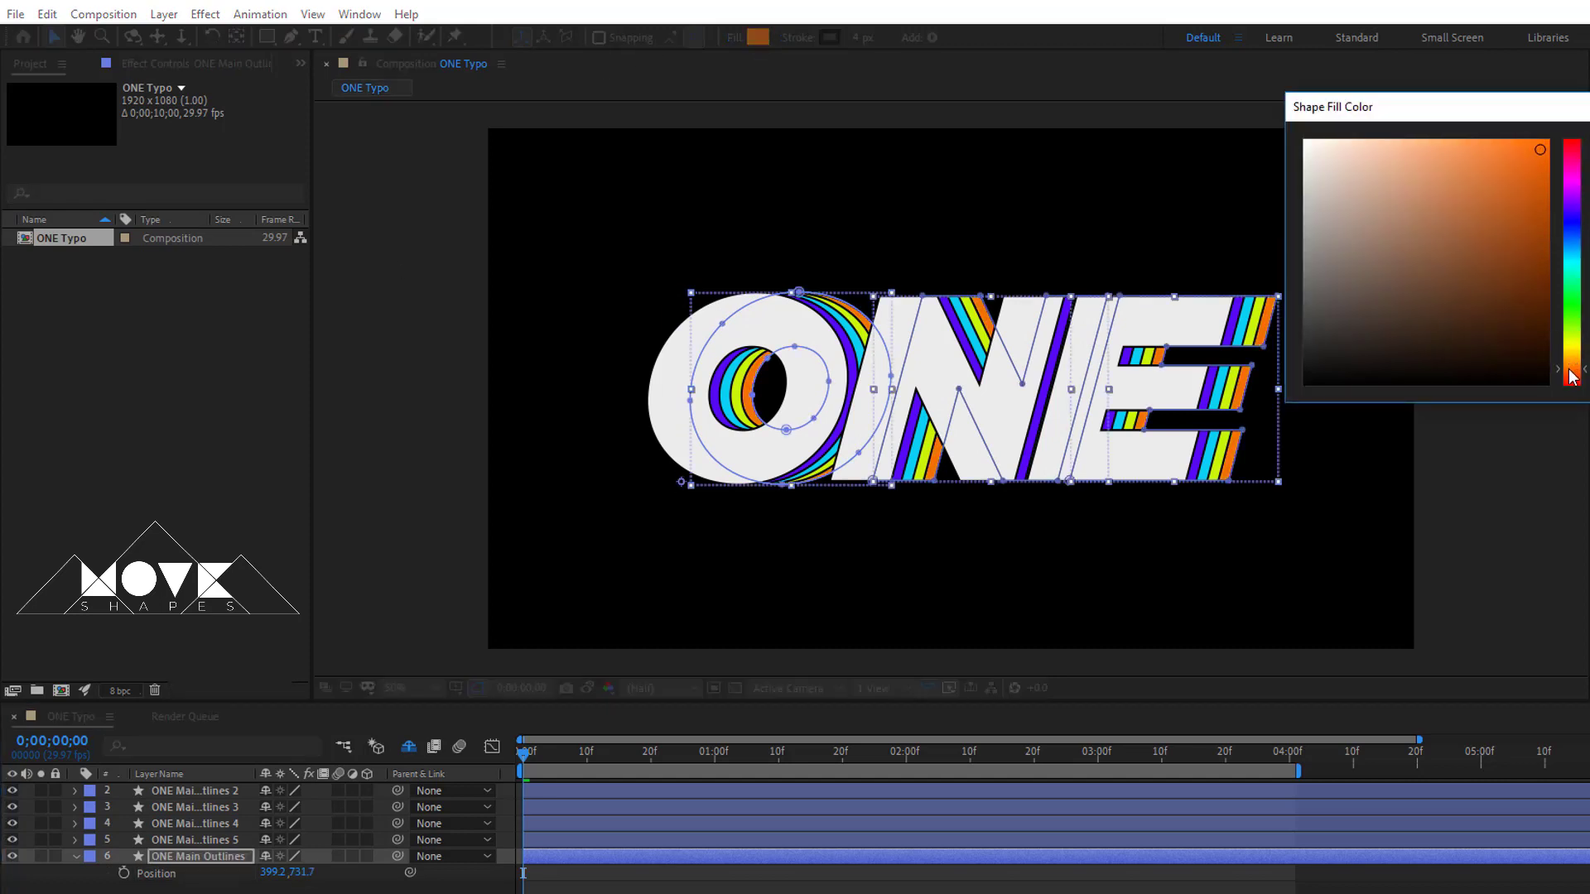
key("Return")
left_click(1126, 889)
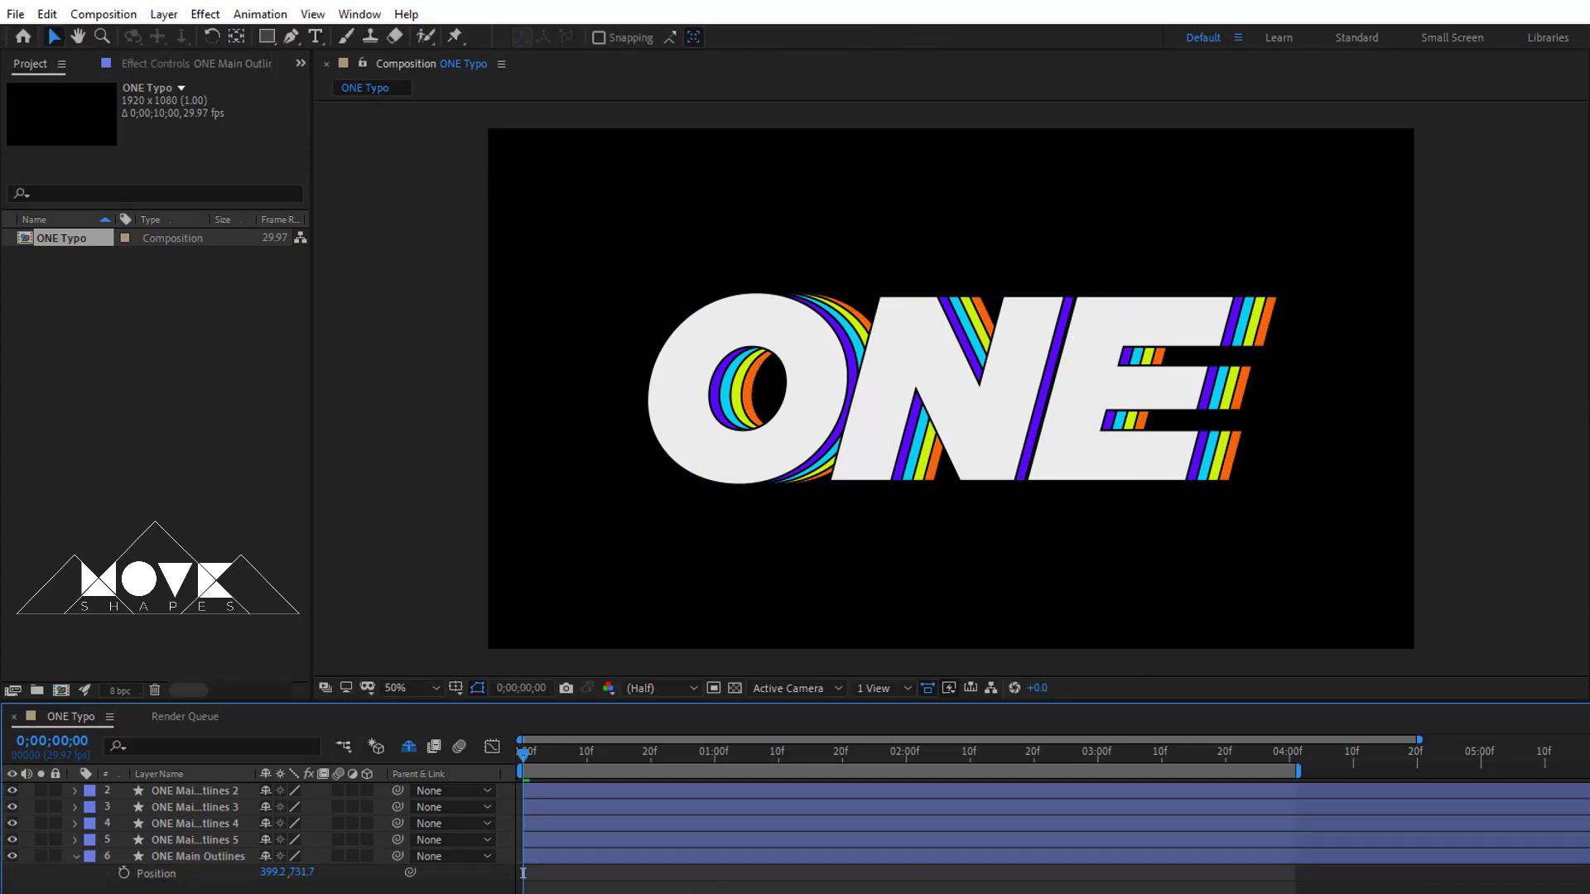
Stagger the four colored ONE layers so each starts about two frames after the layer above it, and preview the animation.
key("space")
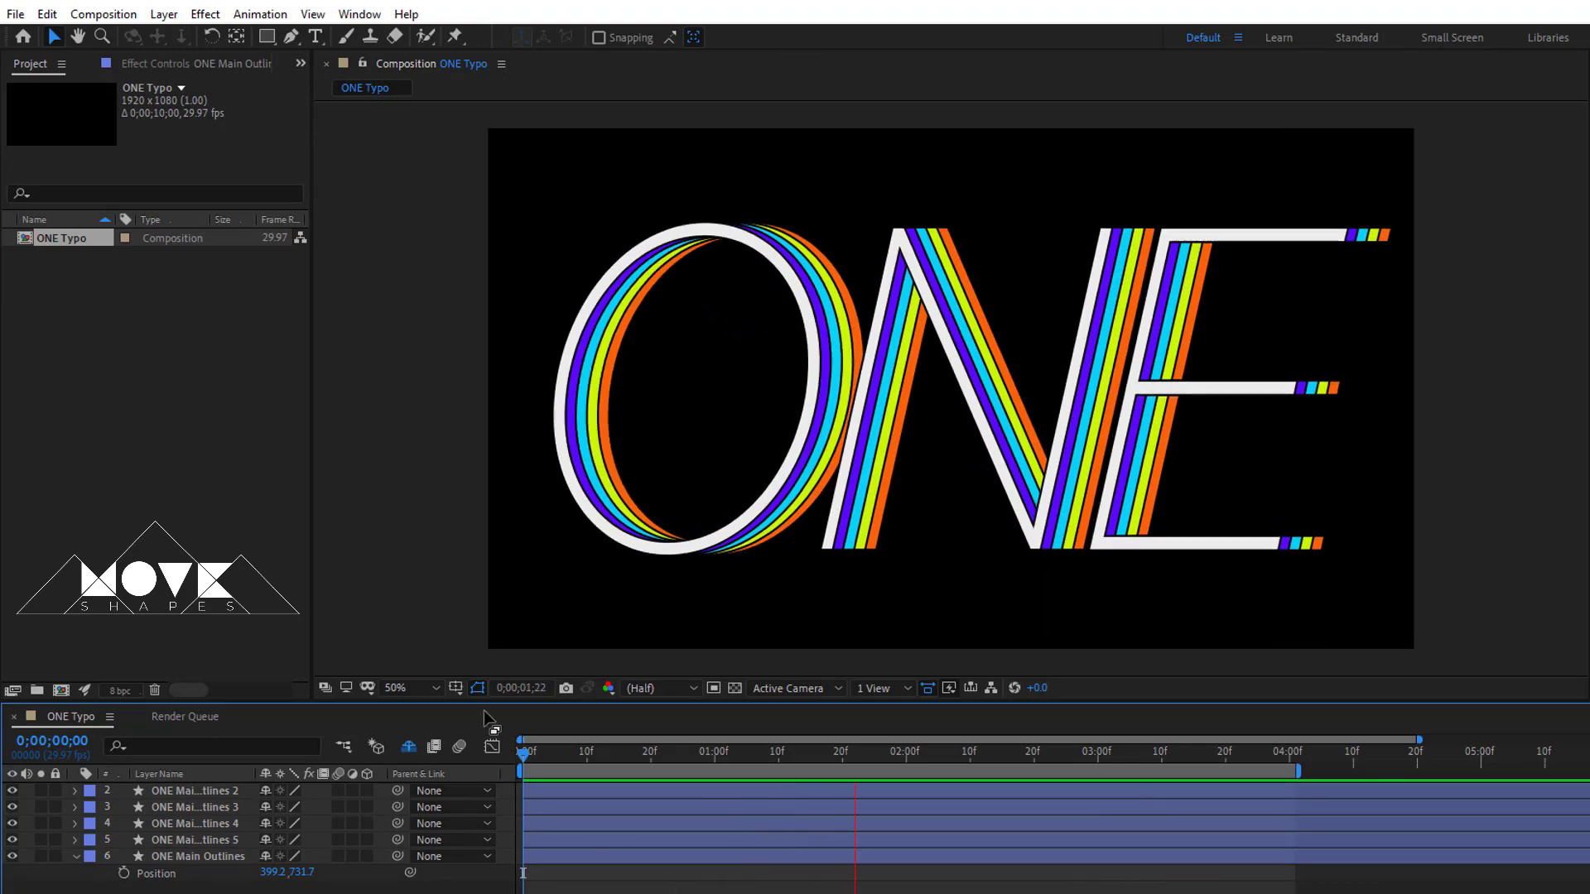
key("space")
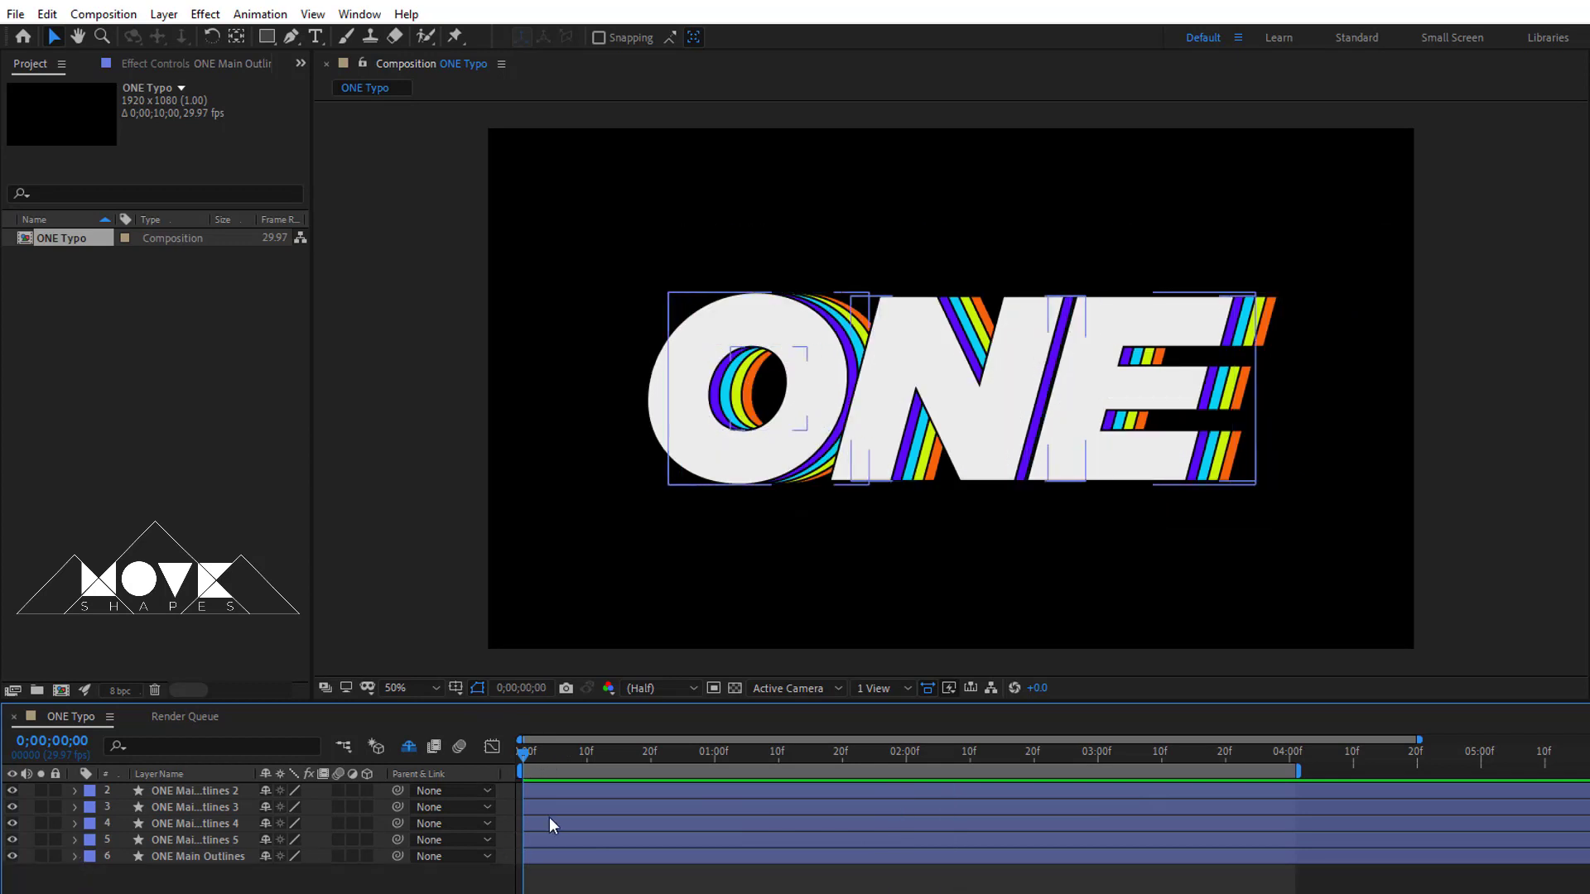
left_click(546, 808)
left_click_drag(533, 808, 550, 822)
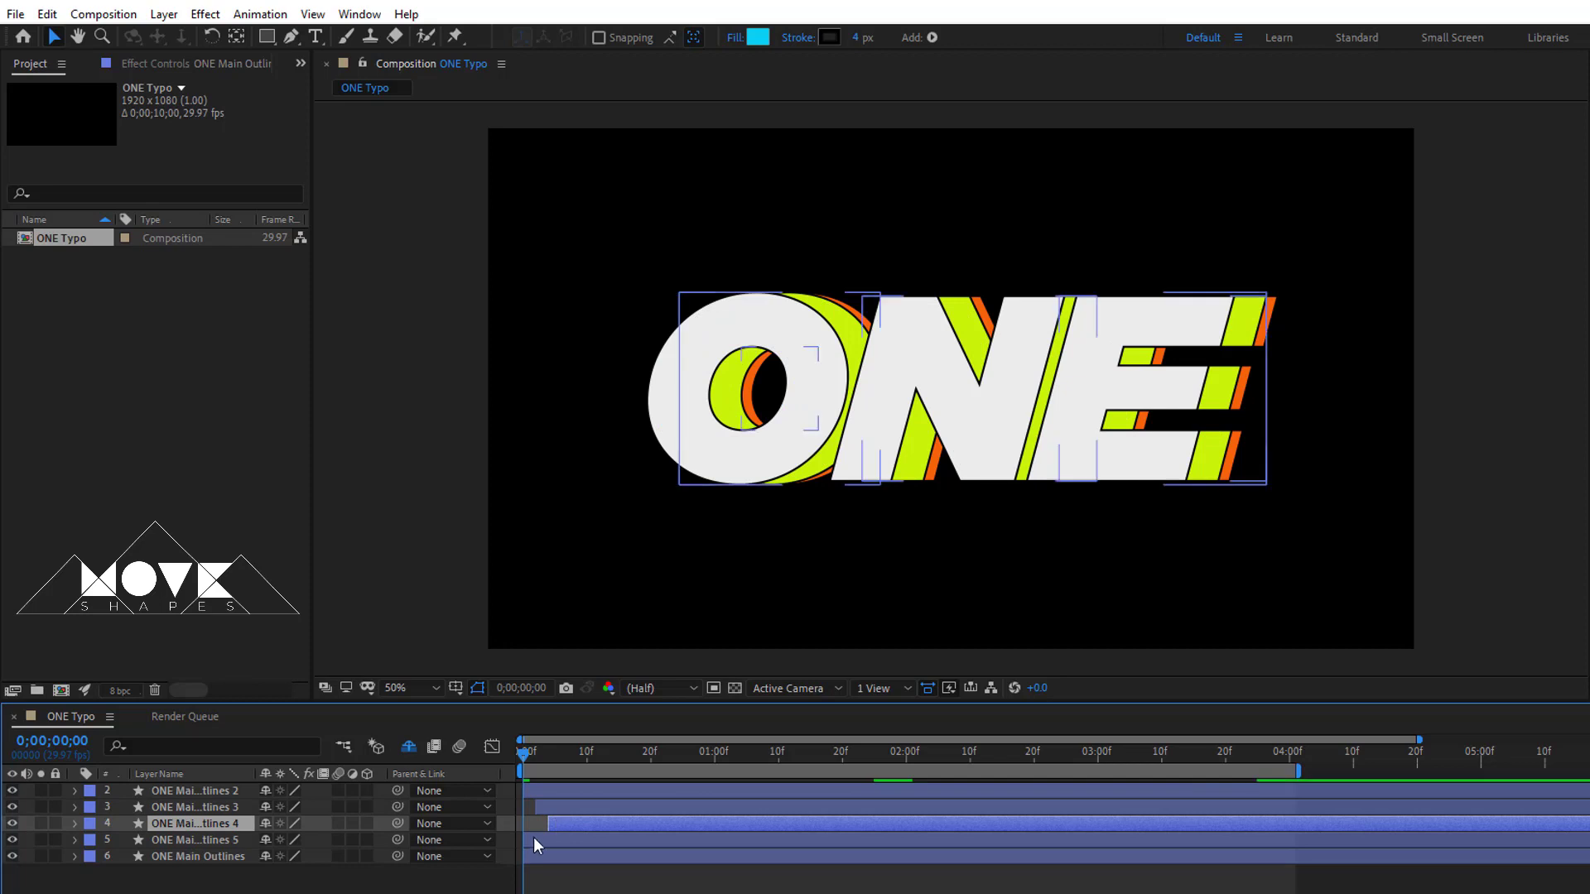
left_click_drag(533, 837, 573, 856)
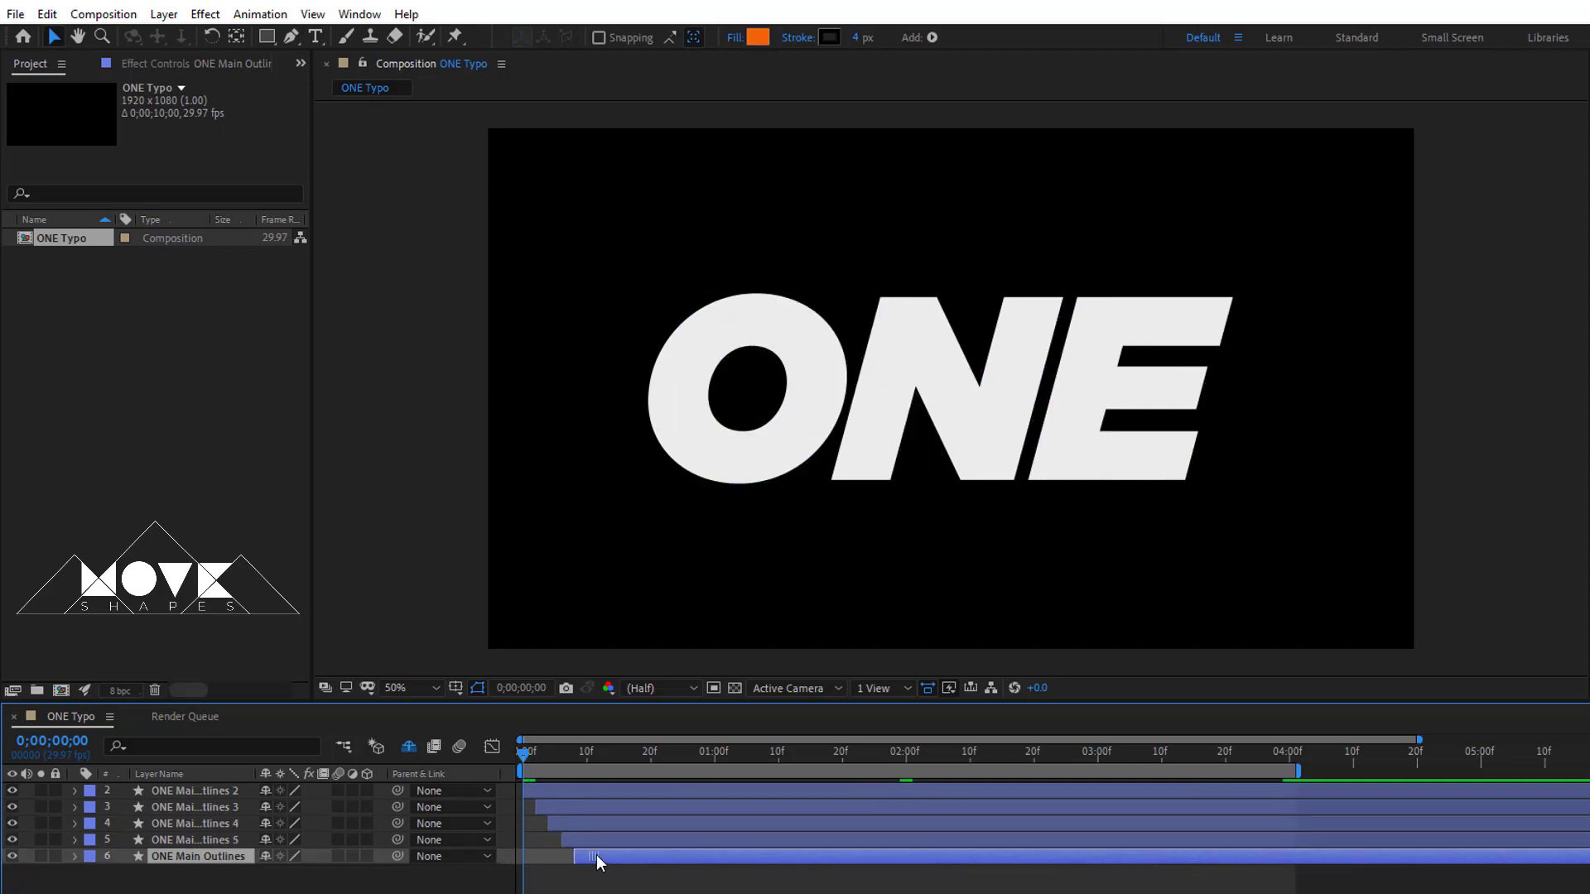
left_click(600, 879)
key("space")
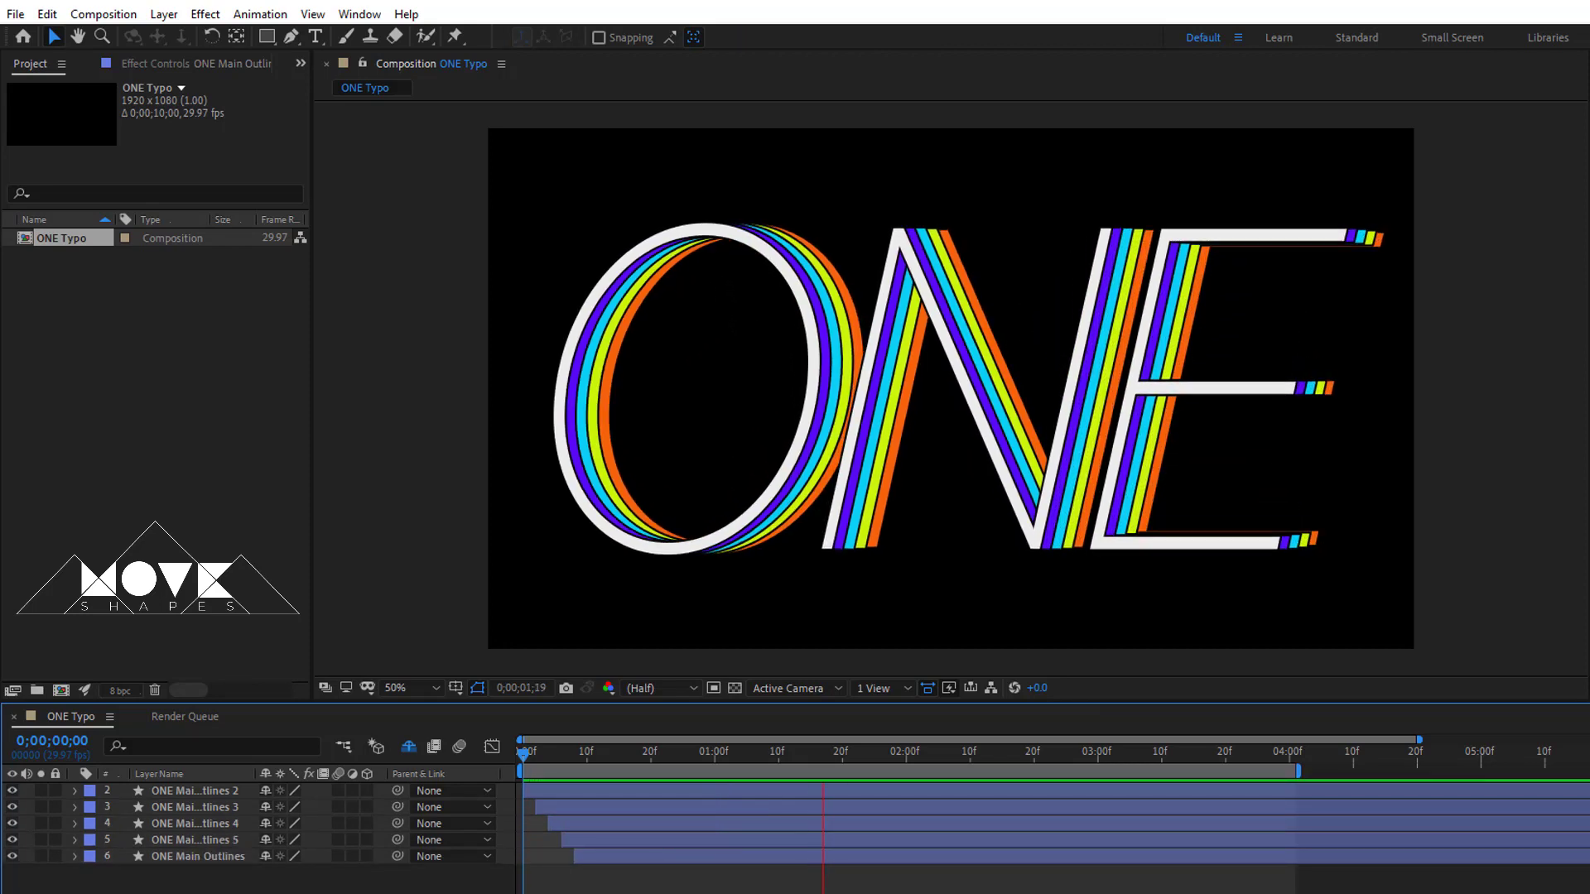
key("space")
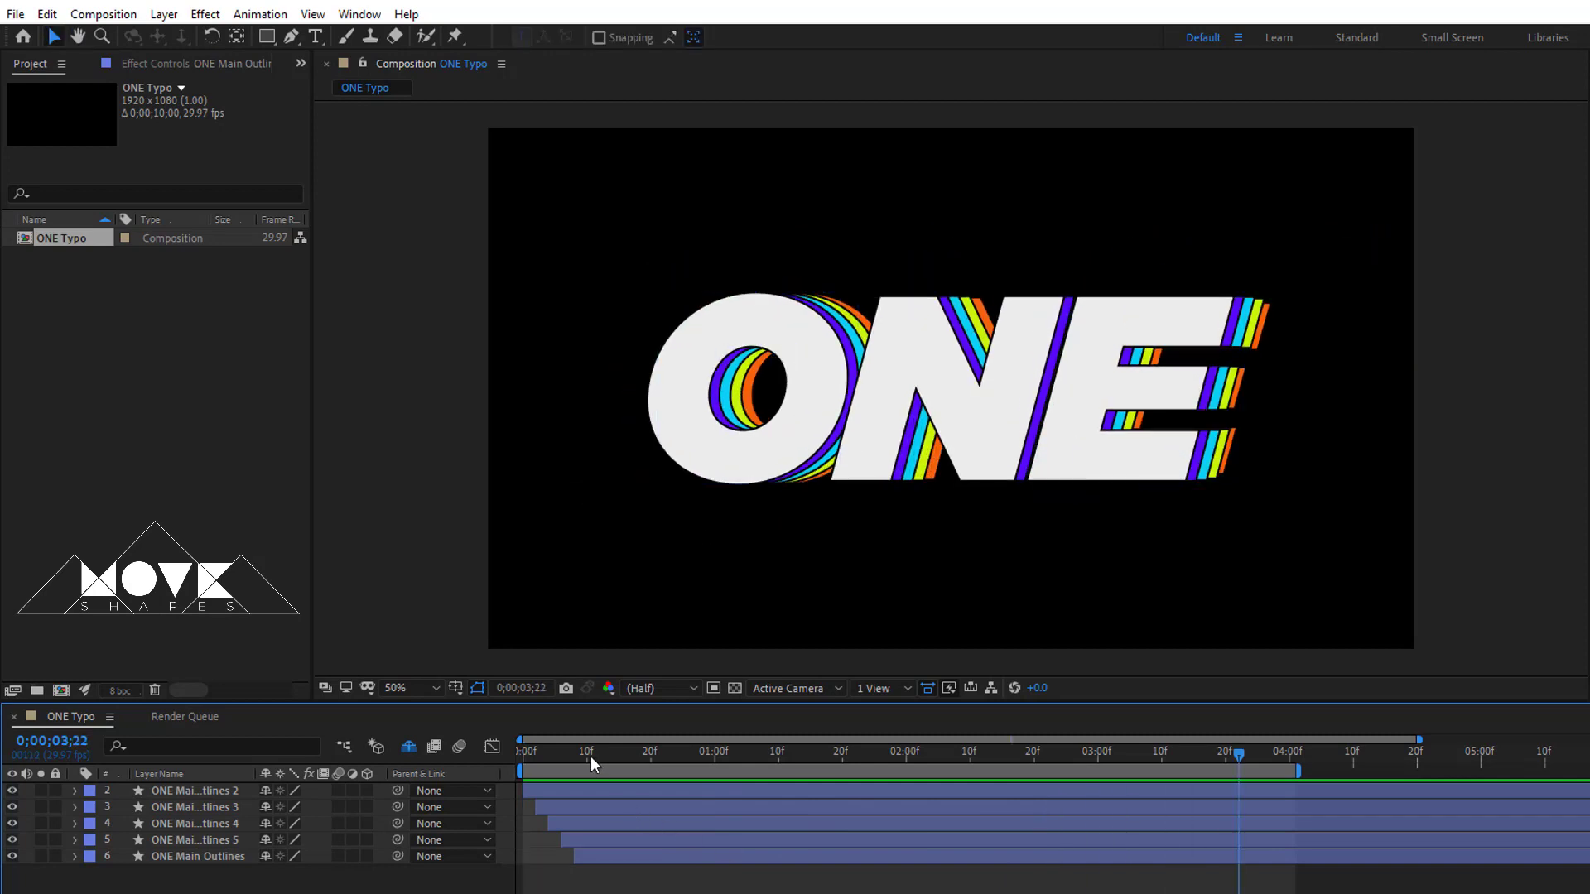
Extend the in-points of the four colored ONE layers back to the composition's start and preview the result.
left_click(594, 762)
left_click(563, 810)
left_click_drag(538, 811, 442, 823)
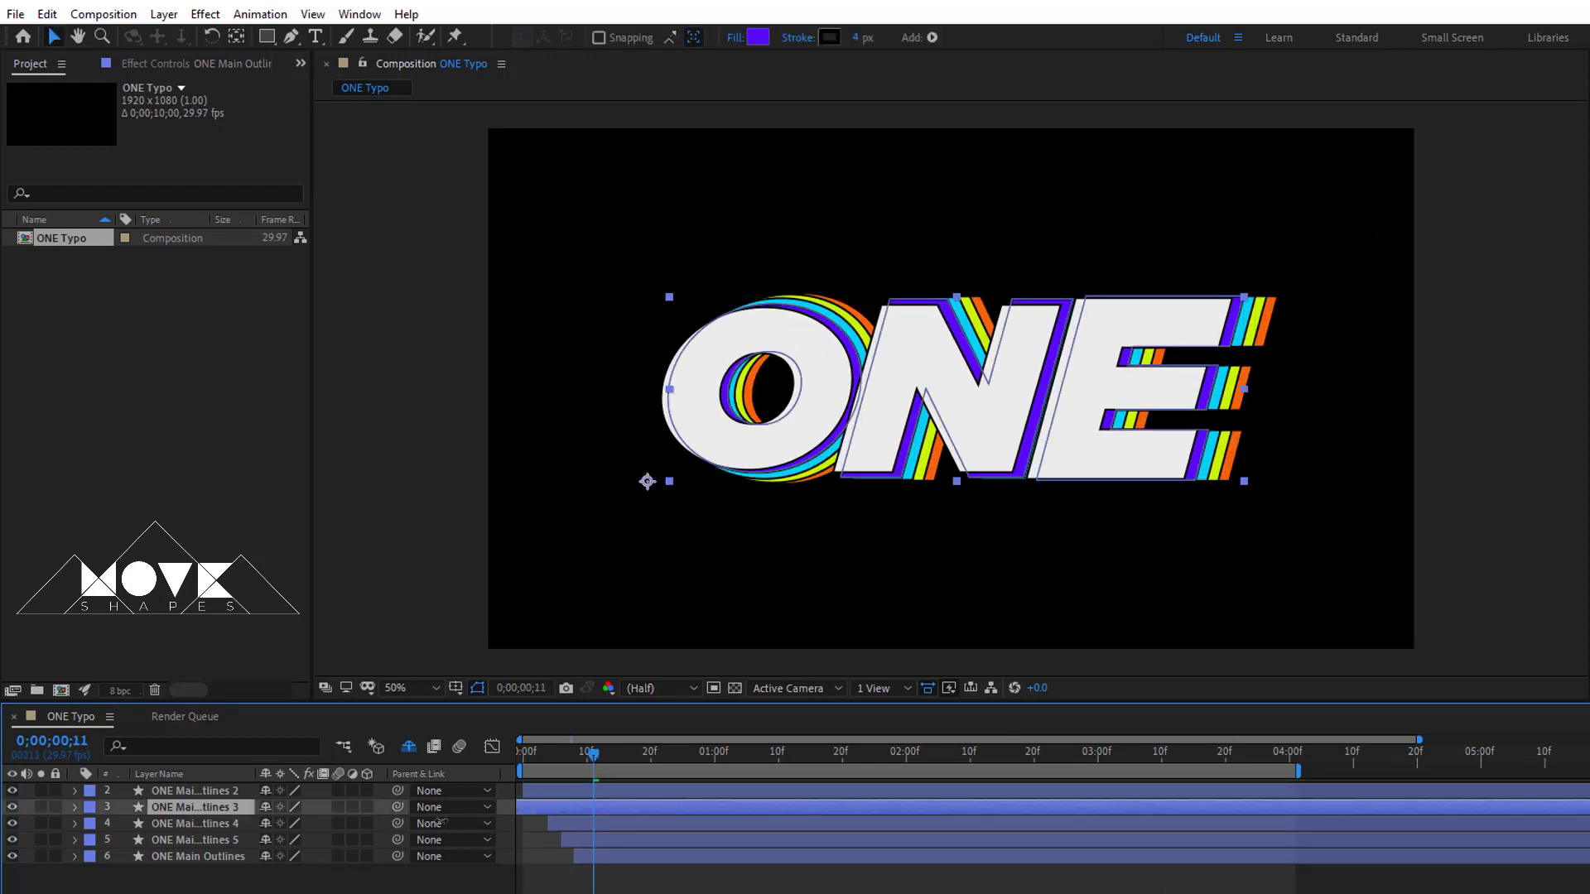
left_click_drag(547, 823, 510, 858)
left_click(536, 878)
left_click(522, 754)
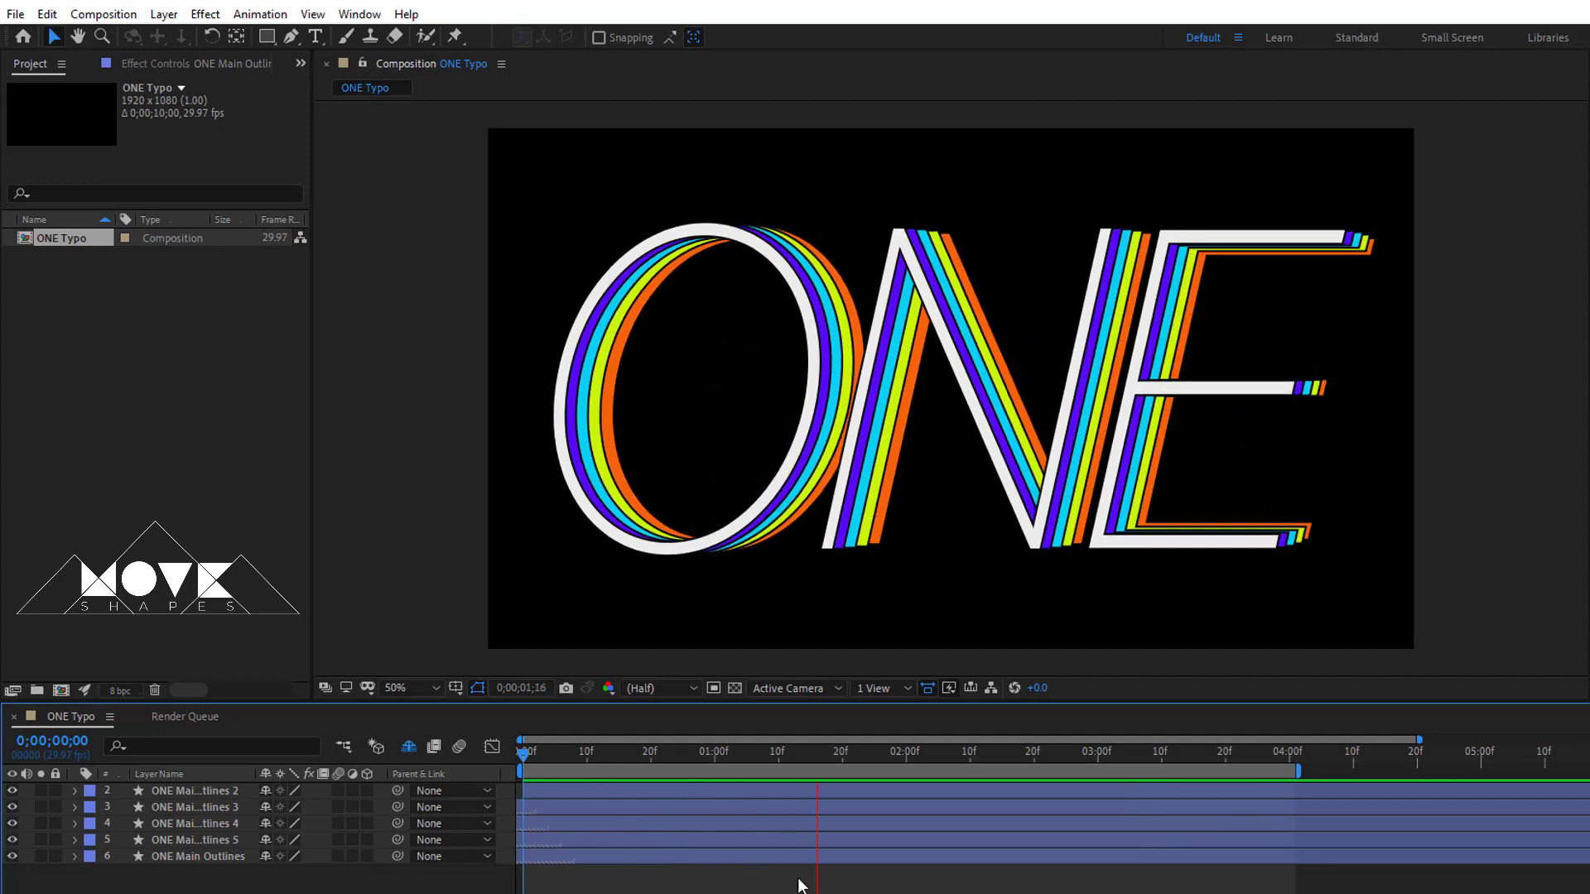
key("space")
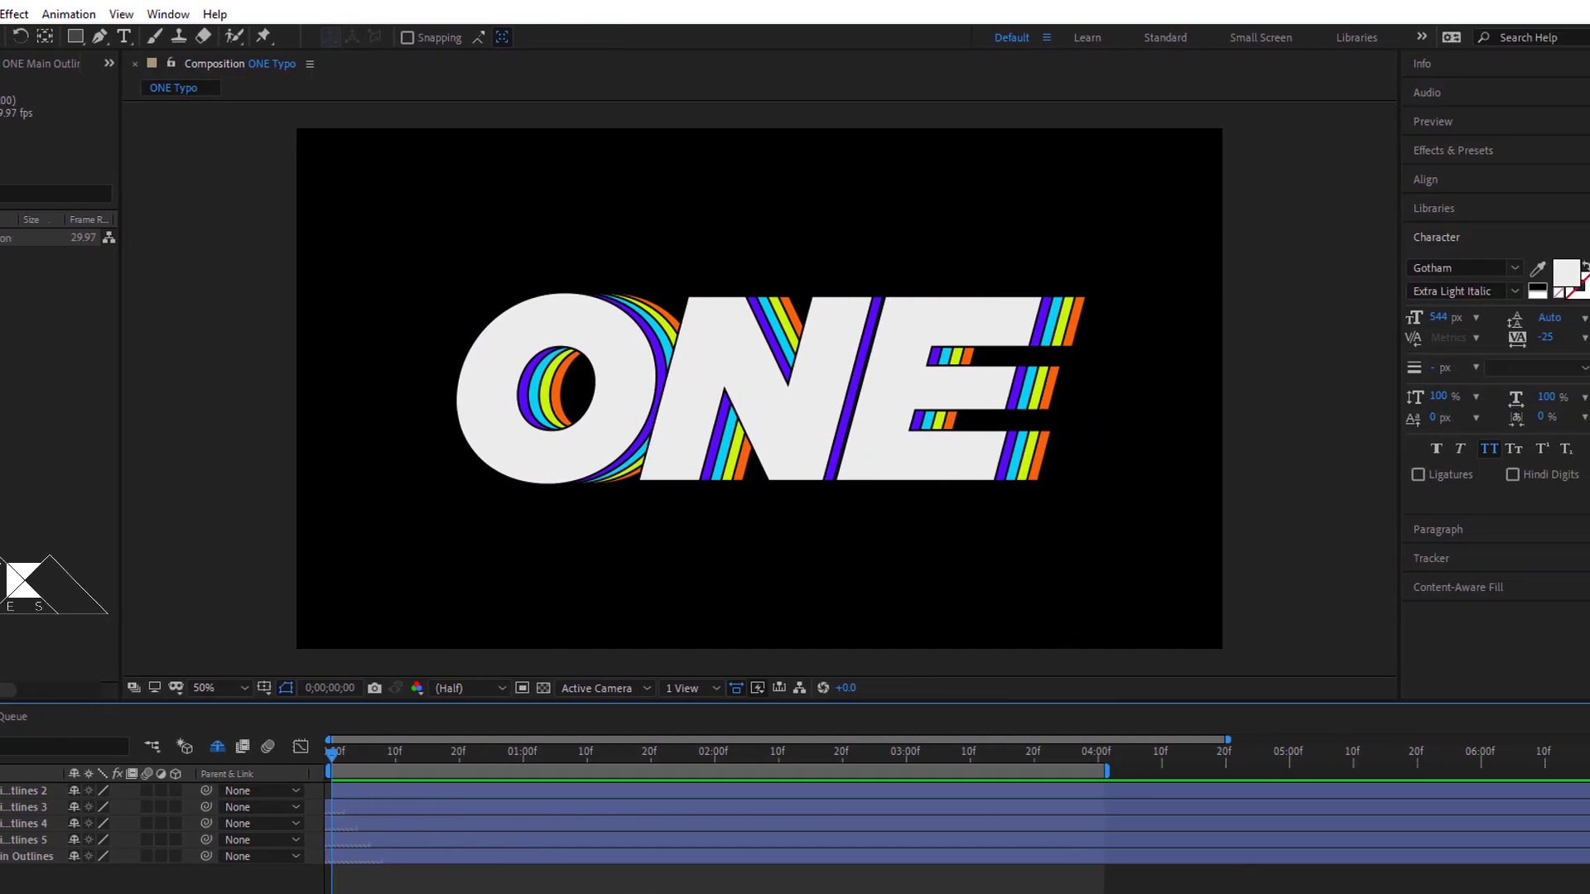
Add an adjustment layer above the ONE layers and apply the Wave Warp effect to it.
right_click(1285, 354)
mouse_move(1349, 360)
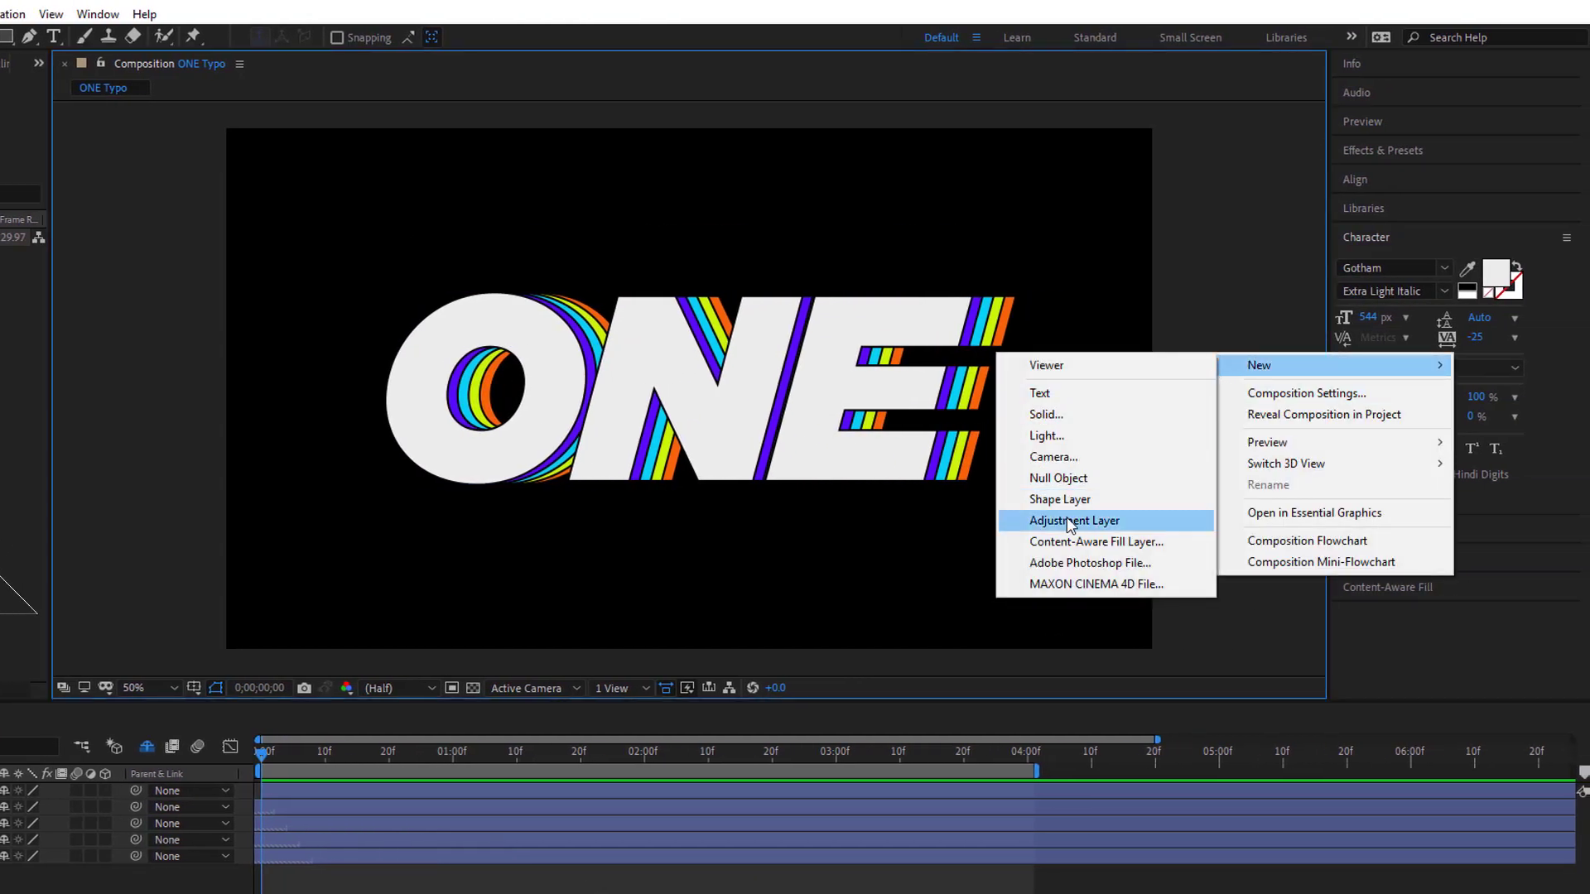
left_click(1102, 520)
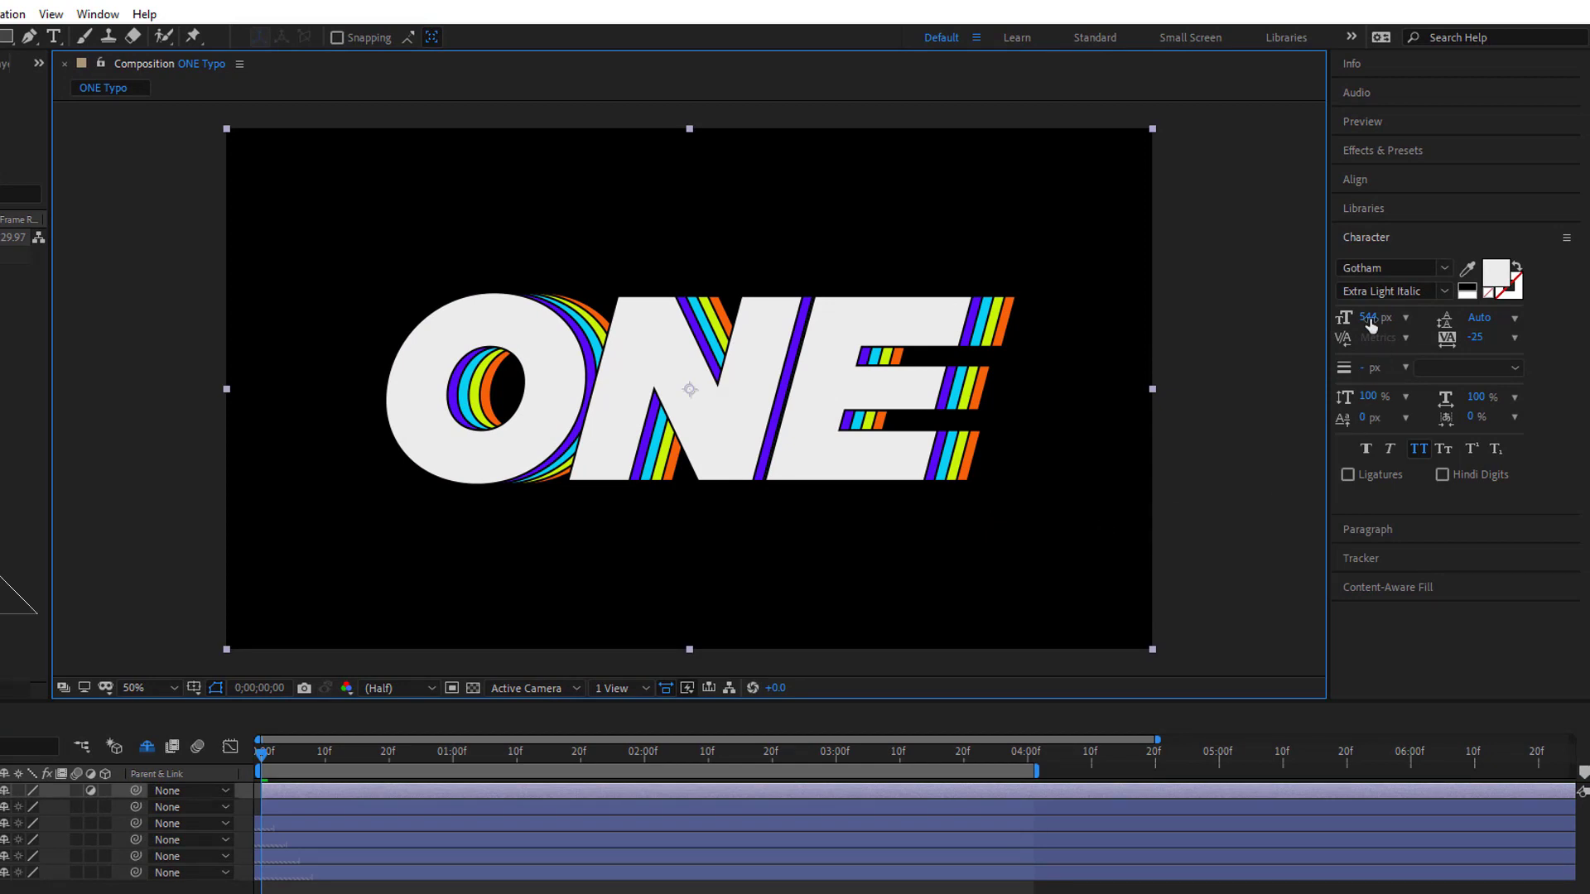
left_click(1366, 238)
left_click(1362, 149)
left_click(1396, 174)
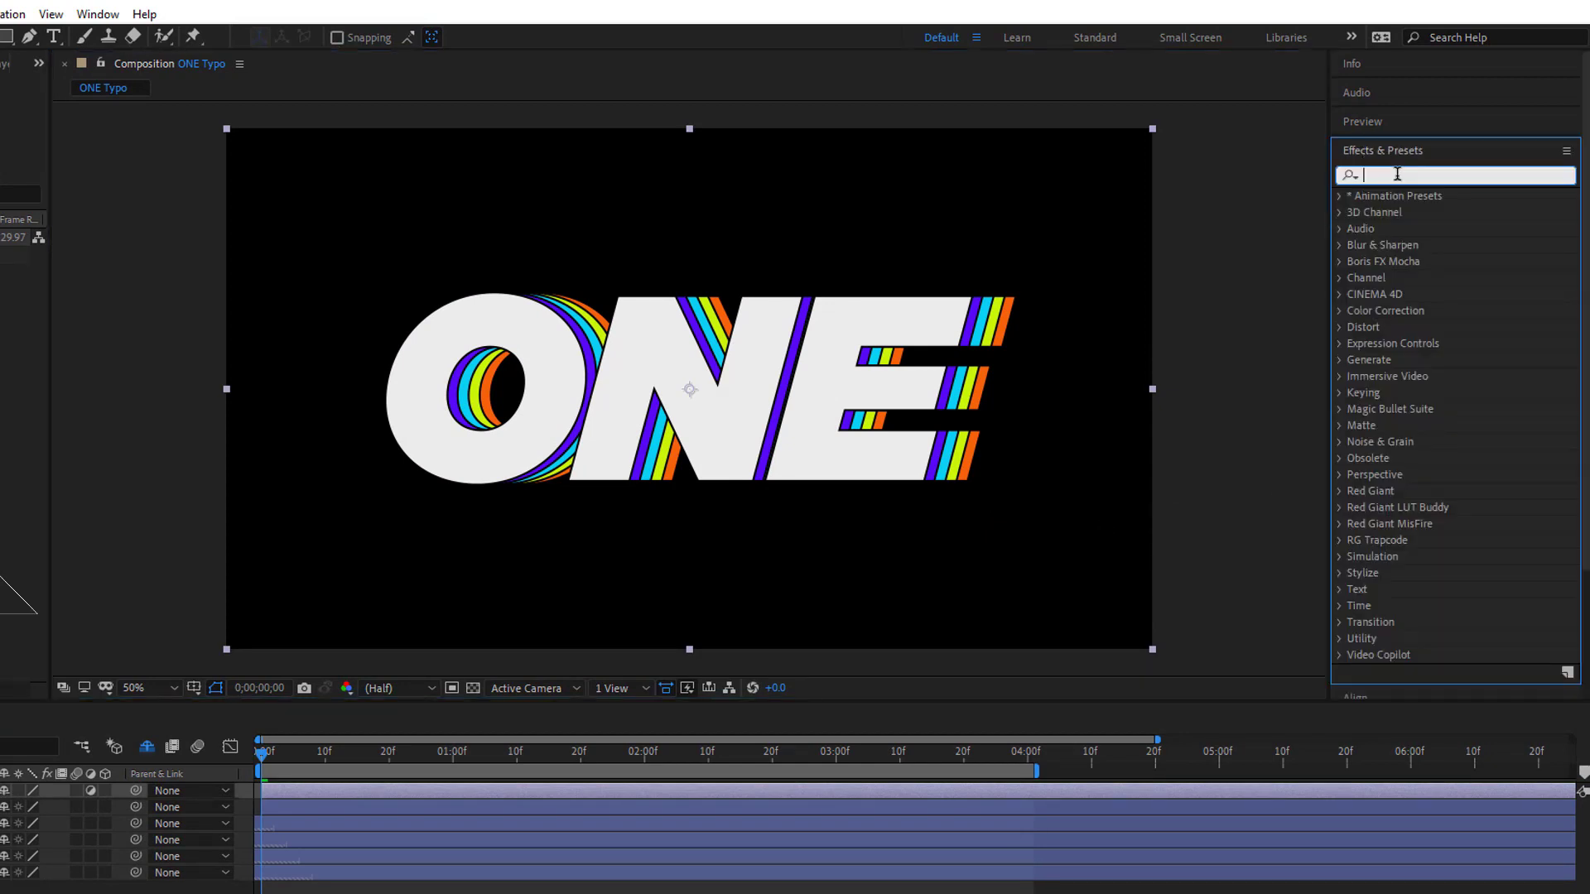
type("wave")
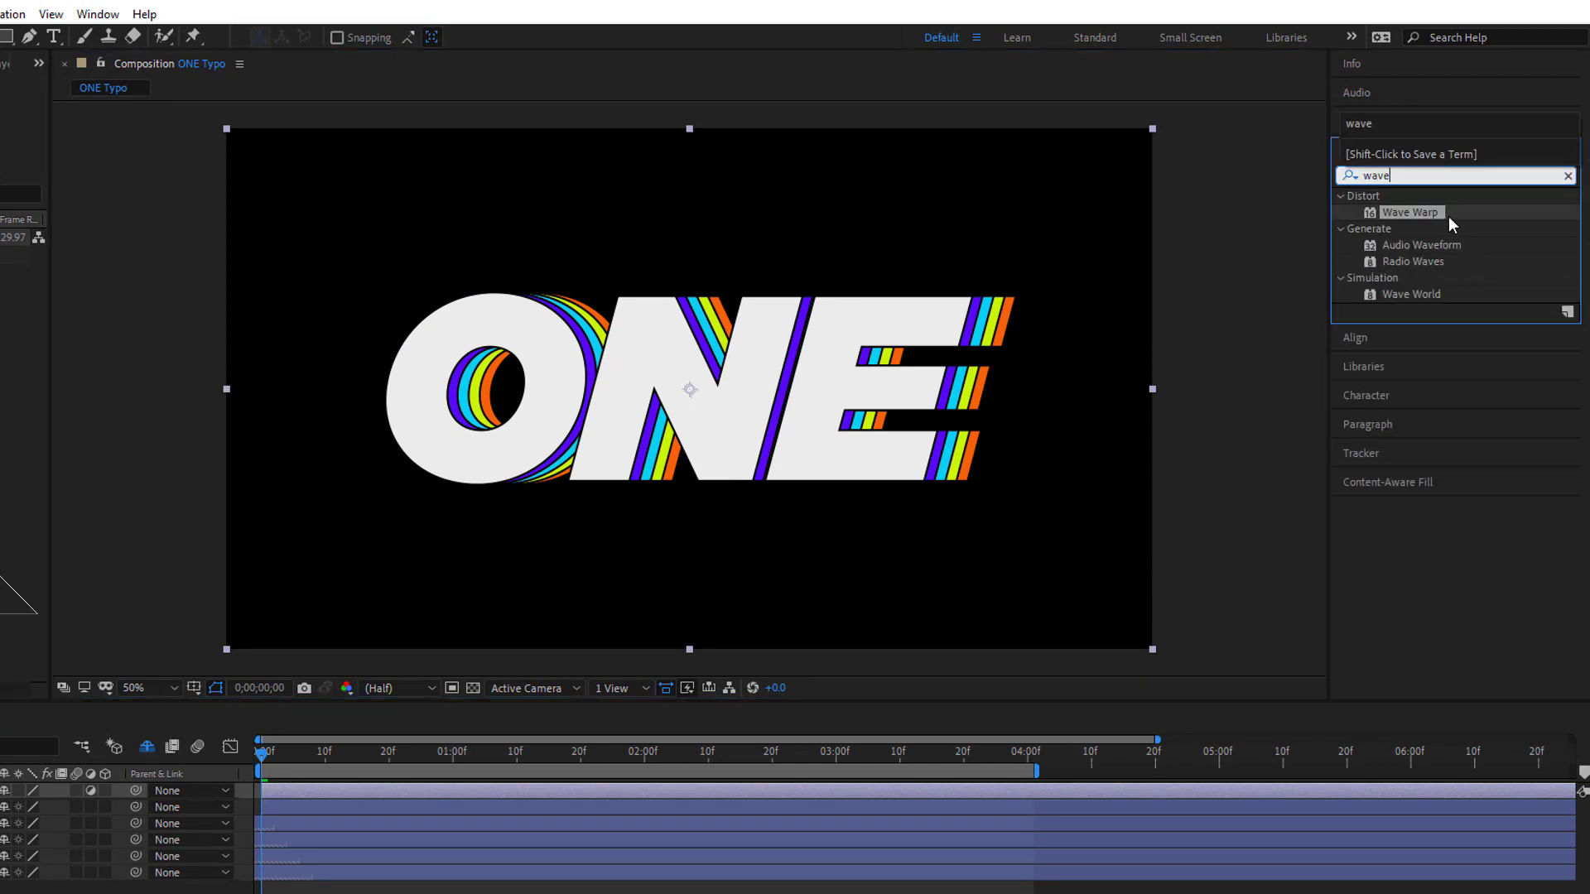
left_click(1425, 213)
Set the Wave Warp direction to 180° and wave width to 154, and preview the animation from the start.
mouse_move(604, 785)
left_mouse_down()
mouse_move(674, 762)
mouse_move(814, 763)
left_mouse_up()
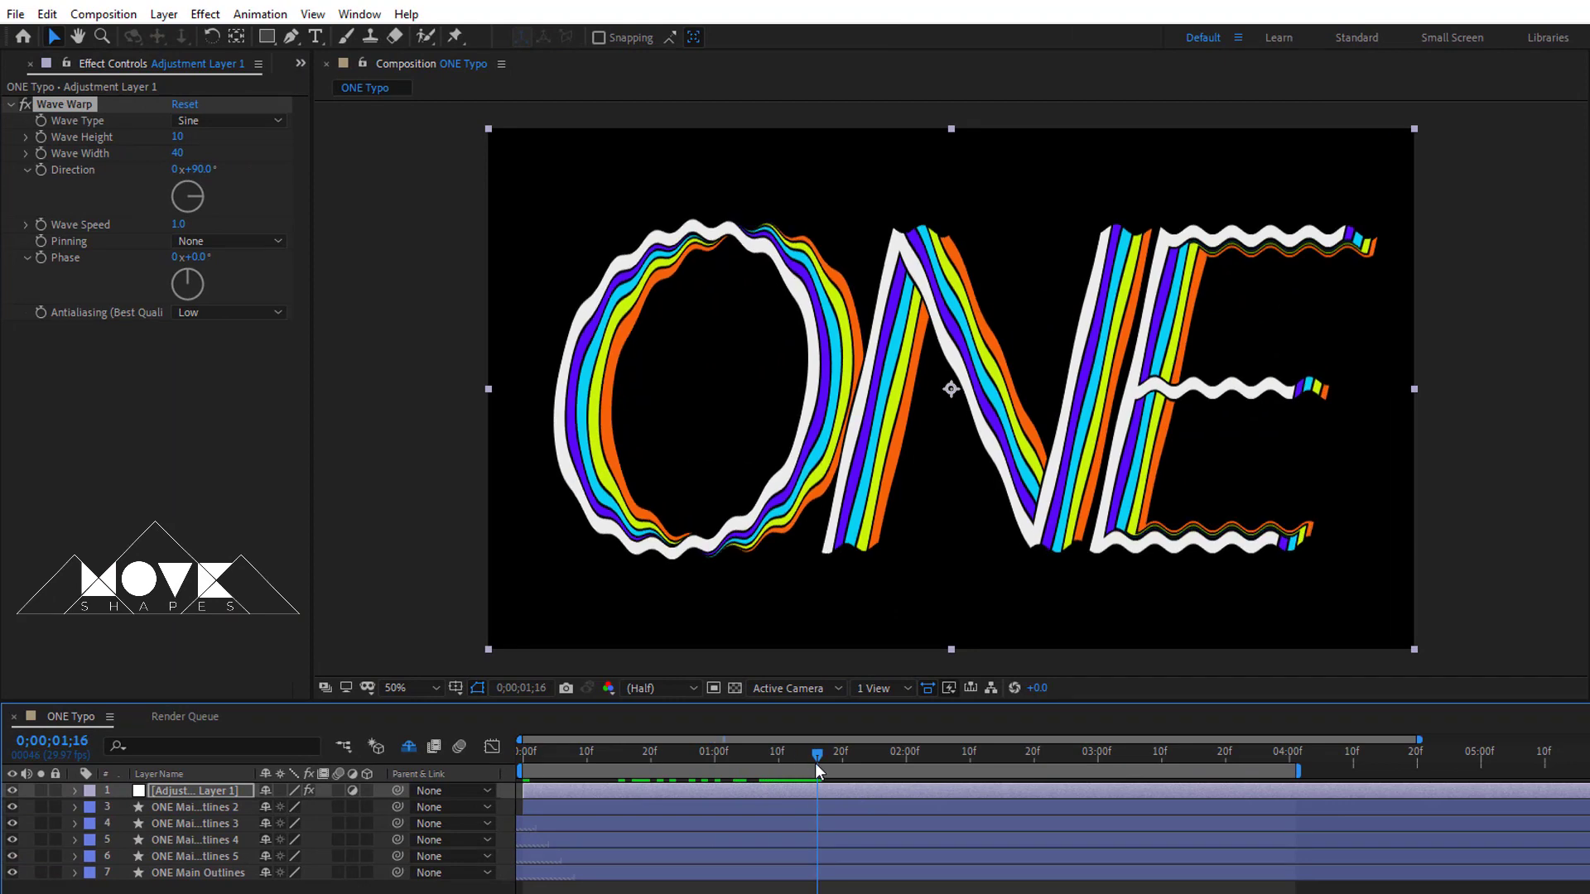
left_click_drag(211, 169, 214, 171)
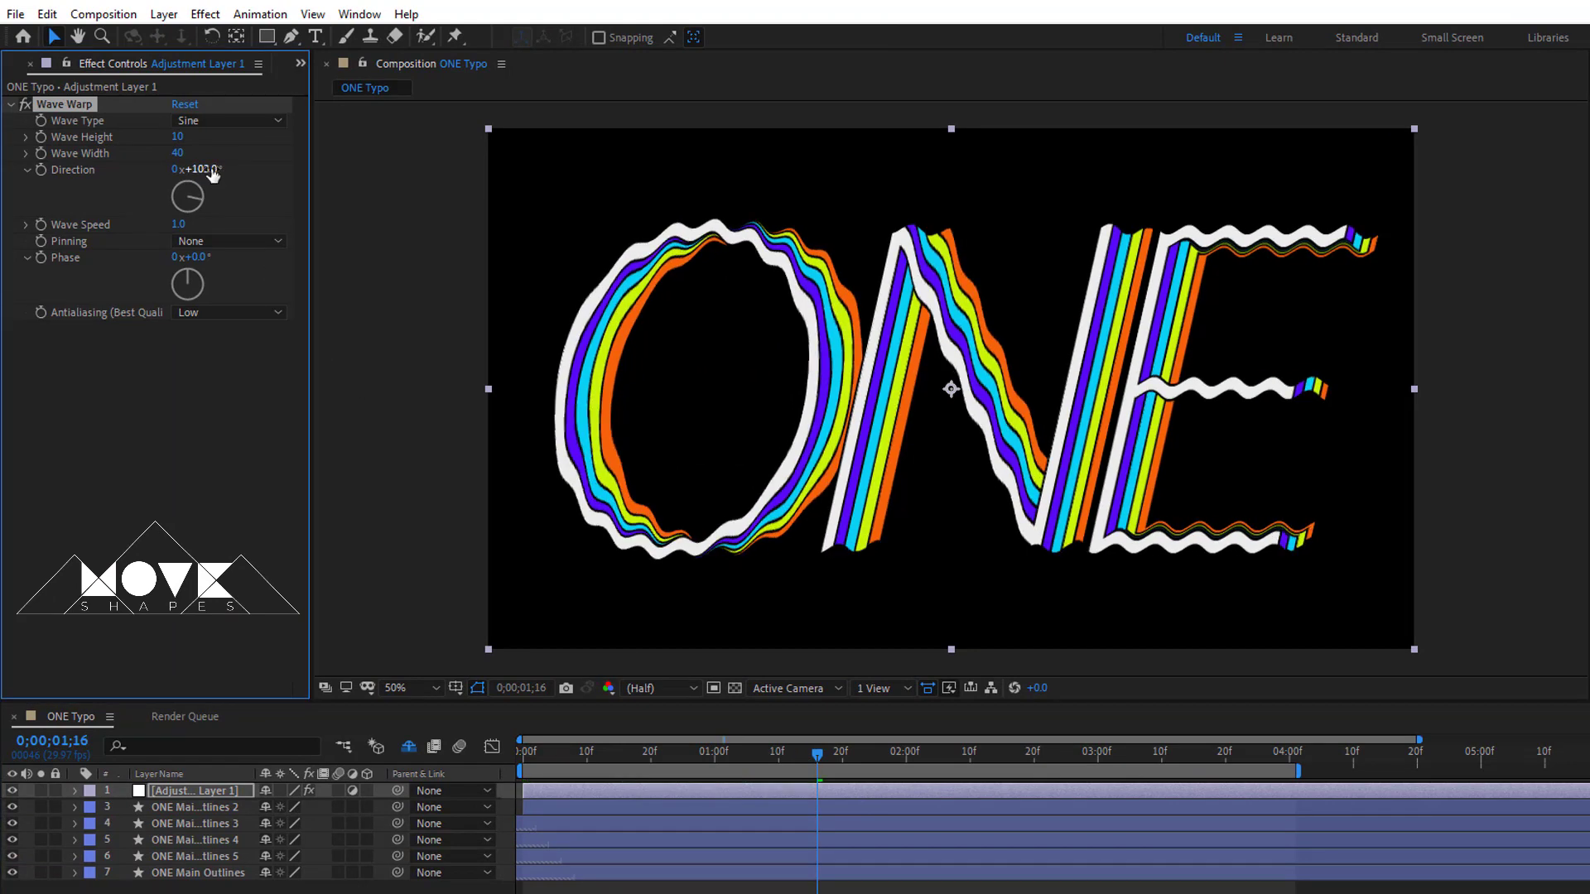
type("0")
key("Return")
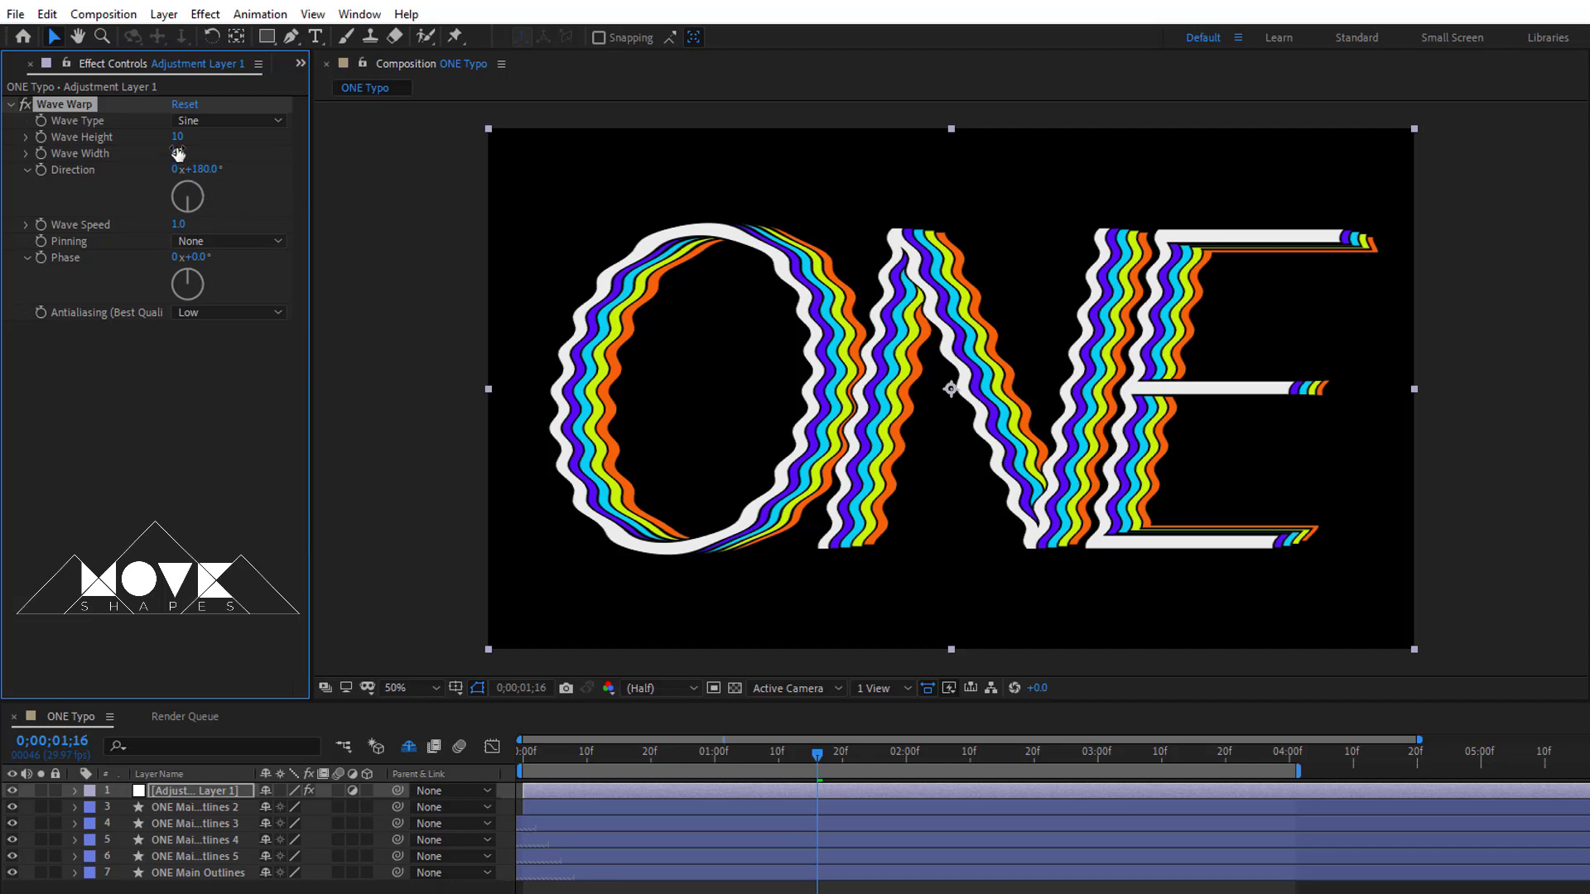
left_click_drag(178, 153, 1377, 247)
left_click(815, 887)
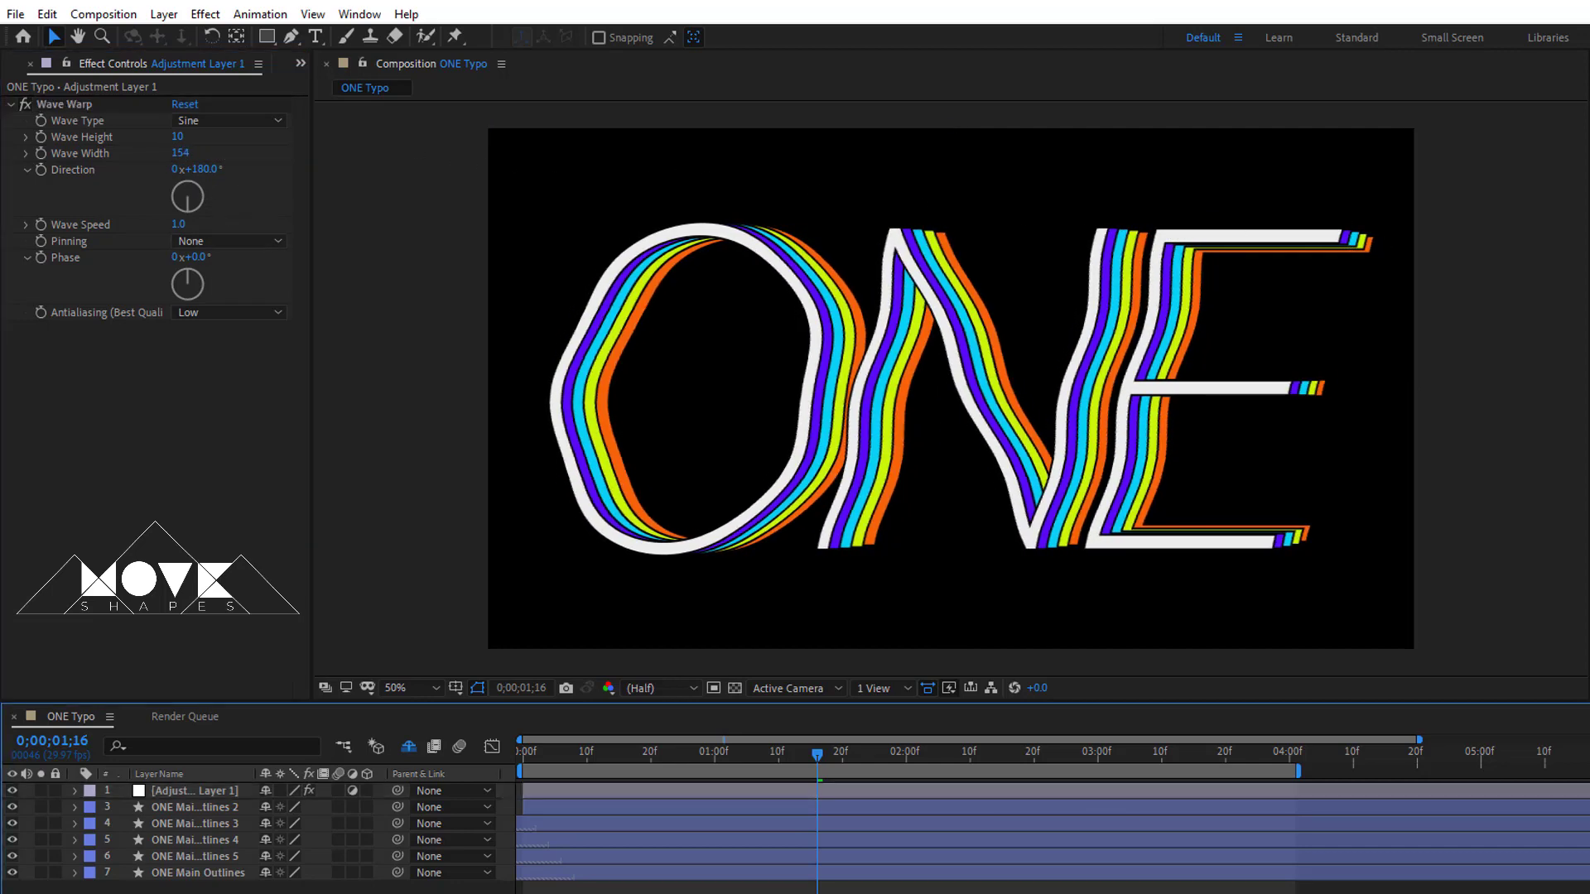
left_click_drag(817, 755, 377, 800)
key("space")
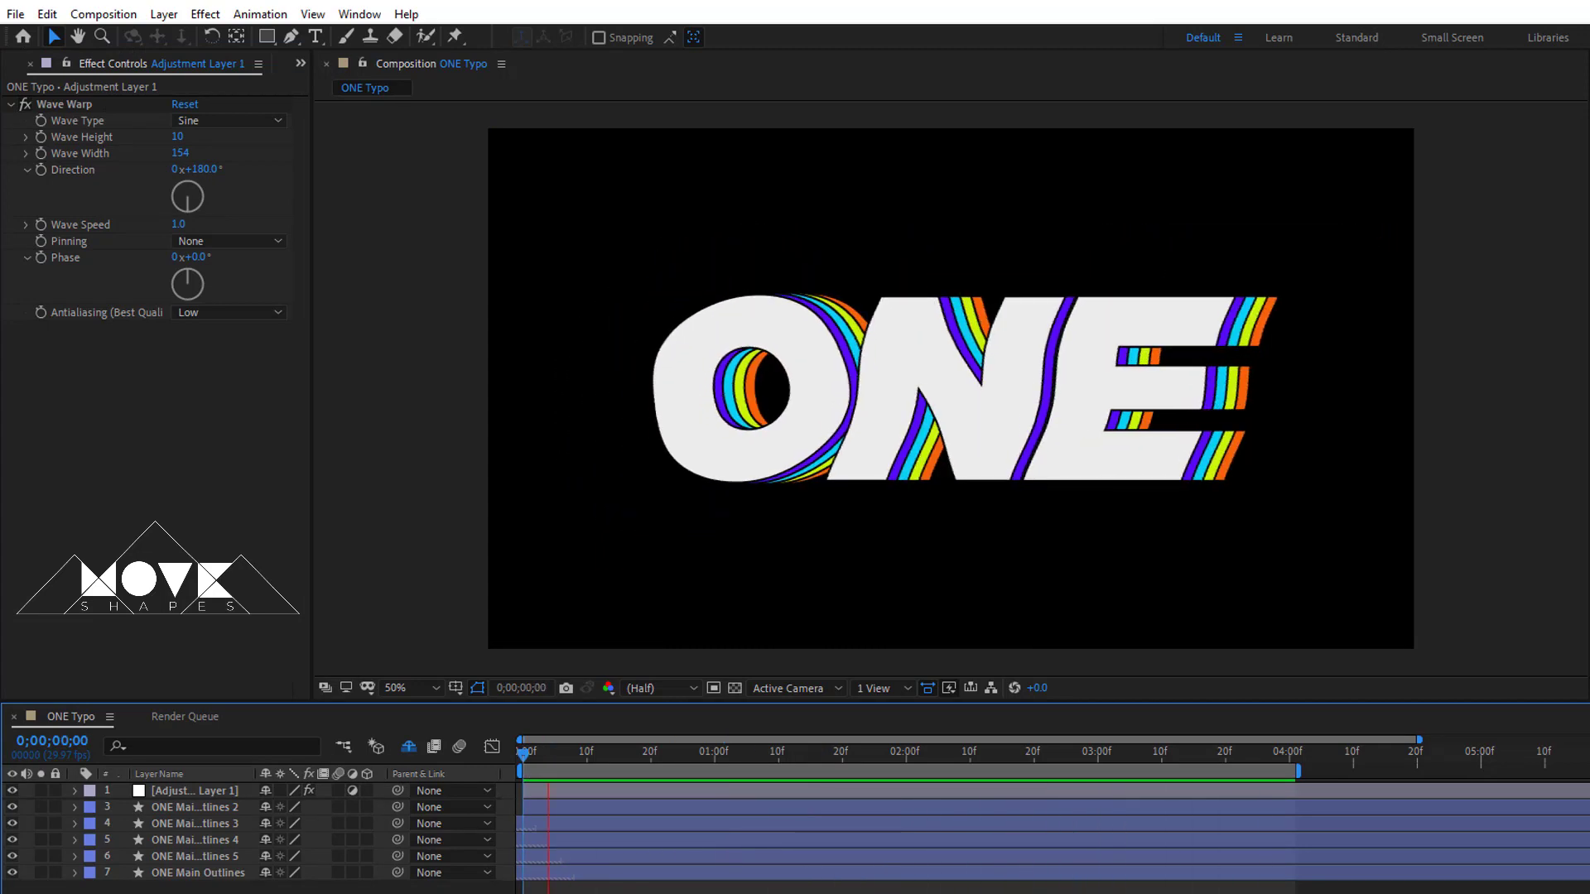
Trim the adjustment layer to run from 0;00;00;23 to 0;00;02;28 and preview the animation.
left_click_drag(533, 754, 751, 756)
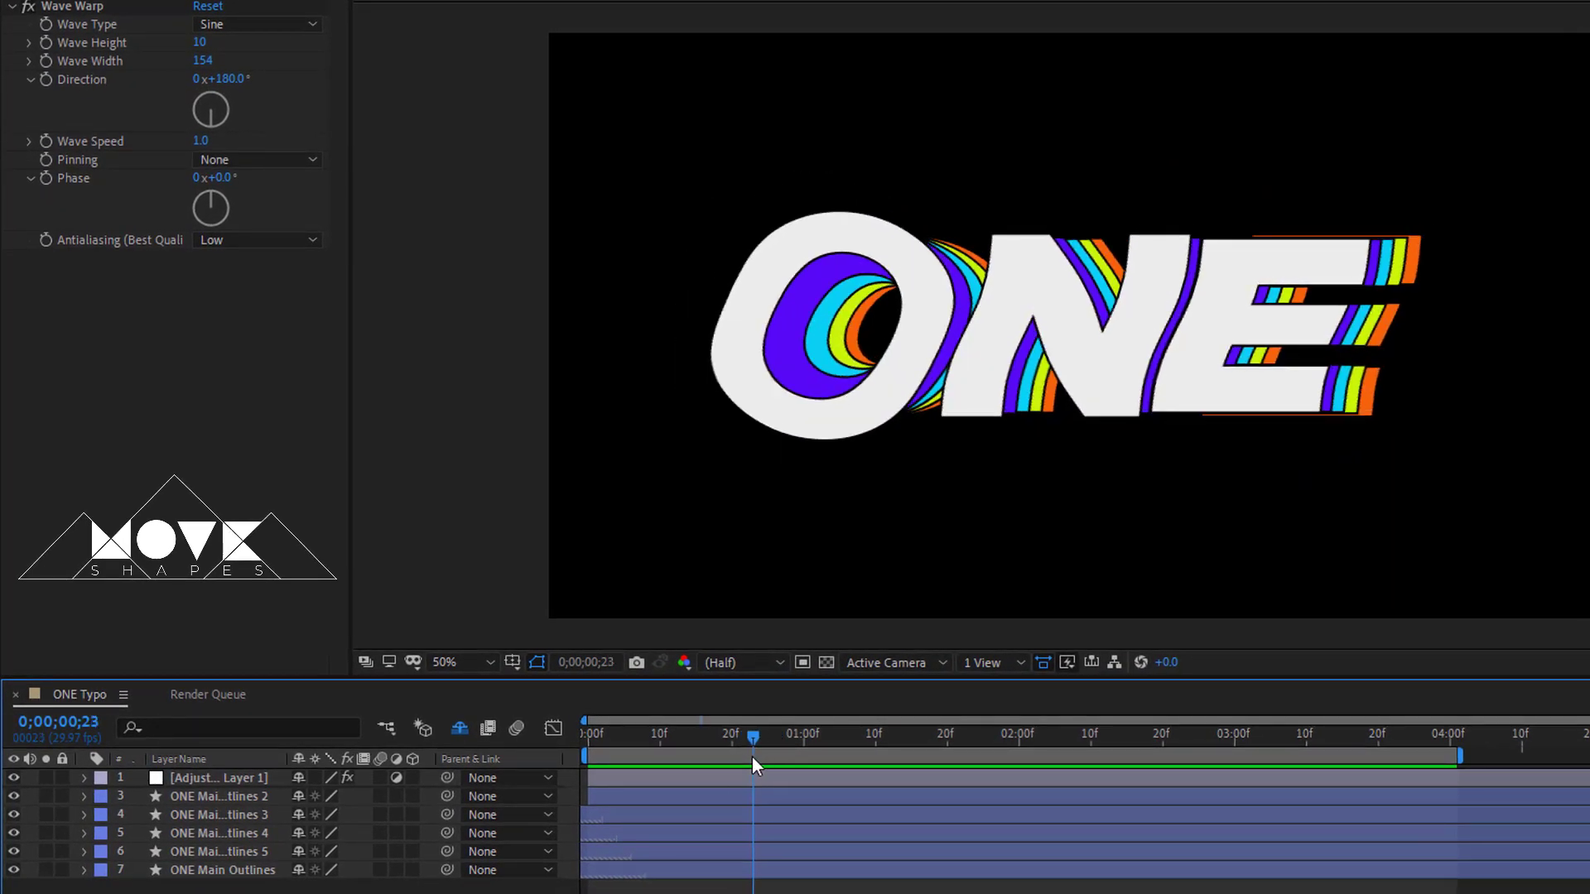
left_click_drag(589, 778, 635, 783)
key("F2")
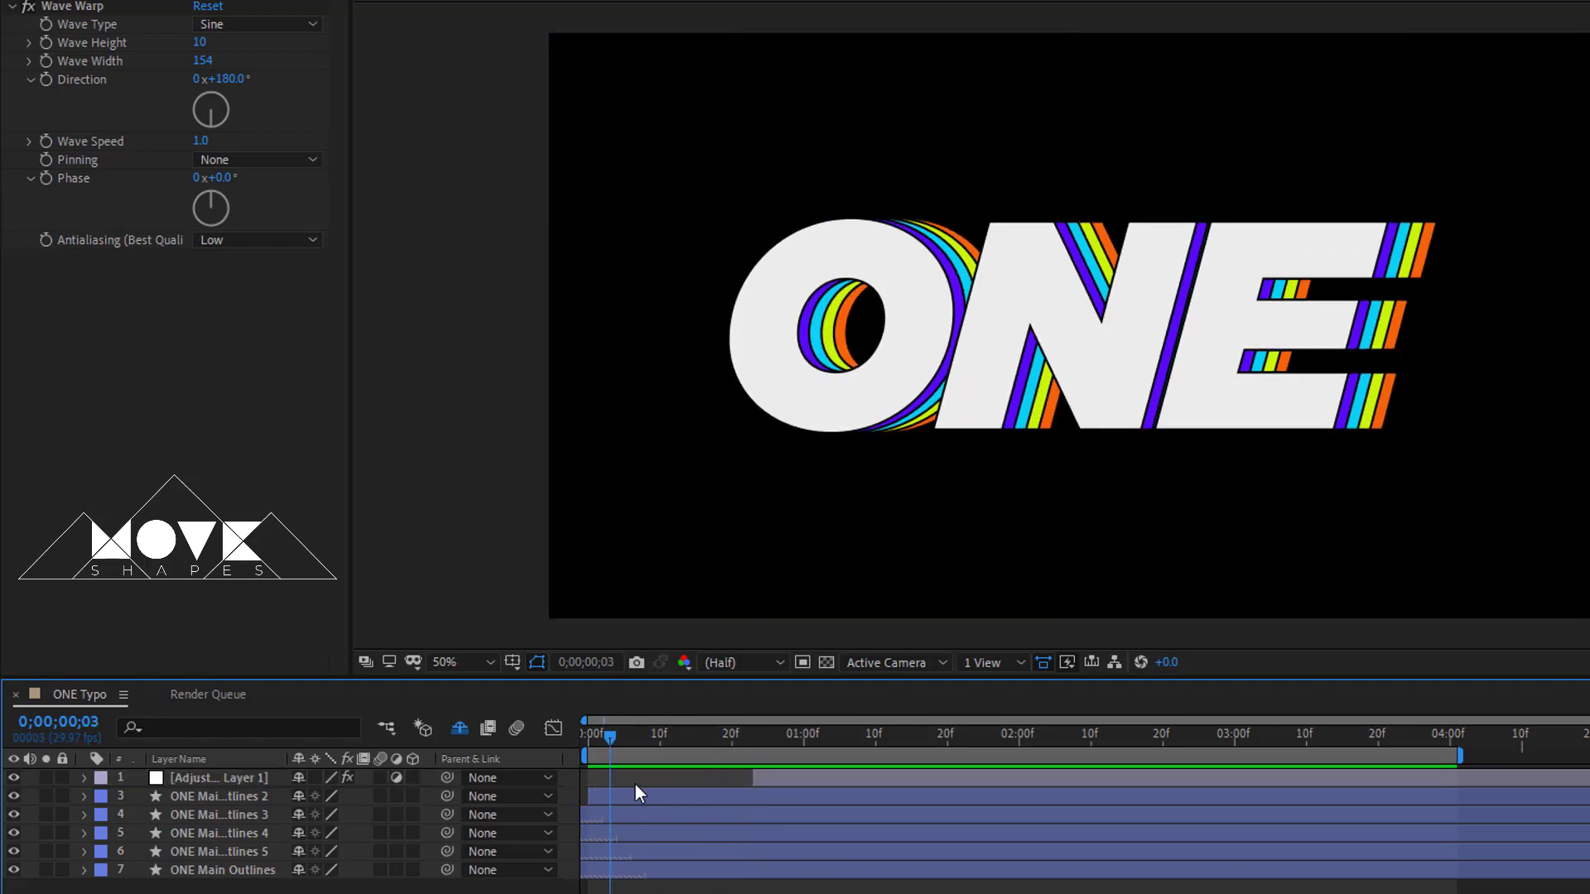
left_click_drag(736, 787, 1219, 778)
left_click(1219, 777)
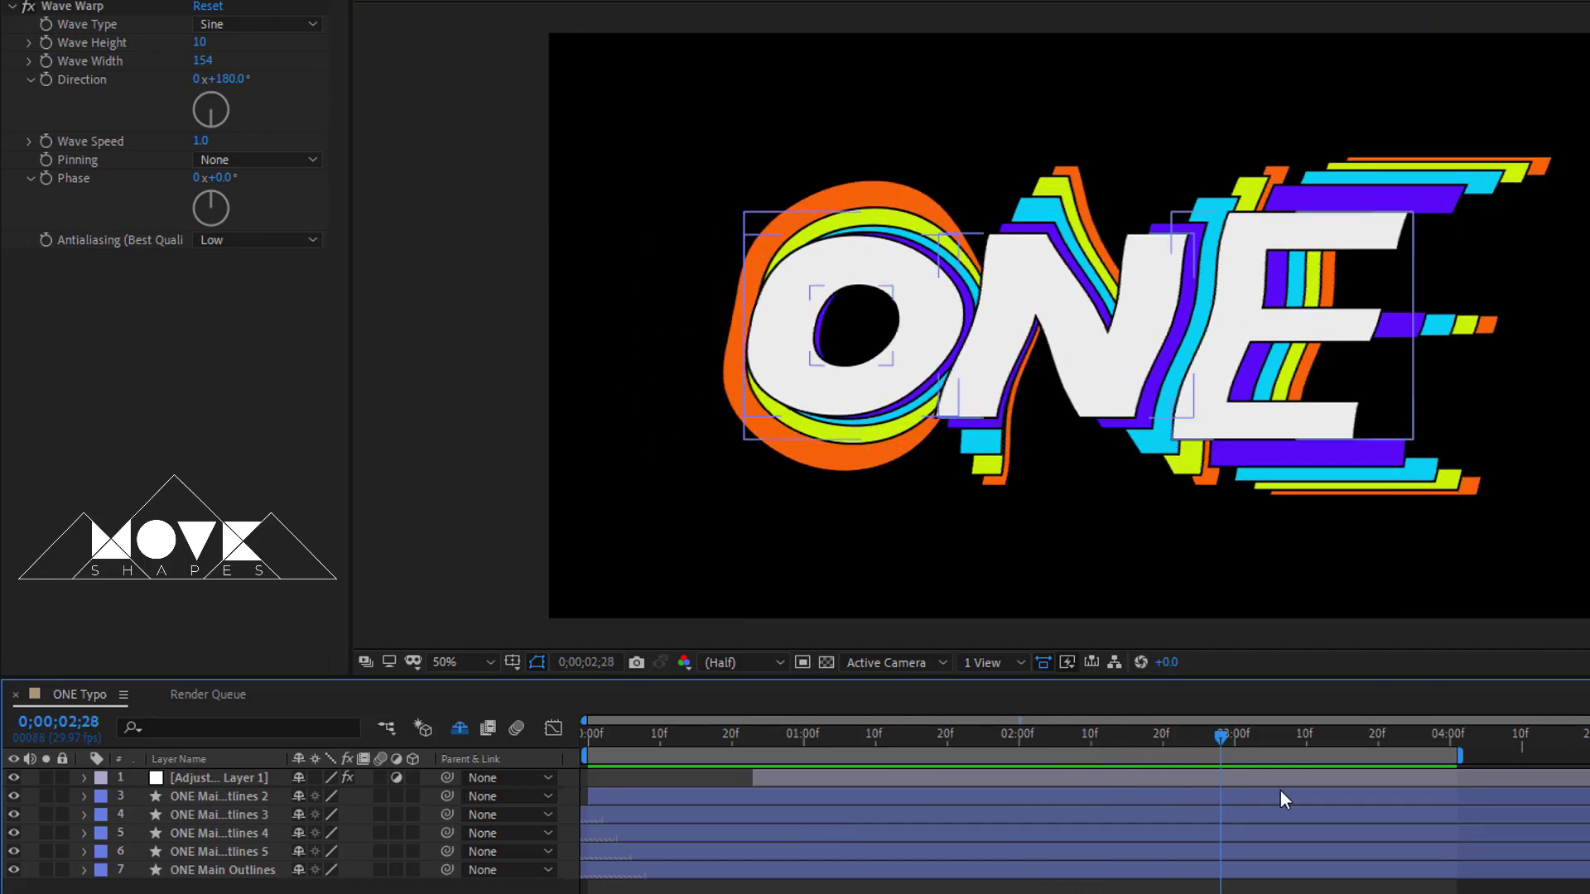
key("alt+bracketright")
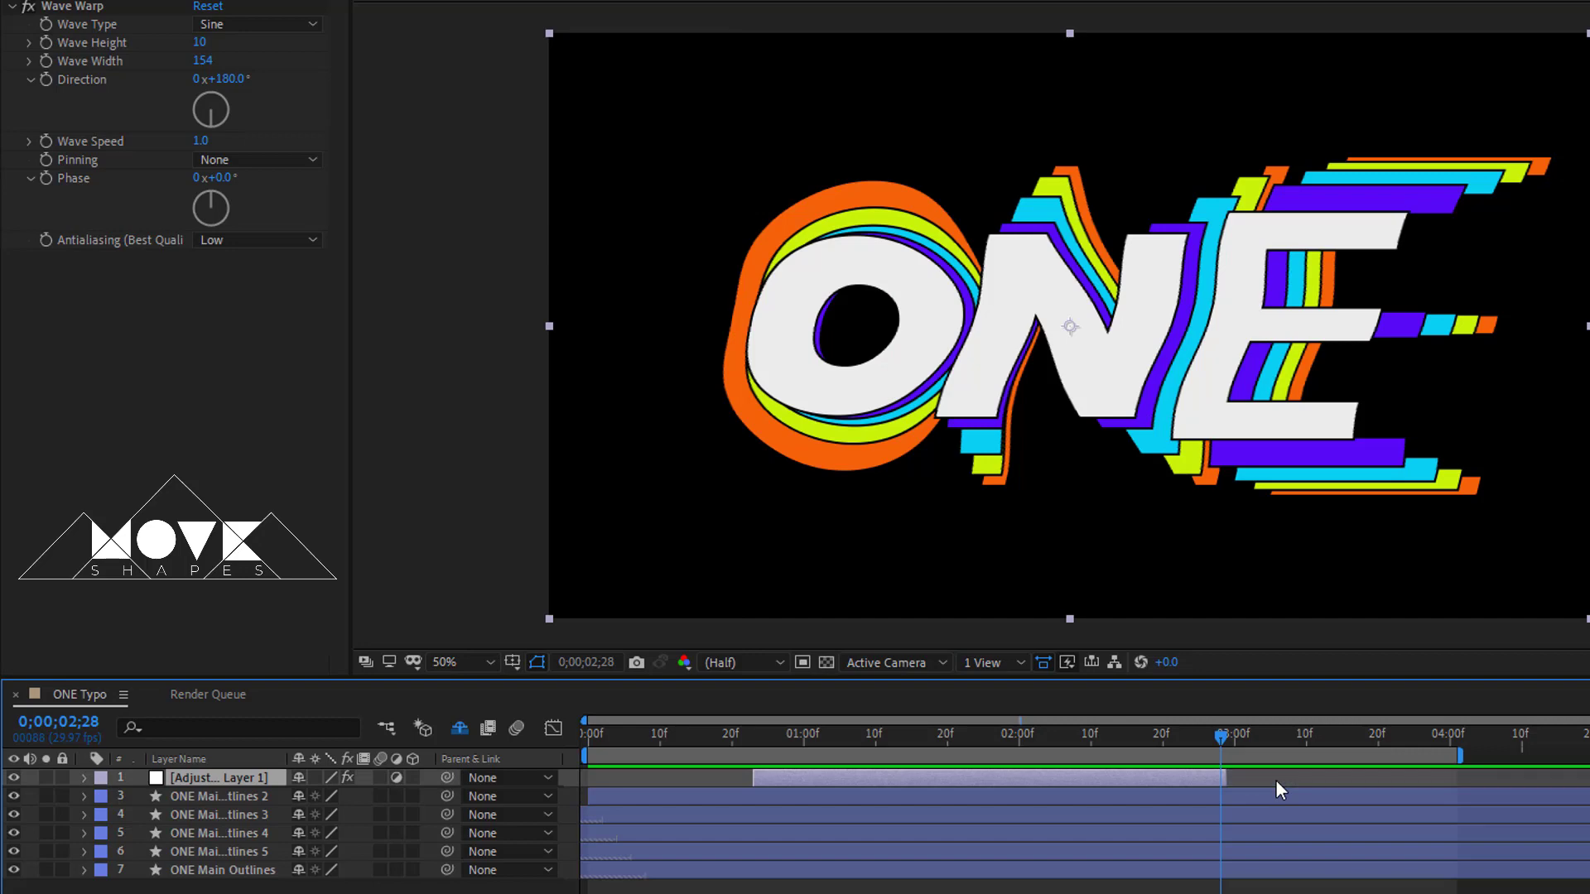
key("F2")
left_click_drag(1221, 737, 586, 802)
key("space")
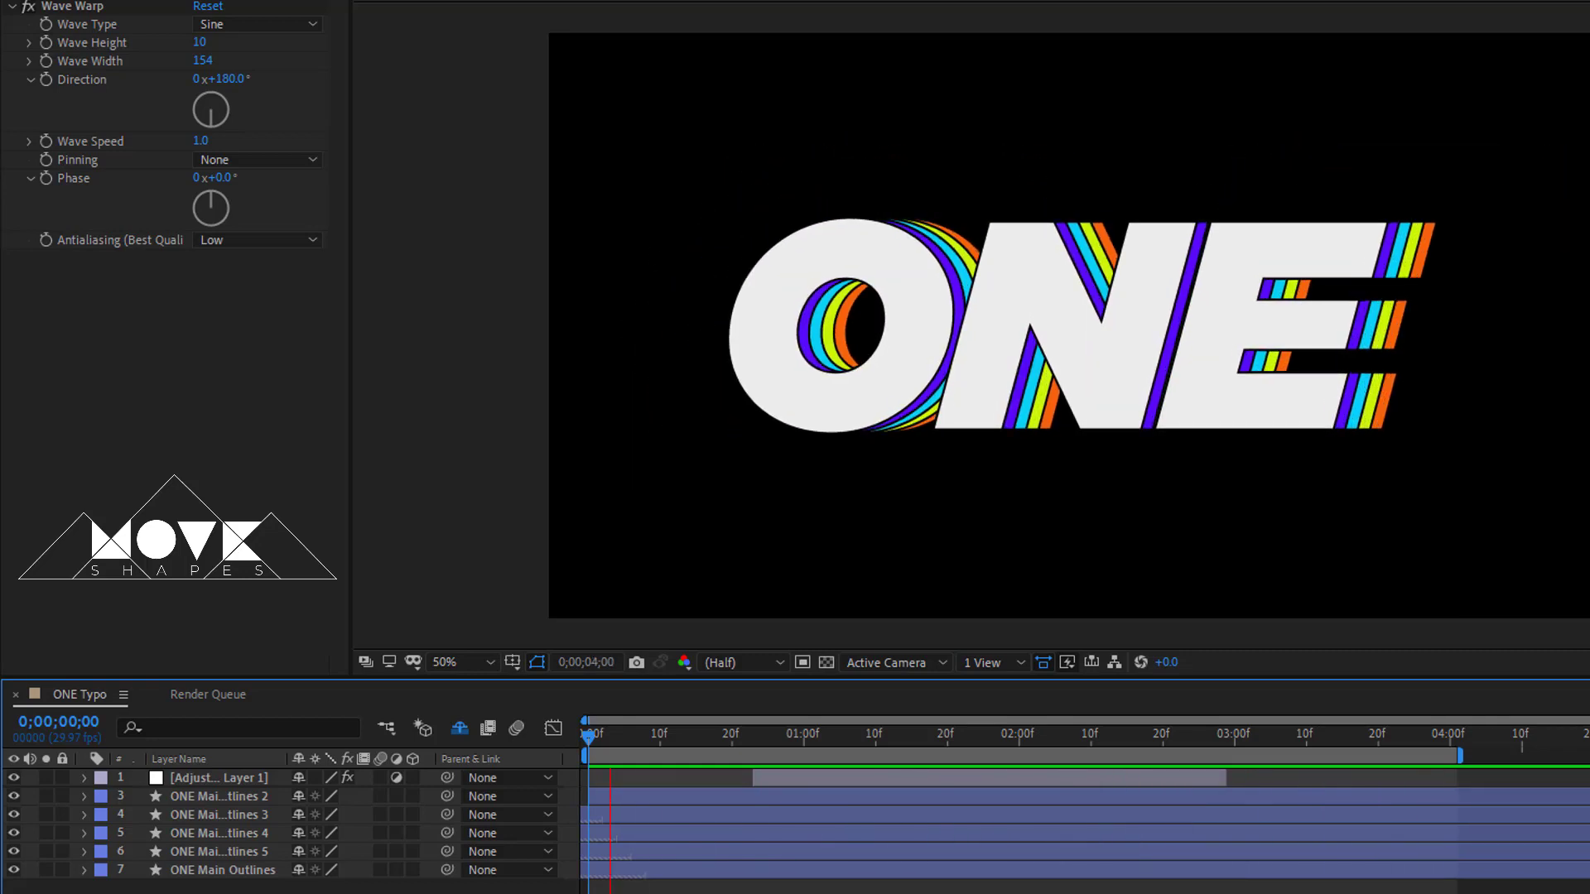
left_click_drag(695, 735, 525, 760)
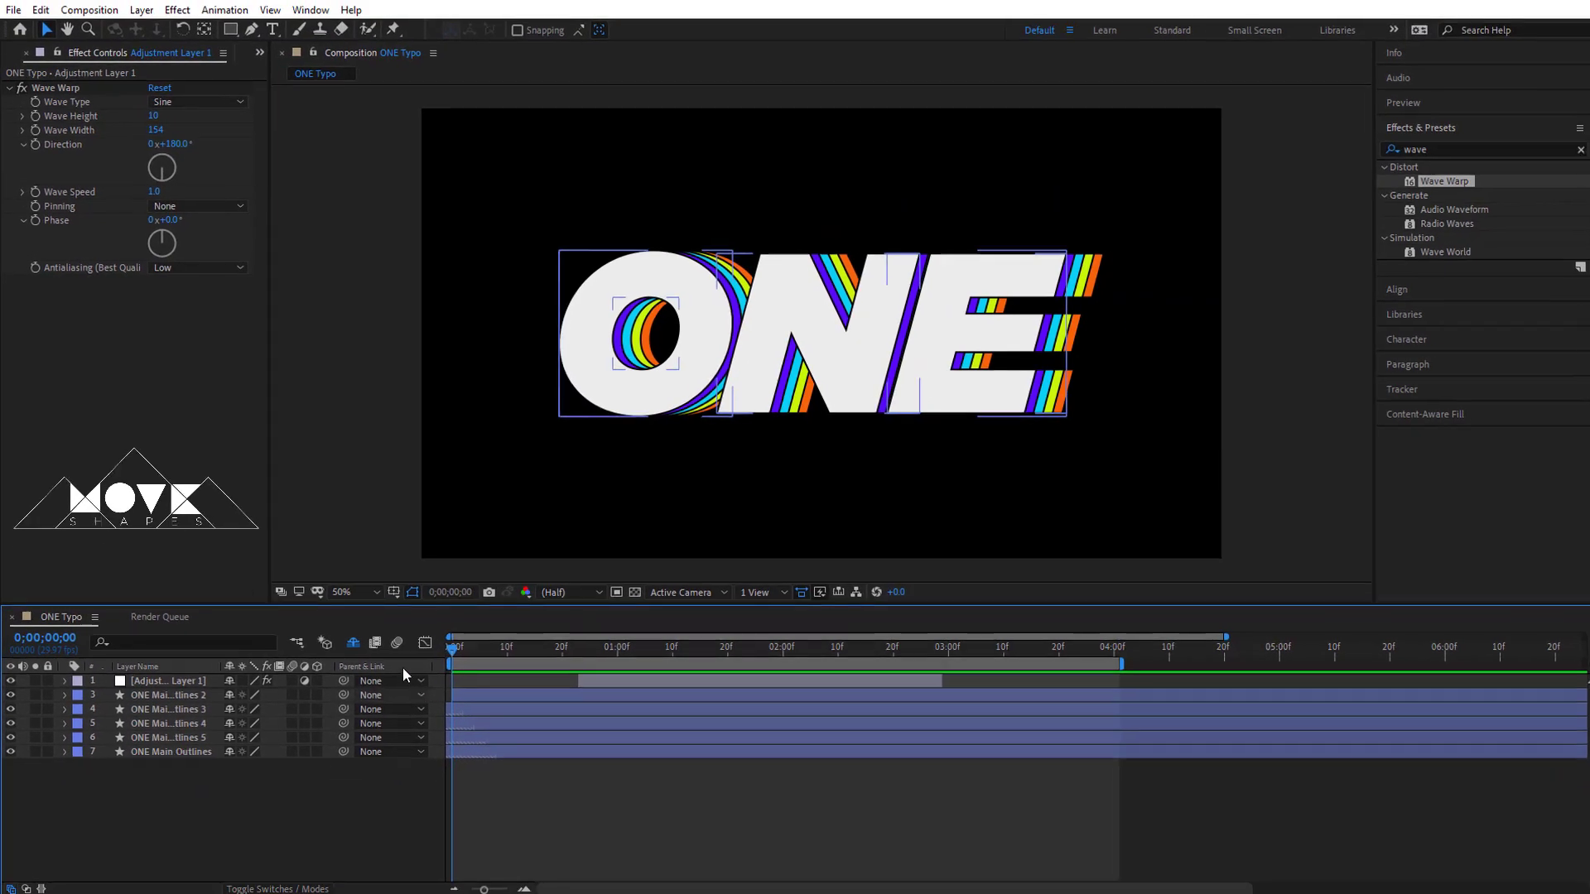
Import the Old Film Grain overlay MP4 clip and place it above all layers in the ONE Typo composition.
left_click(12, 54)
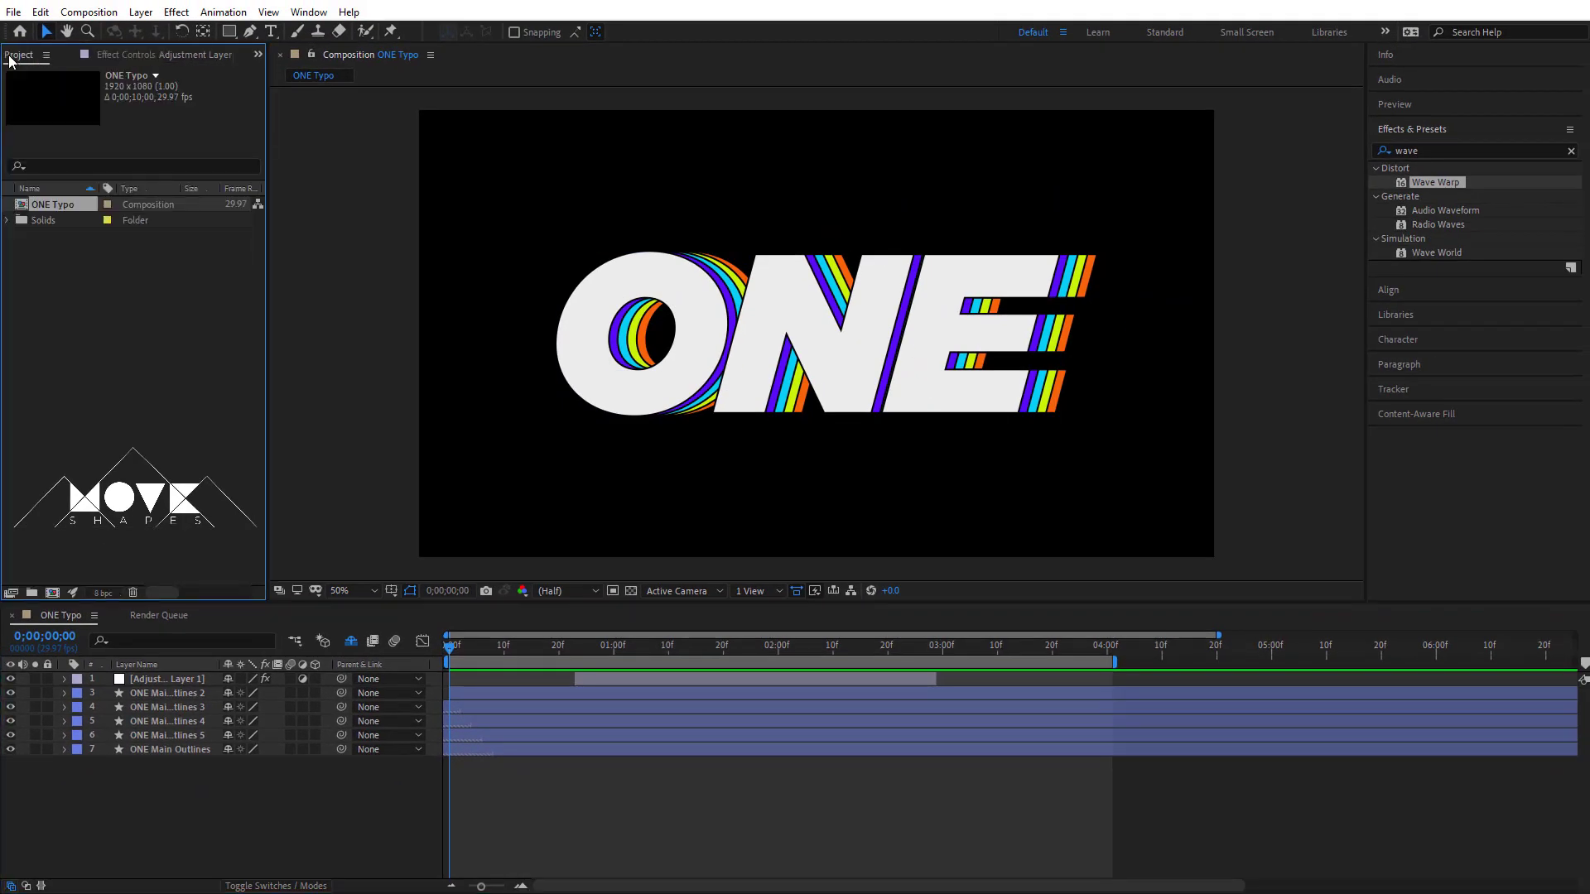
left_click(80, 269)
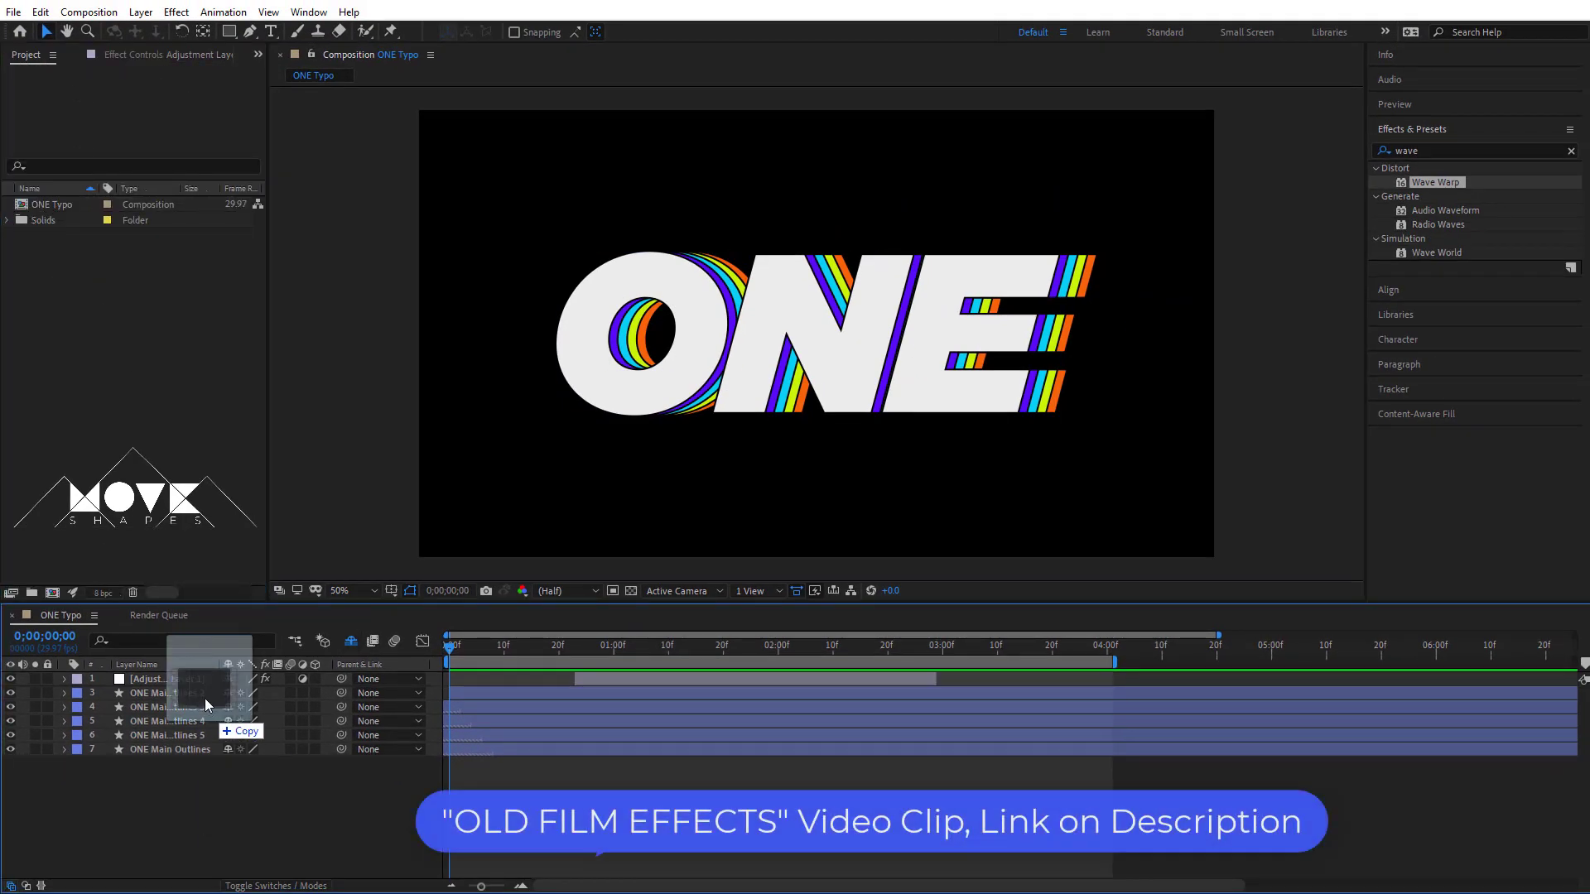
left_click_drag(206, 698, 150, 373)
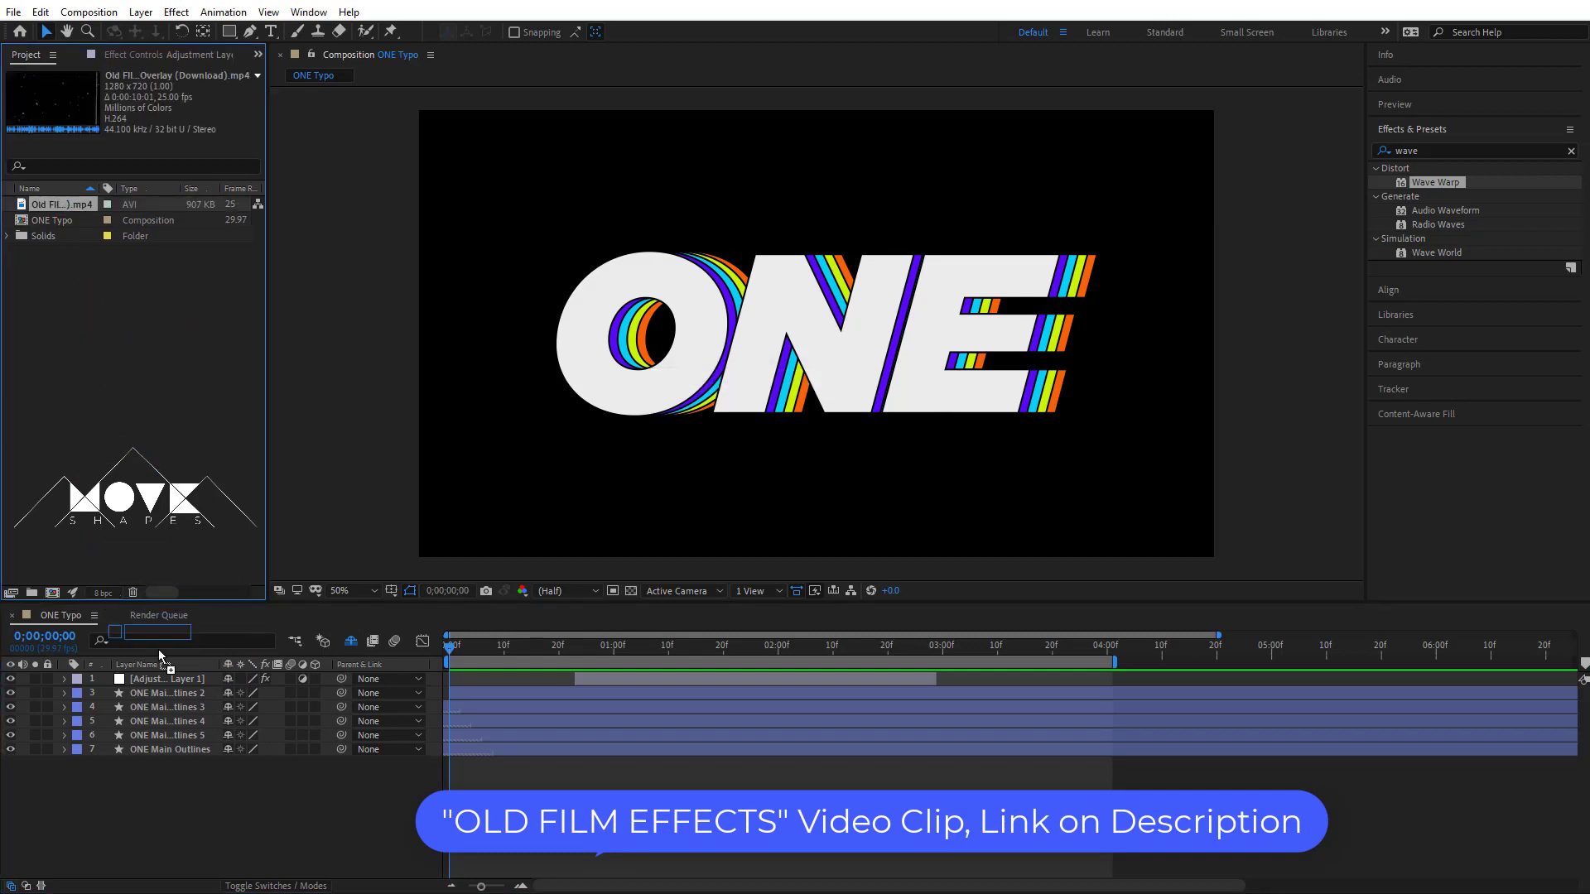
left_click_drag(158, 649, 158, 674)
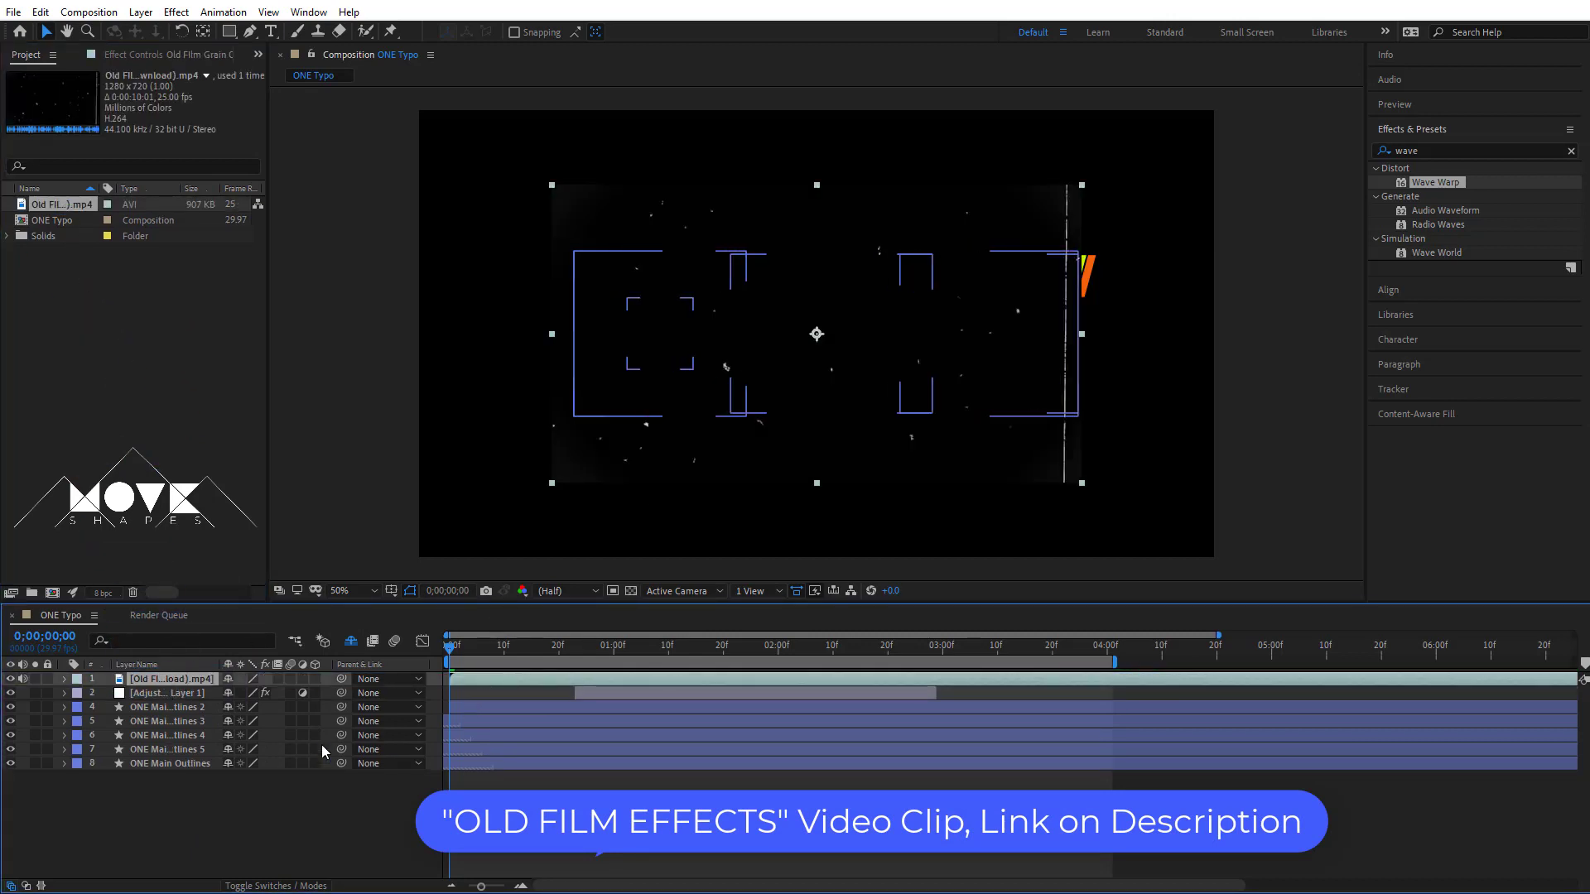
Scale the old film clip layer to 164% so it covers the whole composition frame.
key("s")
left_click_drag(274, 692, 318, 684)
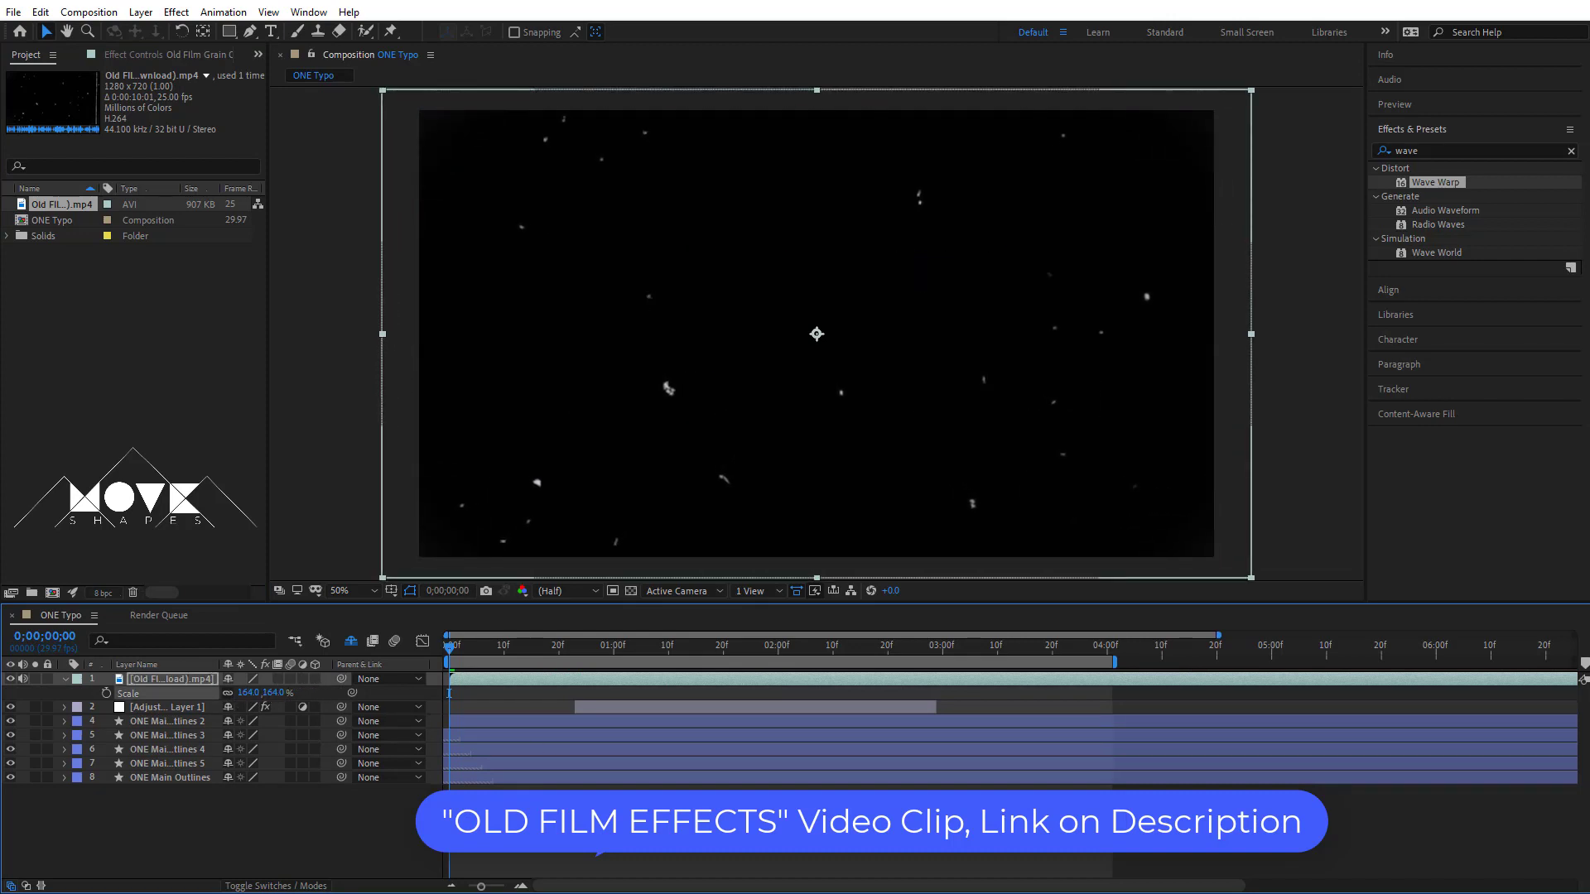
left_click(480, 819)
left_click(66, 679)
left_click(148, 680)
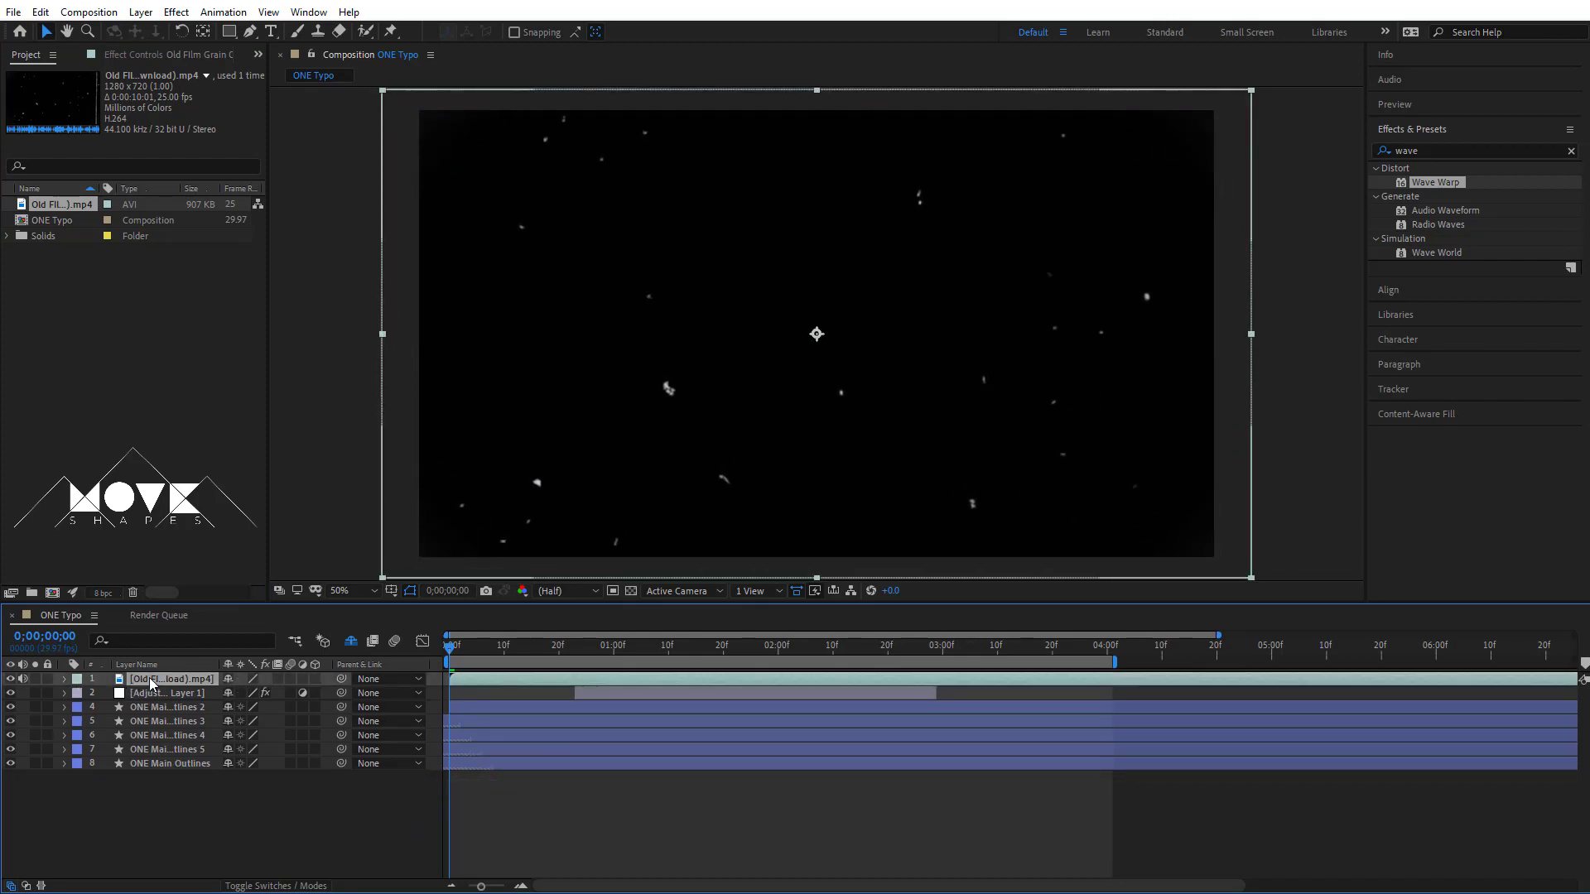
left_click(304, 811)
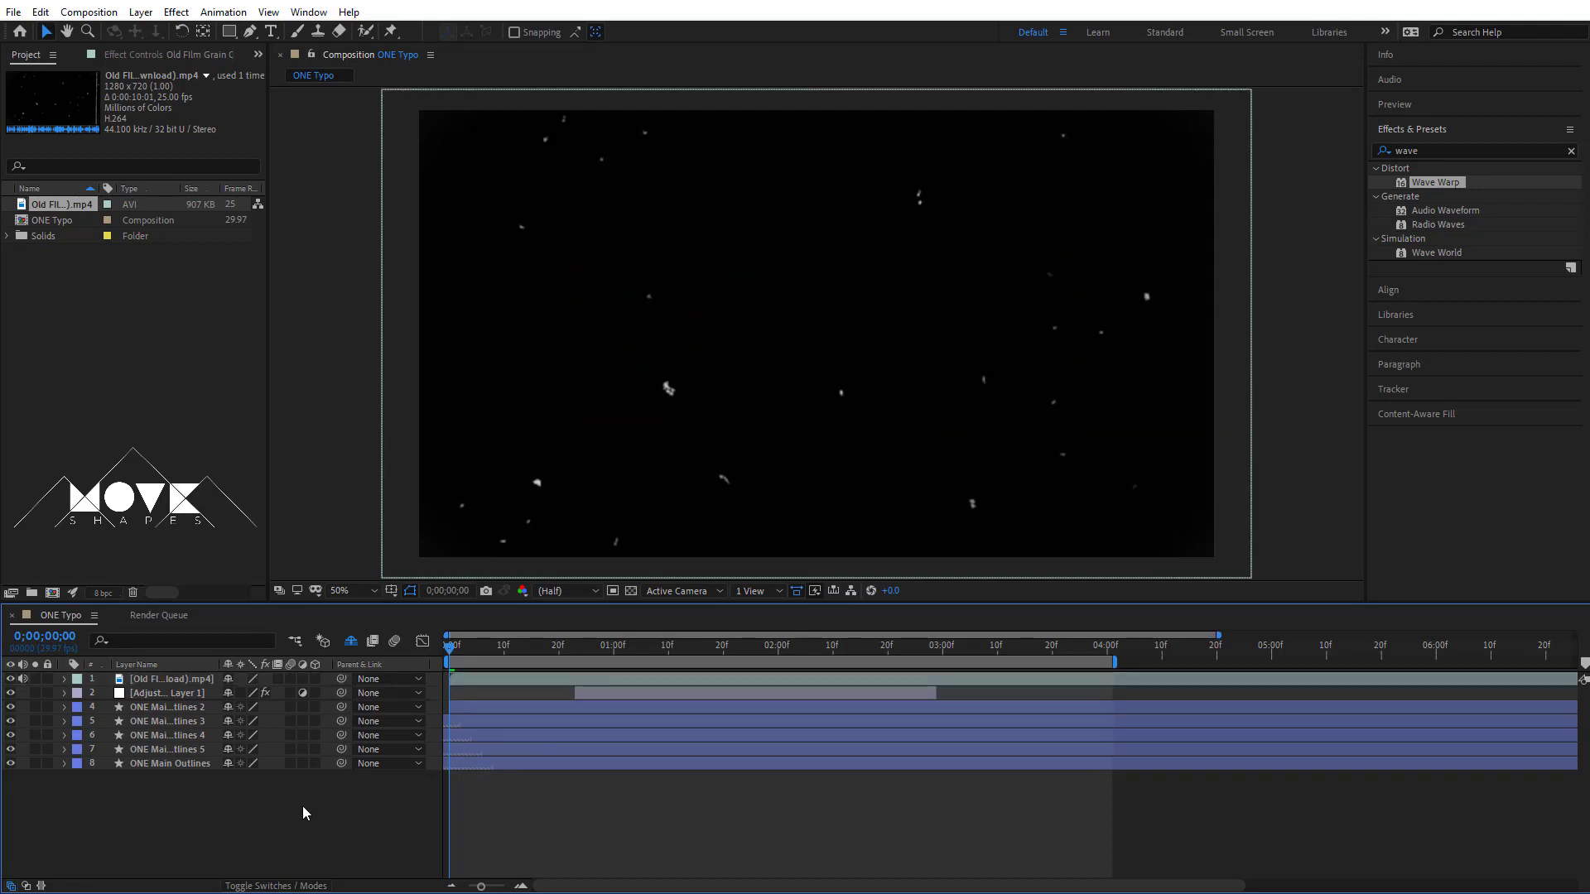
Set the old film clip layer's blending mode to Overlay and preview the animation.
left_click(156, 681)
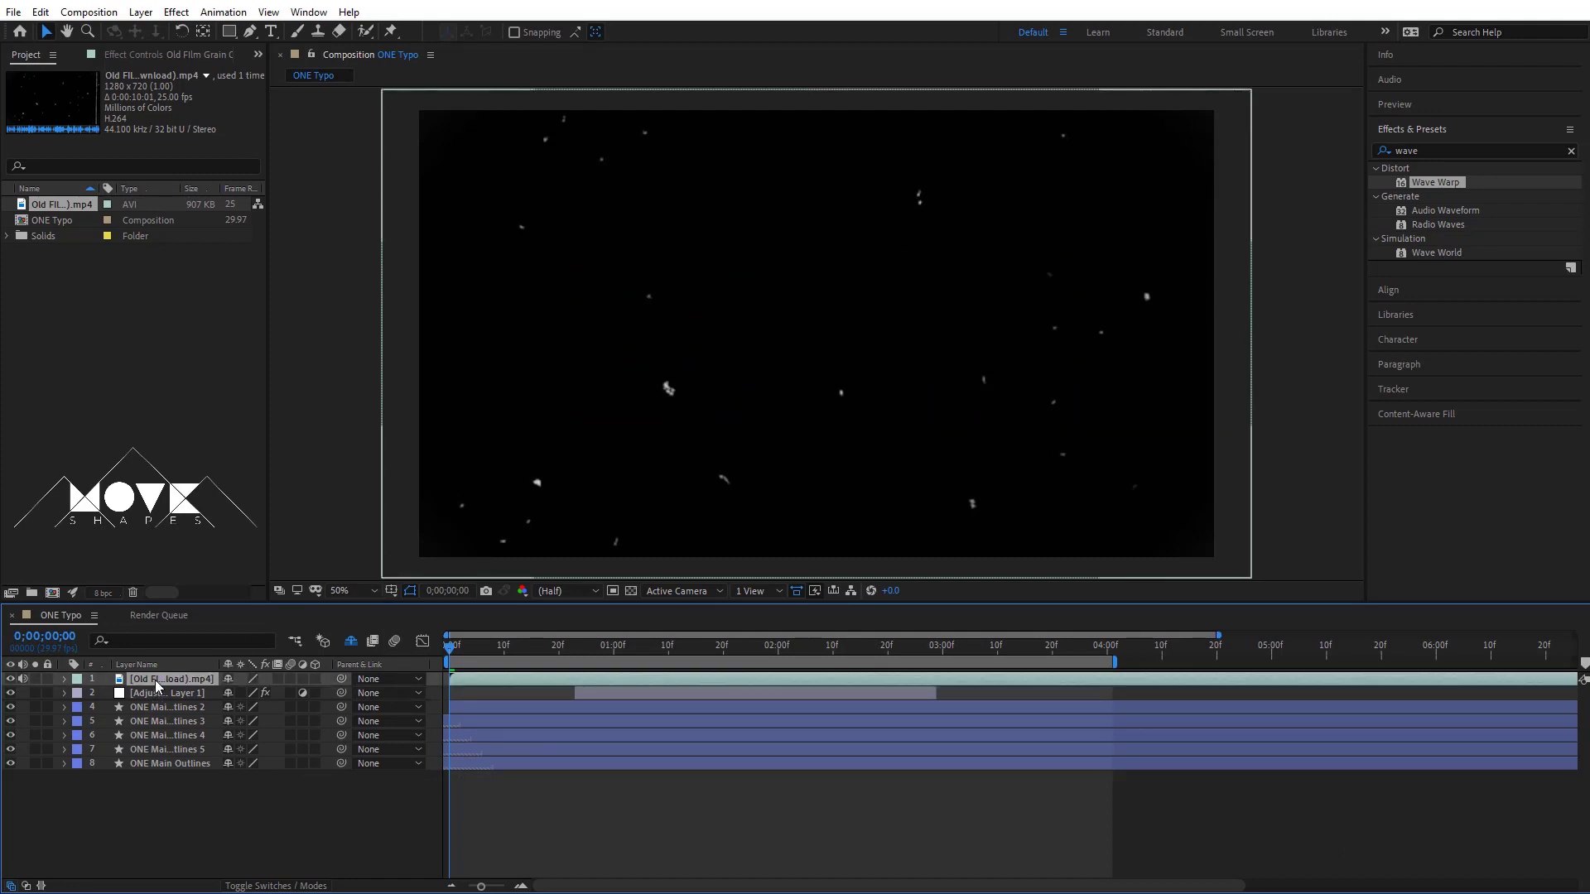
left_click(278, 886)
left_click(248, 679)
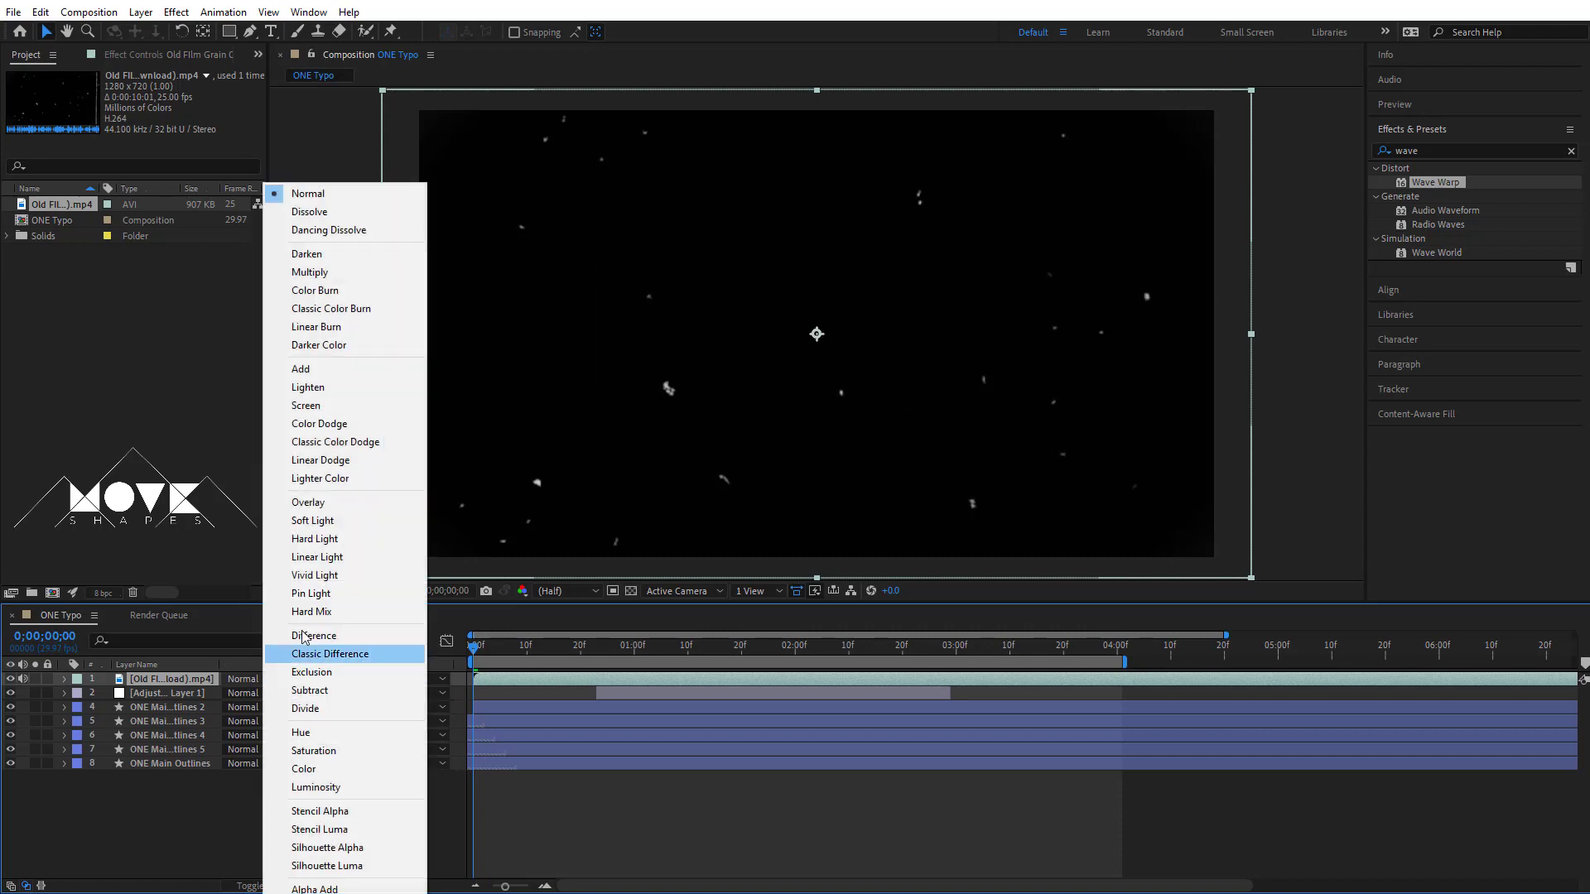
left_click(337, 503)
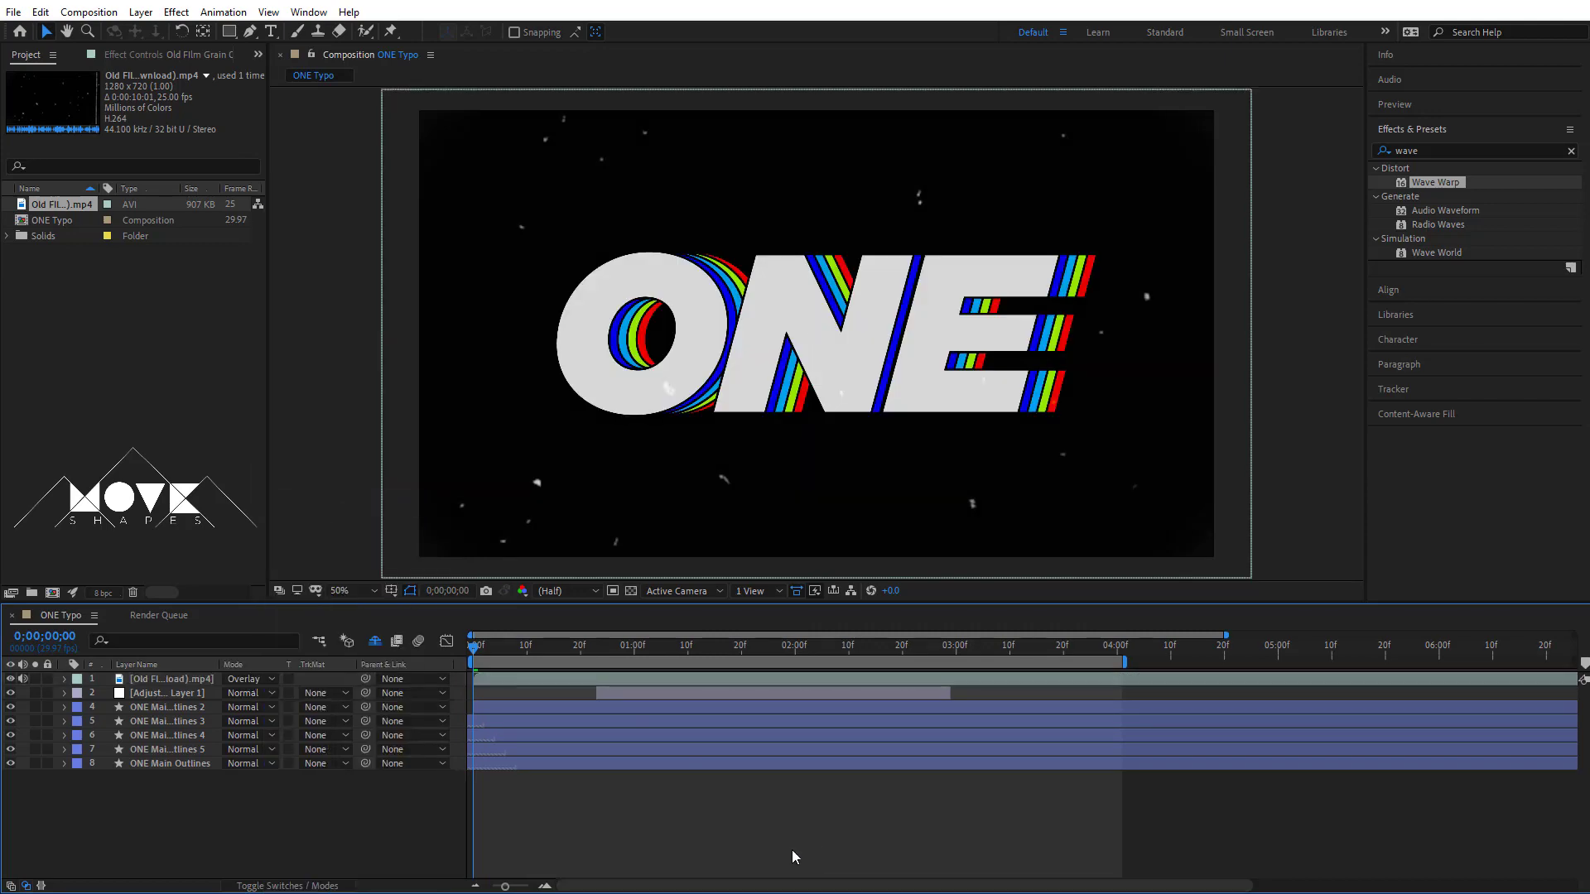
key("space")
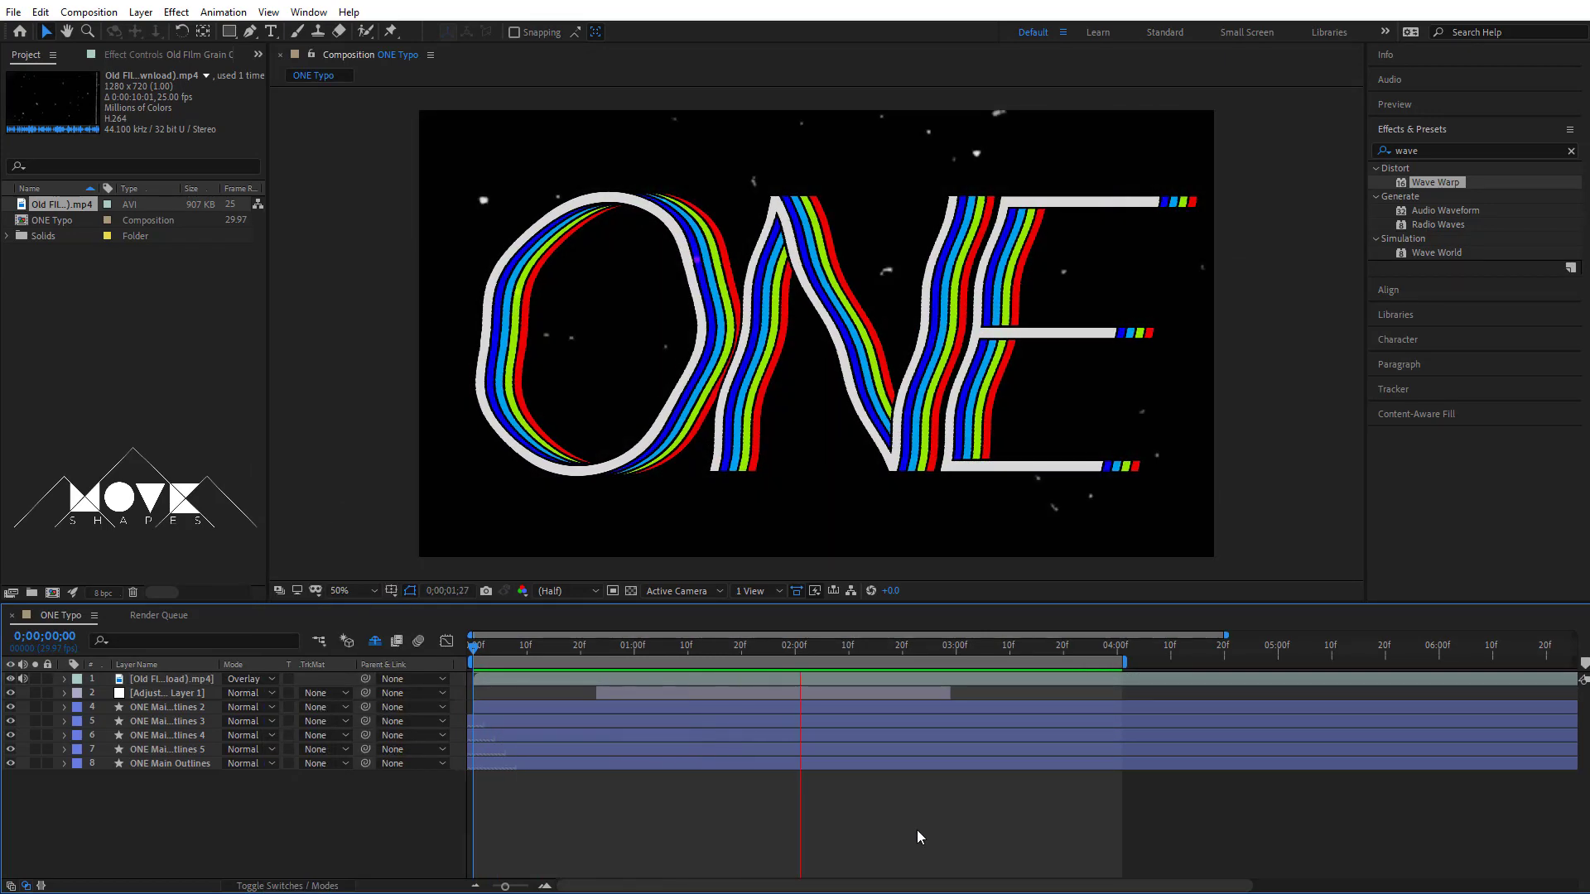
Reduce the old film clip layer's opacity to 50% and collapse its properties.
left_click(781, 678)
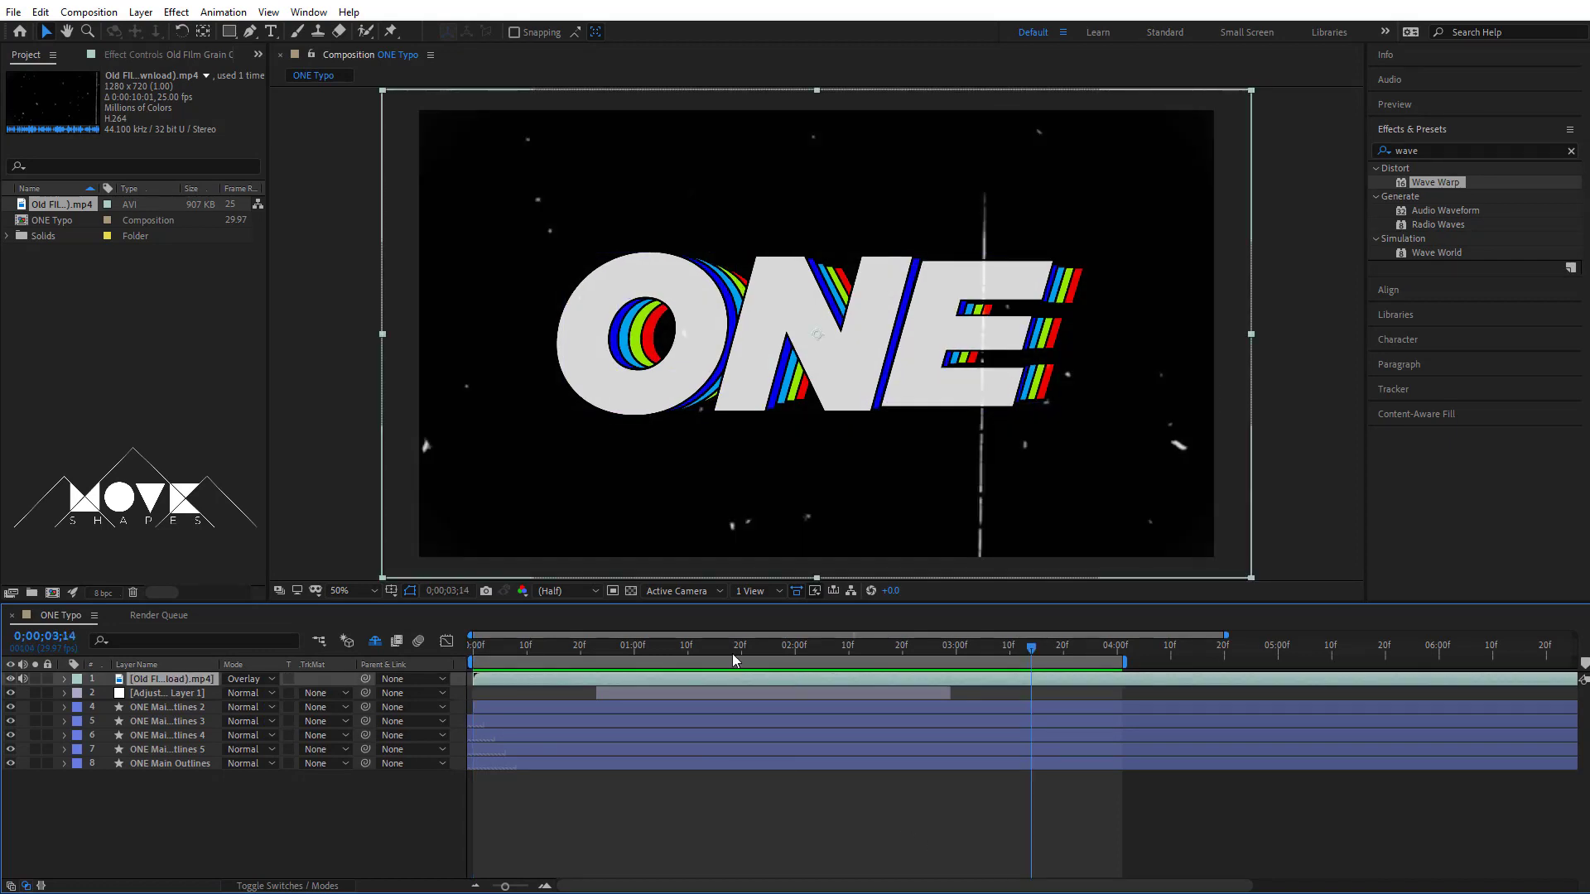
key("t")
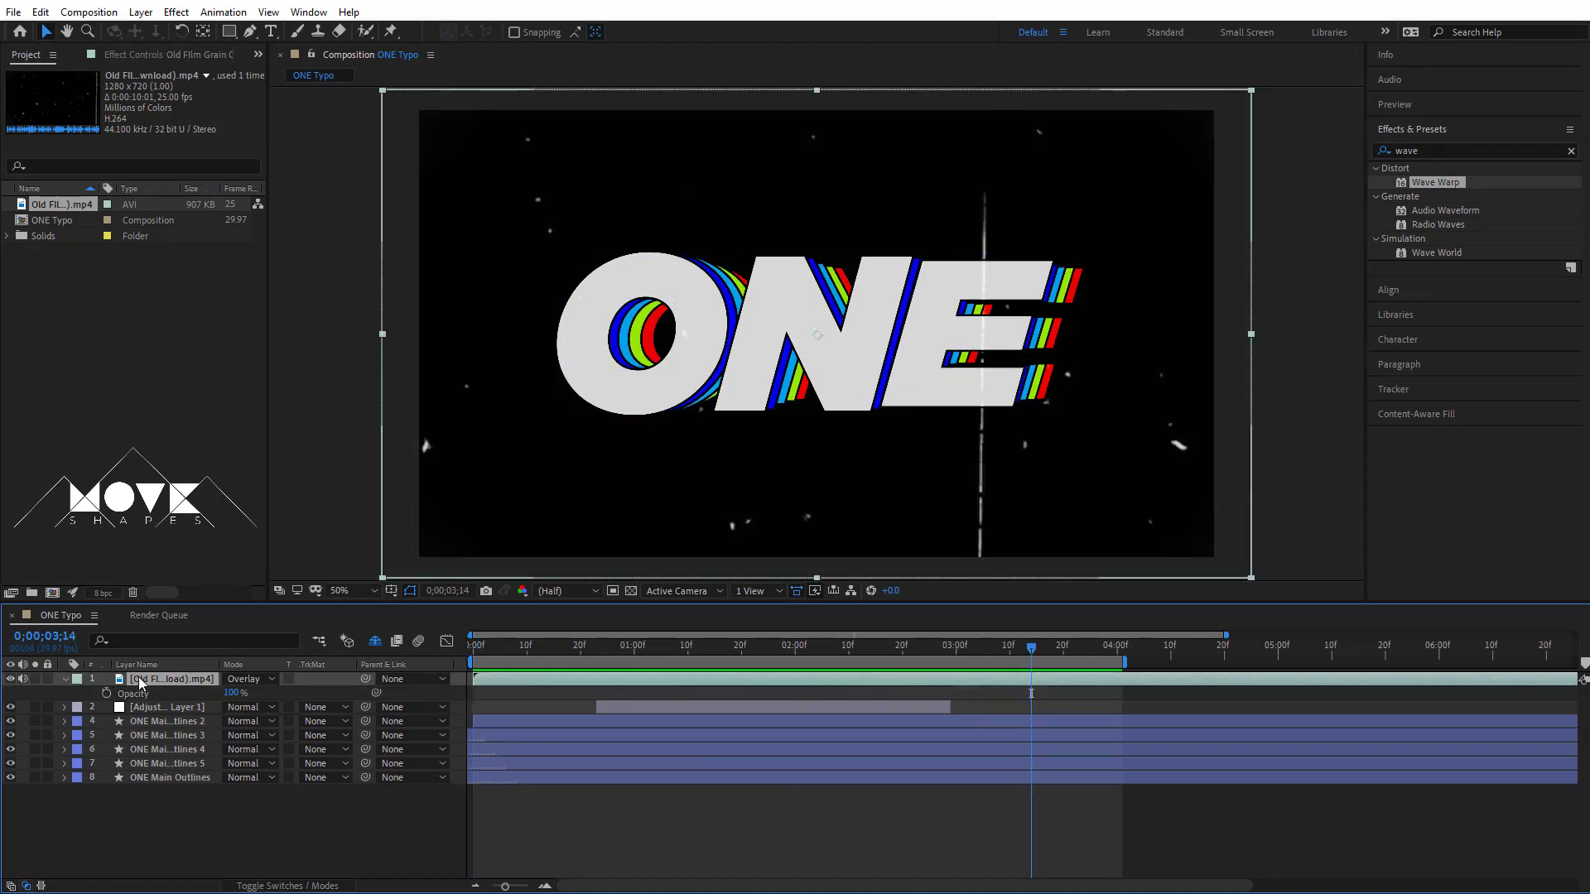
left_click(235, 693)
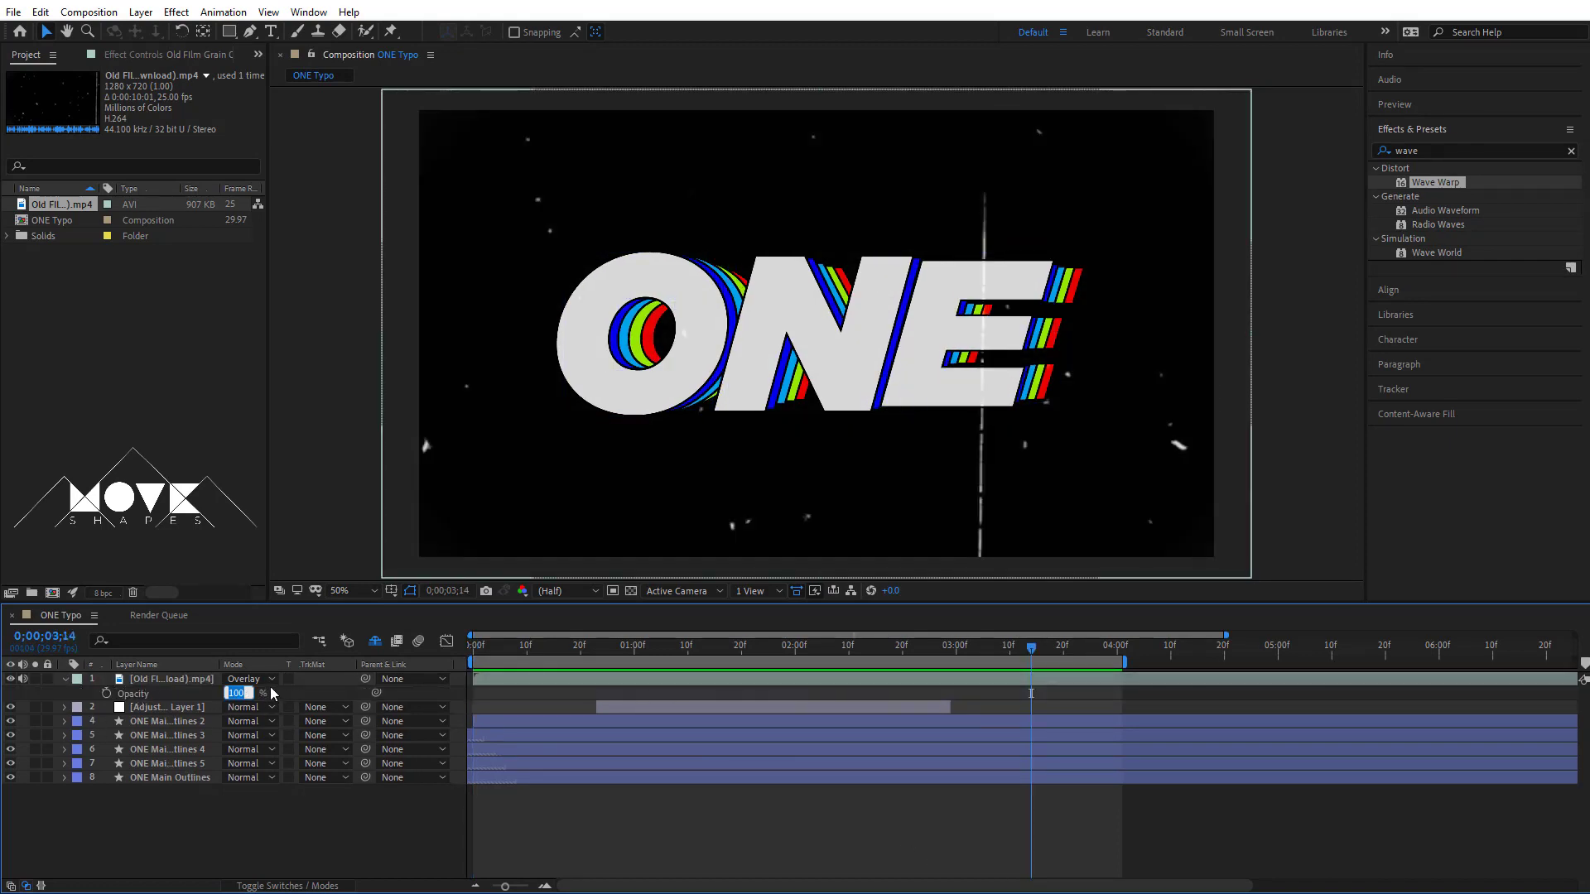
key("Return")
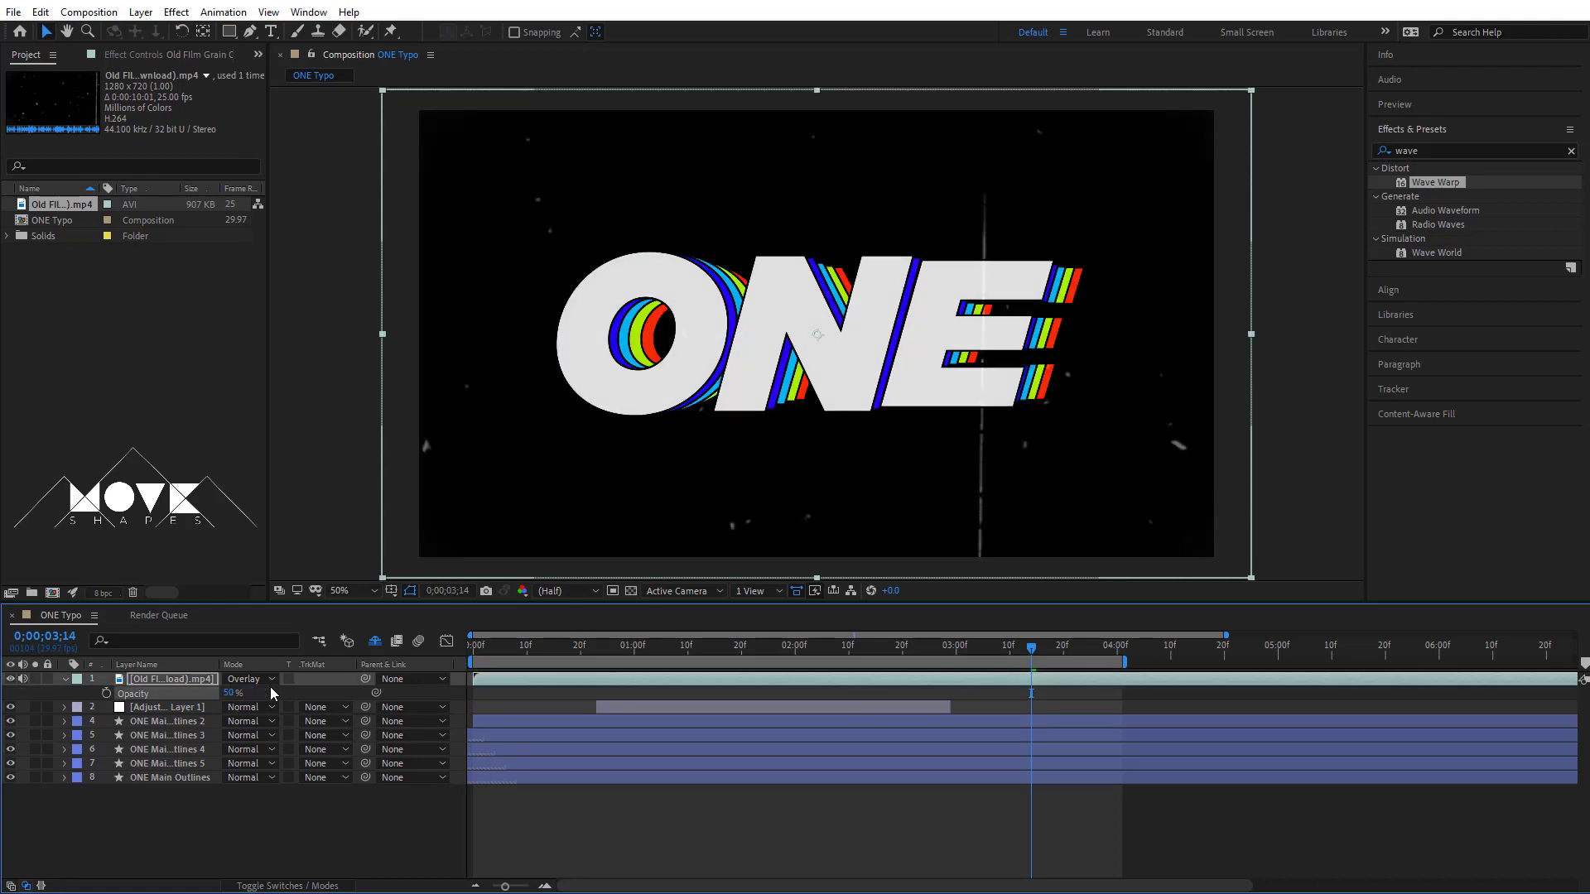
left_click(65, 681)
Deselect all layers and preview the finished ONE Typo animation with the composition view maximized.
left_click(894, 824)
key("space")
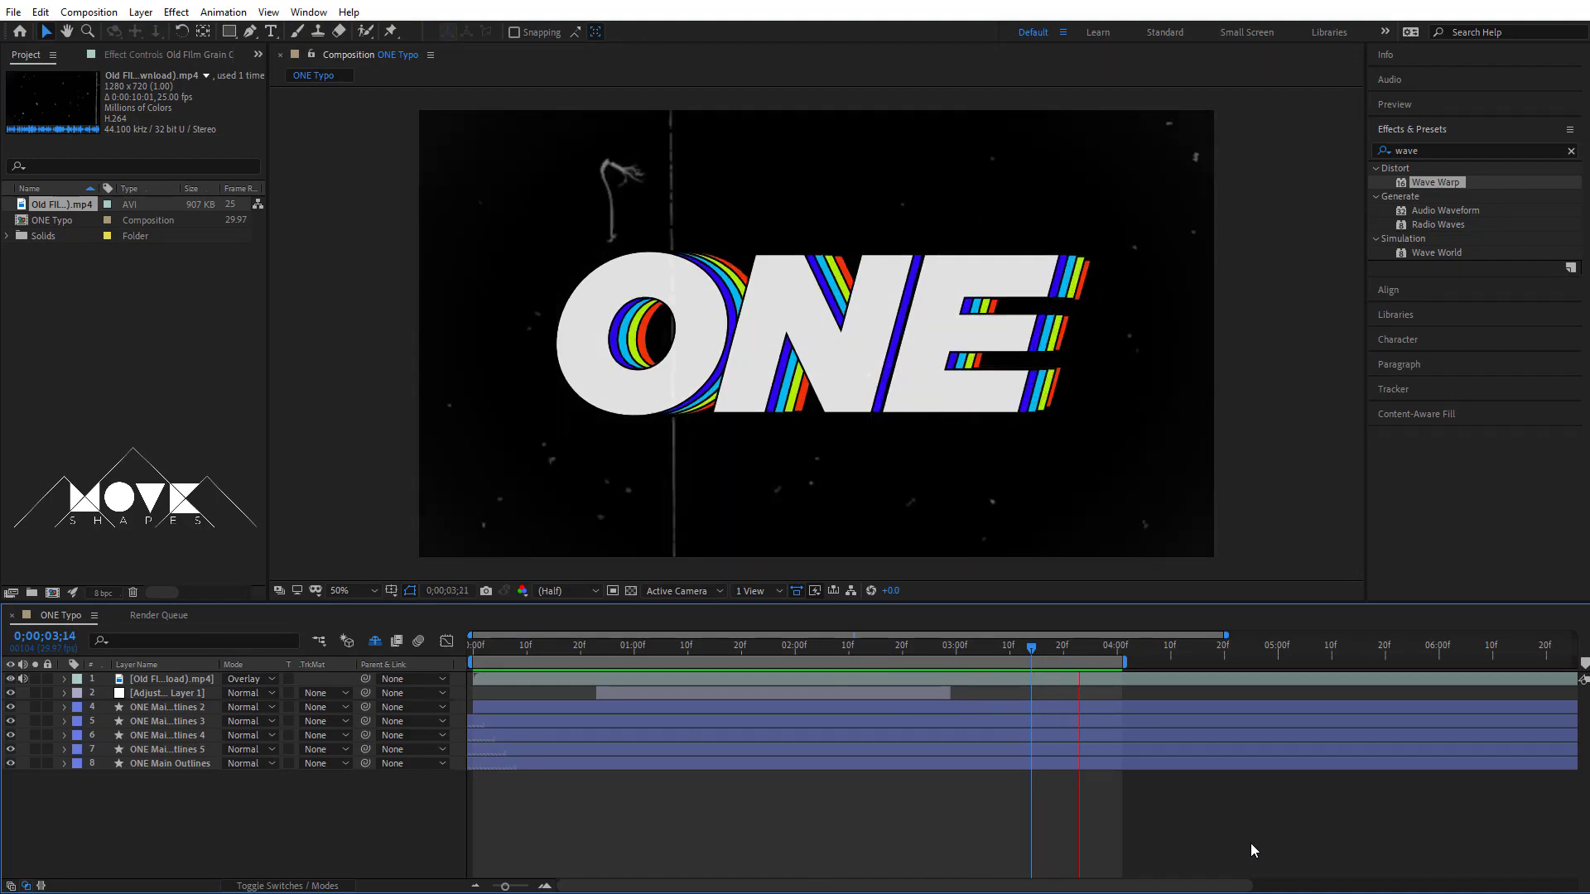
key("grave")
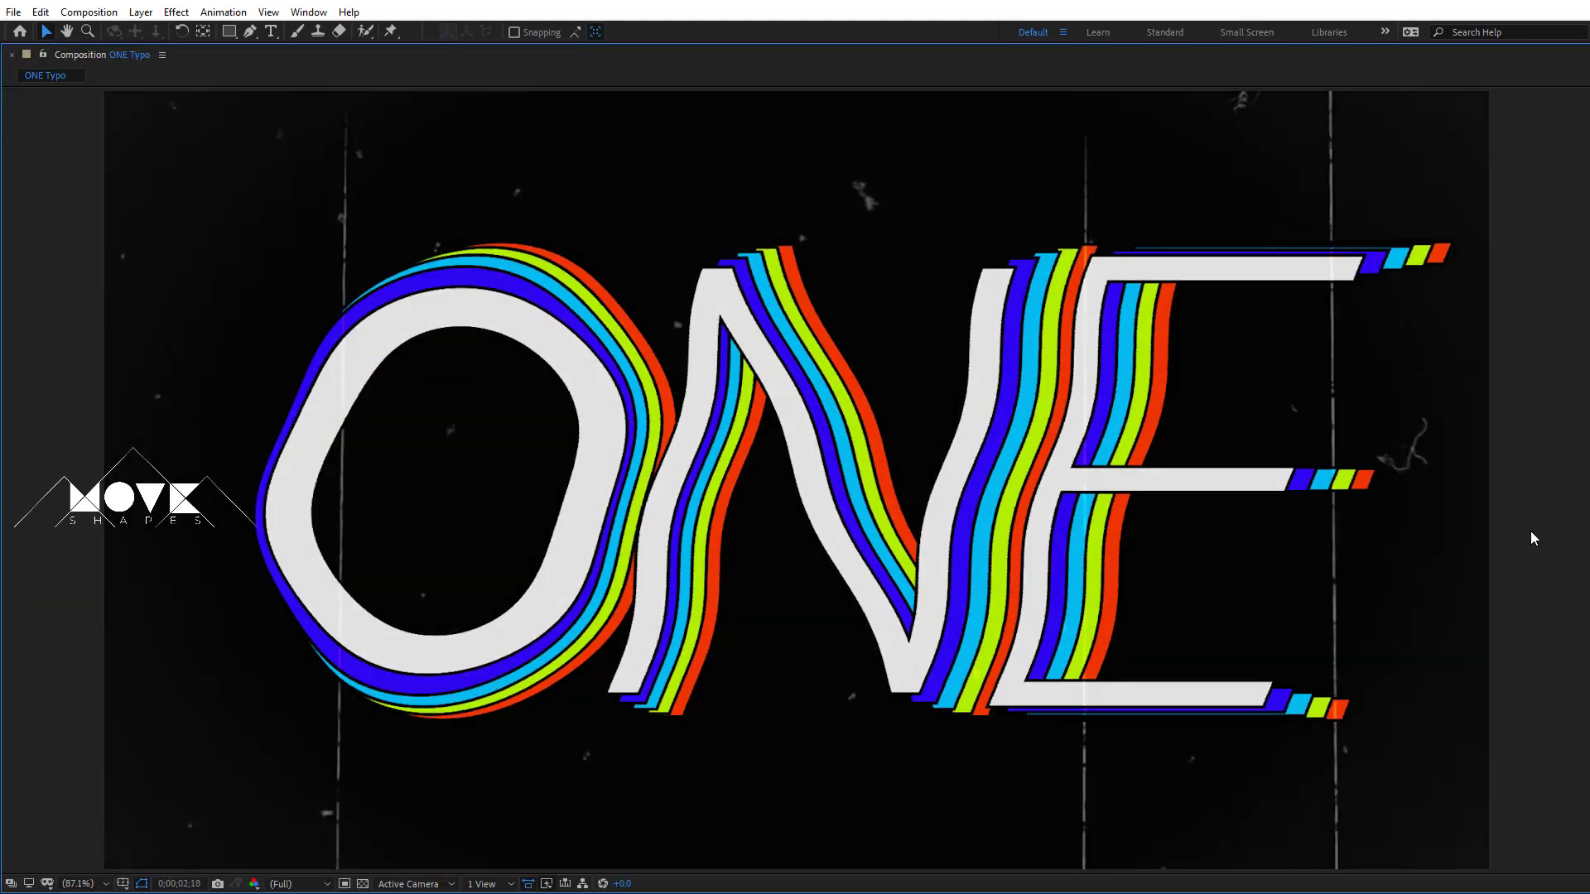